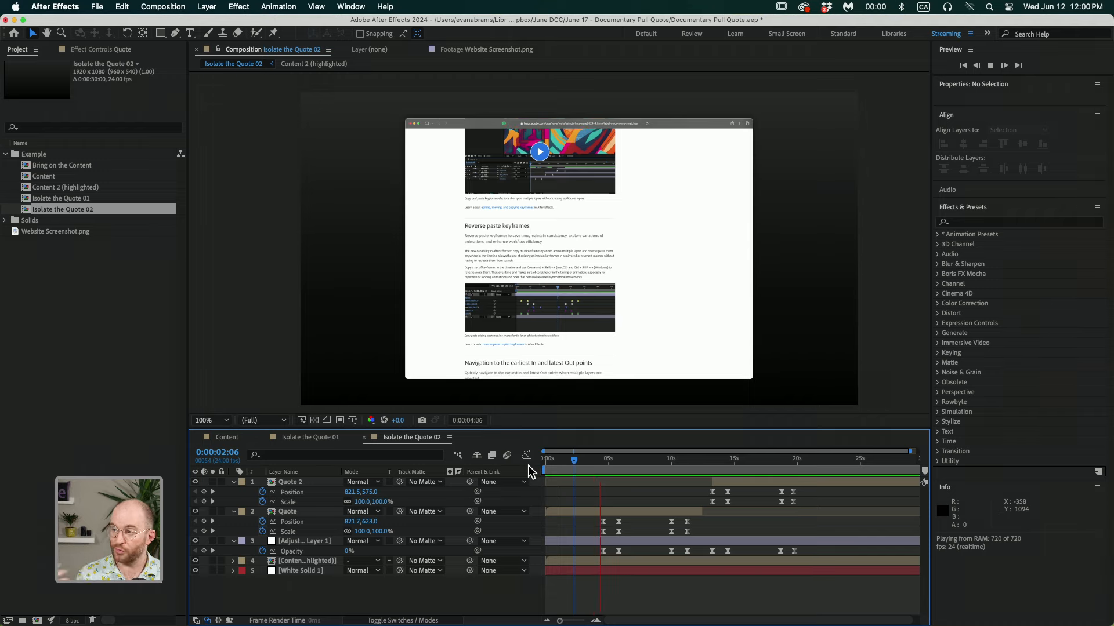
- Preview the Isolate the Quote 02 composition, examining how the quote pops out of the page and gets highlighted
key(space)
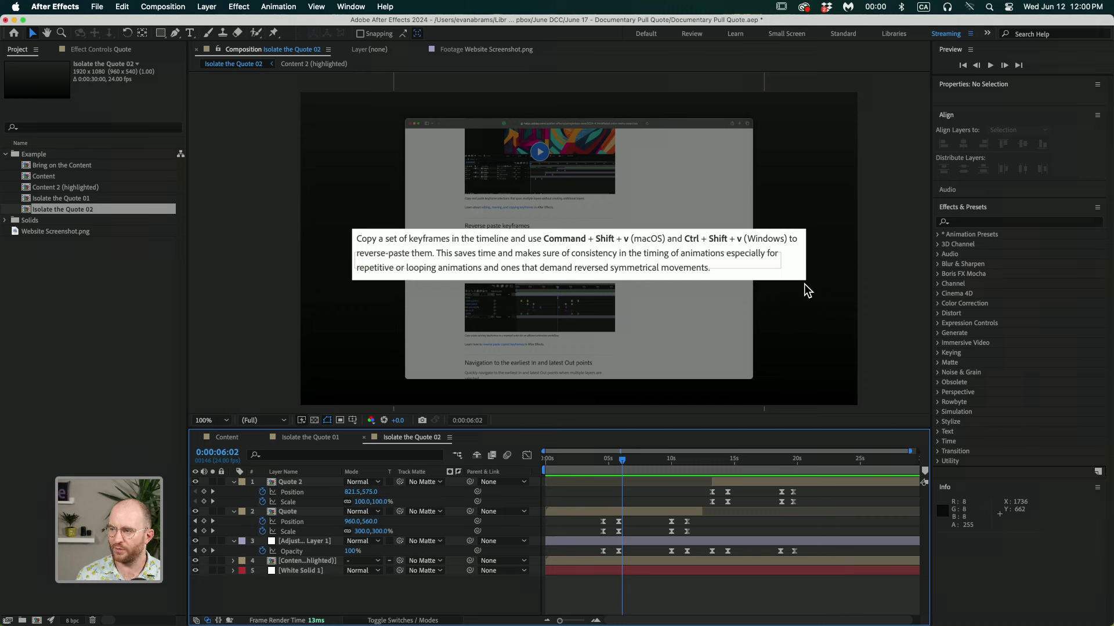
key(space)
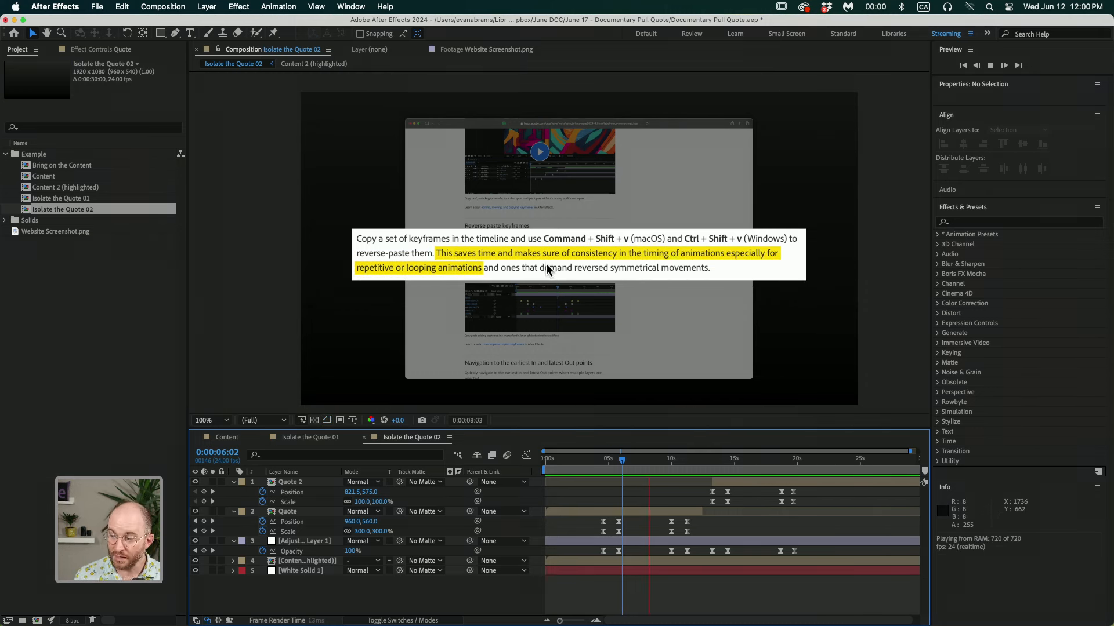
key(space)
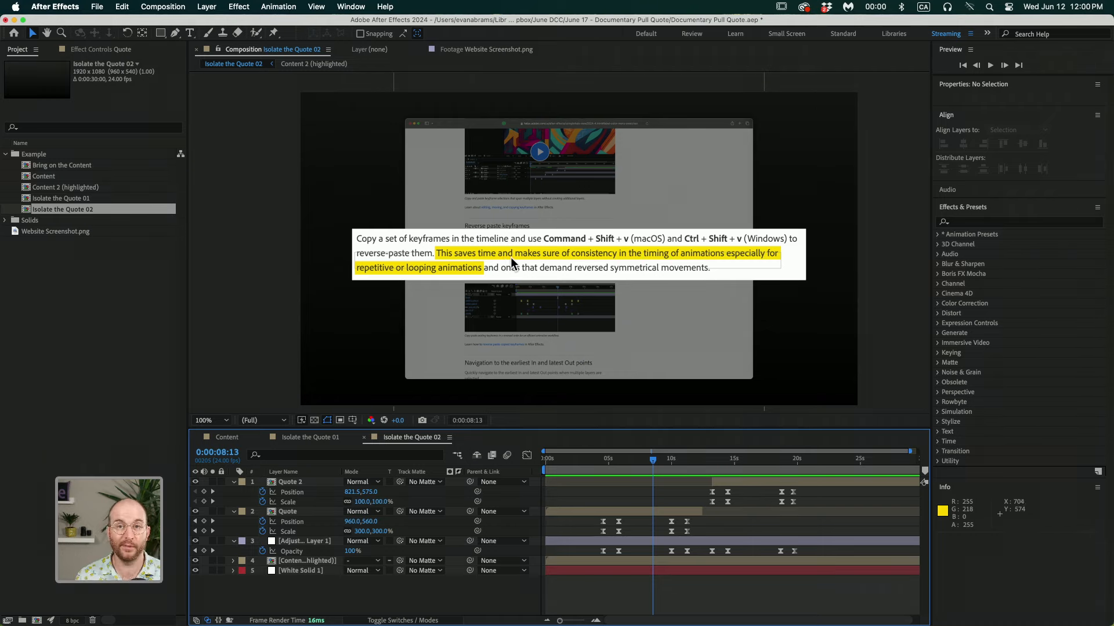
key(space)
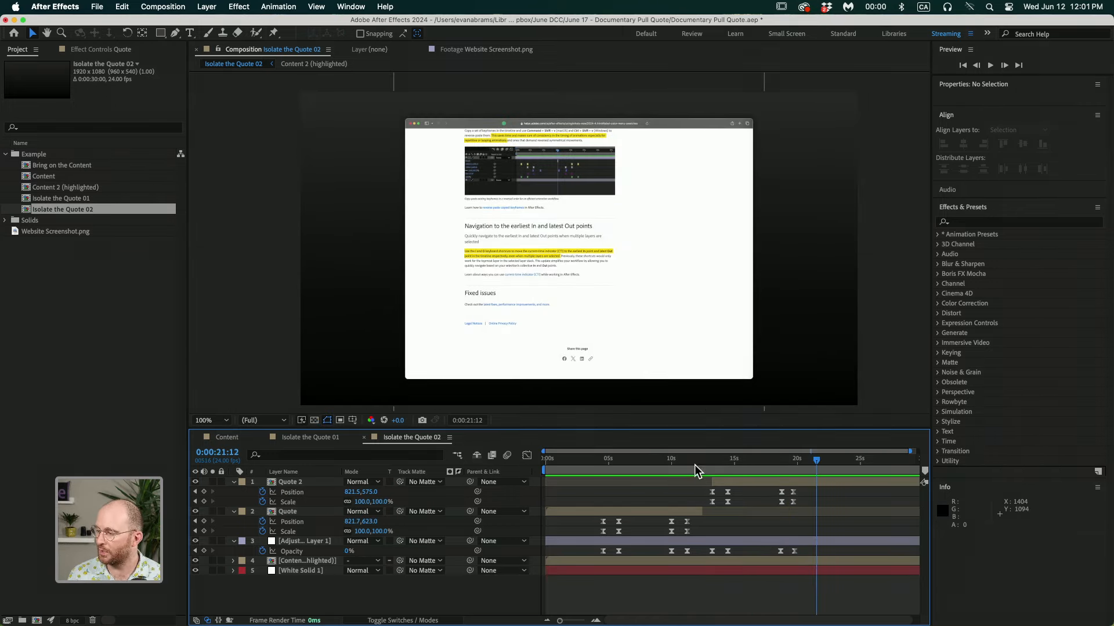
drag(694, 464, 843, 503)
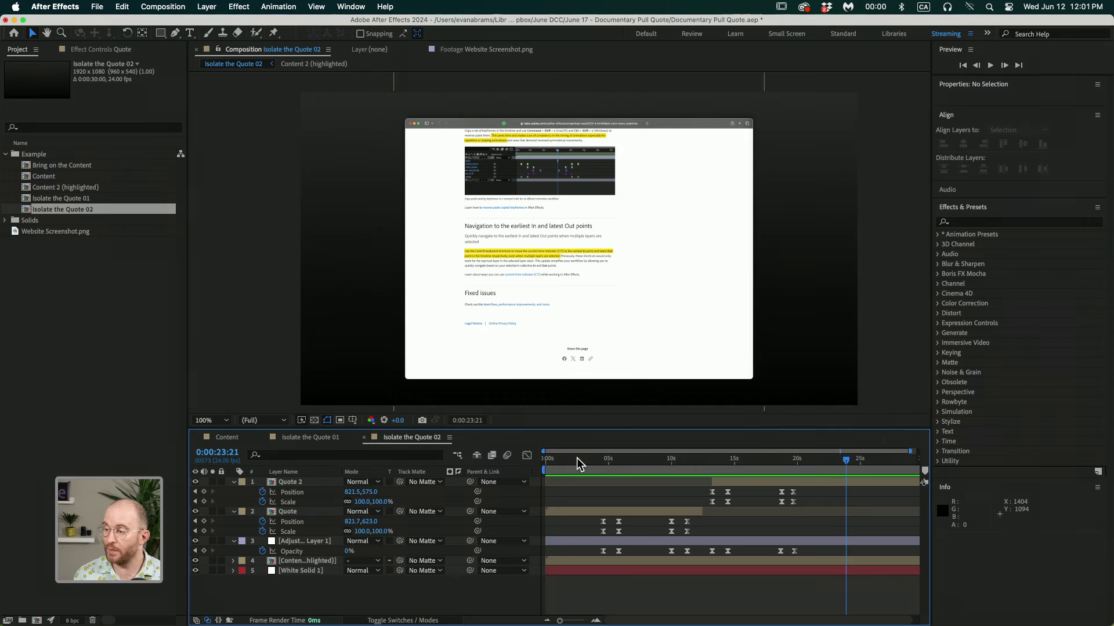
drag(578, 460, 593, 461)
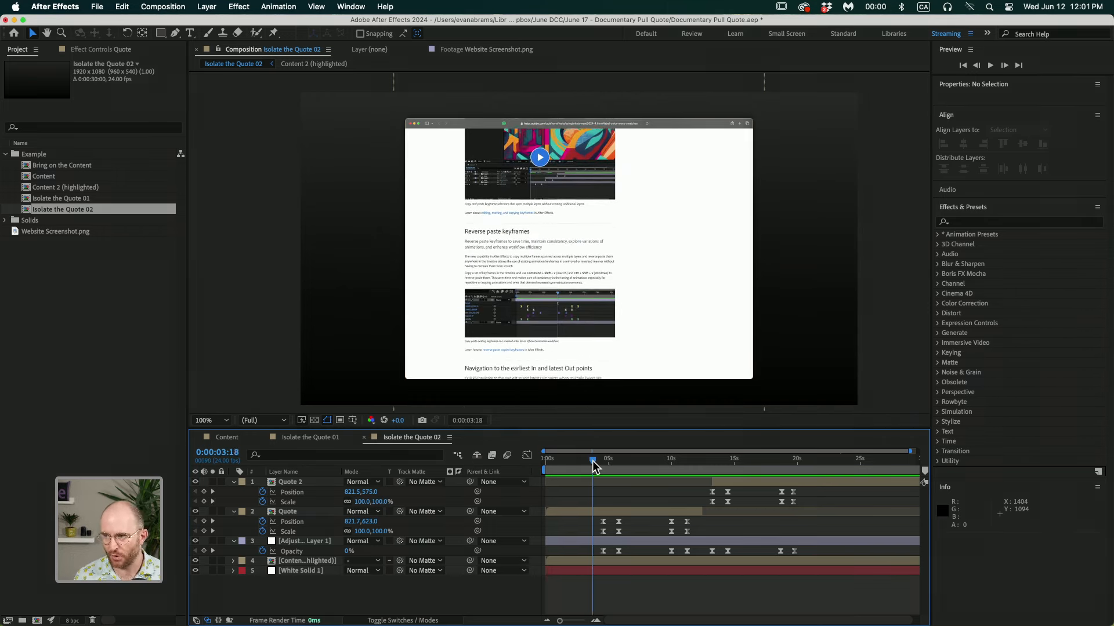
key(space)
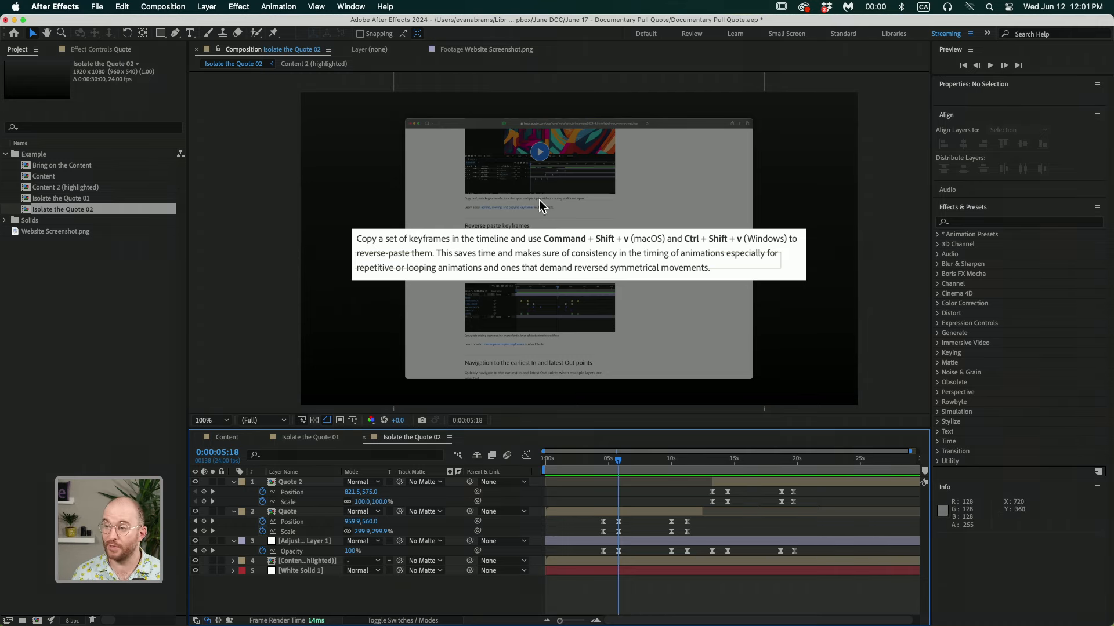
drag(618, 458, 662, 458)
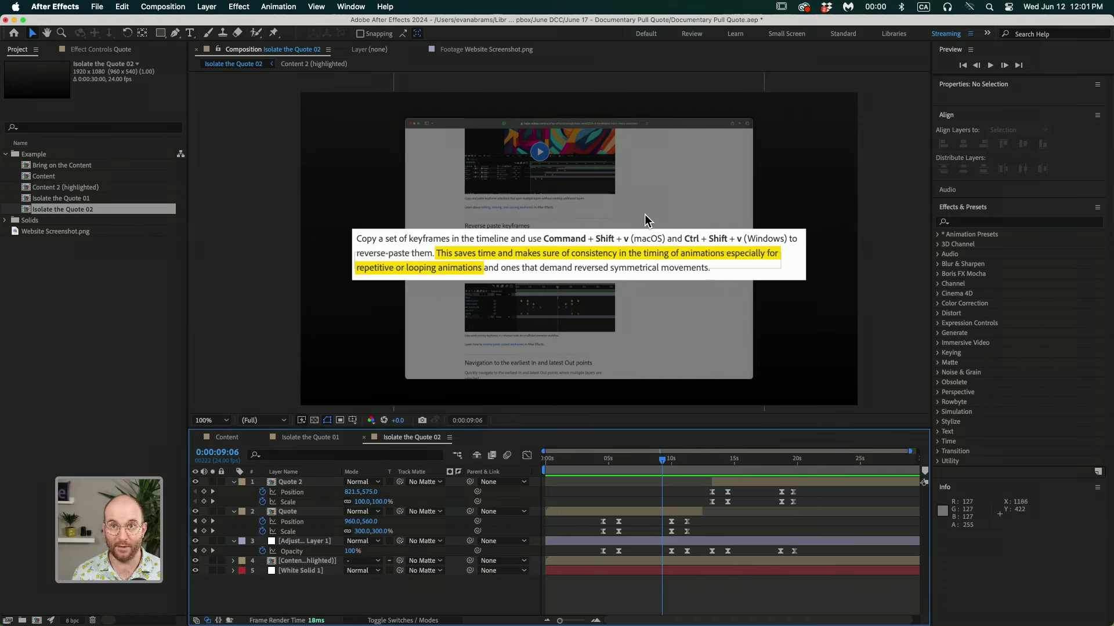
click(579, 461)
drag(579, 463, 579, 462)
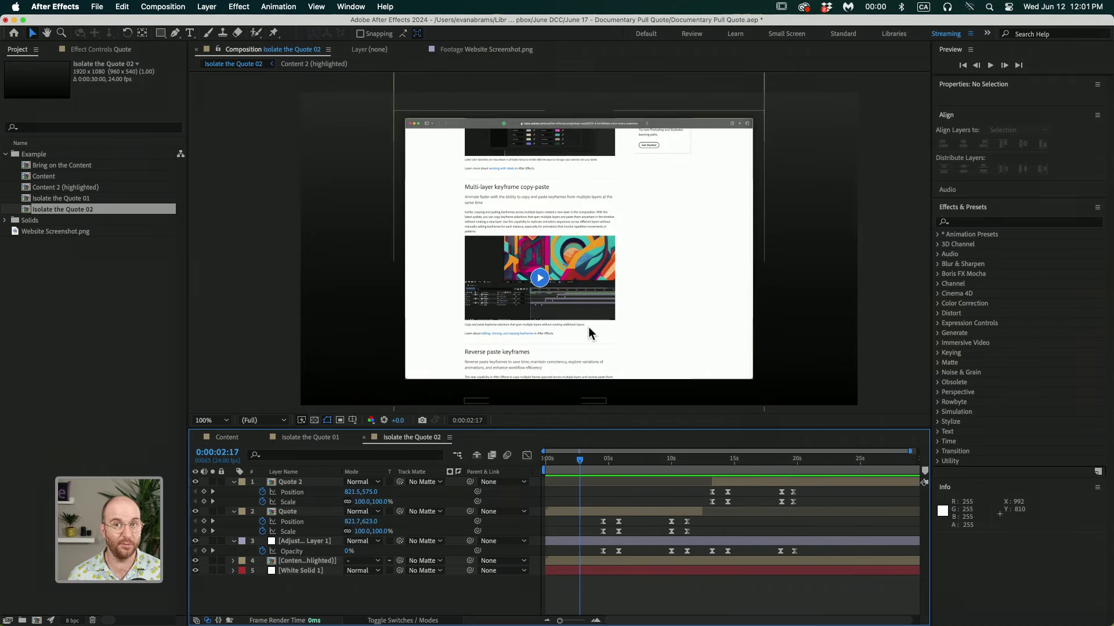
- Open the Website Screenshot.png footage and look through the tall page capture down to its lower sections
click(71, 231)
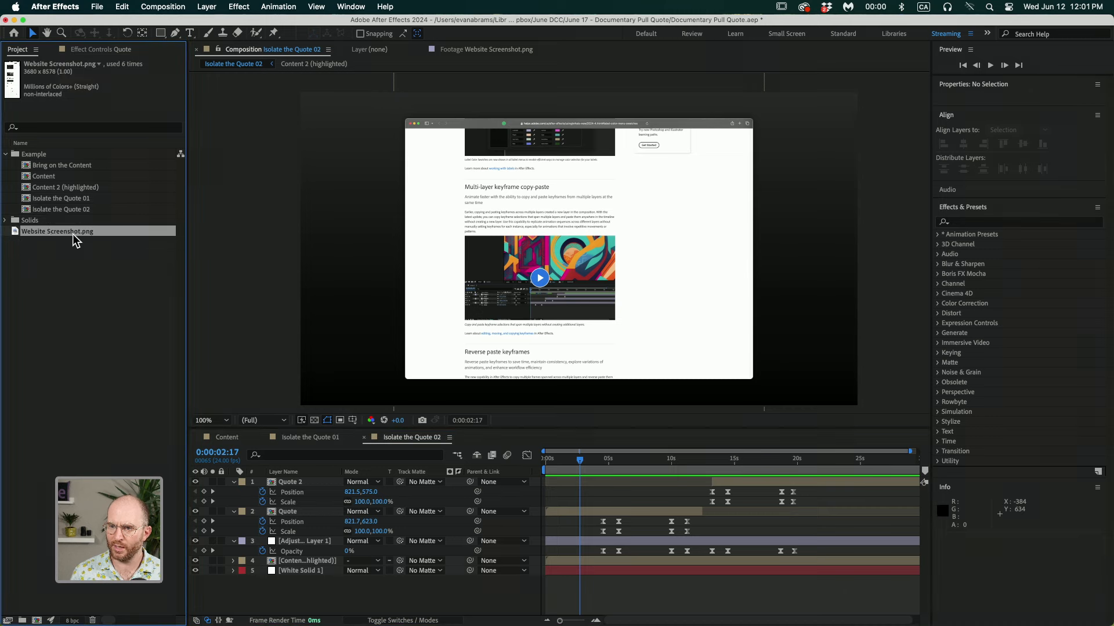
double_click(50, 232)
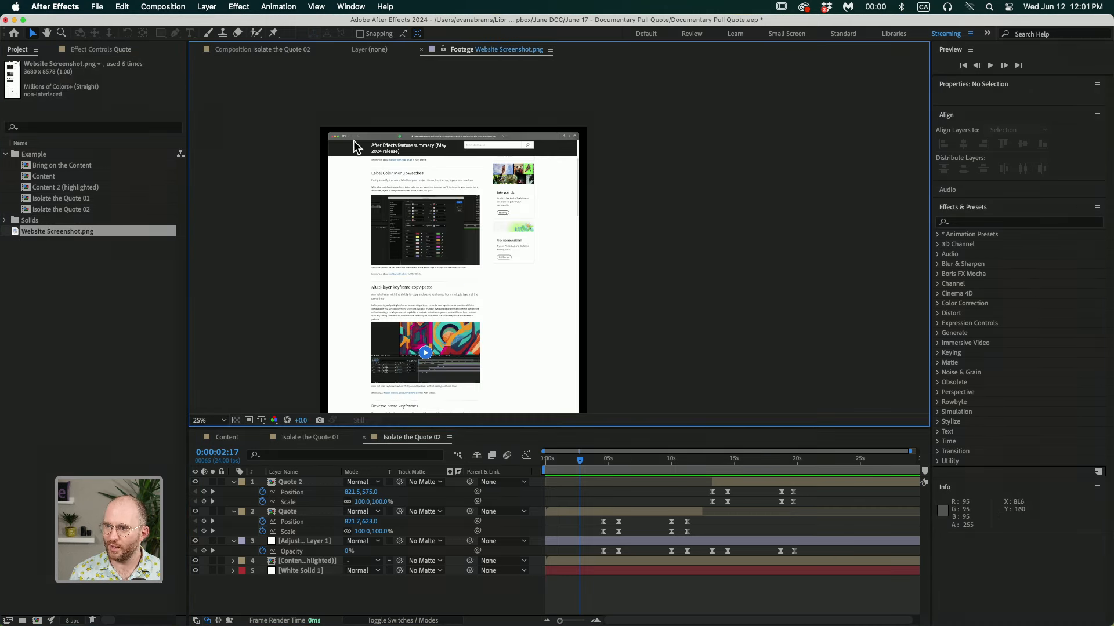
key(space)
drag(470, 314, 544, 181)
drag(521, 310, 498, 181)
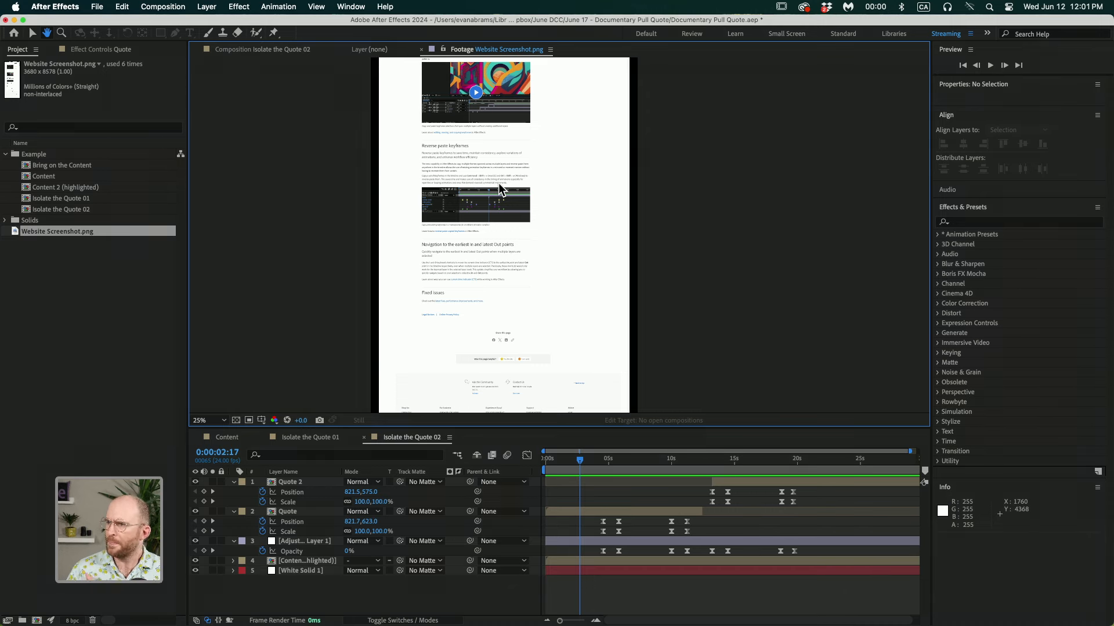
key(v)
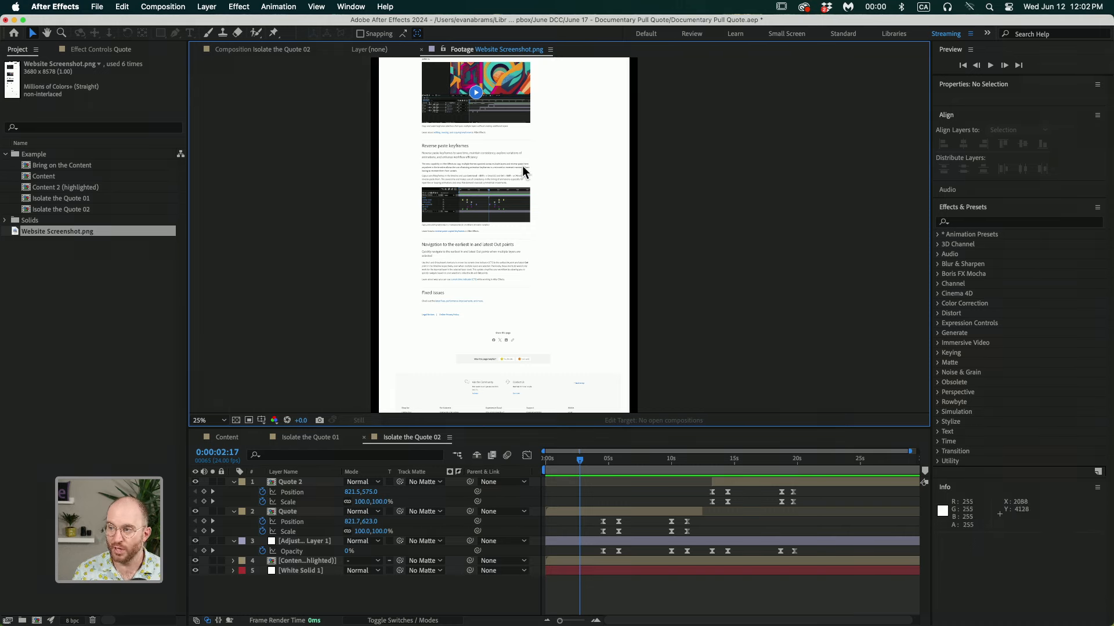
- Examine the Reverse paste keyframes text in the screenshot footage up close to check its sharpness
key(slash)
key(h)
drag(422, 184, 680, 248)
drag(507, 149, 511, 272)
key(period)
drag(468, 192, 518, 235)
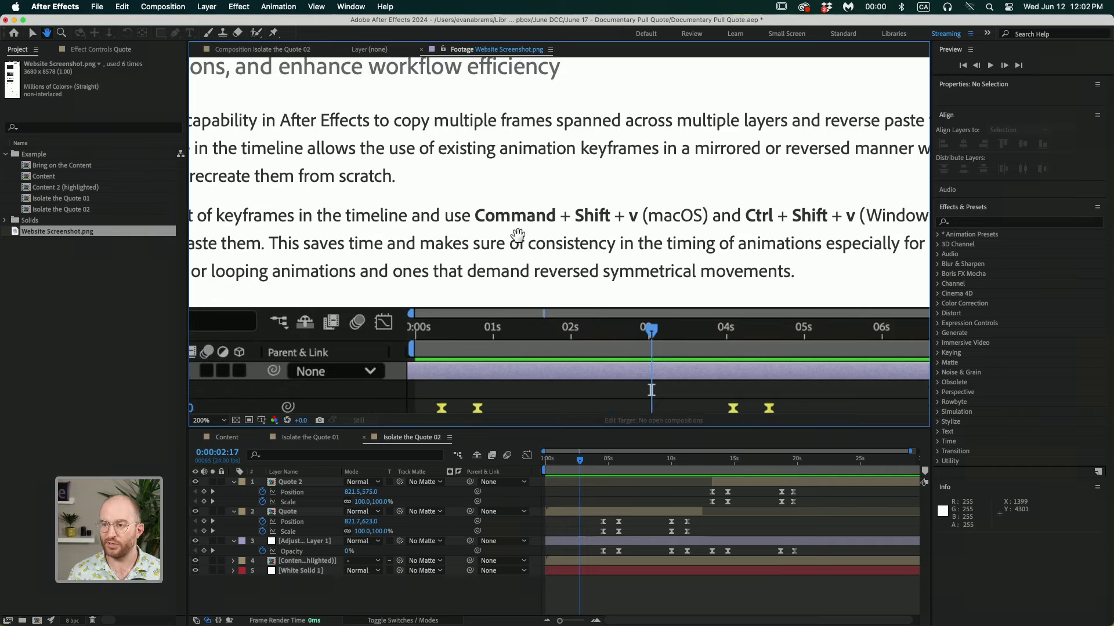
key(v)
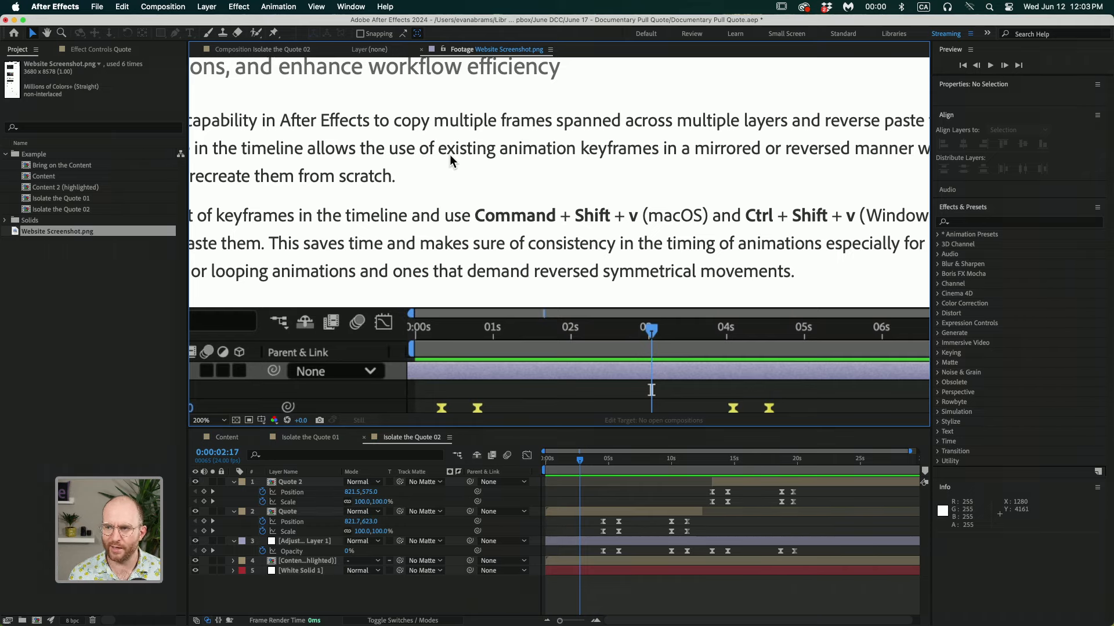
scroll(480, 179, down, 2)
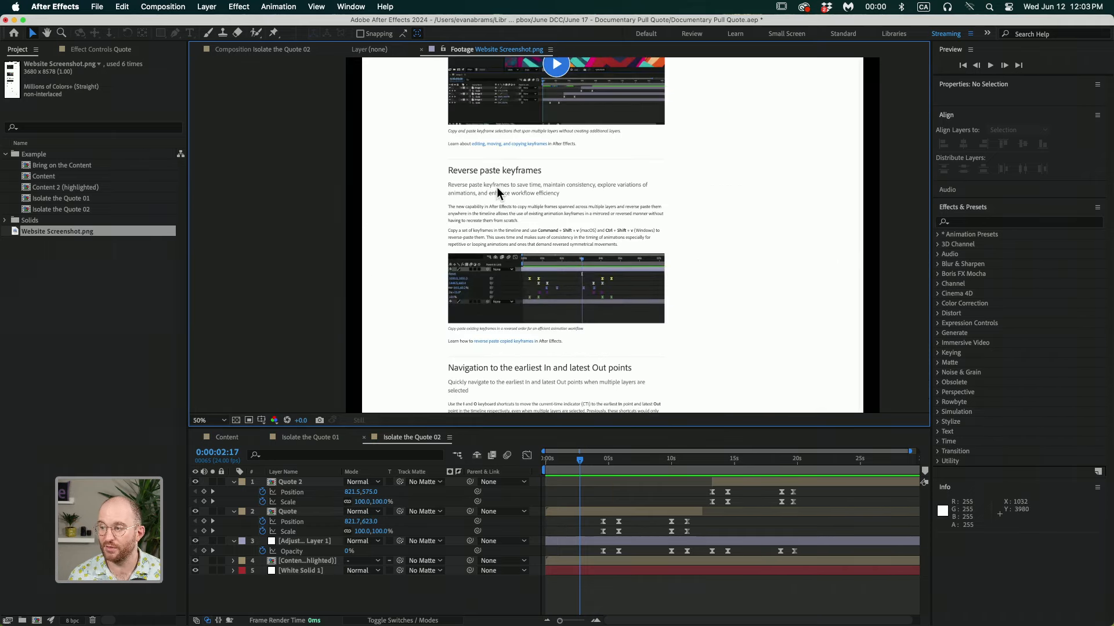
key(space)
drag(502, 174, 510, 230)
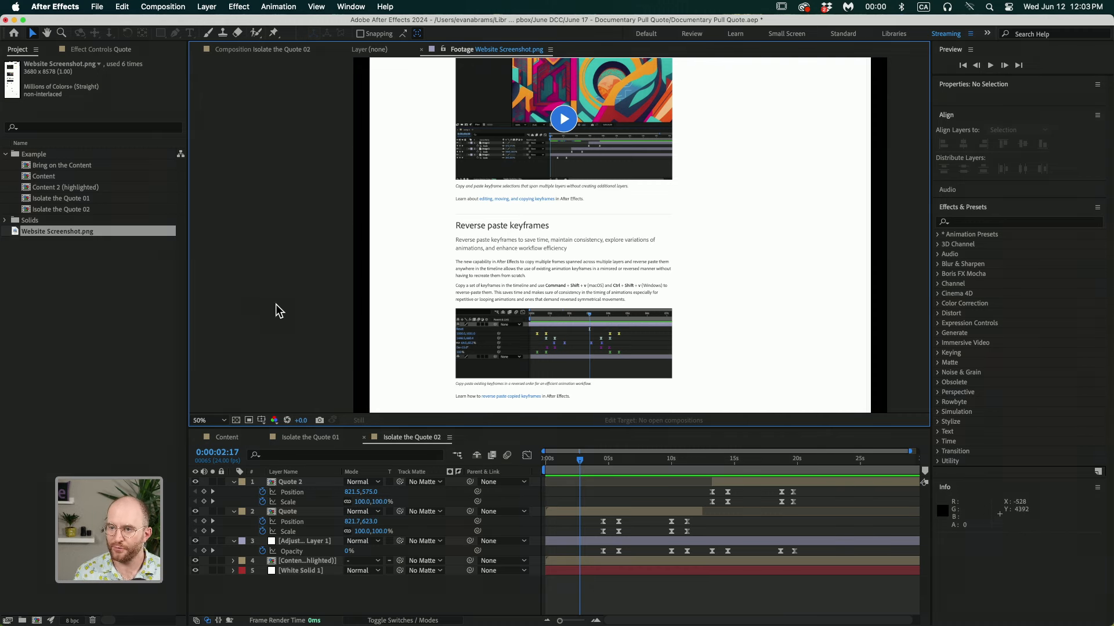
- Create a composition named Block Quote Highlight with the HD 1920x1080 24 fps preset
click(130, 290)
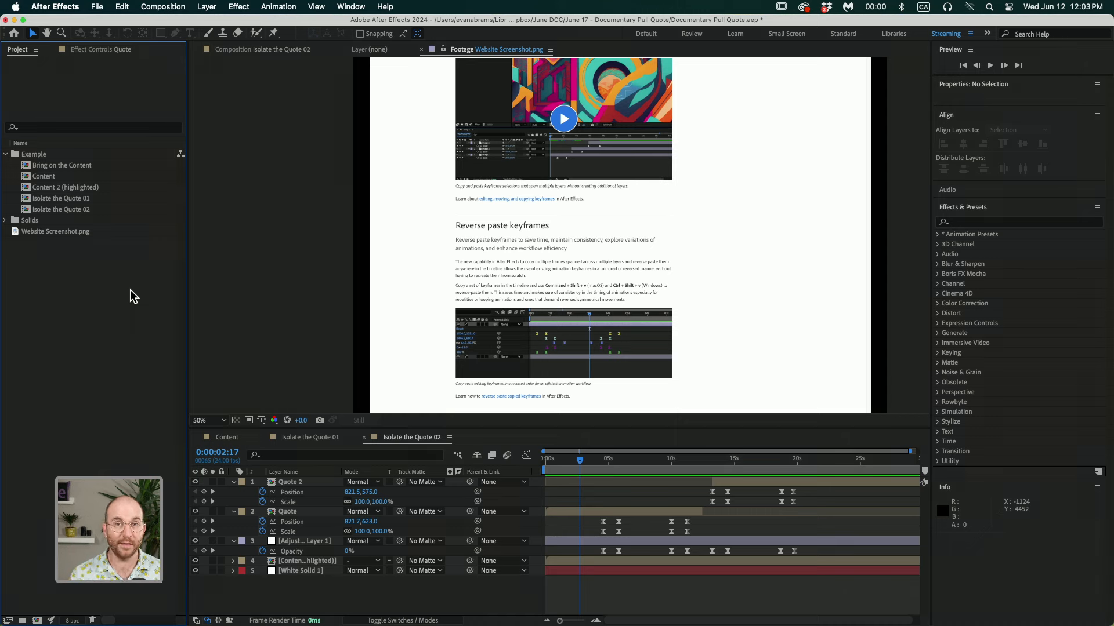
click(36, 620)
drag(599, 119, 575, 86)
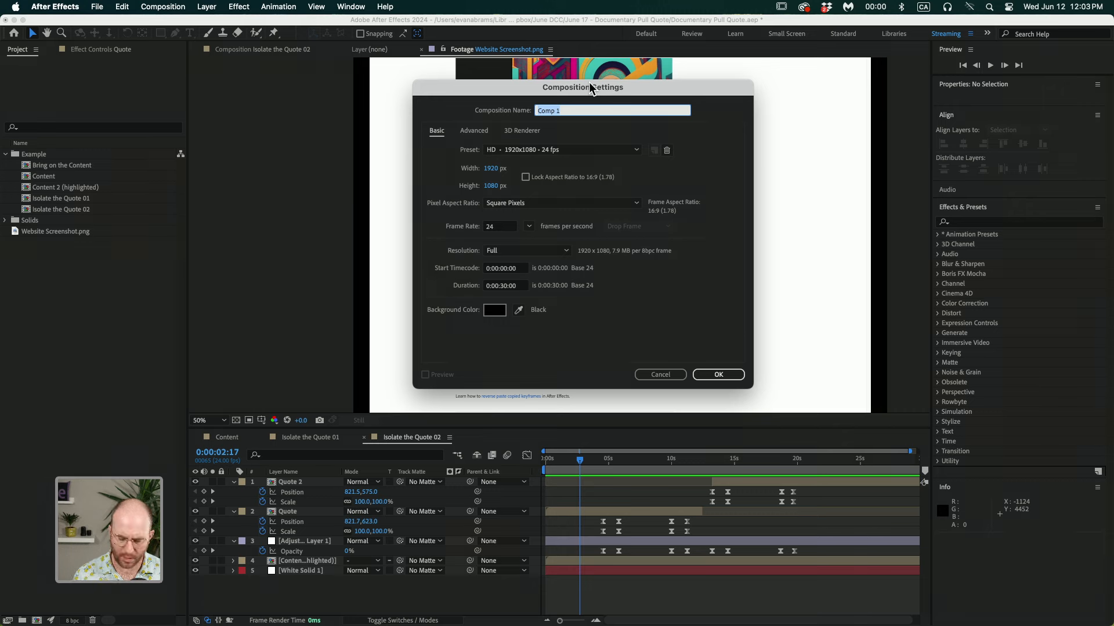
text(Block)
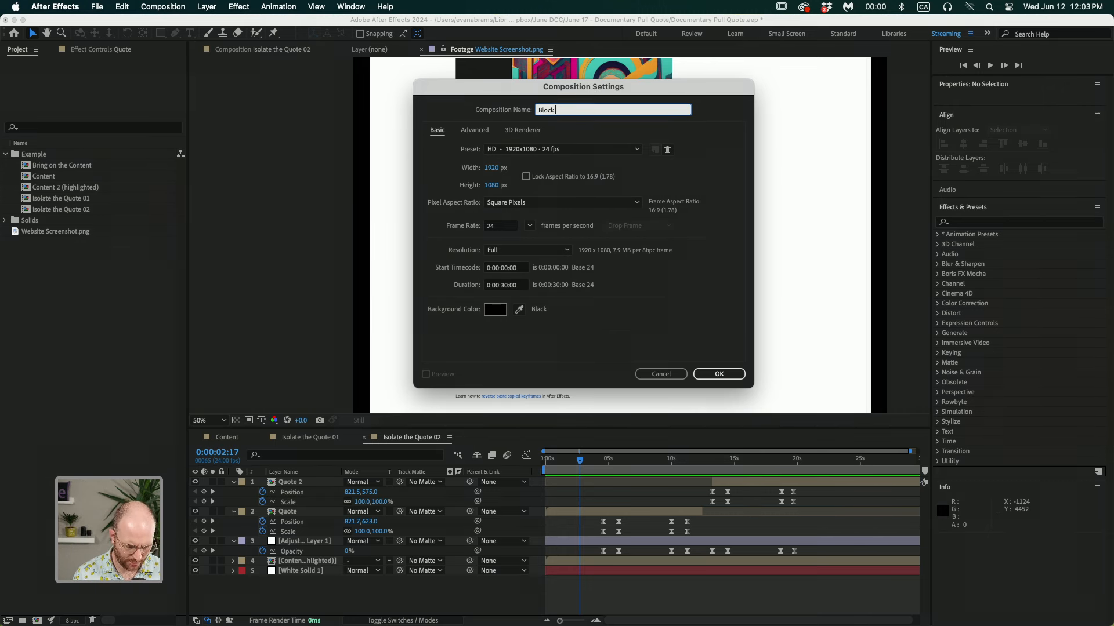
text( Quote Highlight)
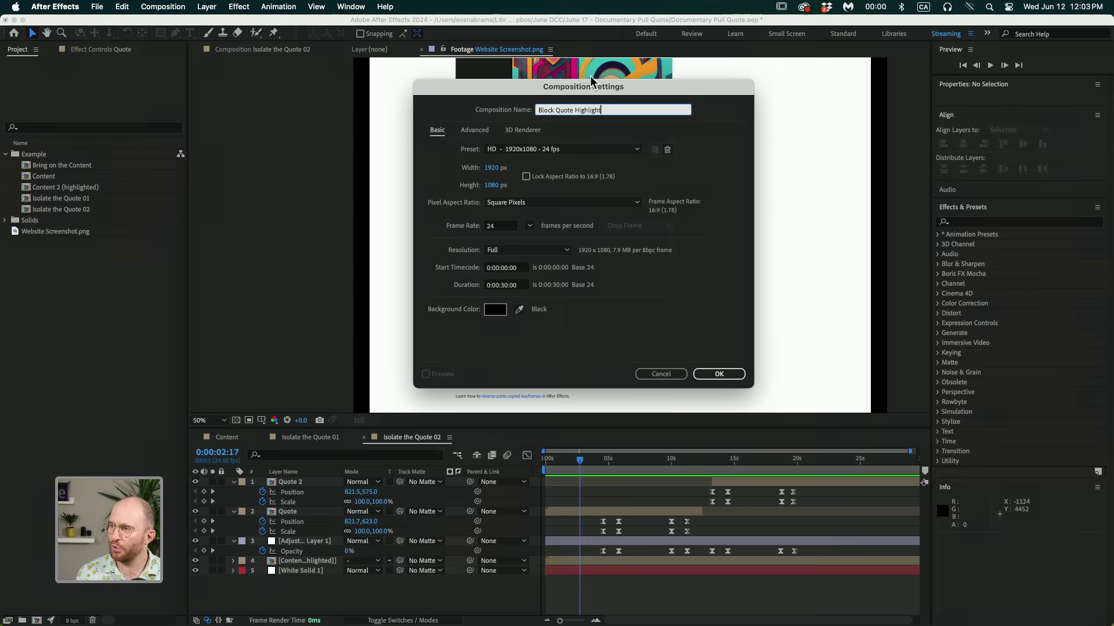
drag(610, 110, 511, 104)
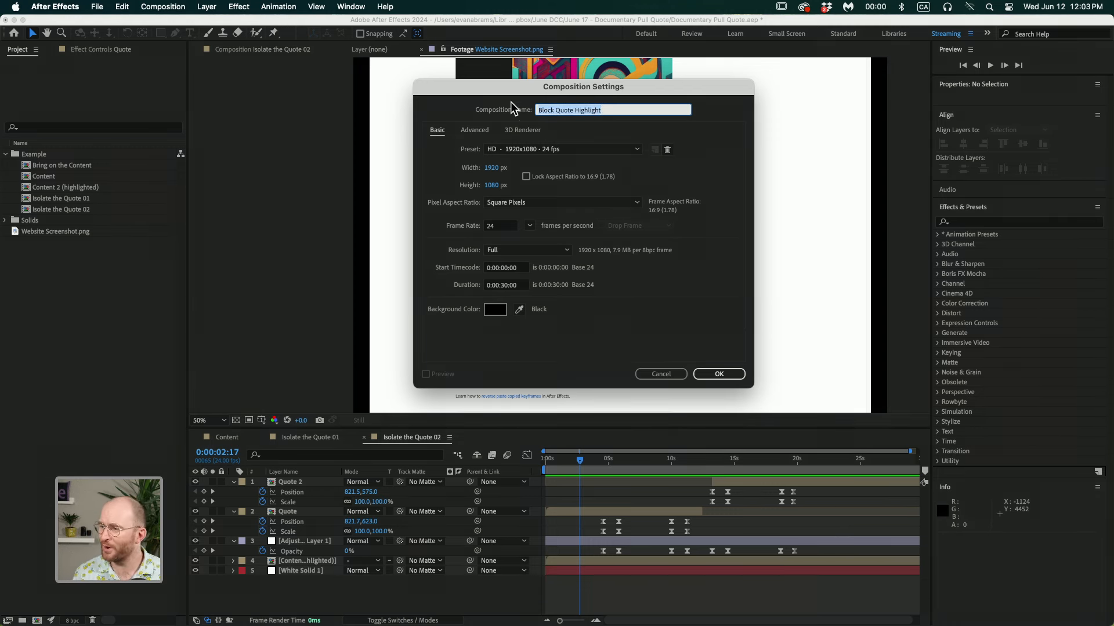
click(516, 152)
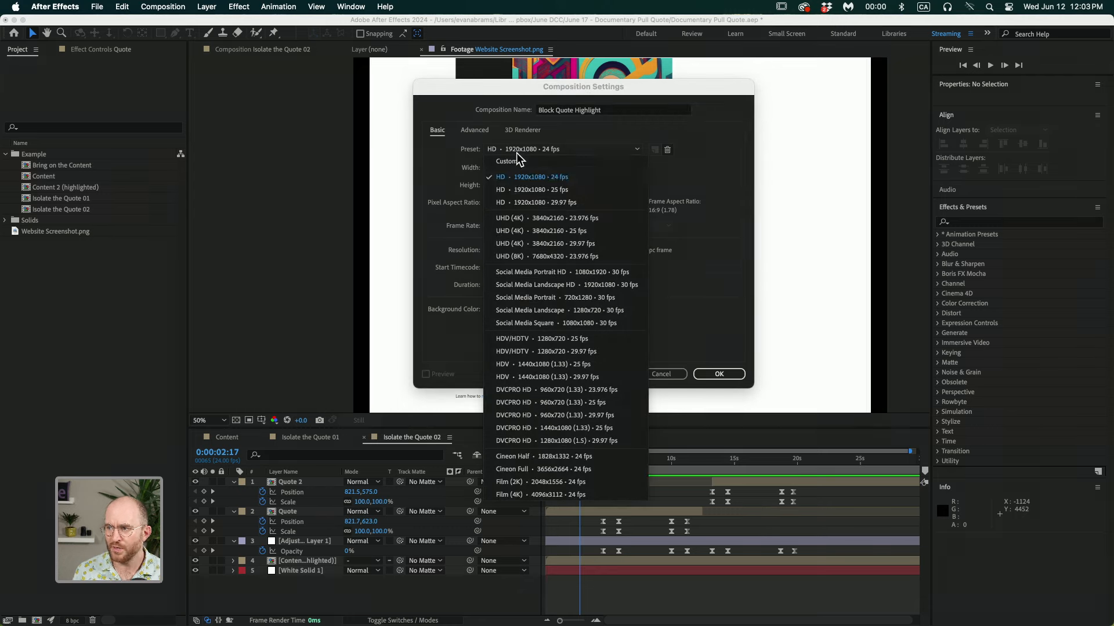
click(518, 175)
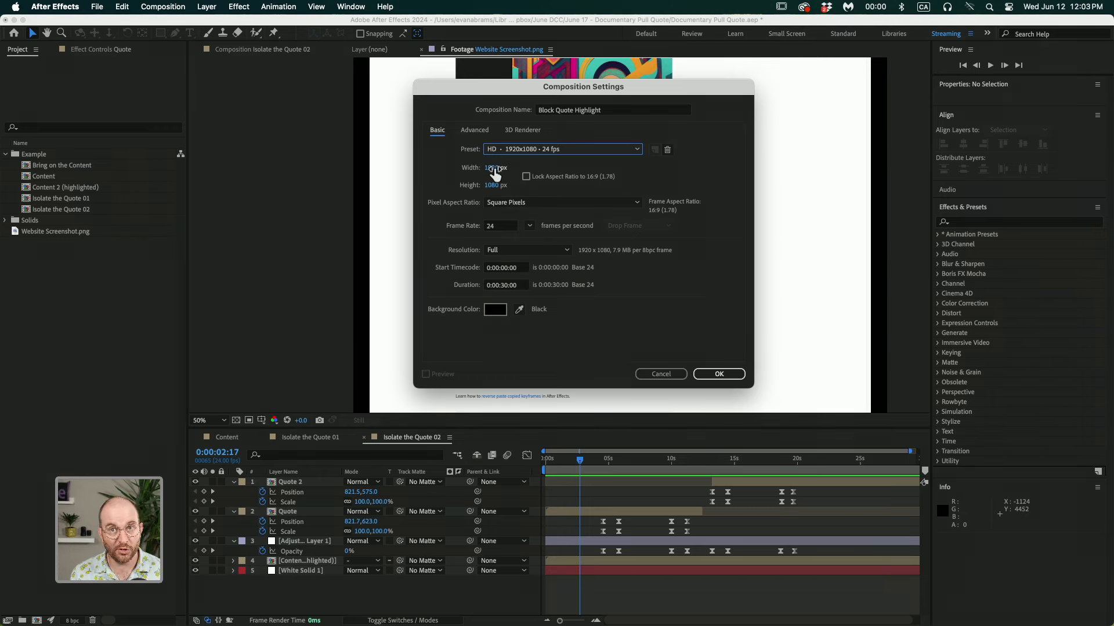
click(537, 146)
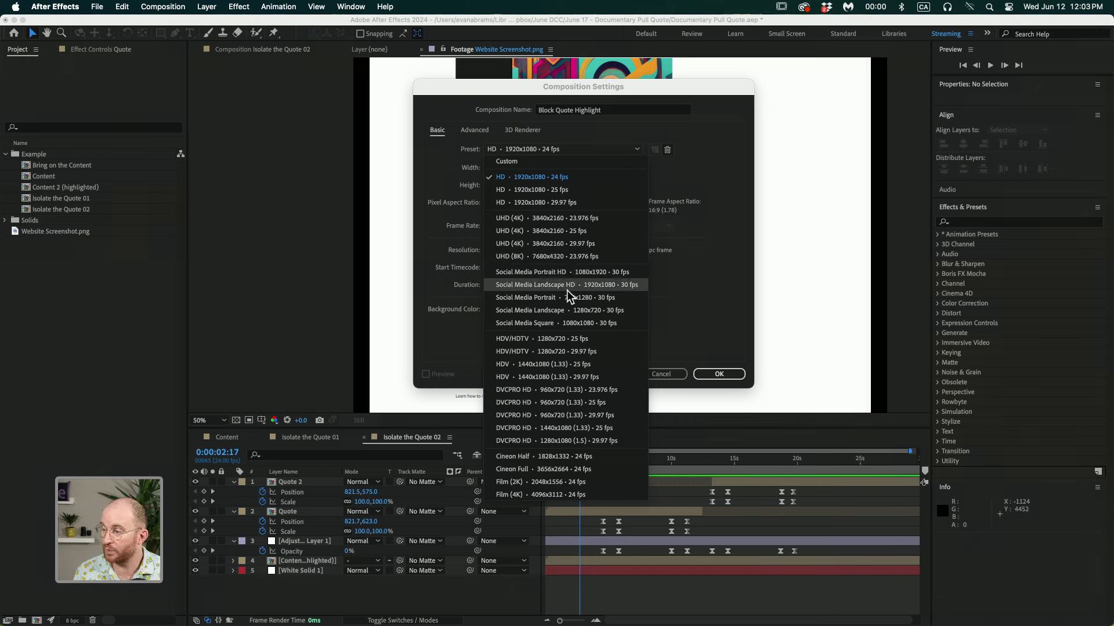
click(546, 178)
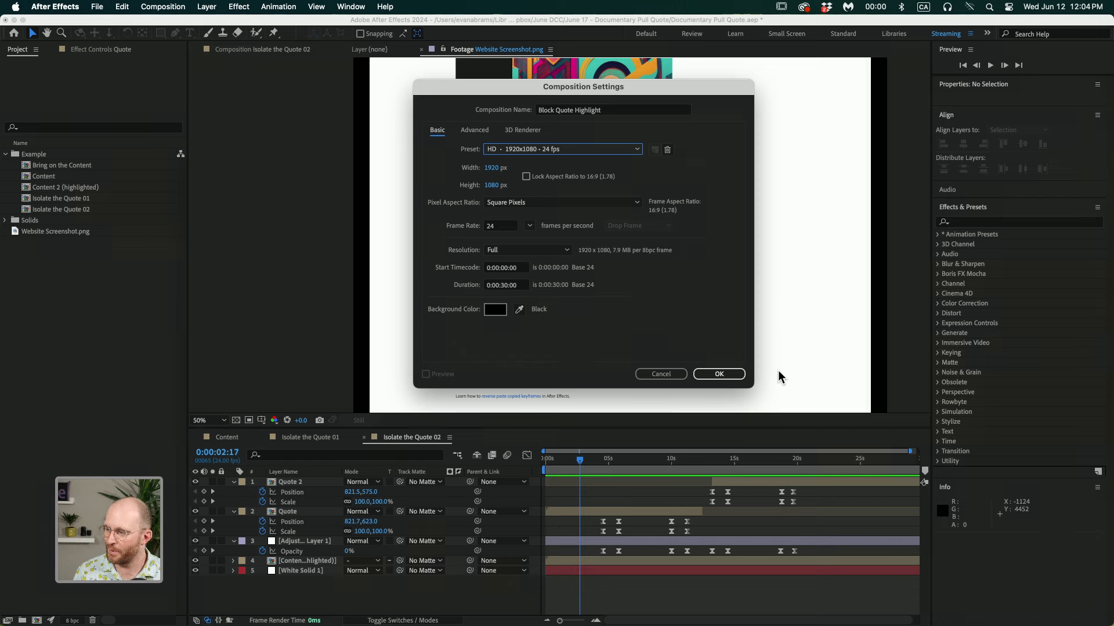
click(732, 376)
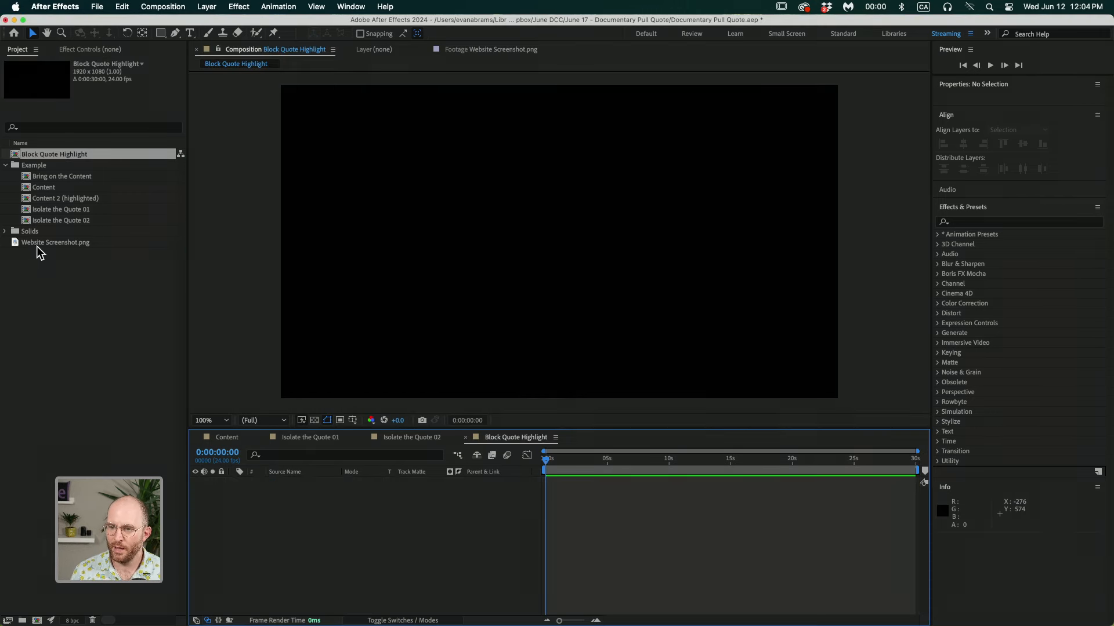
- Add Website Screenshot.png to the composition, scale it to about 40.7%, and place the page's top in frame at position 960, 1780
click(37, 246)
drag(61, 247, 368, 517)
key(comma)
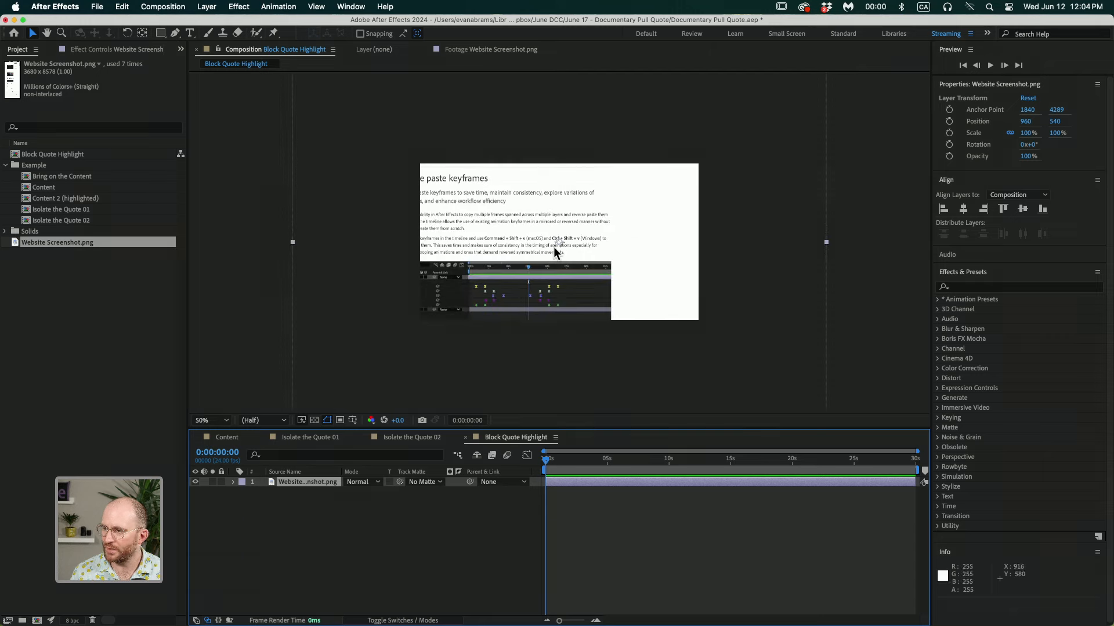
drag(826, 242, 668, 279)
drag(579, 232, 599, 259)
key(super+z)
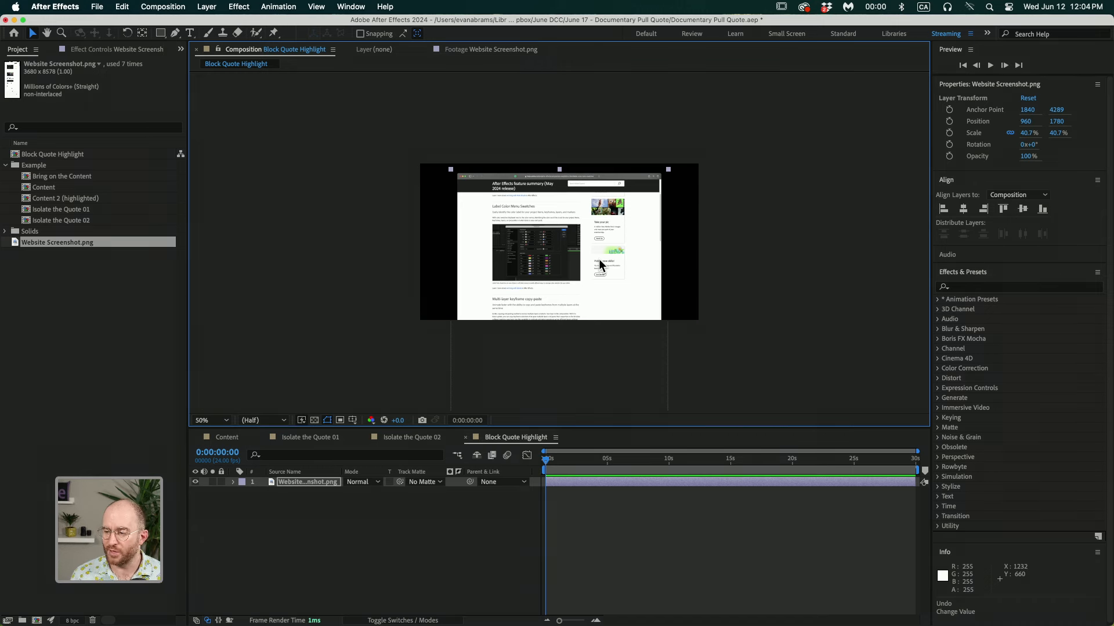
- Add a full-frame rectangle on a new shape layer and expand its Rectangle Path 1 properties
click(479, 524)
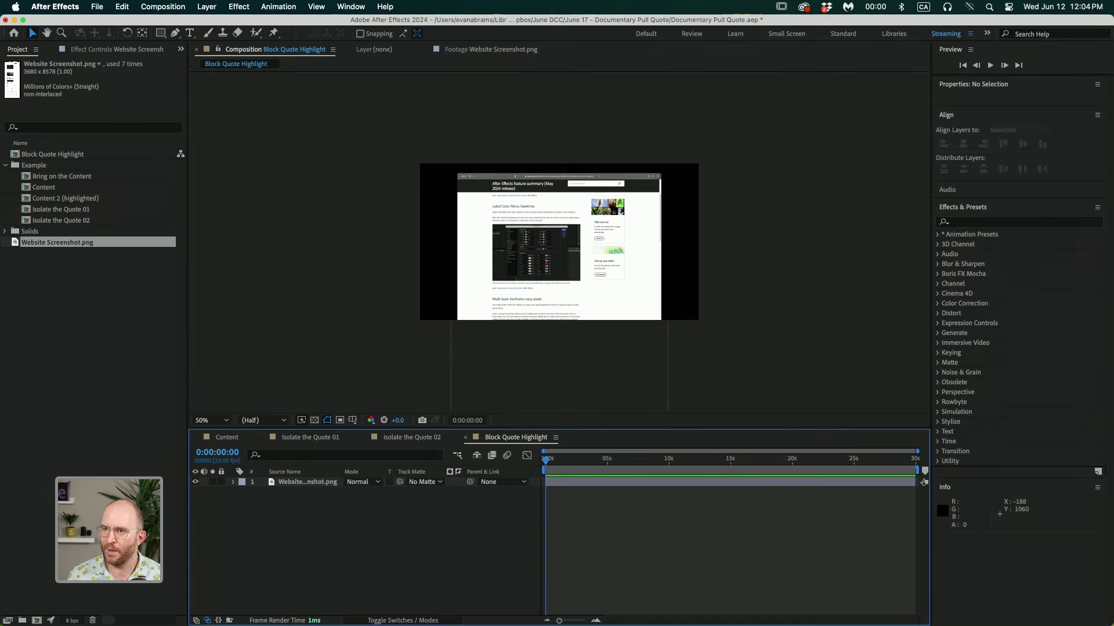
double_click(161, 34)
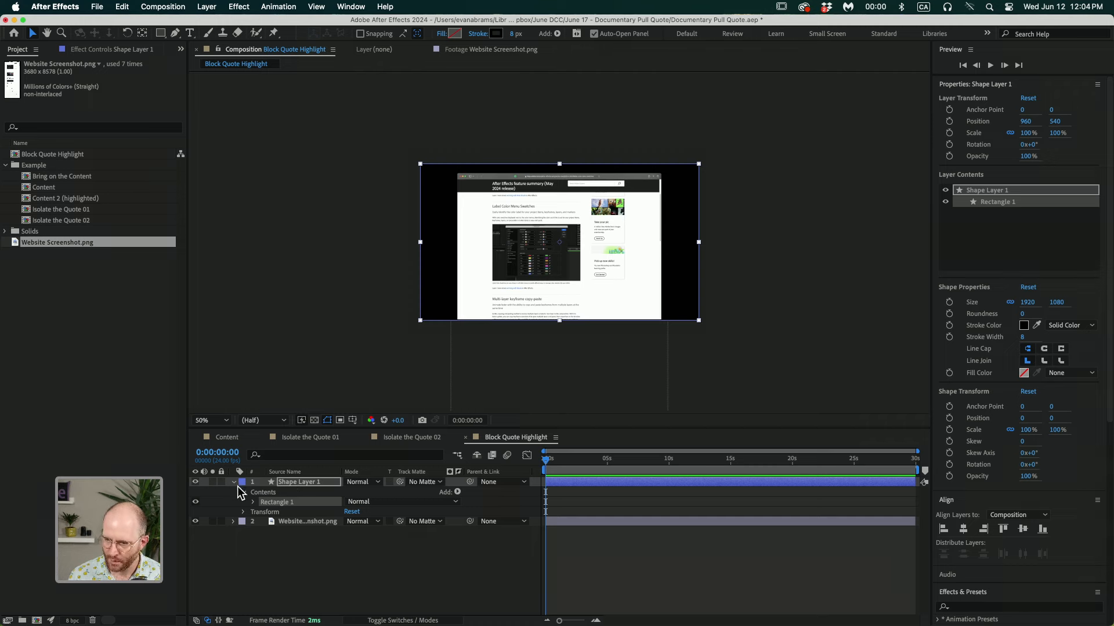
click(254, 503)
click(263, 513)
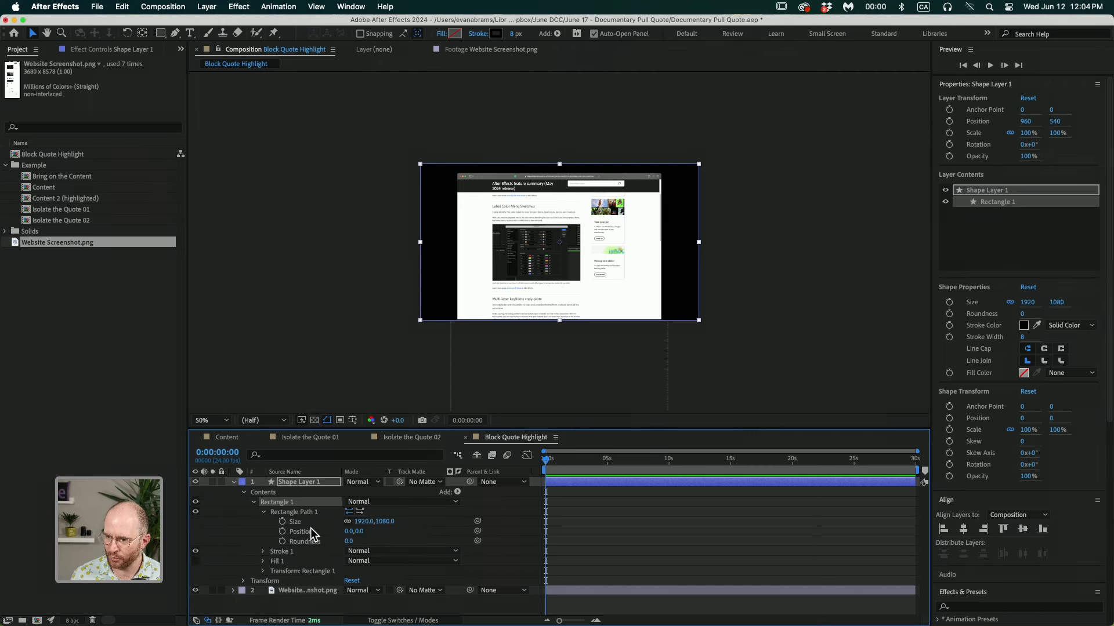
- Shrink the rectangle path proportionally to about 1278 by 719 px
drag(366, 522, 14, 529)
click(395, 532)
drag(380, 524, 366, 526)
click(391, 532)
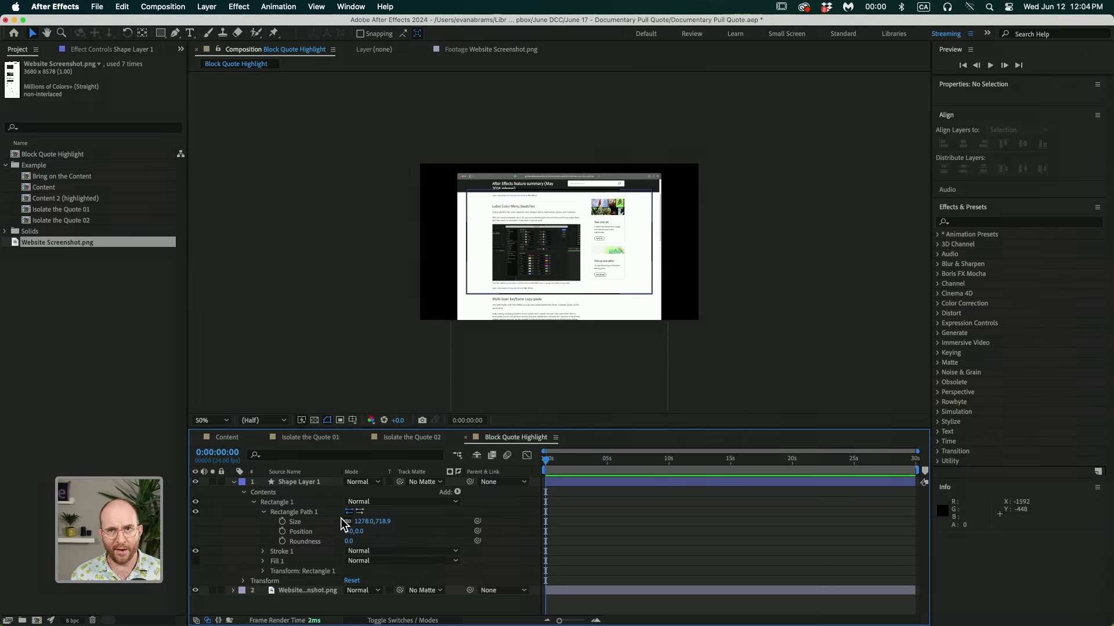
- Set the rectangle path's size to 800 by 600 px with its proportions unlinked
click(358, 522)
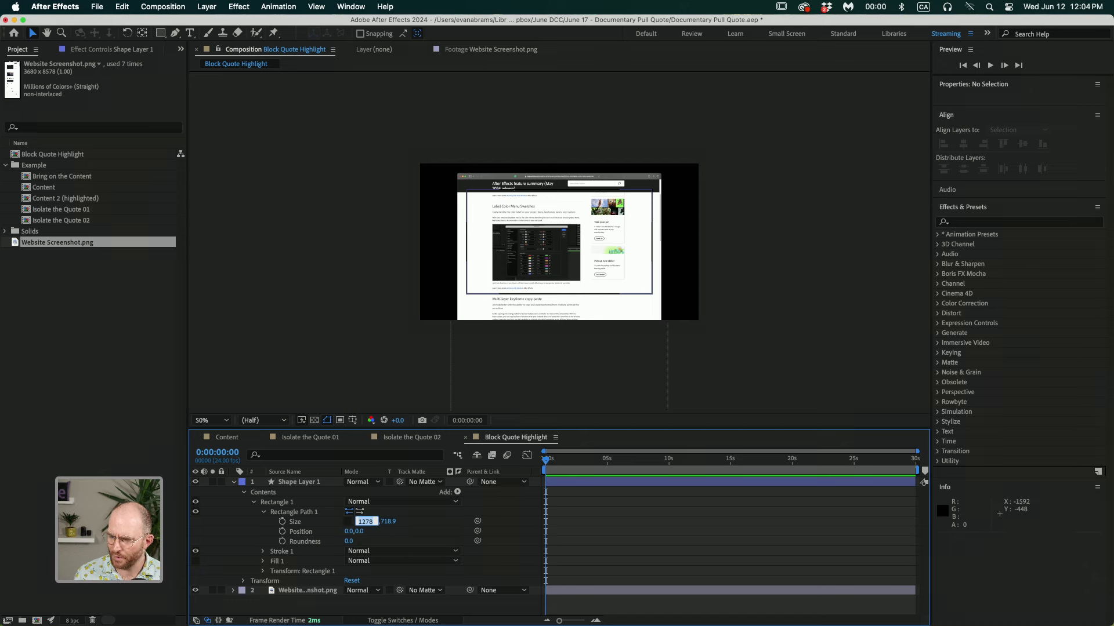
text(800)
key(Tab)
text(600)
key(Return)
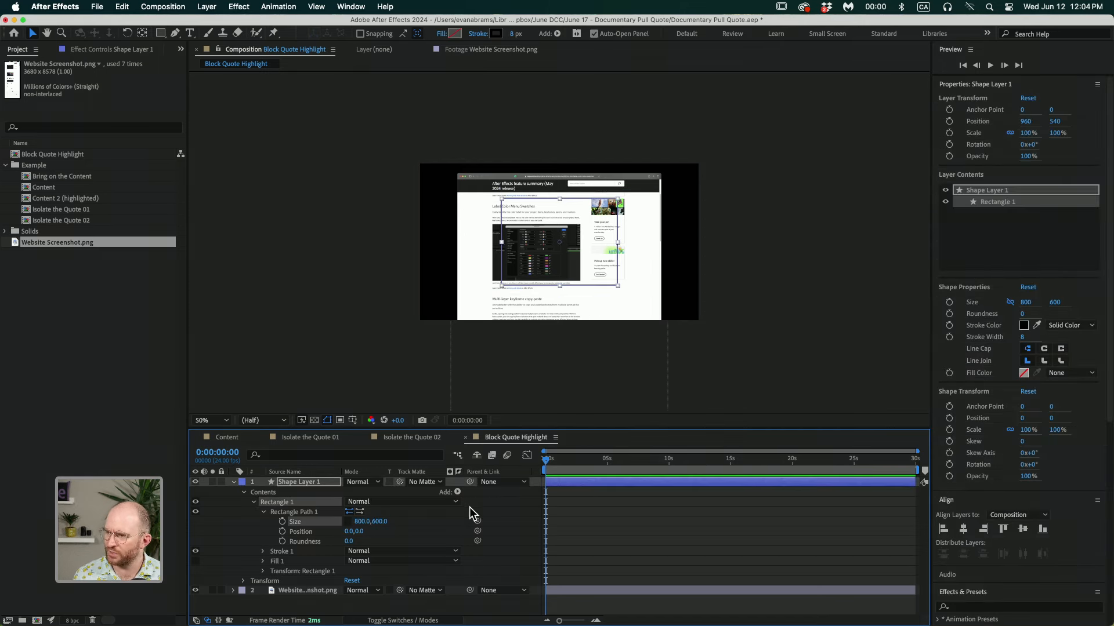
- Relink the rectangle path's size proportions and enlarge the path to about 1191 by 893 px
click(349, 521)
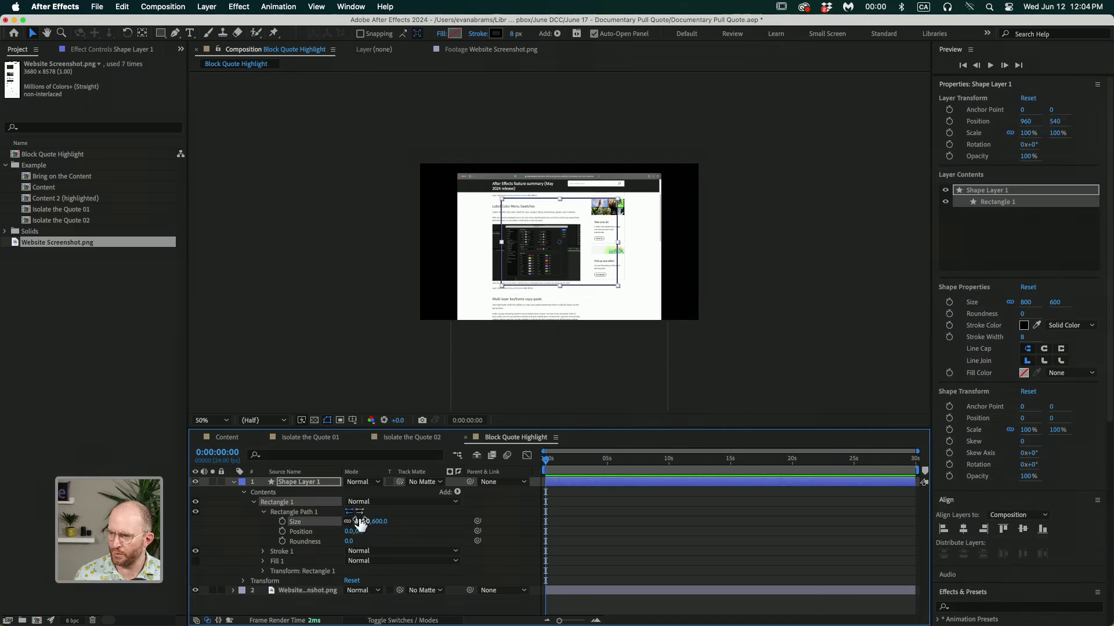
drag(363, 521, 575, 504)
scroll(653, 238, up, 2)
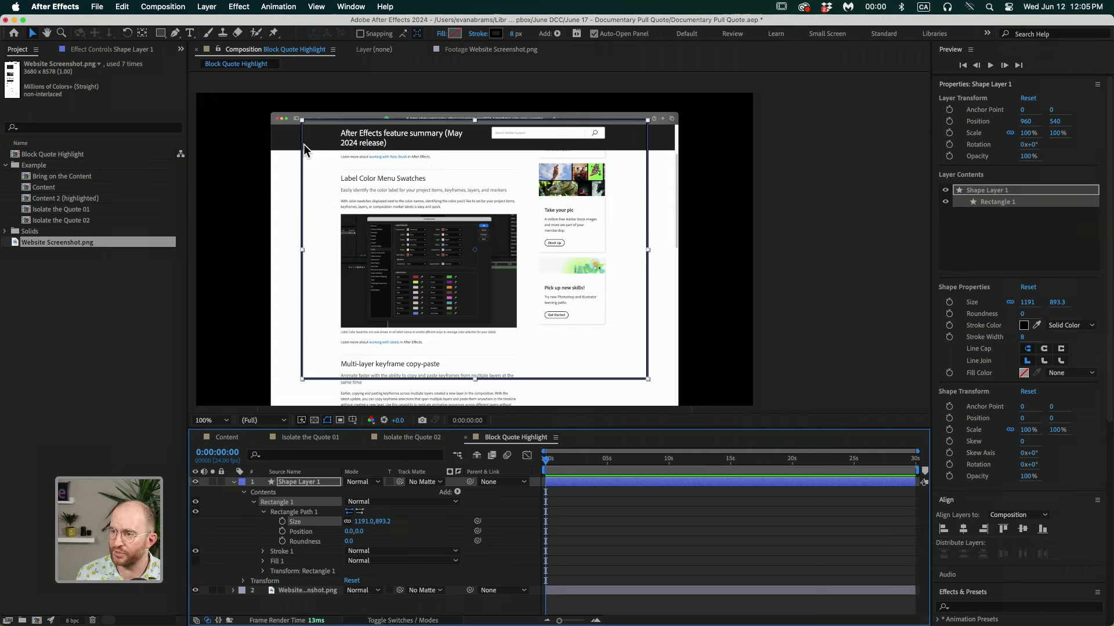
- Give the rectangle a solid magenta FF00C1 fill and reduce its stroke width to 0 px
drag(517, 39, 499, 33)
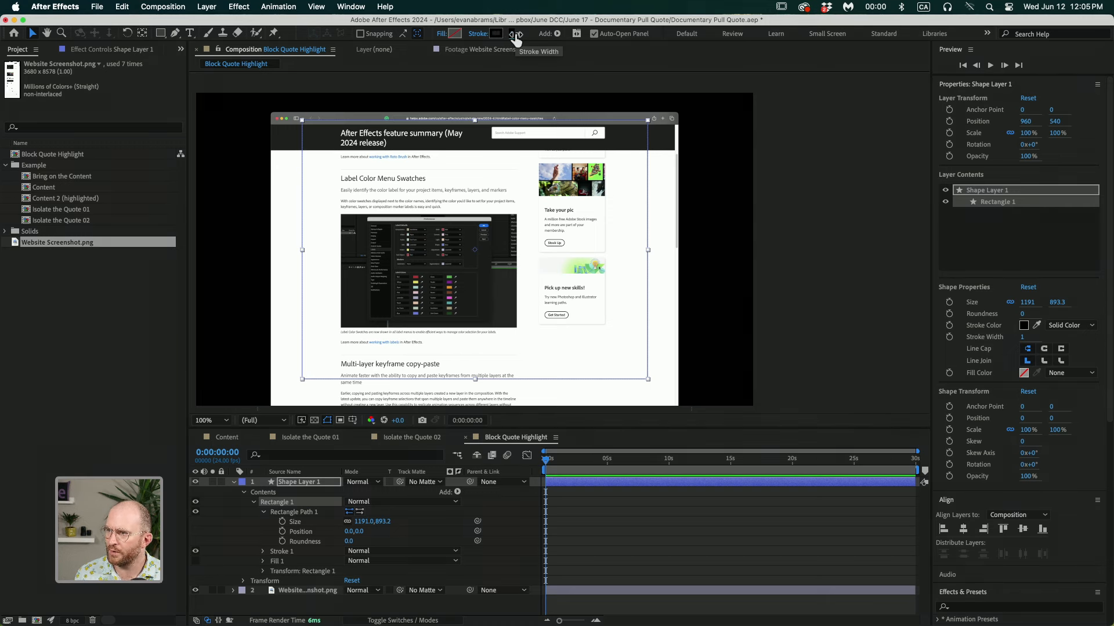
click(455, 35)
drag(568, 270, 616, 235)
click(621, 265)
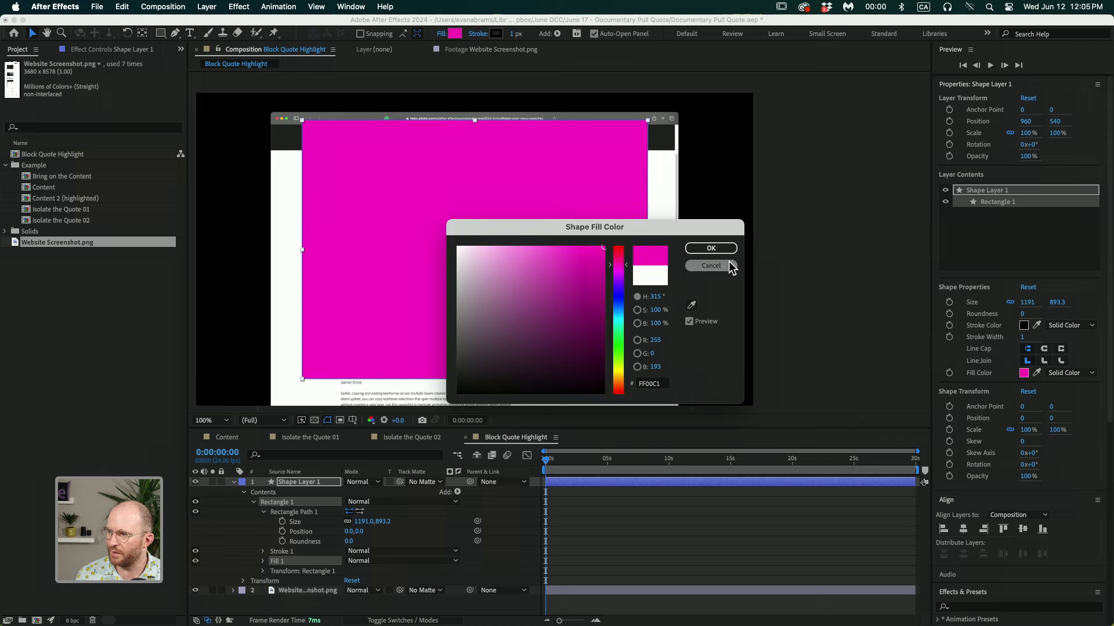
click(711, 248)
drag(520, 39, 511, 40)
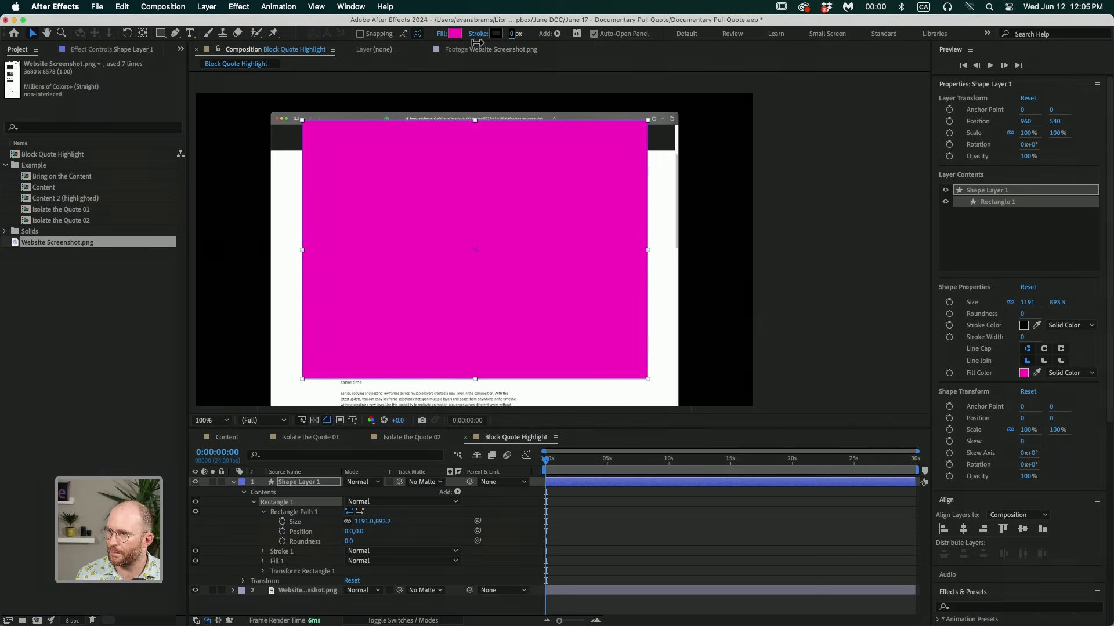
click(538, 512)
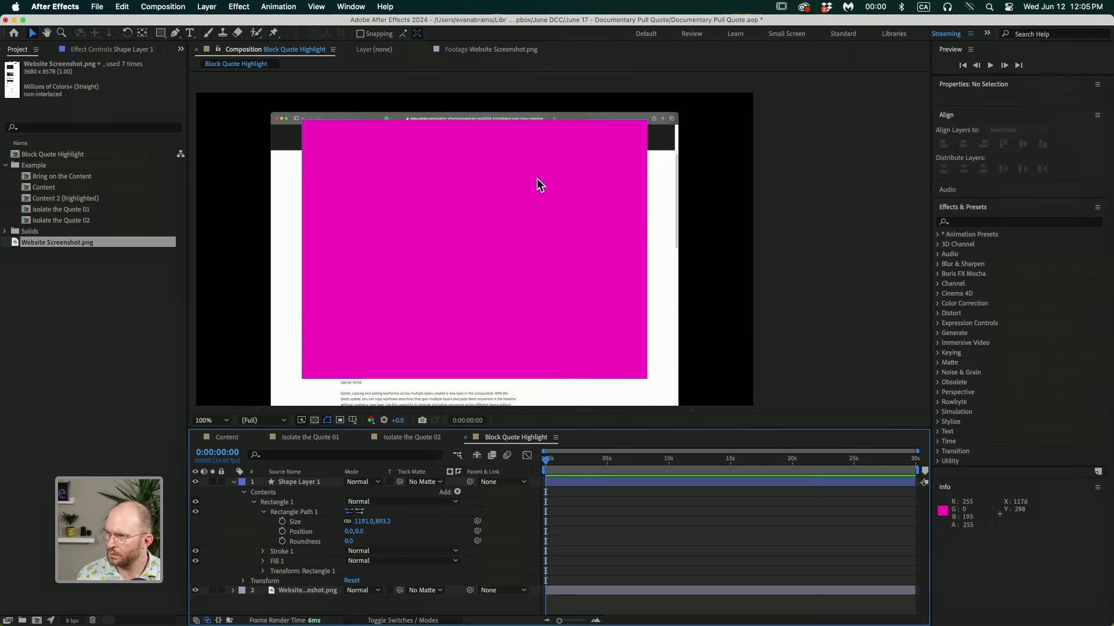
- Assign Shape Layer 1 as the website screenshot layer's track matte and show the composition's transparency grid
click(603, 123)
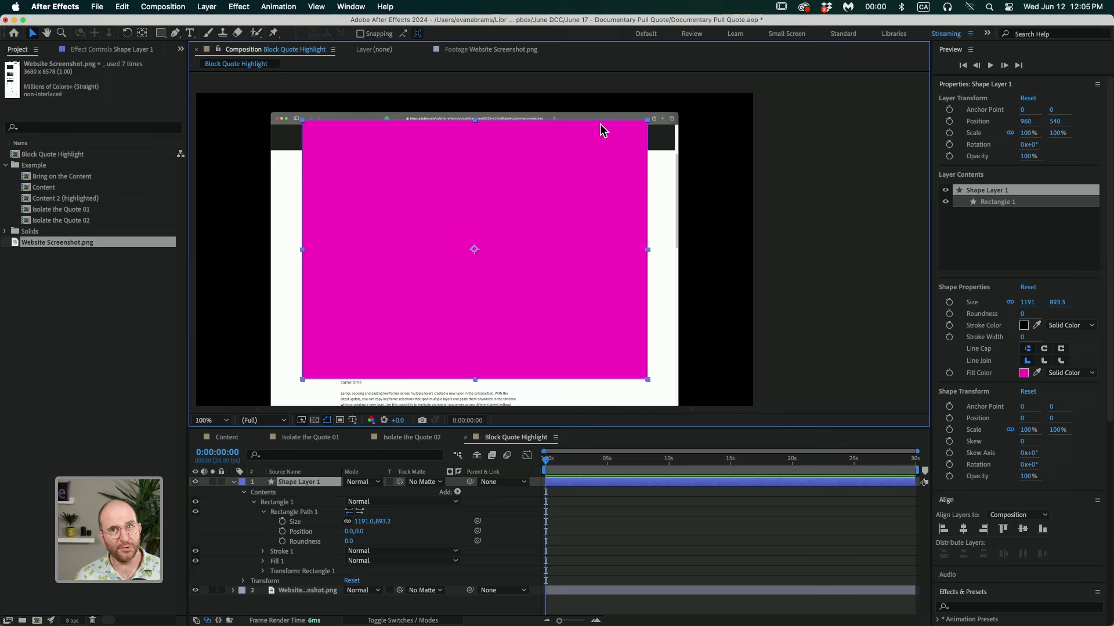
click(288, 127)
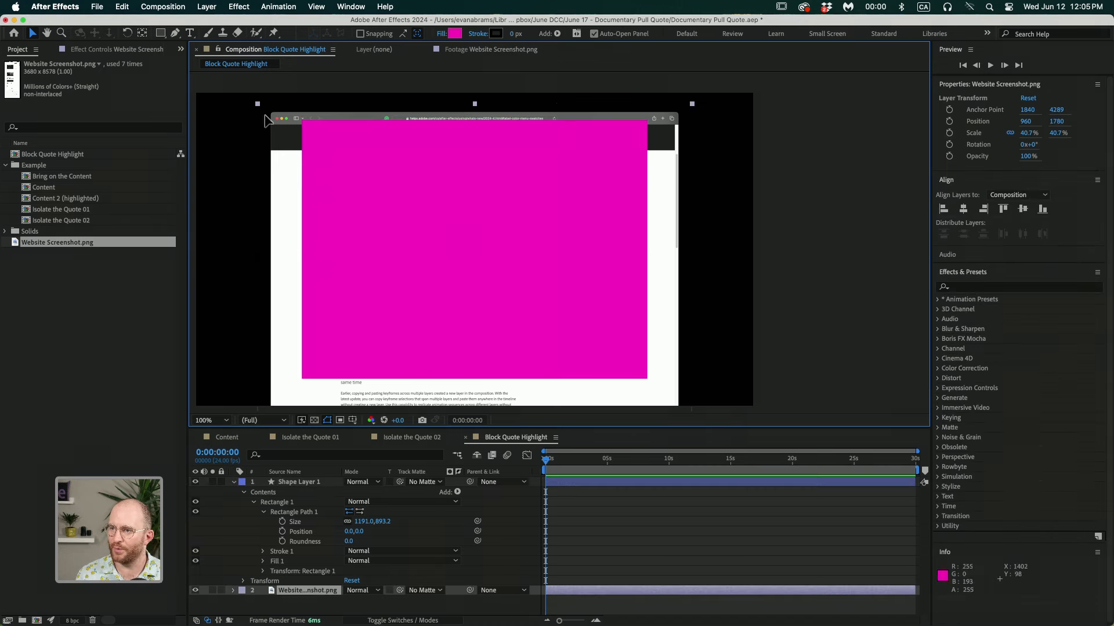
click(234, 483)
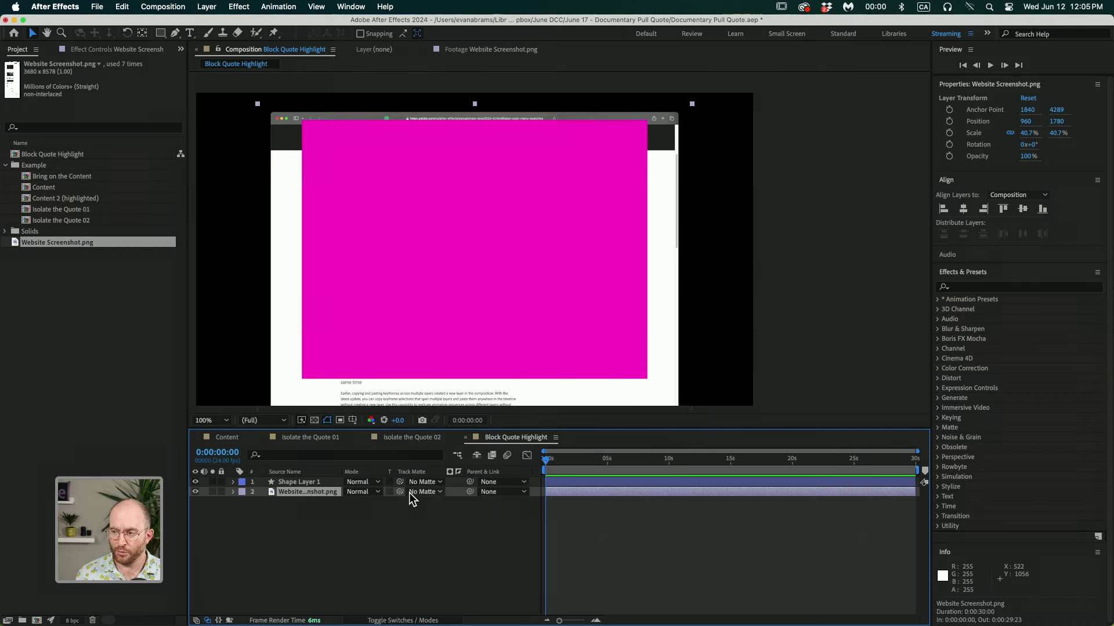
click(425, 620)
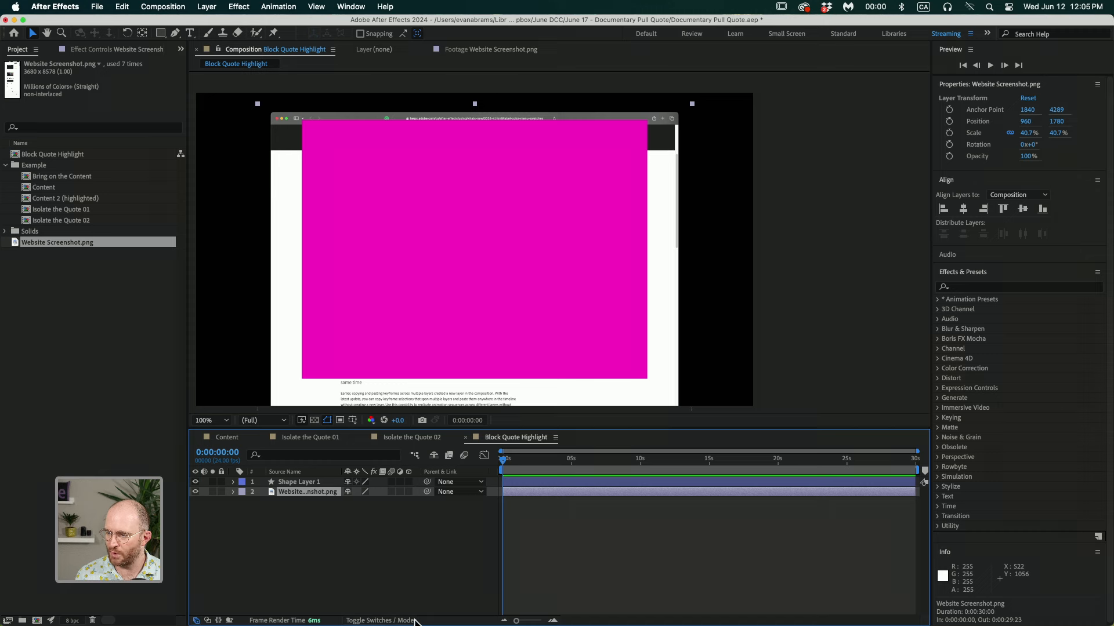
click(416, 621)
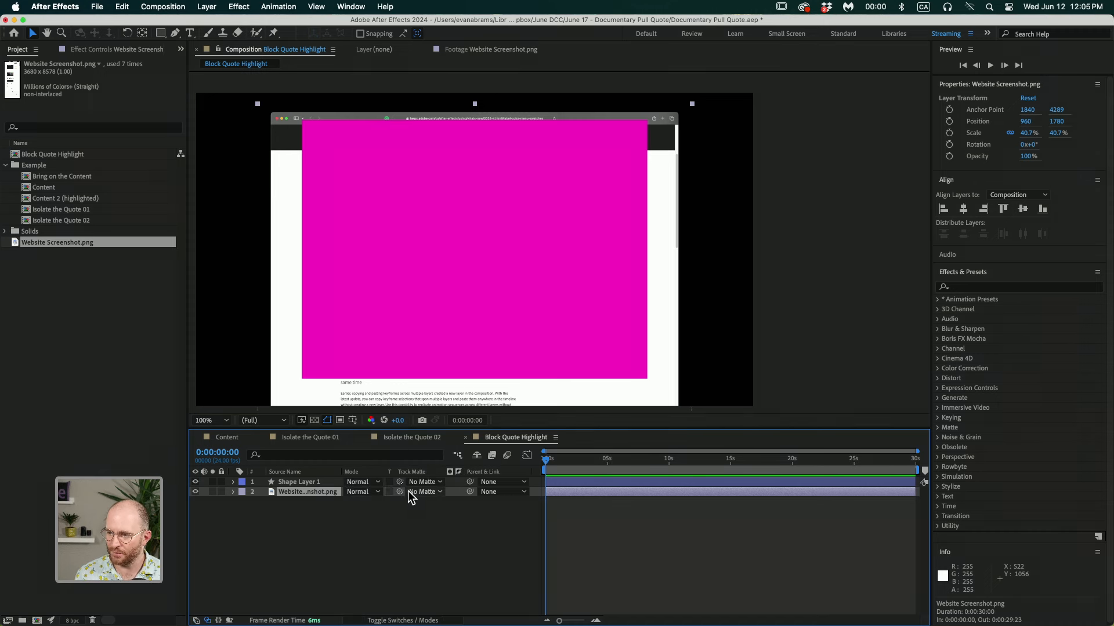
drag(399, 490, 314, 487)
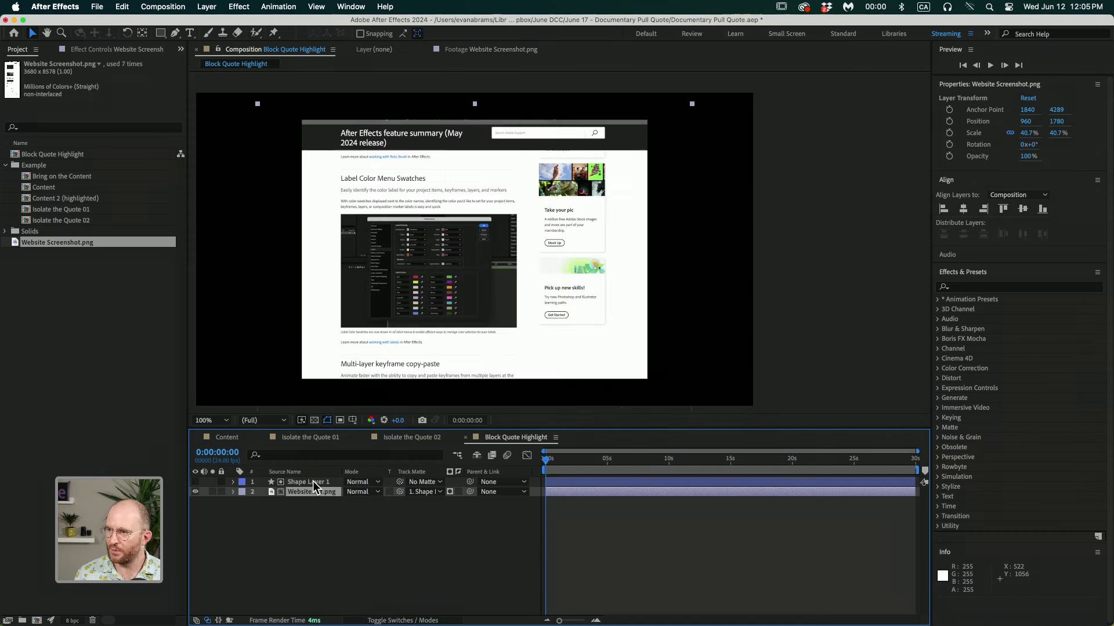
click(313, 482)
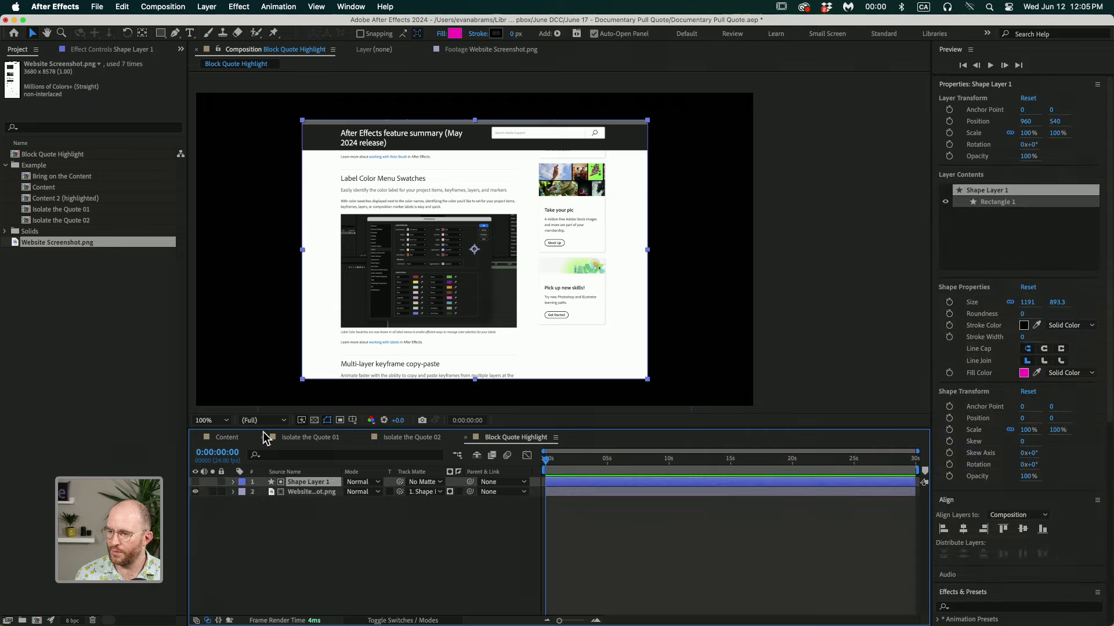
click(309, 417)
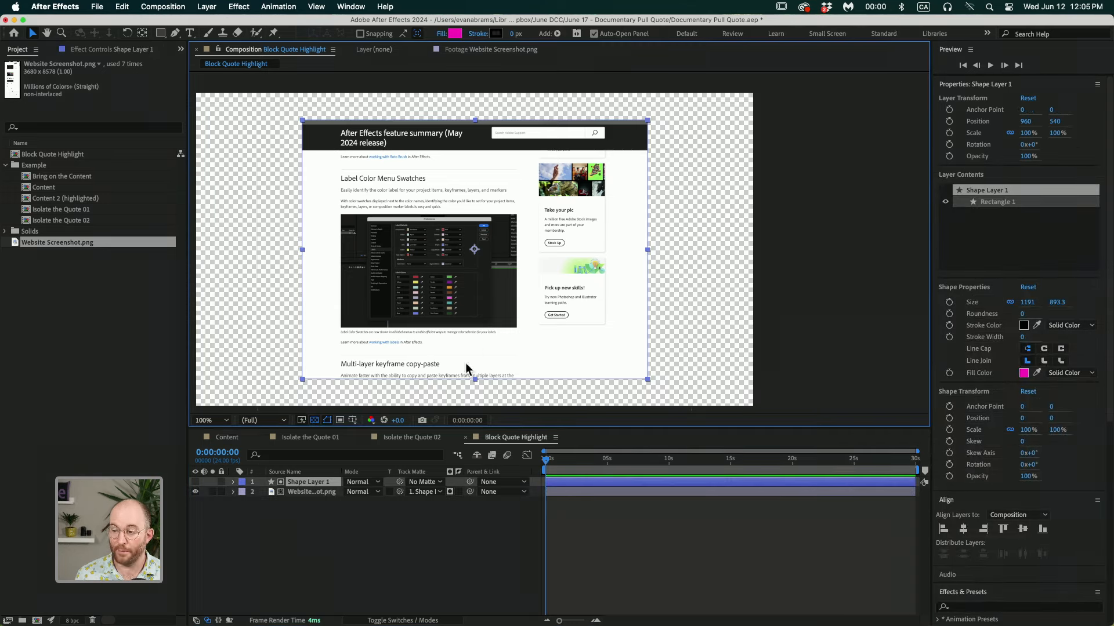
- Scale the website screenshot to 33% and move it up so the browser window's top sits just inside the matte
click(315, 491)
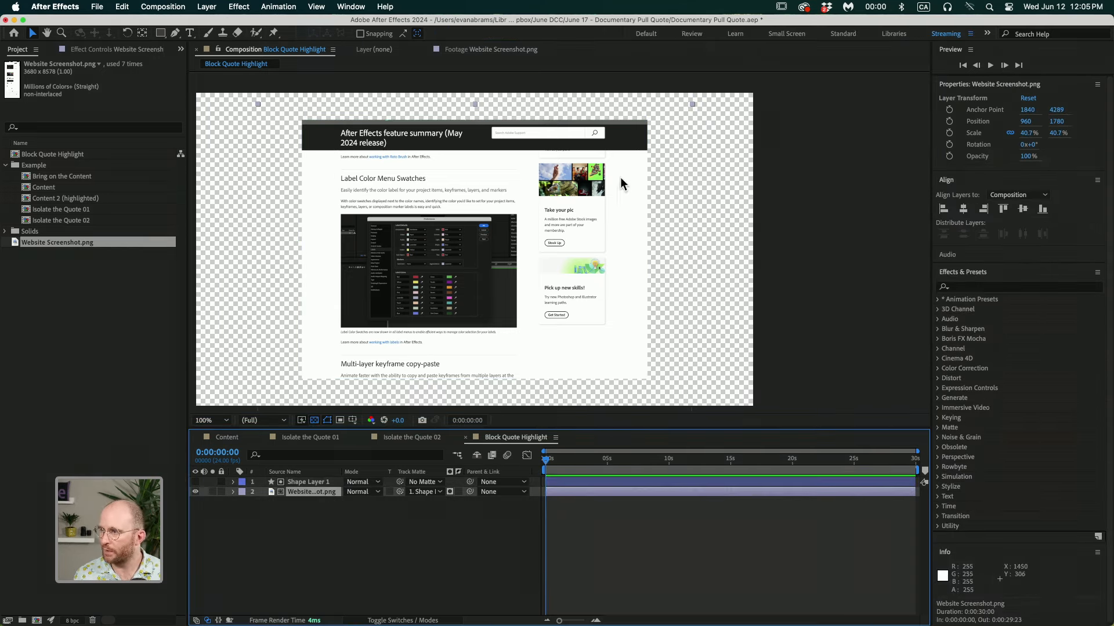
drag(692, 105, 627, 206)
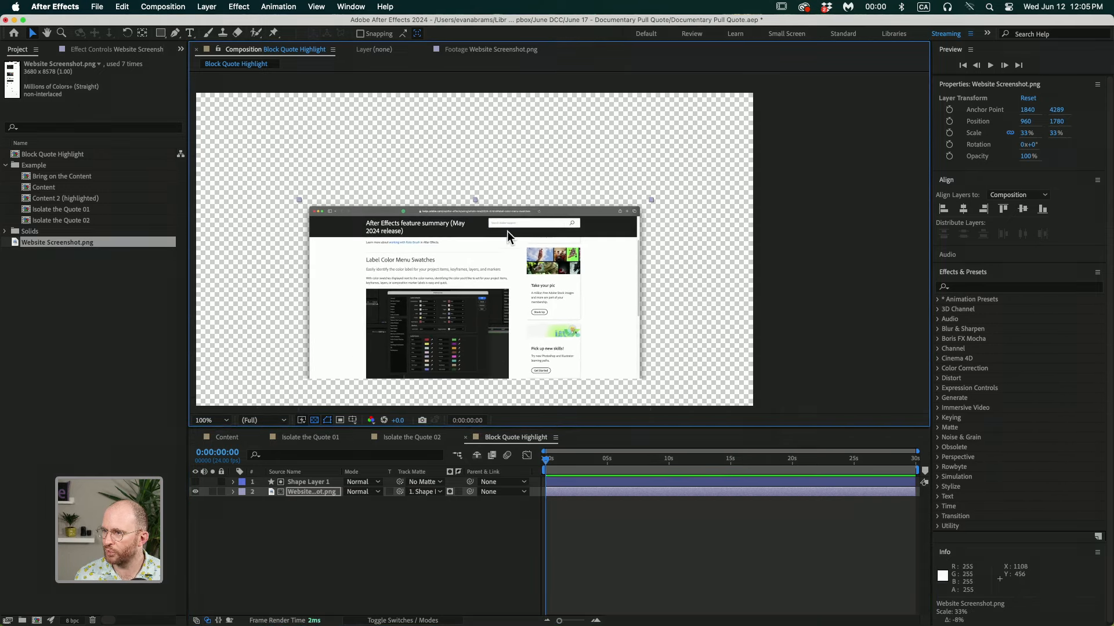
drag(476, 211, 478, 139)
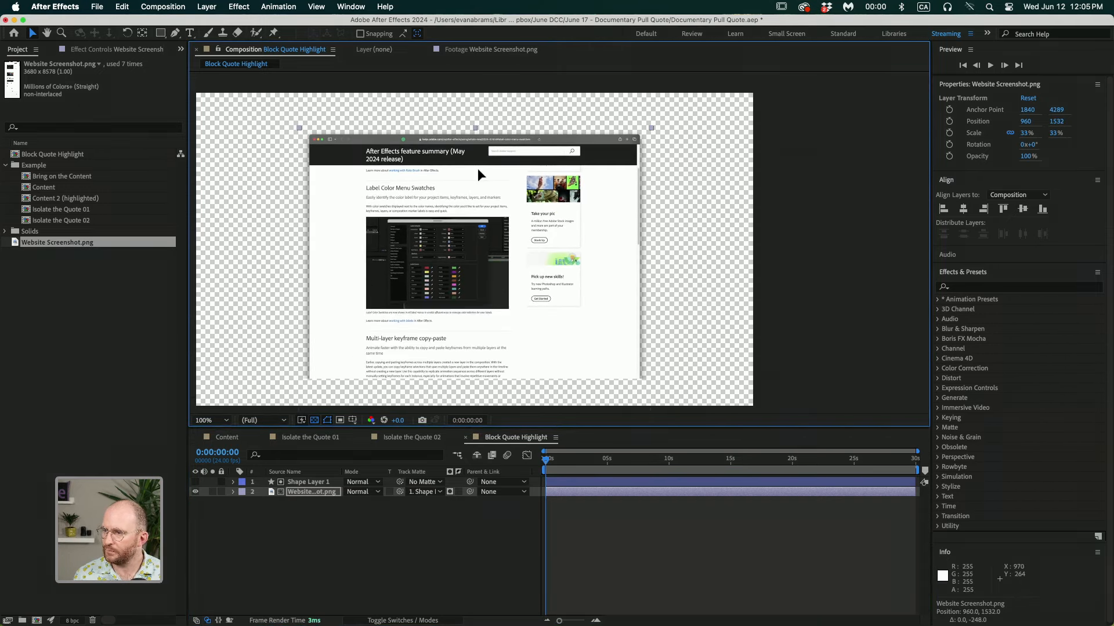
drag(484, 203, 483, 209)
scroll(478, 231, down, 1)
drag(496, 278, 490, 242)
- Move the website screenshot's anchor point to the top centre of the browser window, at about 1840, 74.6
key(y)
drag(470, 344, 470, 178)
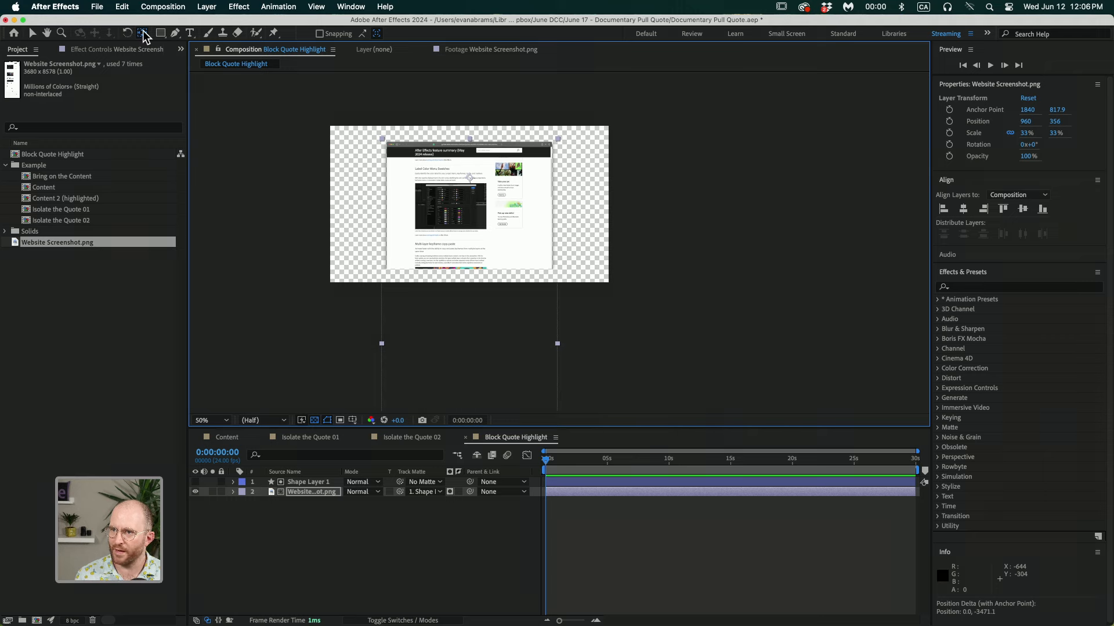
scroll(489, 156, up, 4)
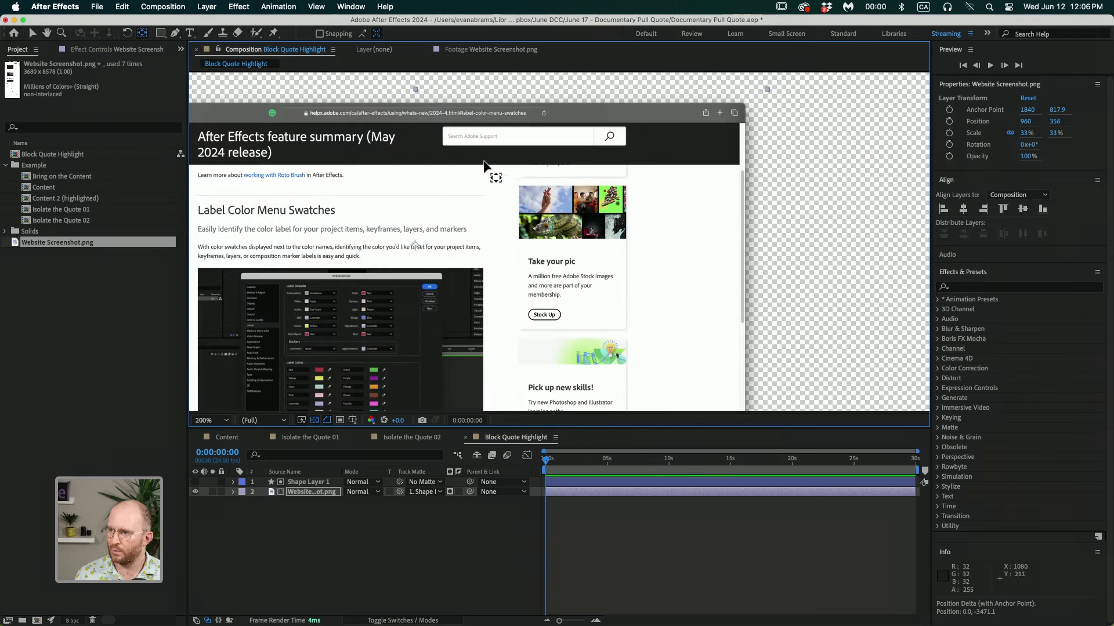
drag(415, 246, 417, 153)
scroll(415, 119, up, 2)
scroll(434, 172, up, 1)
drag(416, 153, 416, 182)
scroll(416, 175, down, 2)
- Align the website screenshot's browser bar with the matte's top edge at position 960, 93.4
key(v)
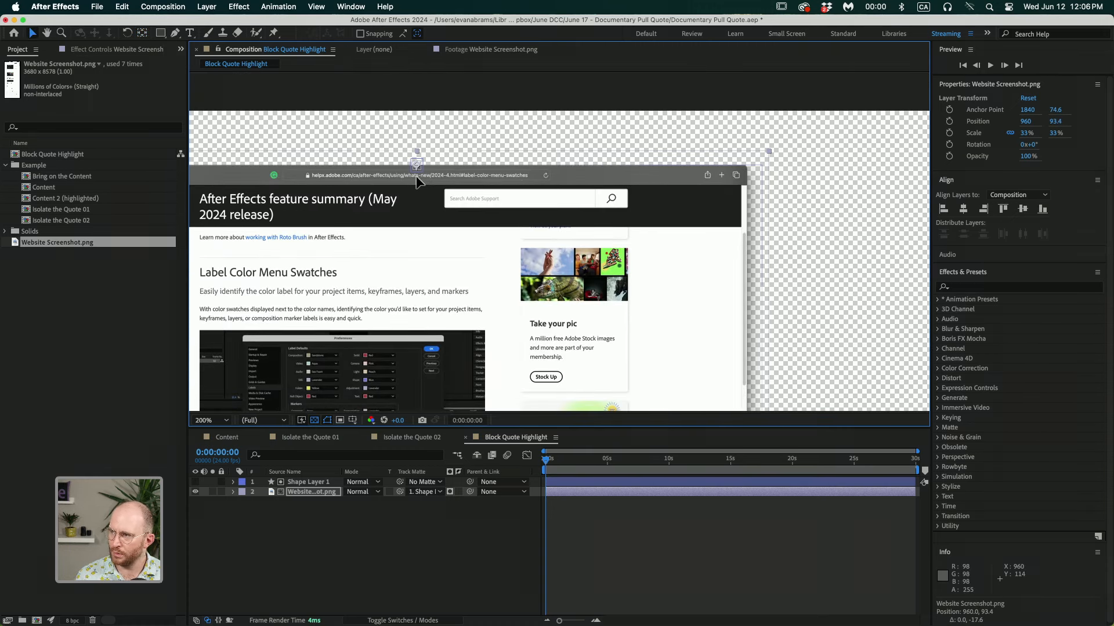
drag(417, 181, 417, 180)
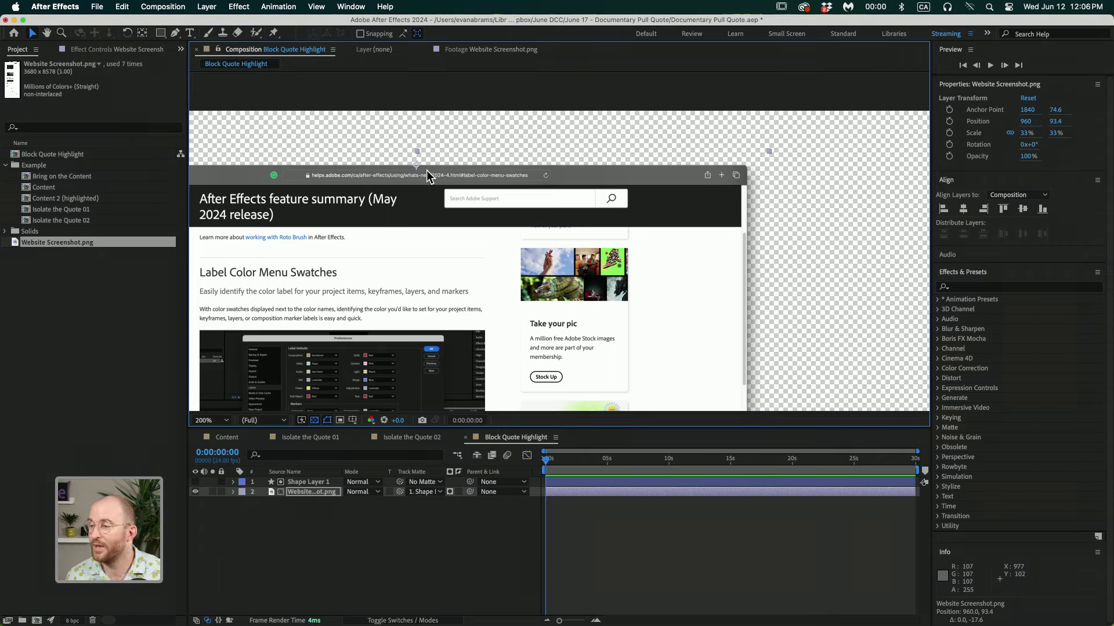
drag(420, 187, 421, 187)
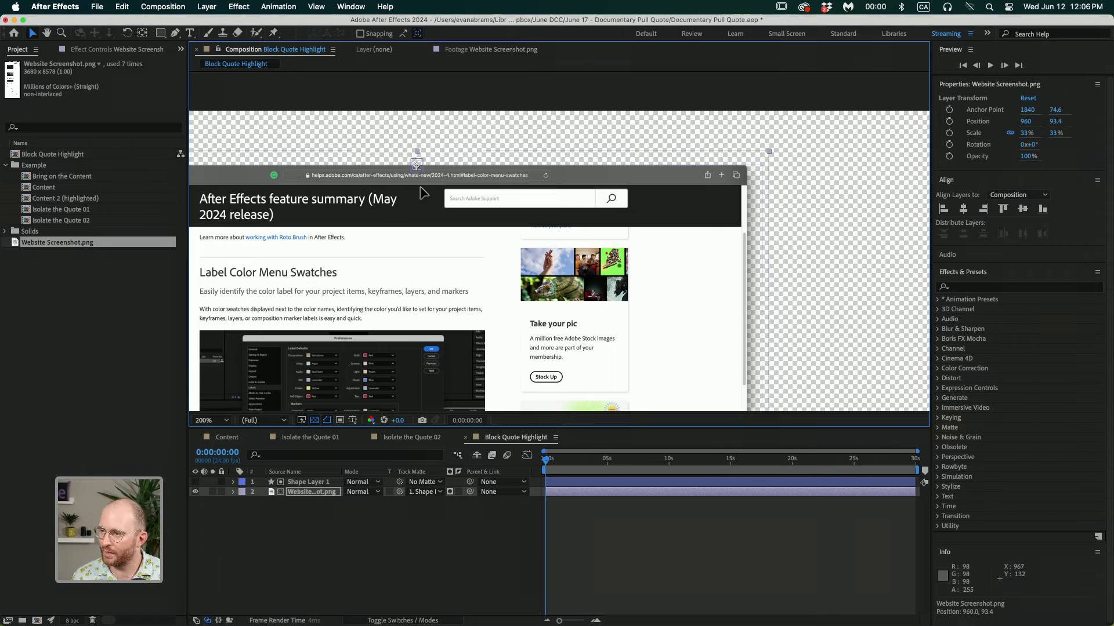
scroll(420, 183, down, 1)
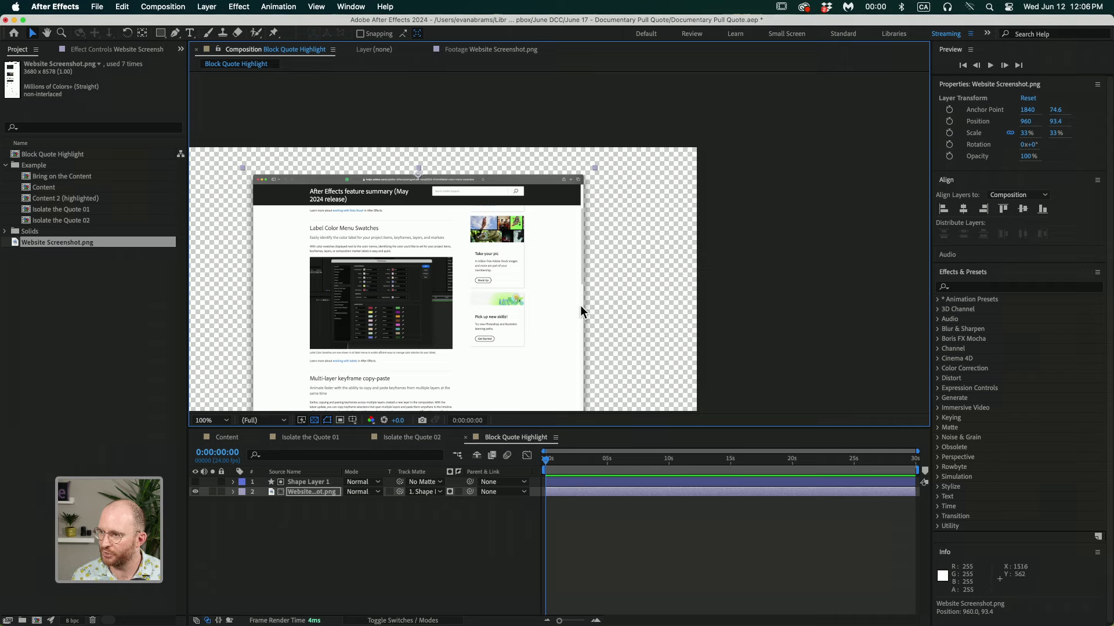
- Fine-tune the website screenshot's scale to 34.5% so the browser window fills the matte's width
key(s)
drag(371, 502, 384, 500)
scroll(594, 189, up, 3)
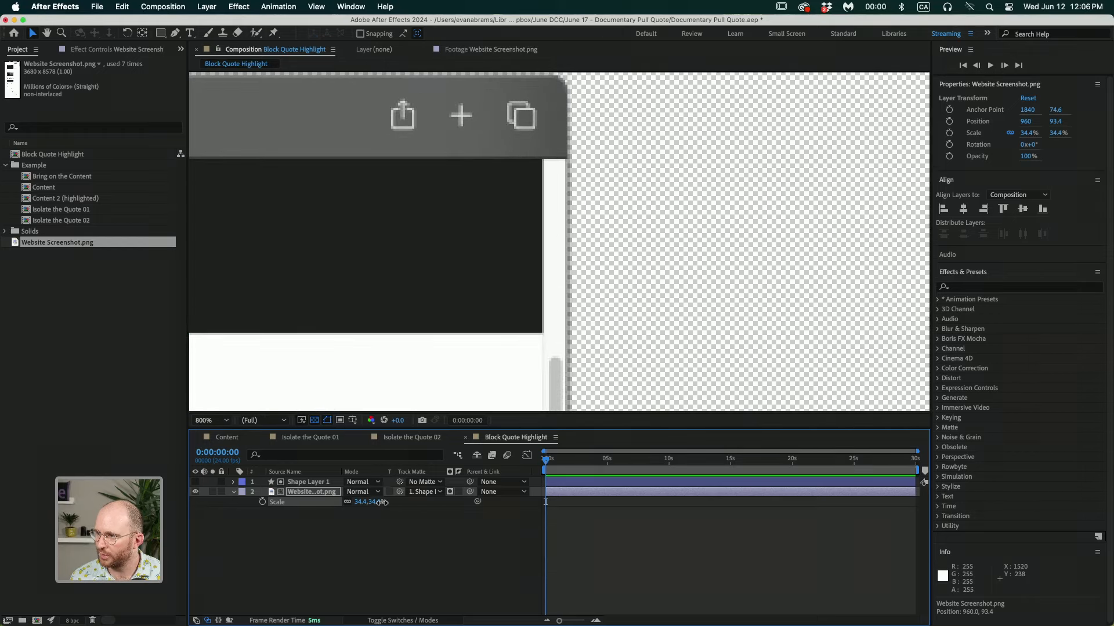
drag(382, 503, 382, 508)
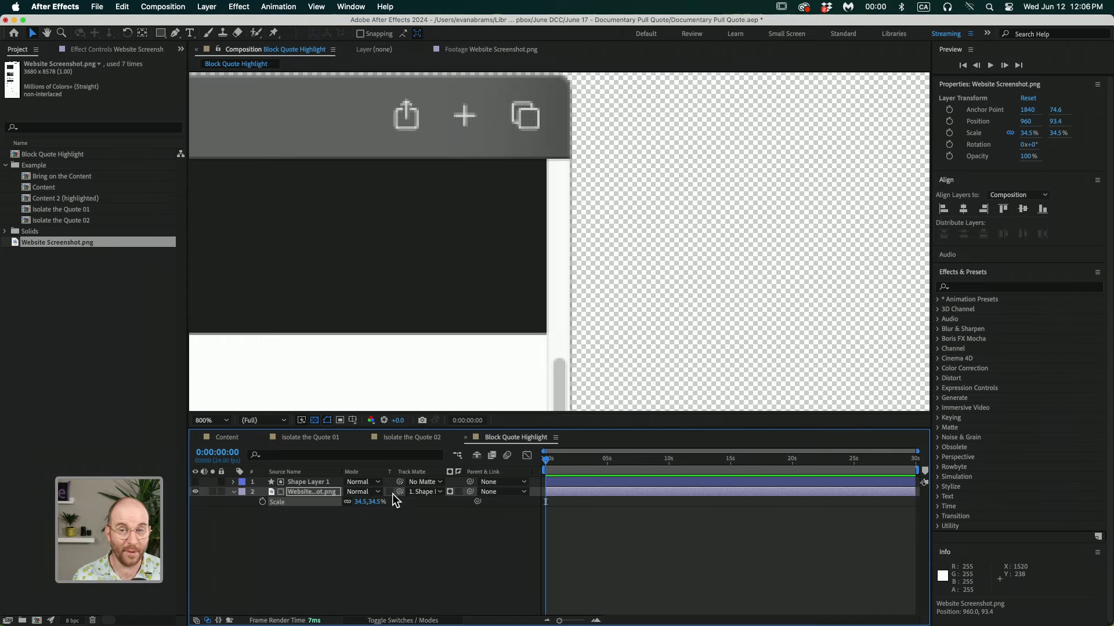
click(378, 501)
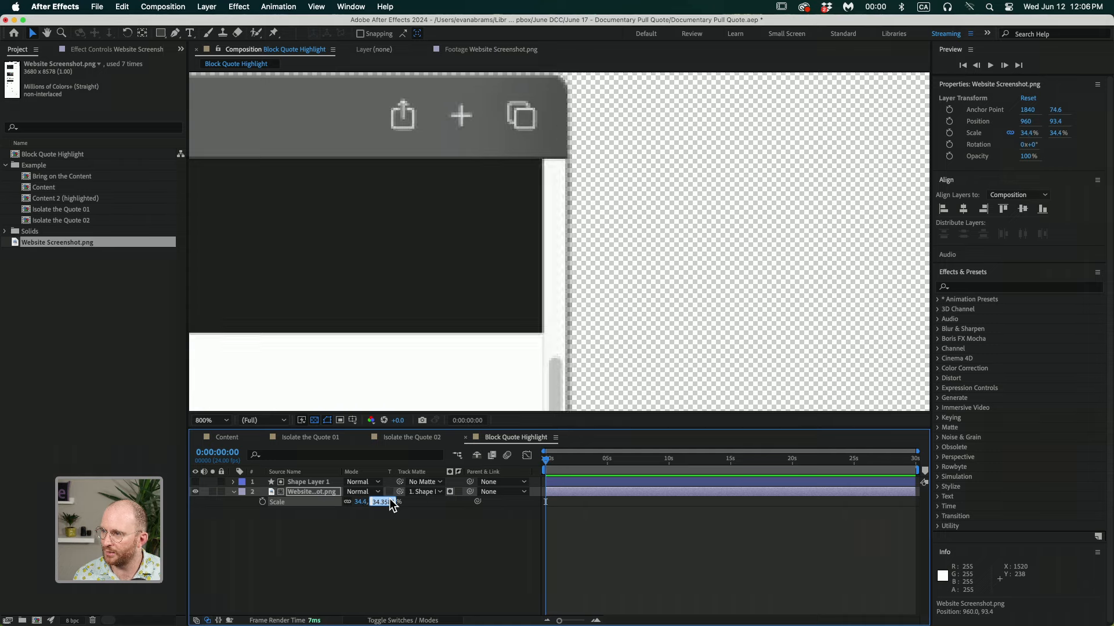
click(511, 524)
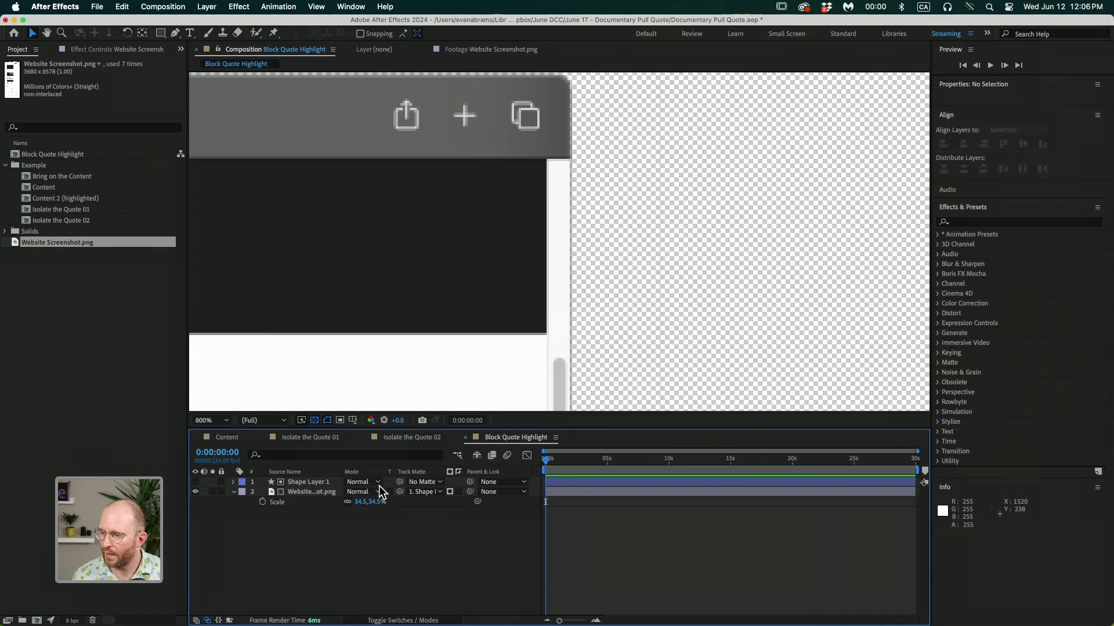
- Set the matte rectangle's roundness to 9 to match the browser window's corners, and collapse the shape layer's properties
click(322, 482)
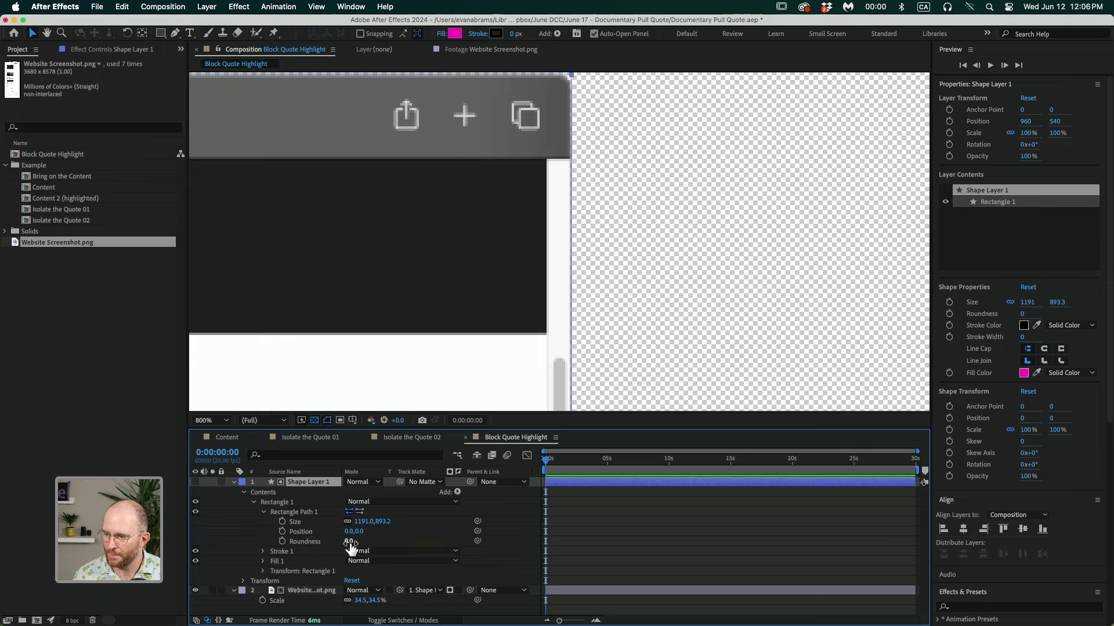
mouse_move(309, 546)
mouse_down()
mouse_move(337, 550)
mouse_move(309, 549)
mouse_up()
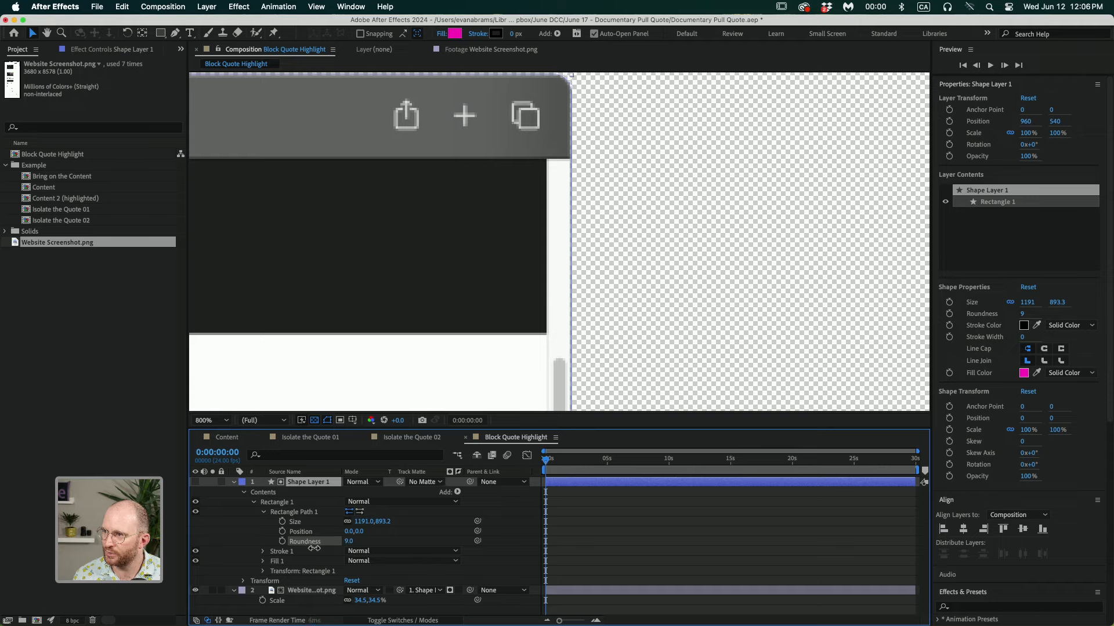
scroll(398, 348, down, 1)
click(606, 560)
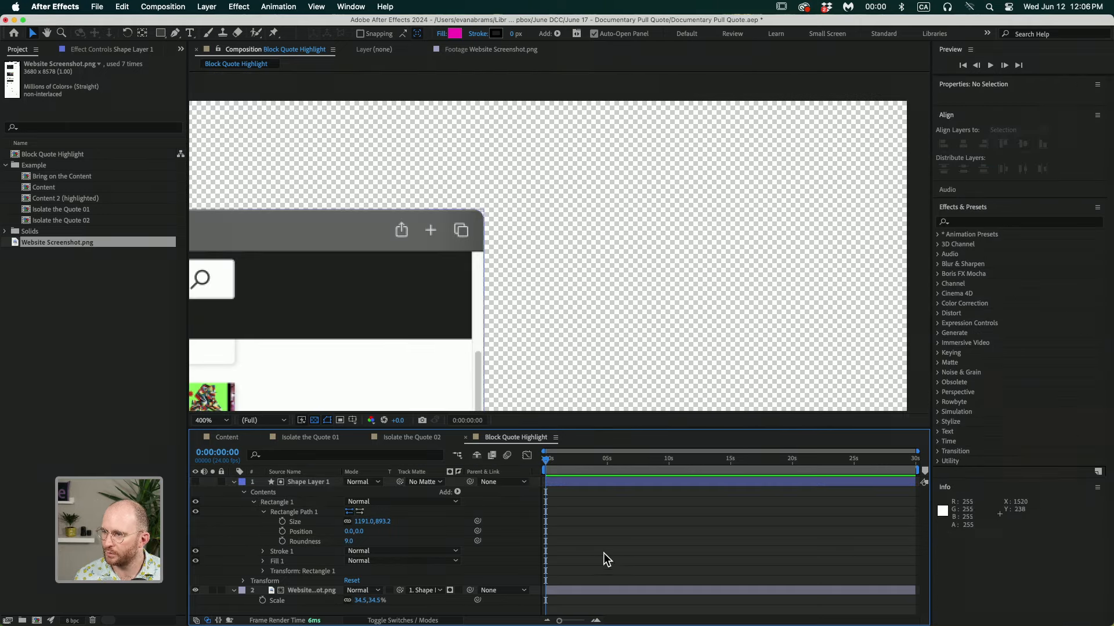
scroll(619, 209, down, 1)
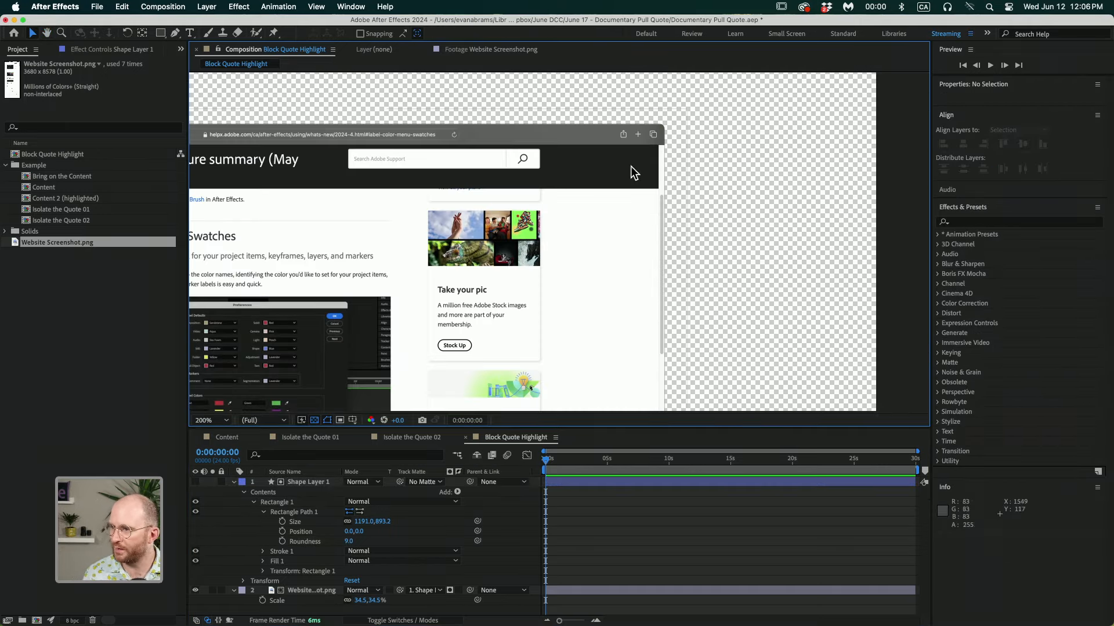
scroll(631, 166, down, 2)
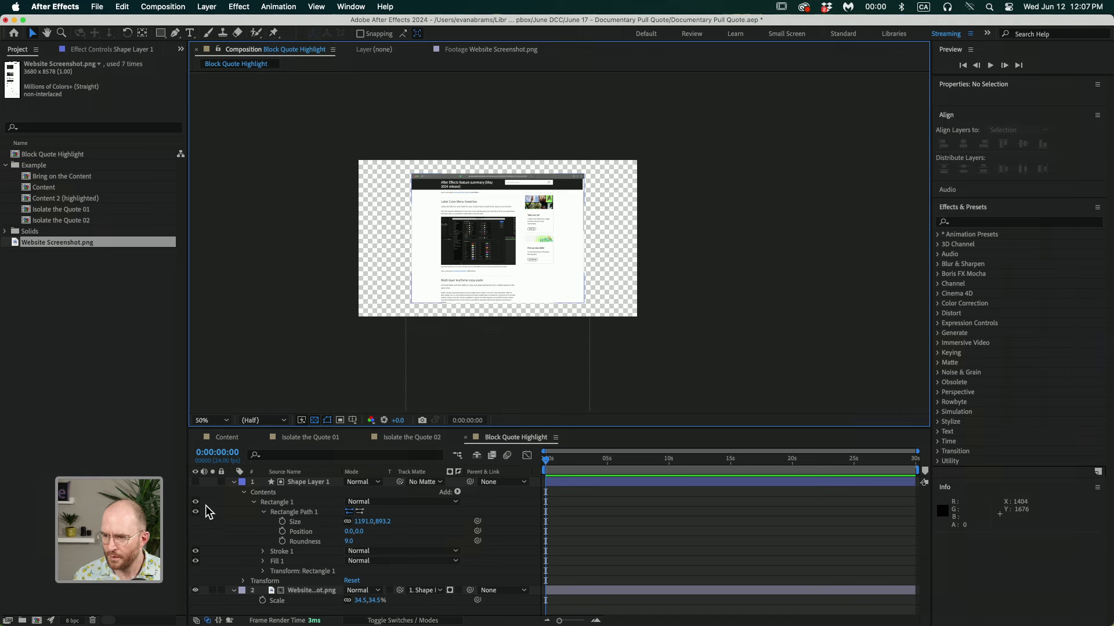
click(234, 482)
- Try sliding the website screenshot up inside the matte to about position 960, -451, and undo the move
click(306, 491)
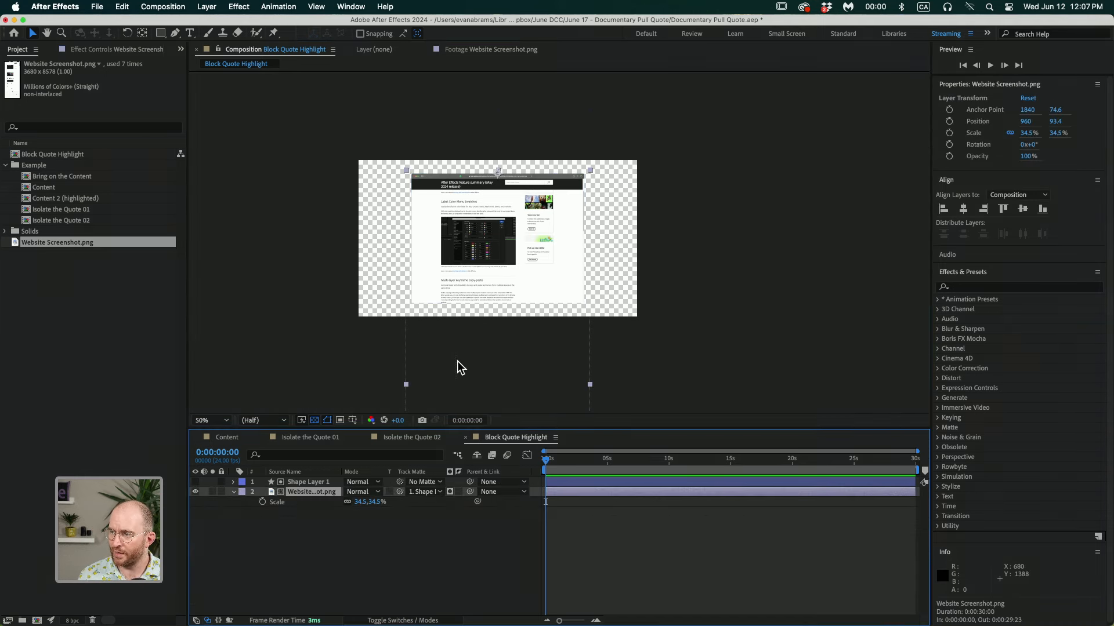
drag(461, 368, 494, 309)
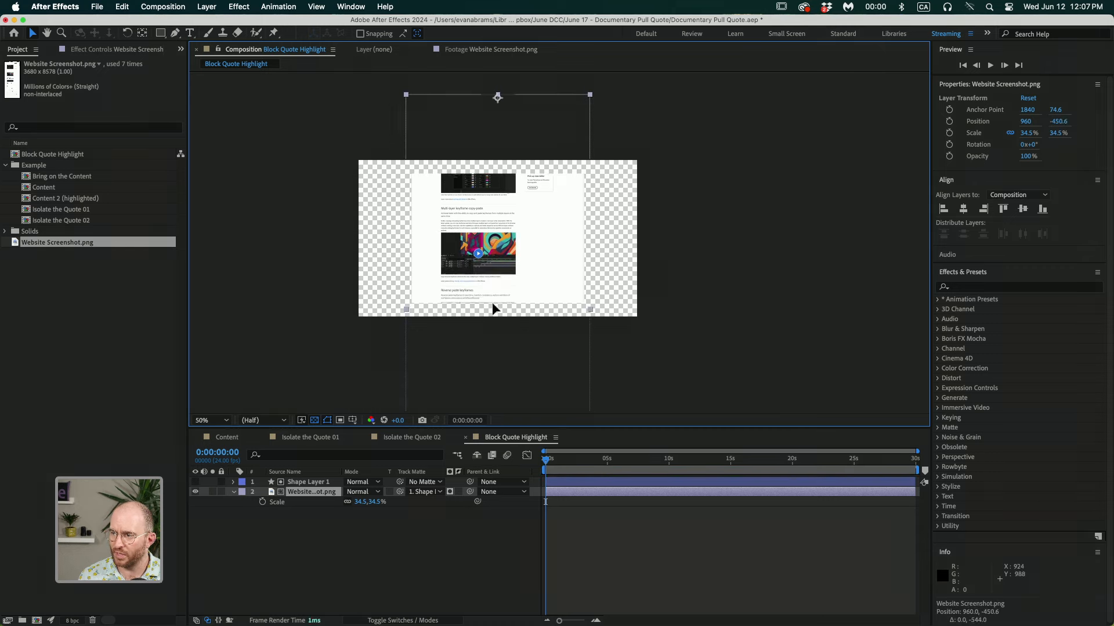
key(super+z)
key(super+z)
key(super+z)
key(super+z)
key(super+z)
scroll(510, 189, up, 2)
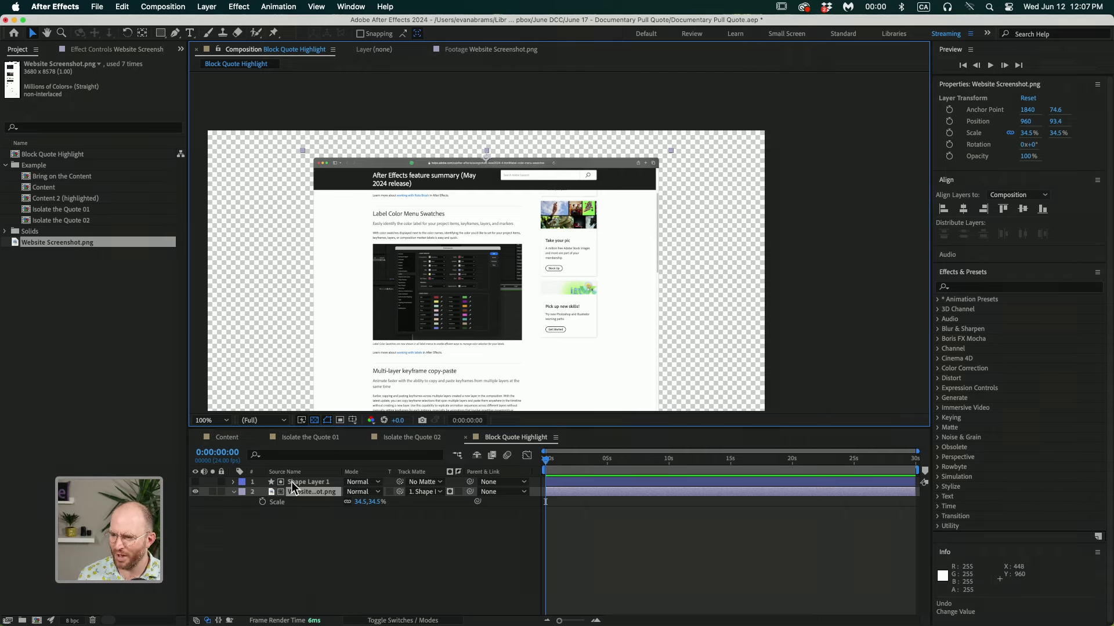
- Duplicate the website screenshot layer and rename the copy WEbsite Bar
key(super+d)
key(Return)
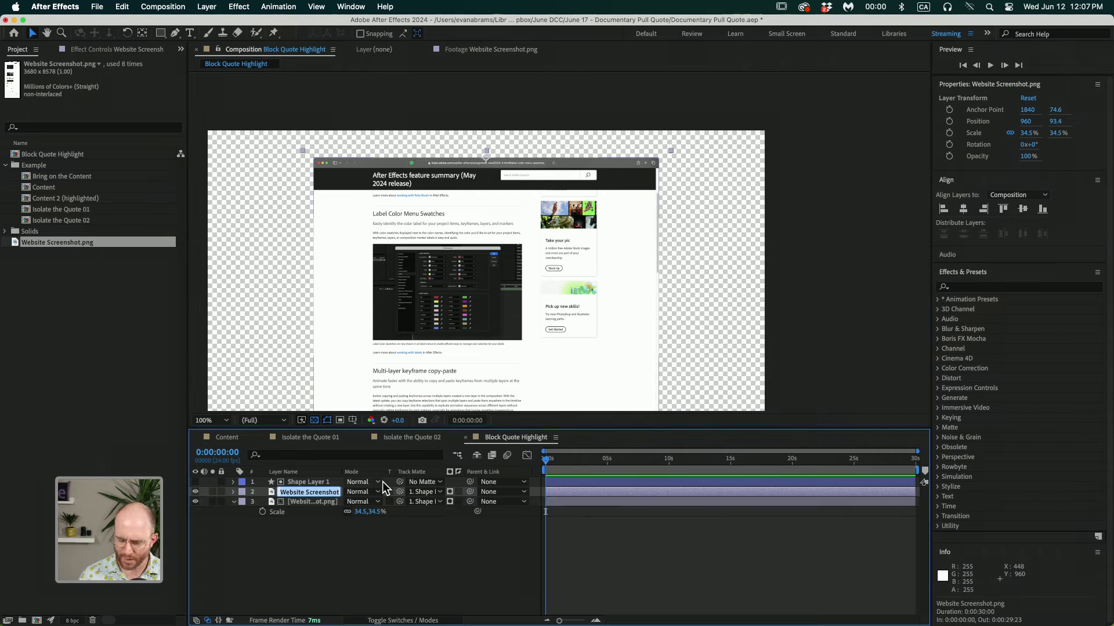
text(WEbsite Bar)
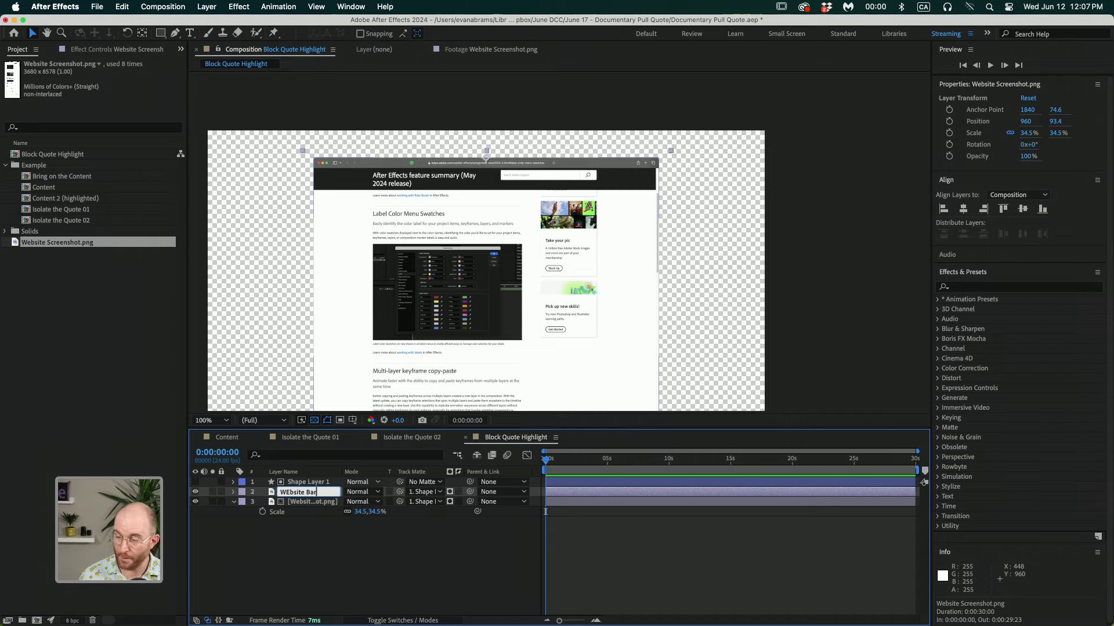
key(Return)
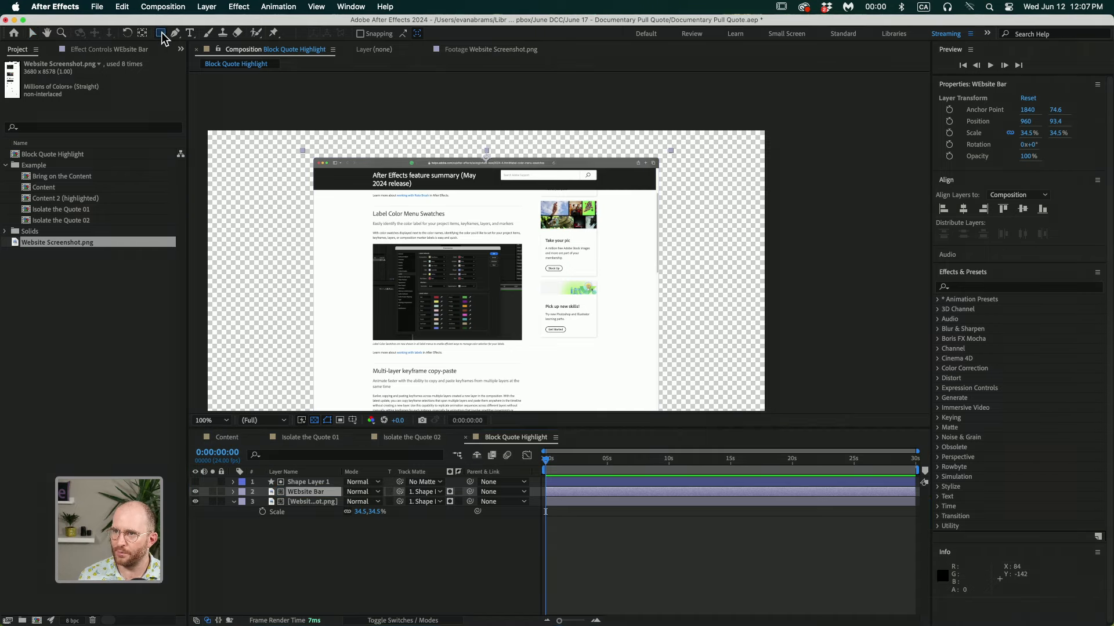
- Draw a rectangular mask on WEbsite Bar around the full-width browser bar, about 3572 by 195 px in layer pixels
drag(161, 33, 209, 41)
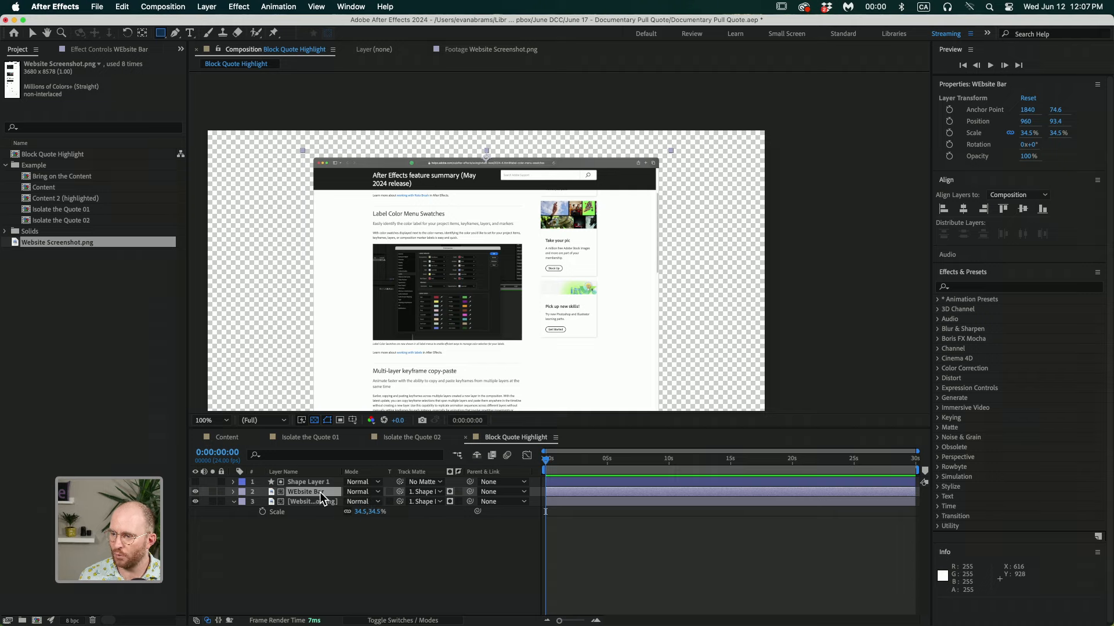
scroll(413, 185, up, 1)
drag(206, 120, 920, 158)
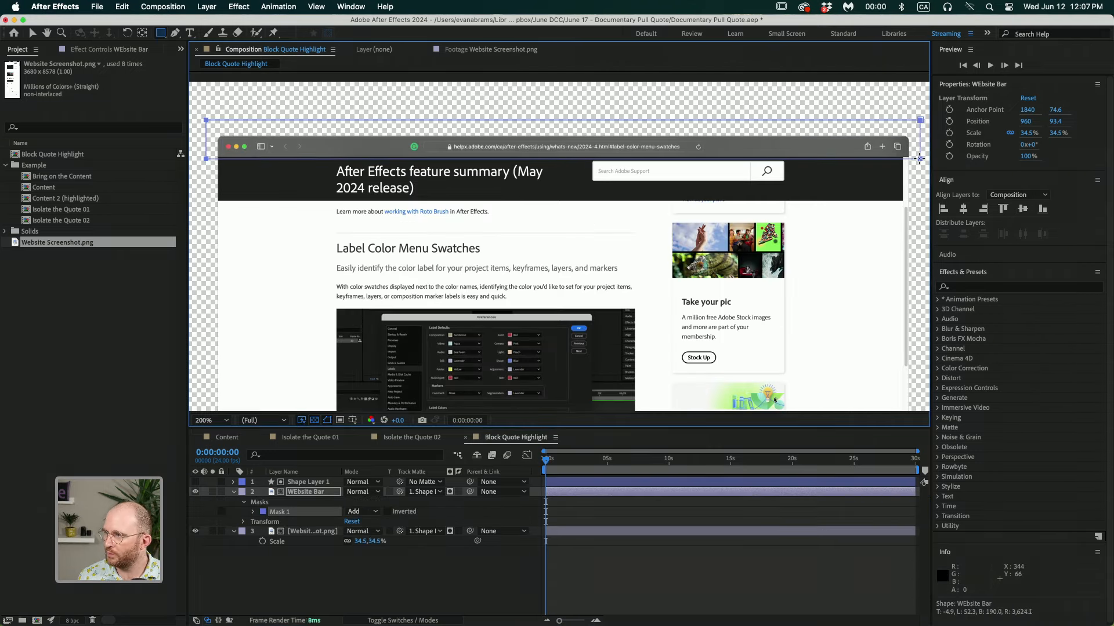
- Trim the mask's lower edge to the browser bar's bottom with the page layer temporarily hidden, and show the page layer again
click(196, 531)
key(v)
scroll(506, 144, up, 2)
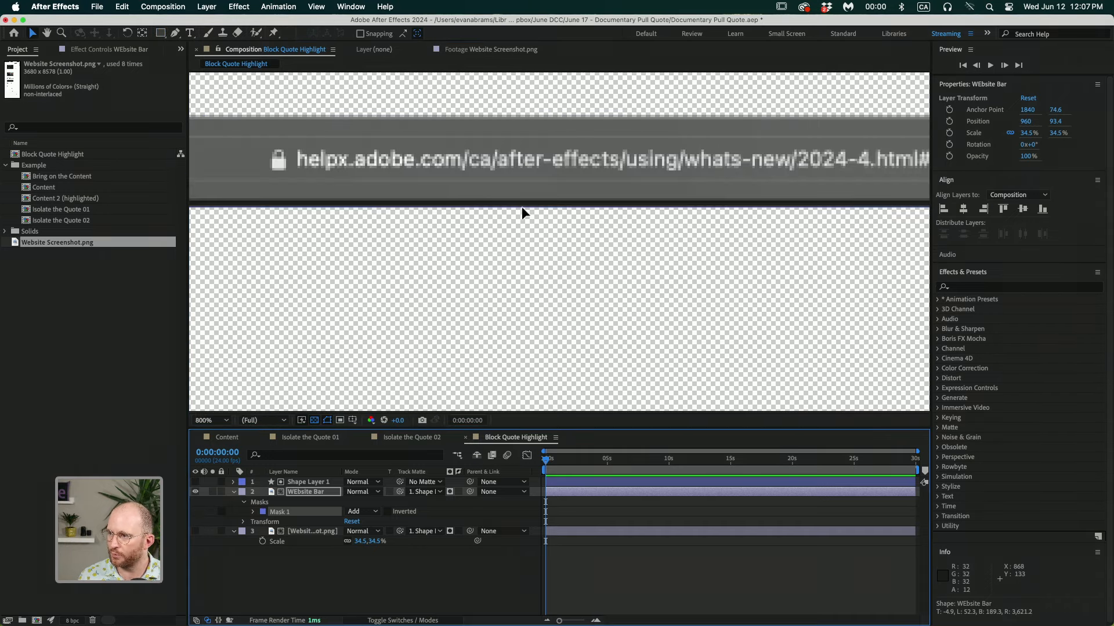
scroll(521, 206, down, 1)
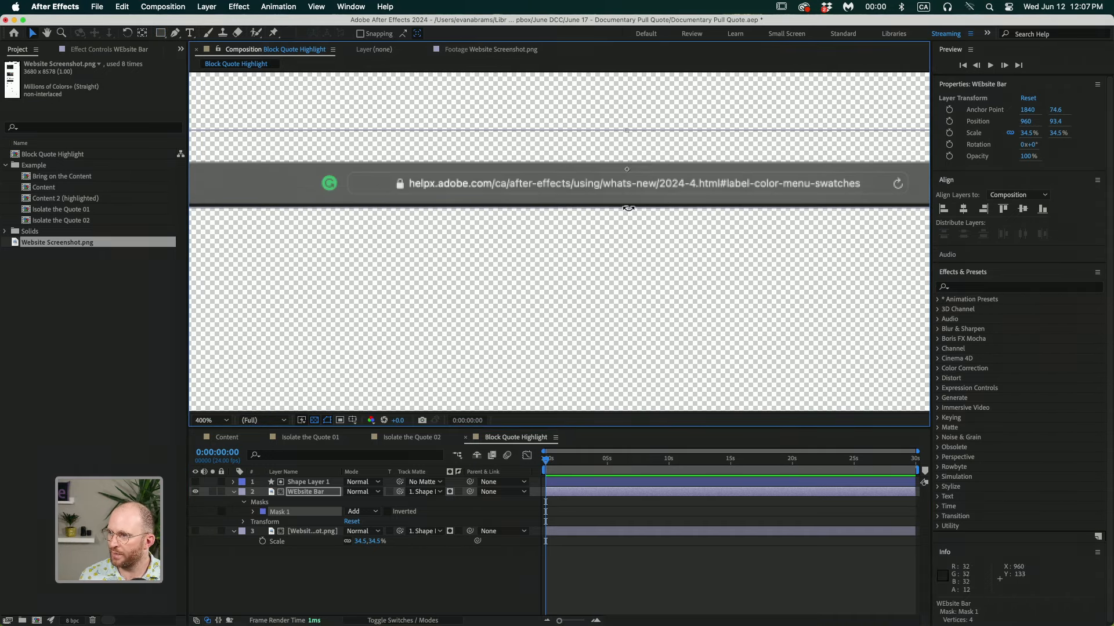
scroll(626, 208, up, 1)
drag(624, 200, 624, 198)
scroll(624, 198, down, 2)
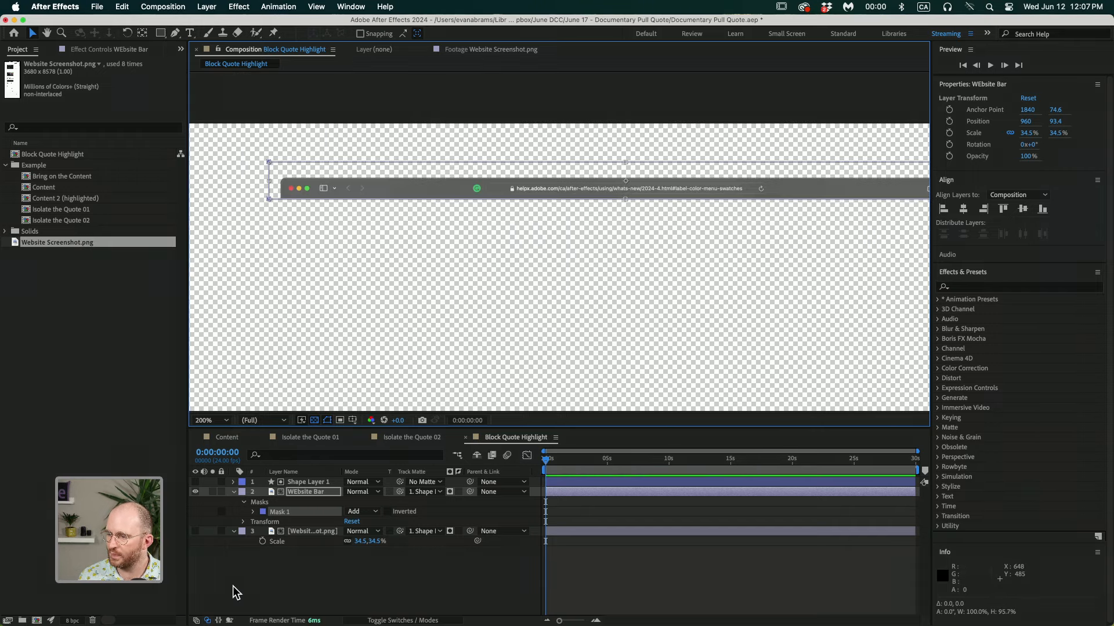
click(234, 591)
click(234, 492)
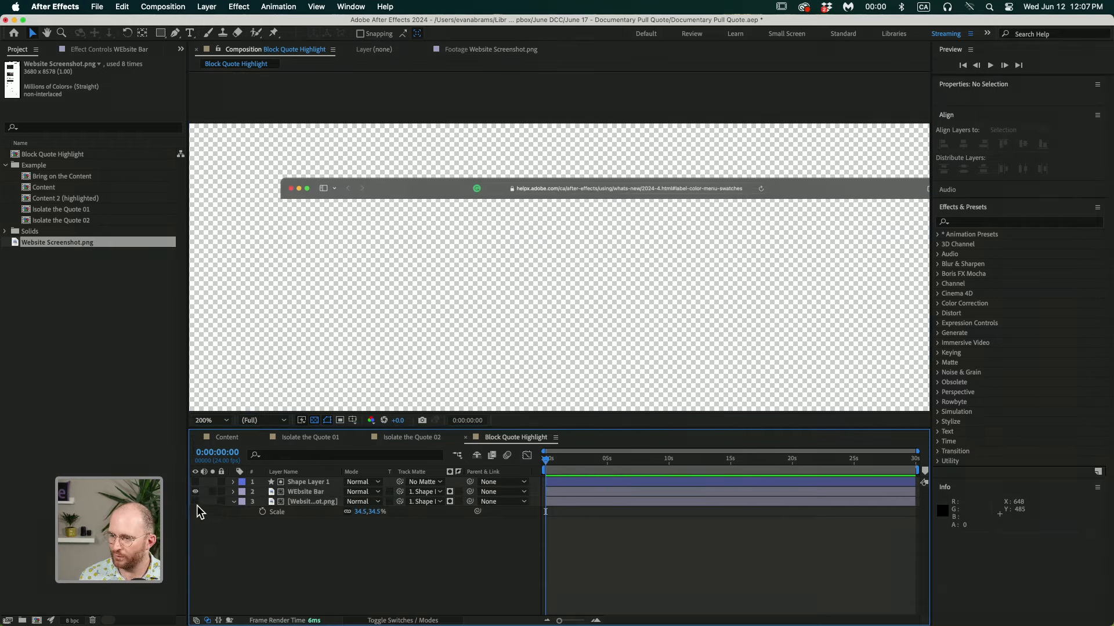
click(195, 502)
- Try sliding the website screenshot up beneath the masked bar to position 960, -83.6, and undo the move
click(287, 503)
drag(548, 373, 544, 266)
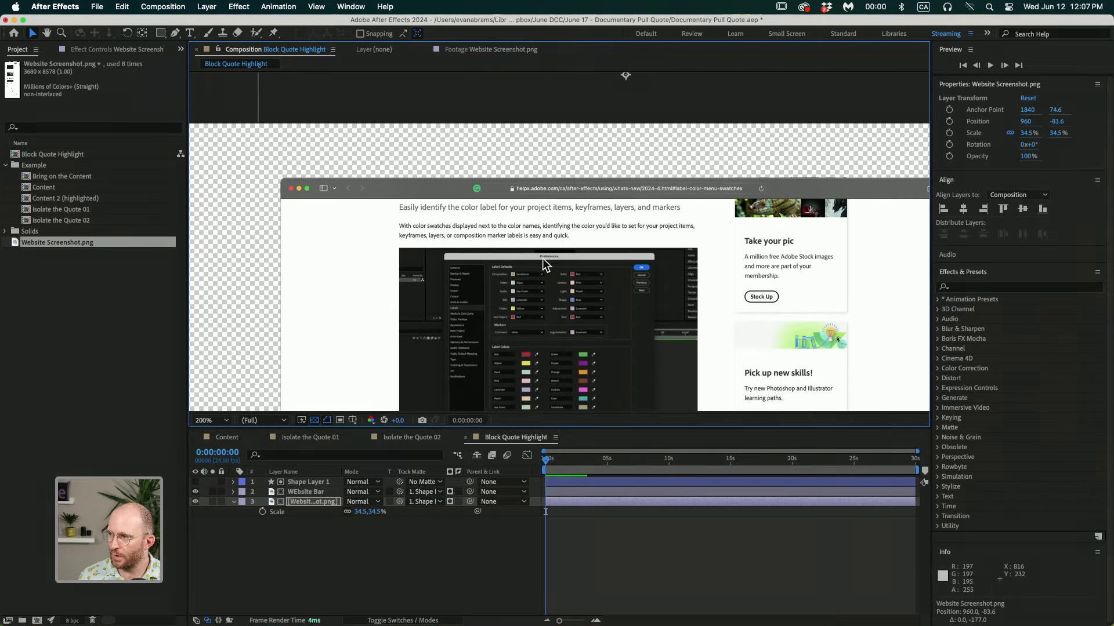
key(super+z)
scroll(577, 305, down, 3)
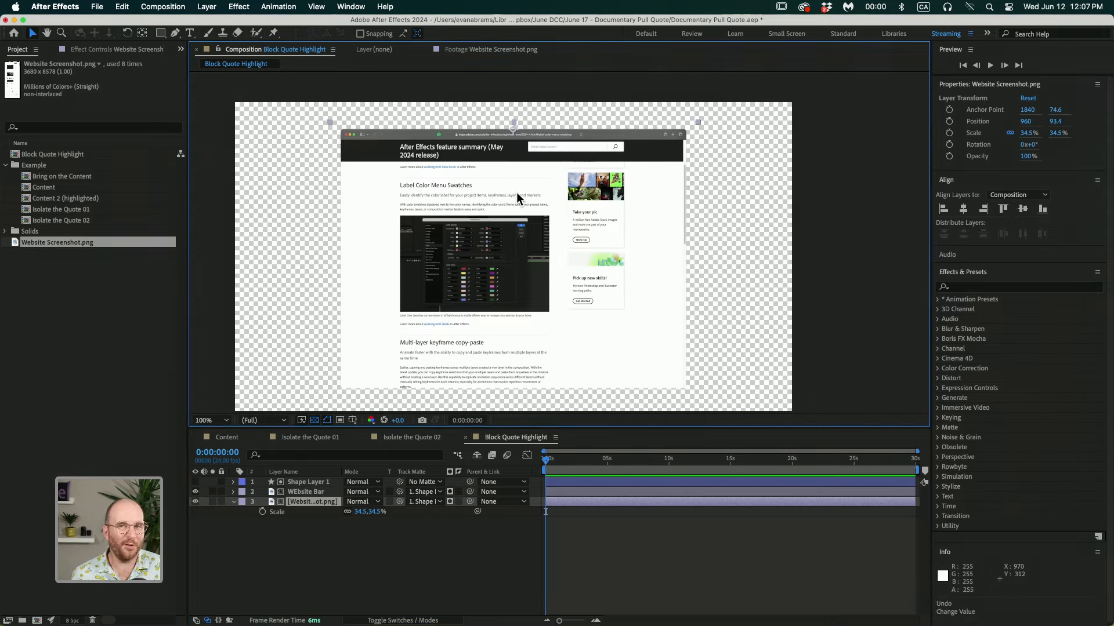
click(649, 528)
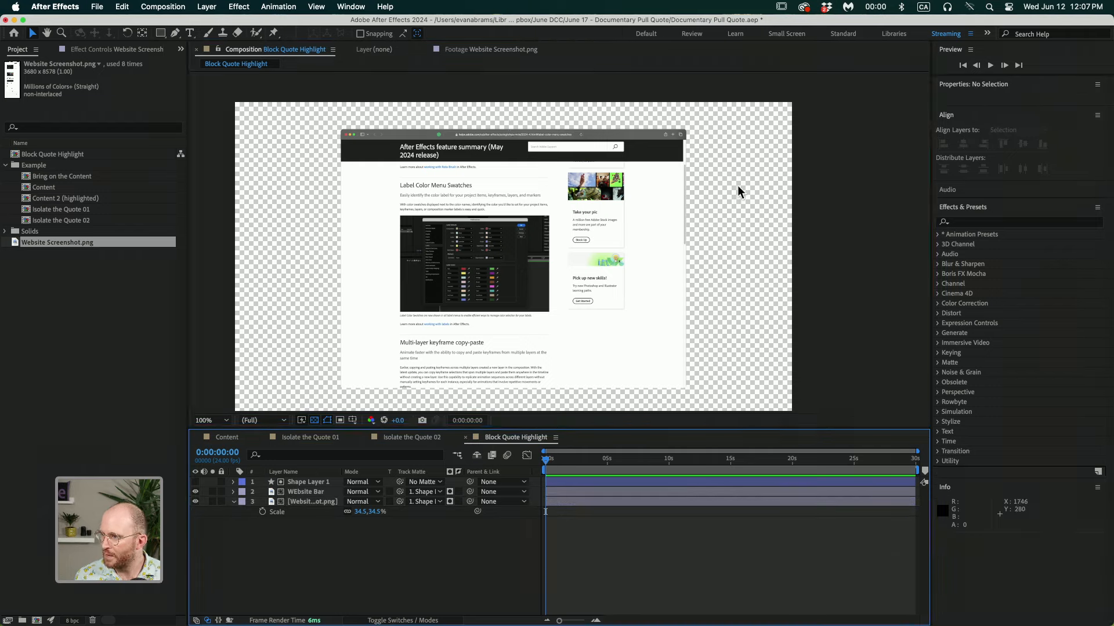
- Duplicate the rounded matte rectangle, place the copy beneath all the other layers, and make it visible
scroll(736, 186, up, 4)
scroll(772, 147, up, 5)
scroll(648, 168, right, 3)
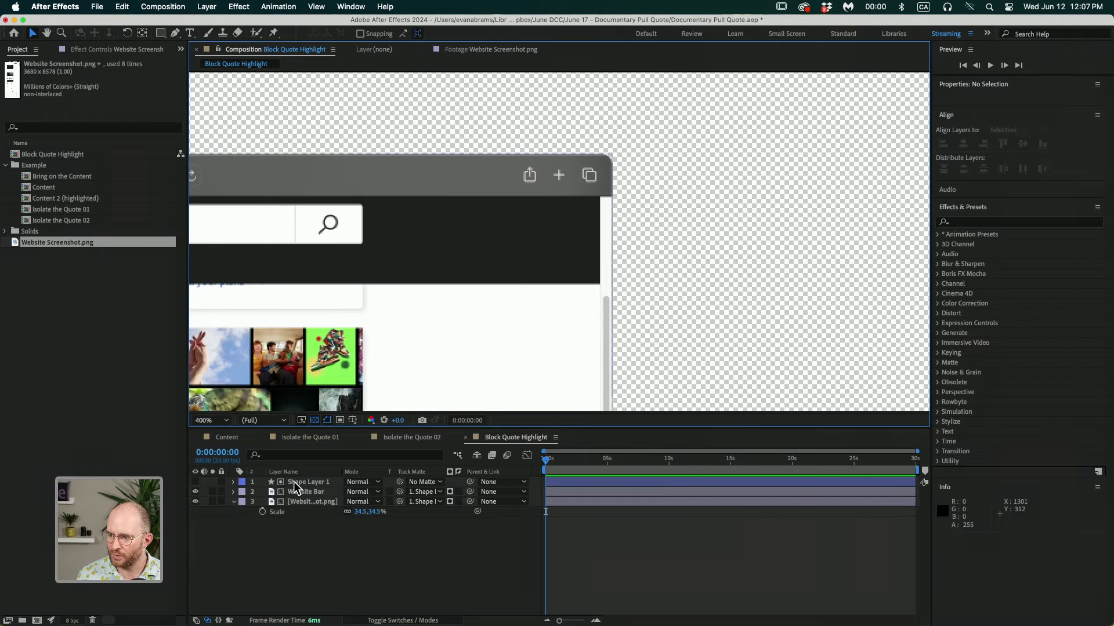
click(319, 483)
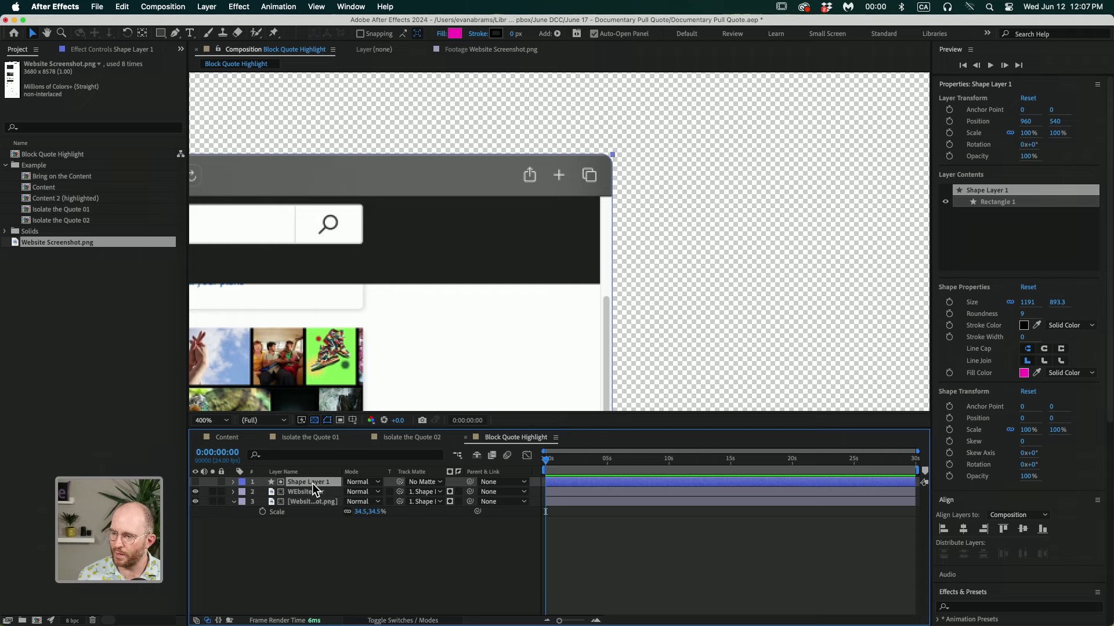
key(super+d)
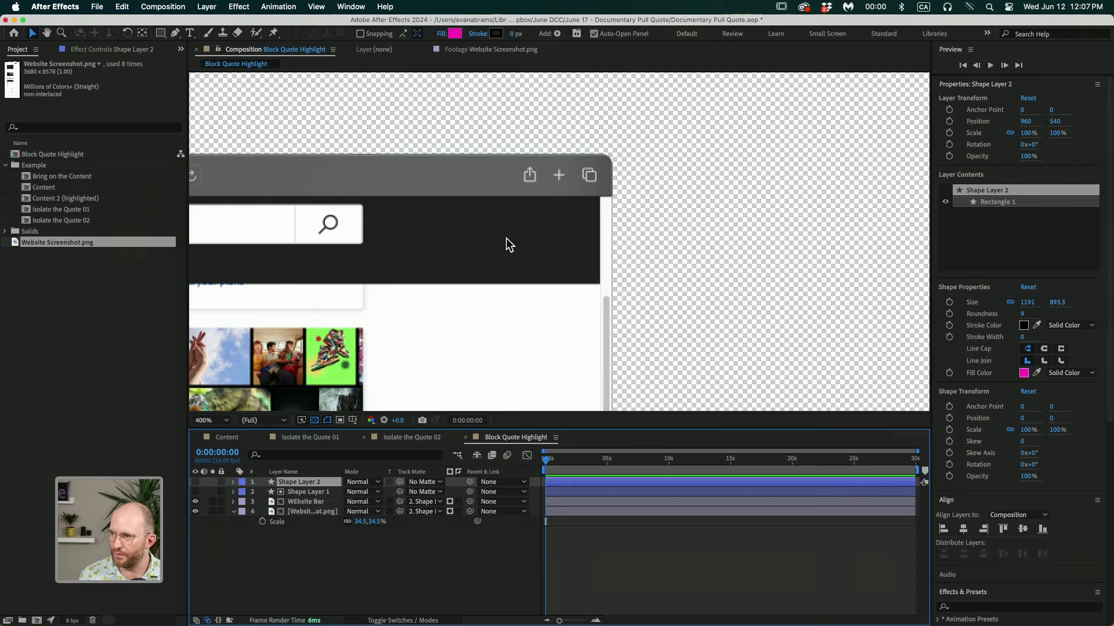
drag(310, 485, 307, 534)
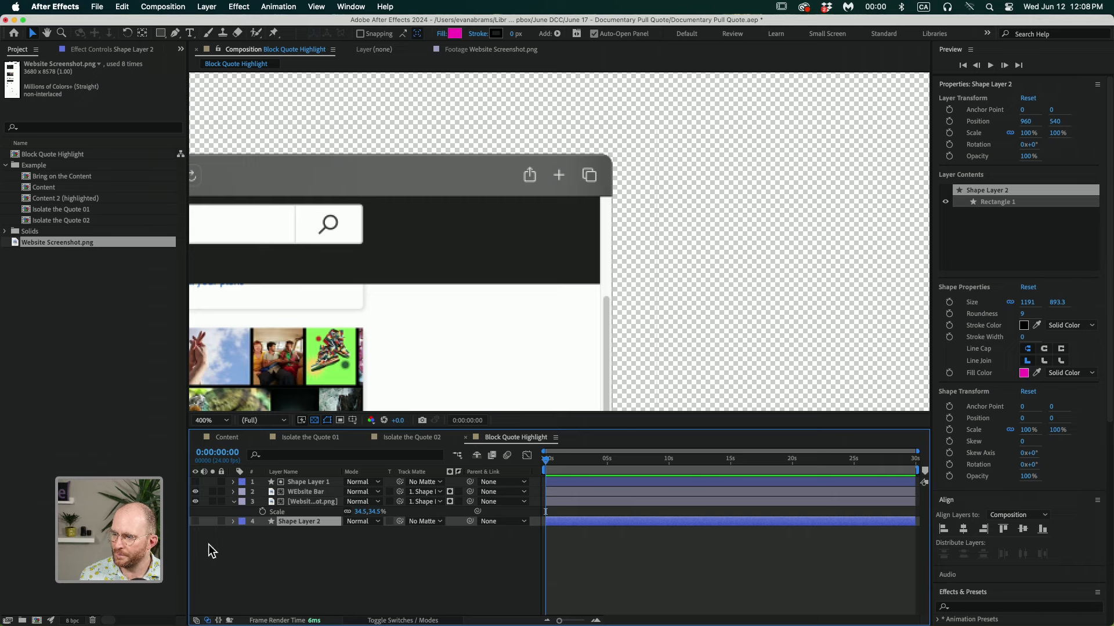
click(195, 522)
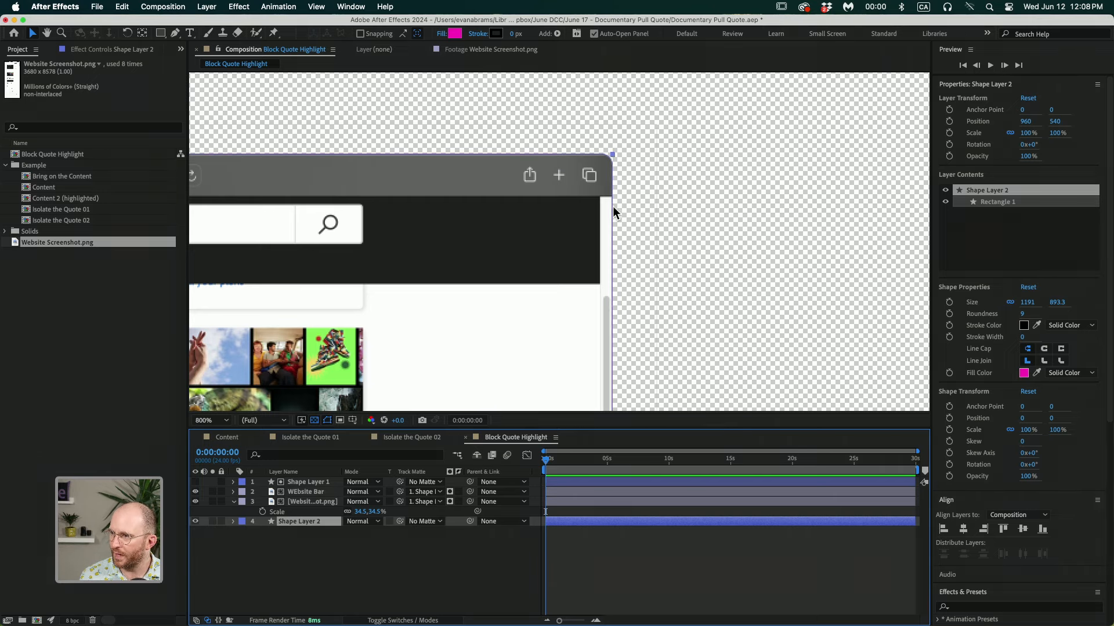
- Set the duplicated rectangle's fill colour to black (000000)
key(period)
click(455, 33)
drag(583, 320, 458, 393)
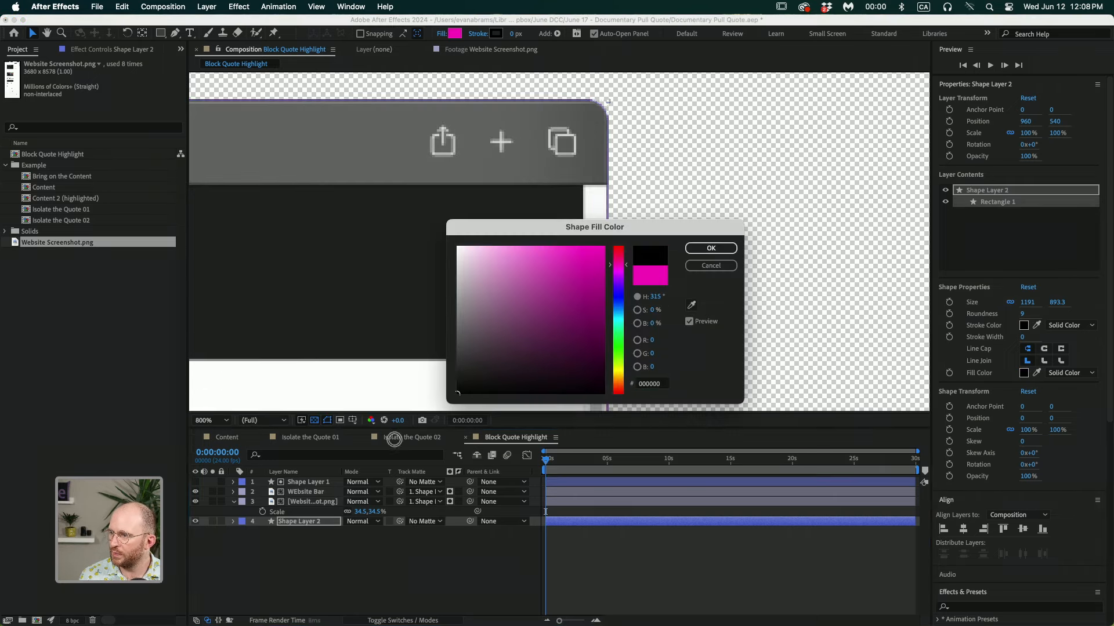
click(710, 248)
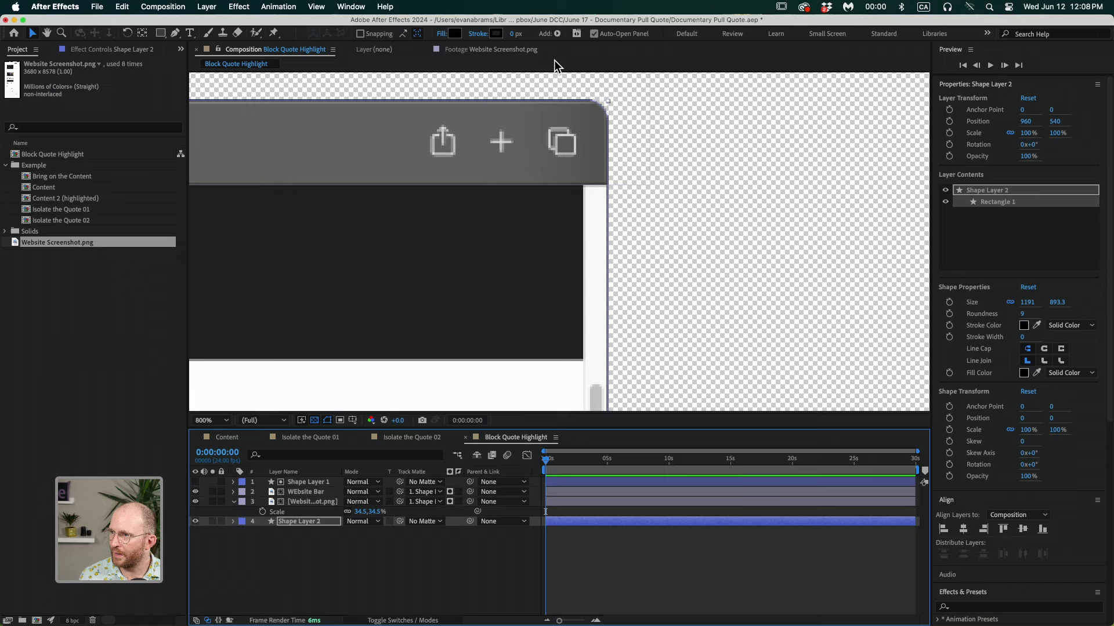
- Try a 2 px stroke on the black backing rectangle and inspect the browser window's edge
click(513, 33)
text(2)
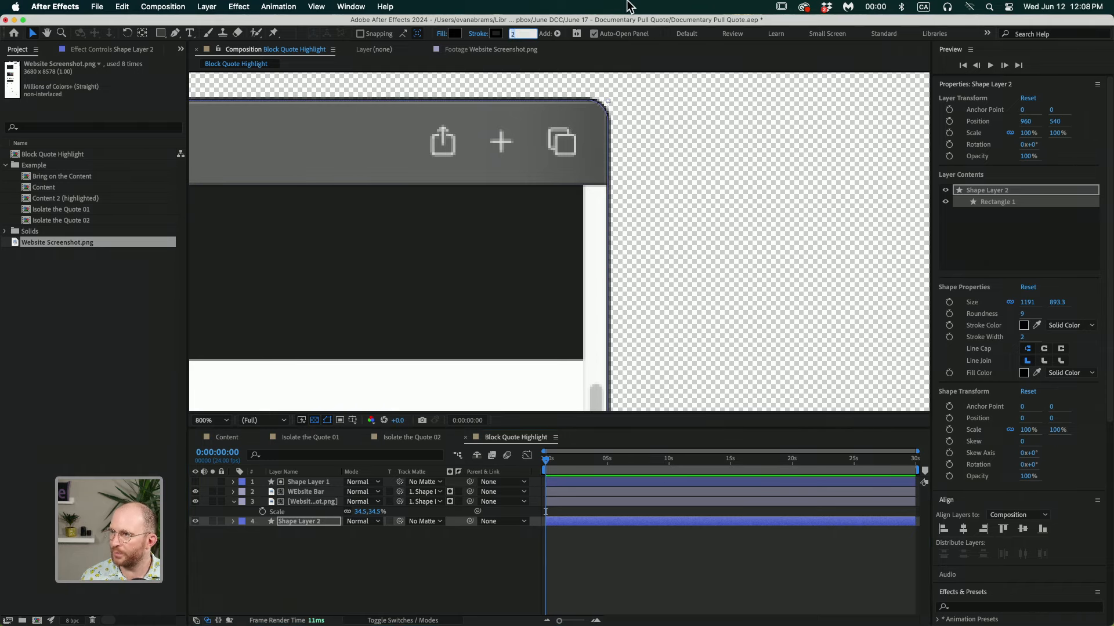
click(646, 540)
scroll(666, 308, down, 2)
key(space)
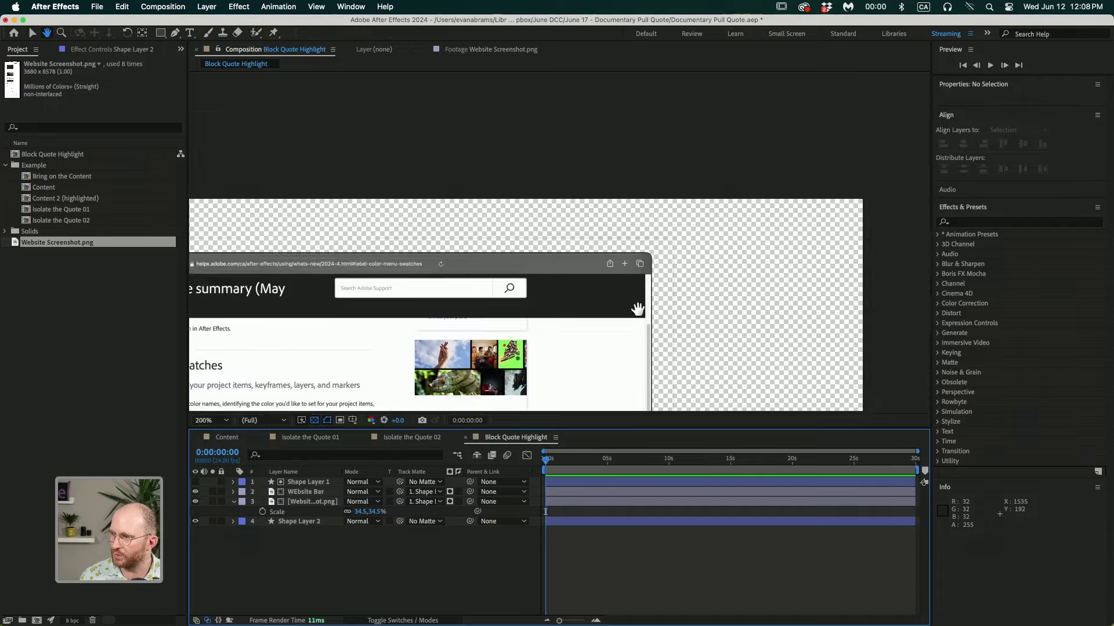
drag(638, 310, 724, 162)
drag(660, 191, 624, 271)
- Set the backing rectangle's stroke width to 1 px and check the outline around the browser window
click(629, 521)
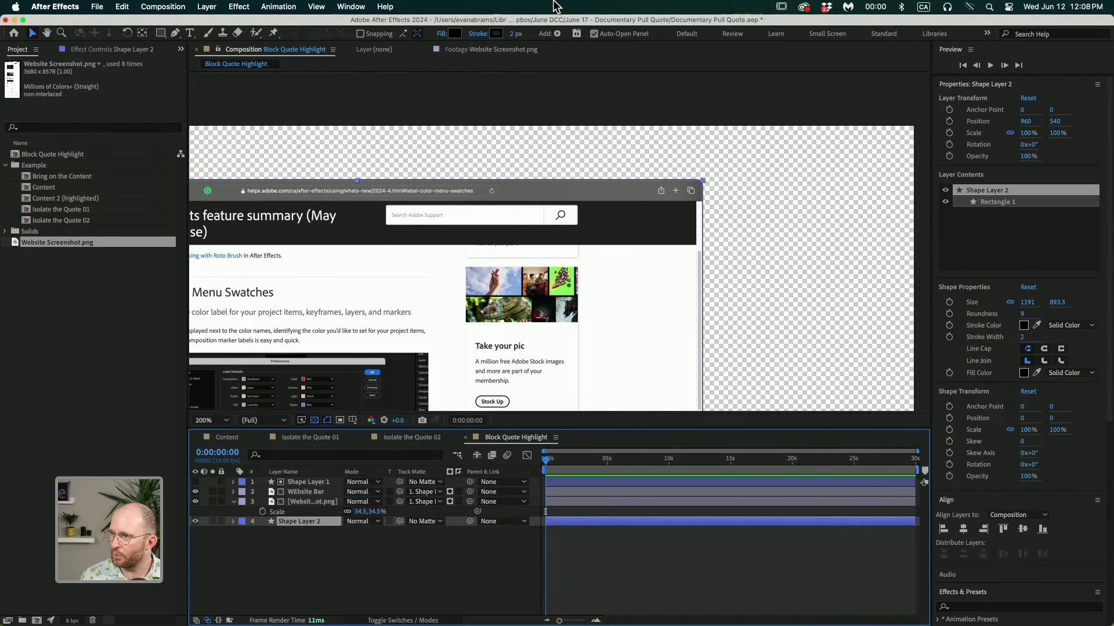
click(512, 35)
text(1)
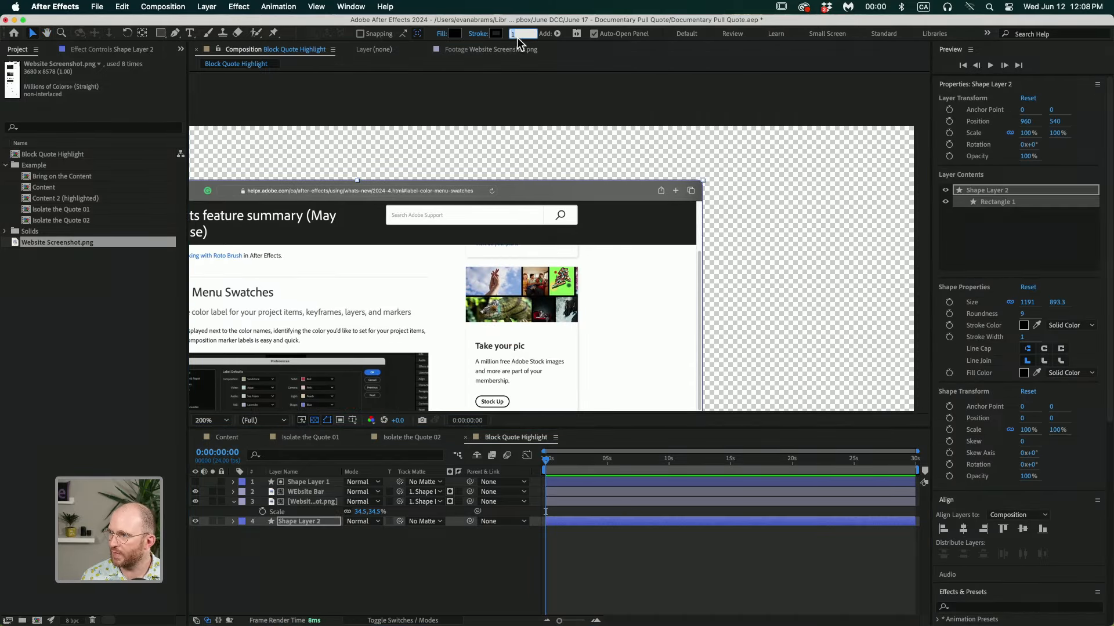
click(546, 560)
drag(724, 312, 631, 81)
drag(617, 395, 661, 177)
drag(609, 223, 717, 235)
drag(441, 210, 687, 234)
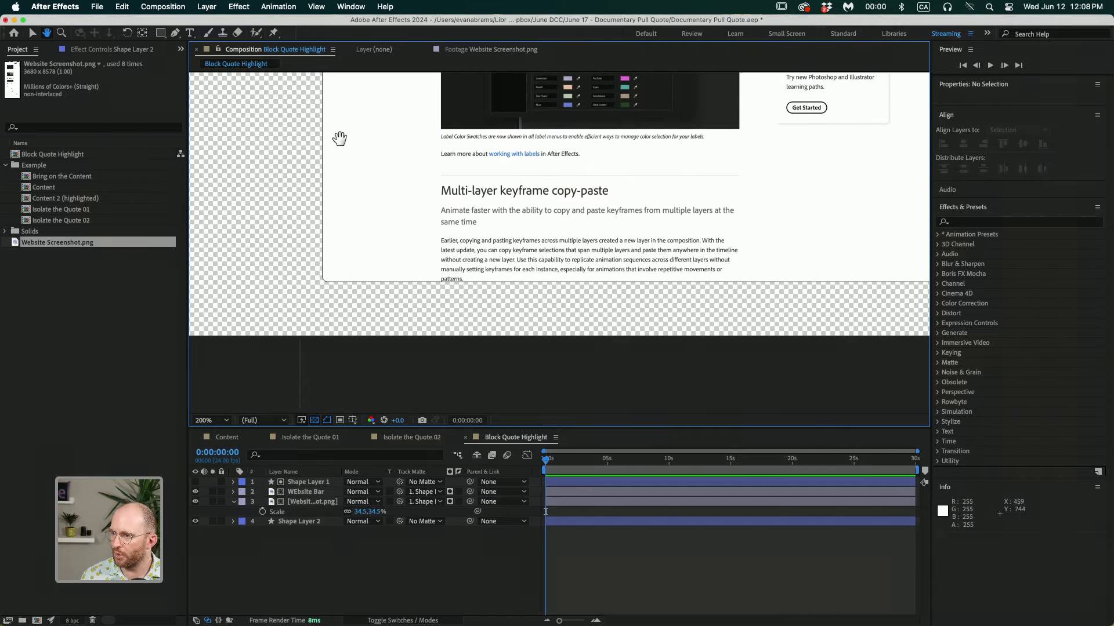
scroll(334, 248, down, 1)
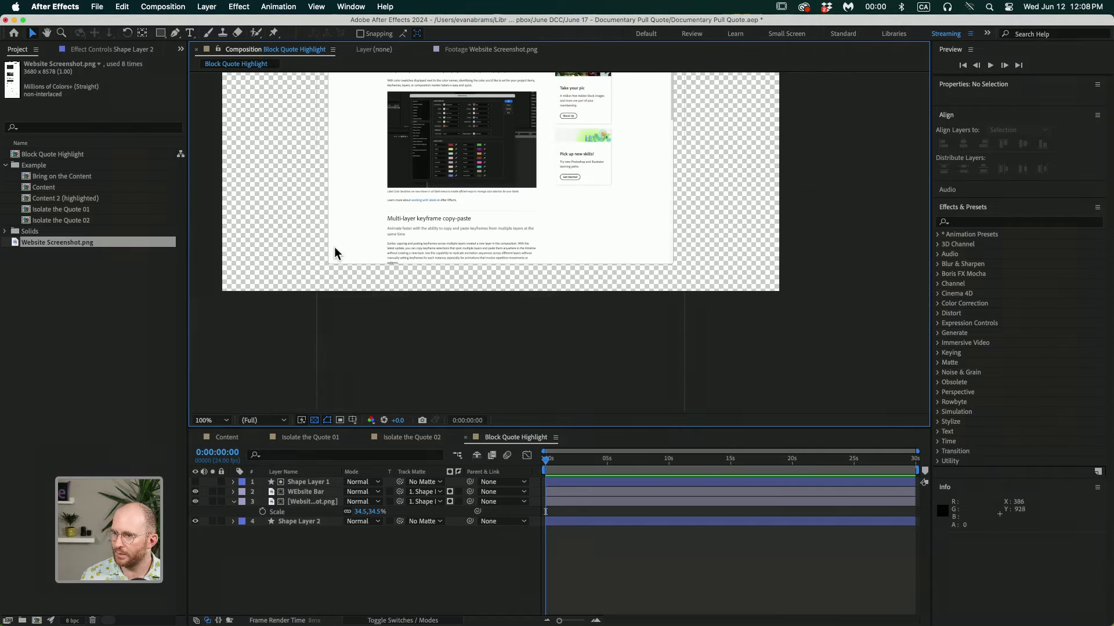
- Collapse the screenshot layer's properties and apply the Drop Shadow effect to the backing rectangle
click(234, 502)
click(283, 511)
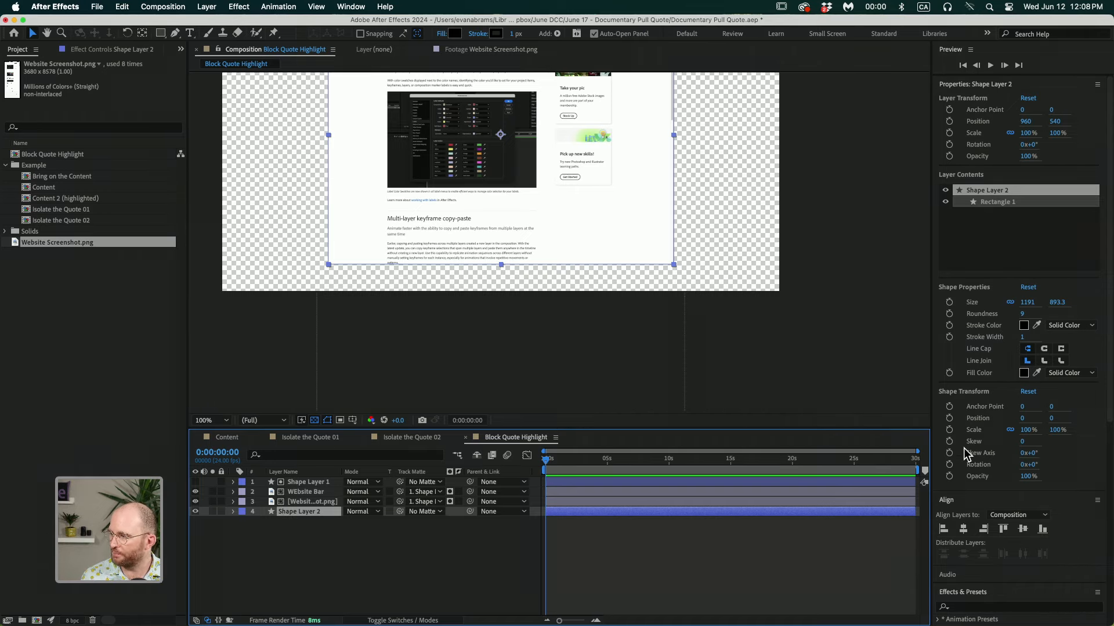
click(955, 501)
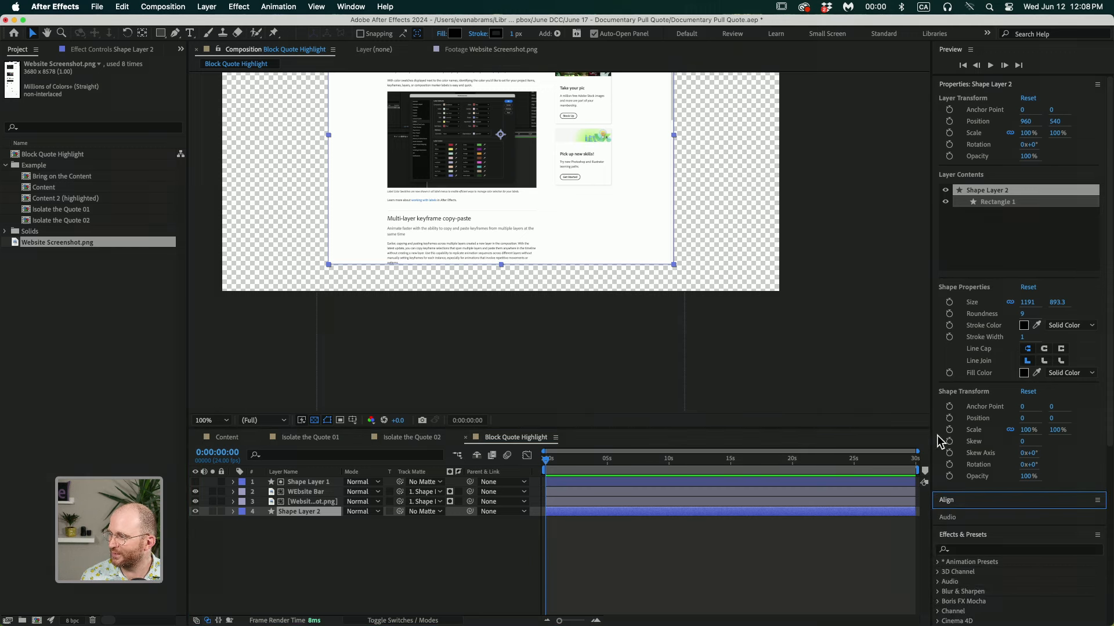
click(955, 548)
text(dro)
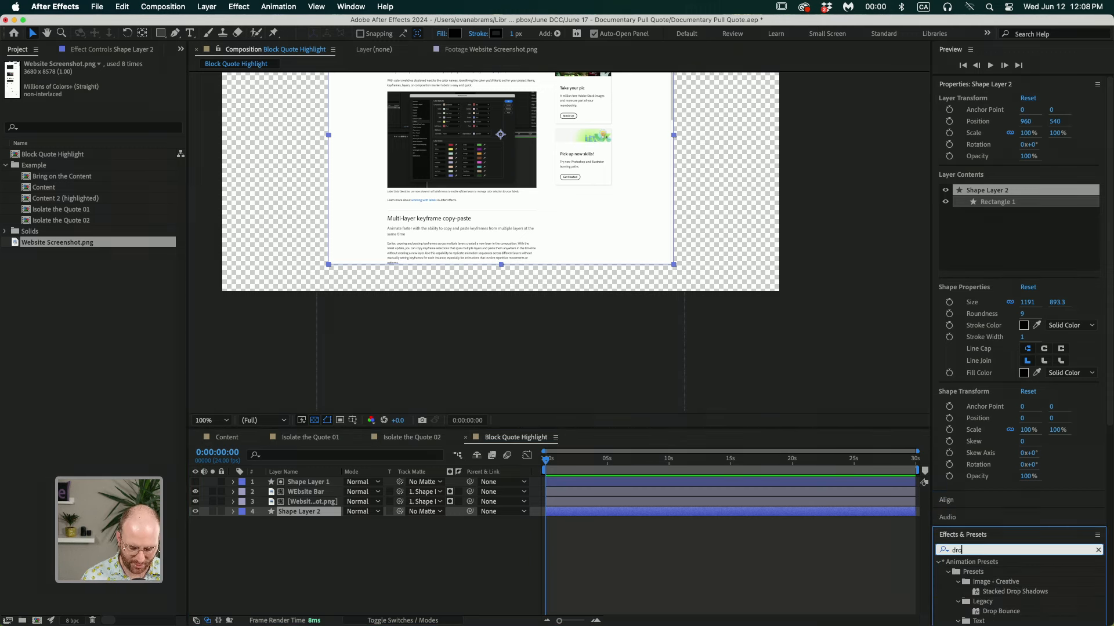
text(p sha)
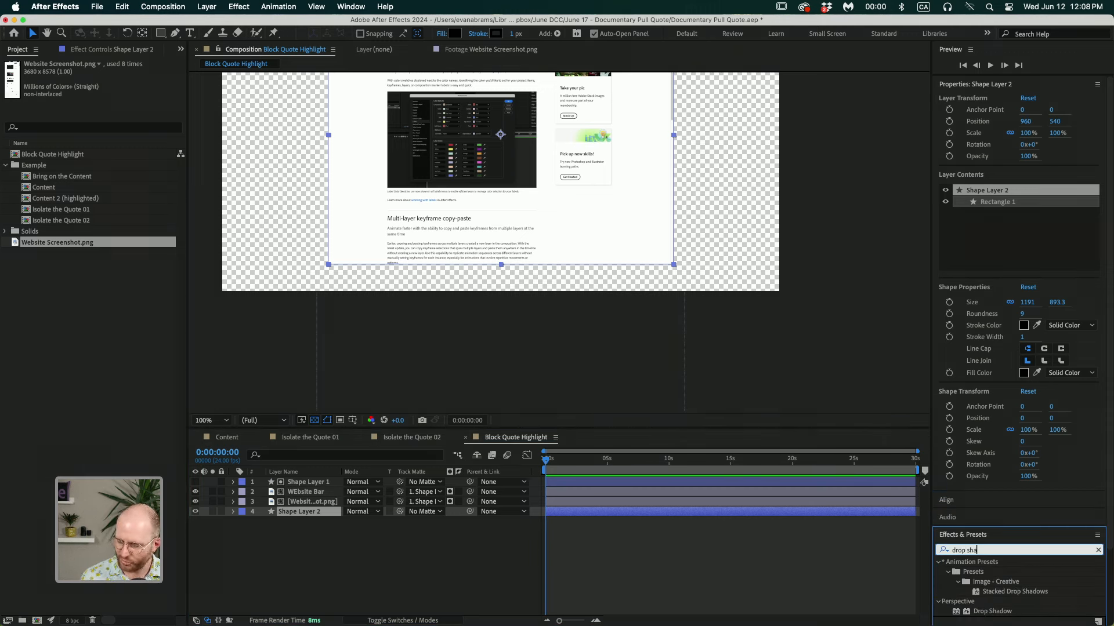
double_click(992, 612)
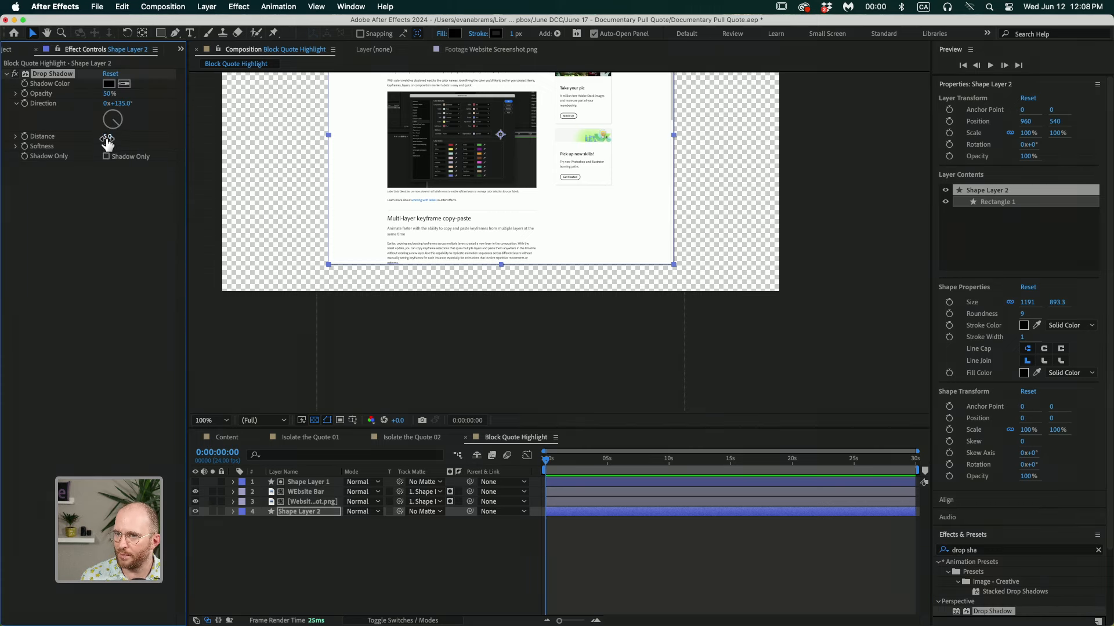
- Set the drop shadow's softness to 32 and check the whole browser window against the composition
drag(106, 147, 116, 149)
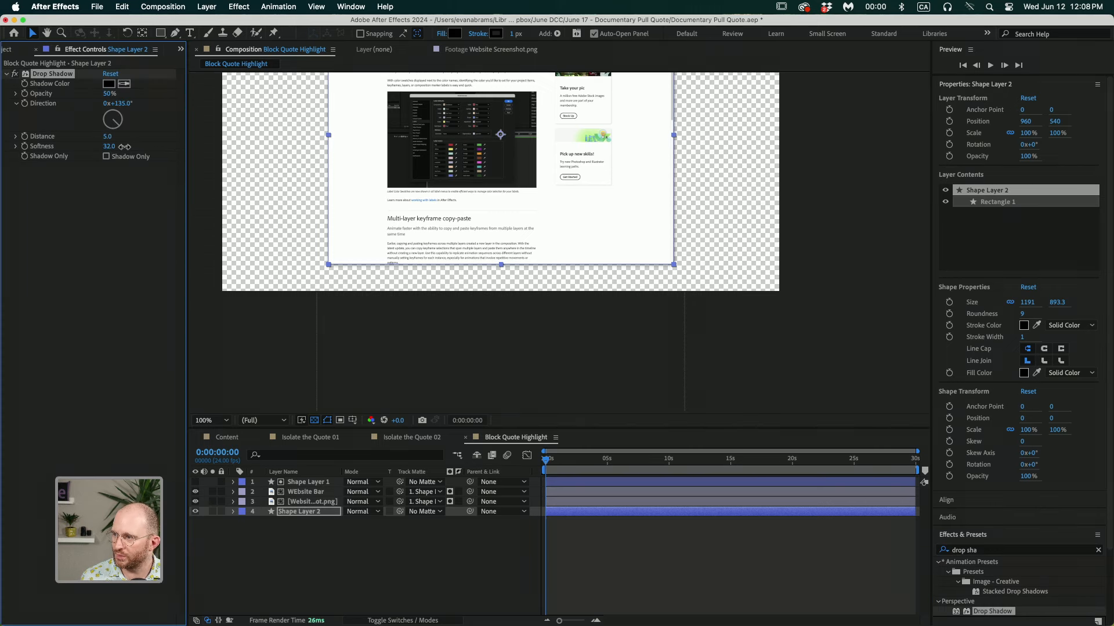
click(432, 545)
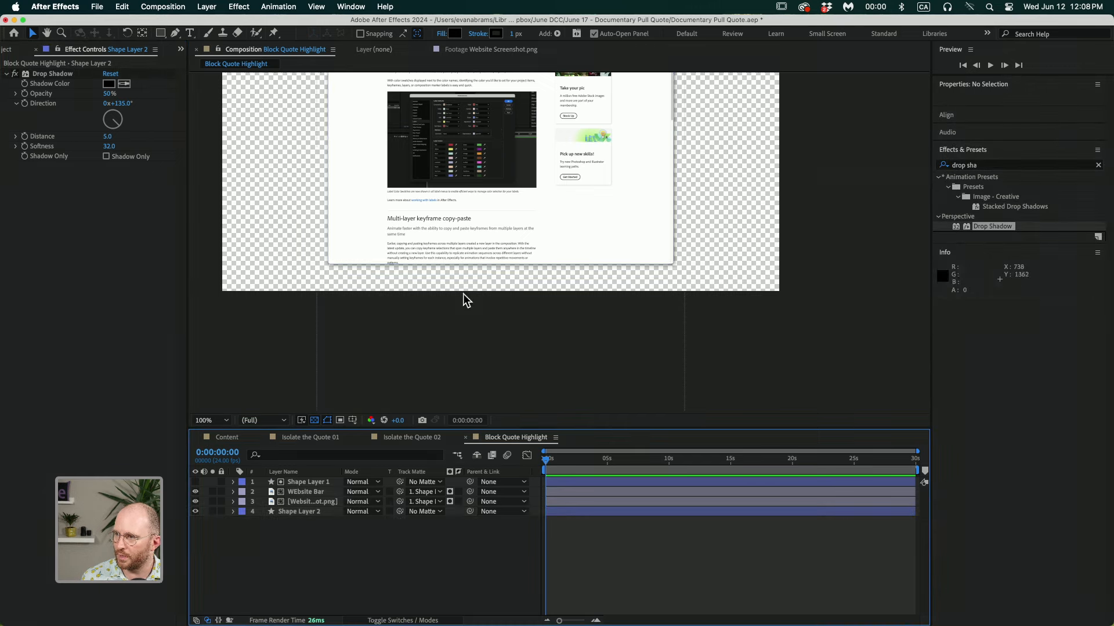
scroll(474, 258, down, 2)
drag(506, 218, 510, 249)
click(331, 547)
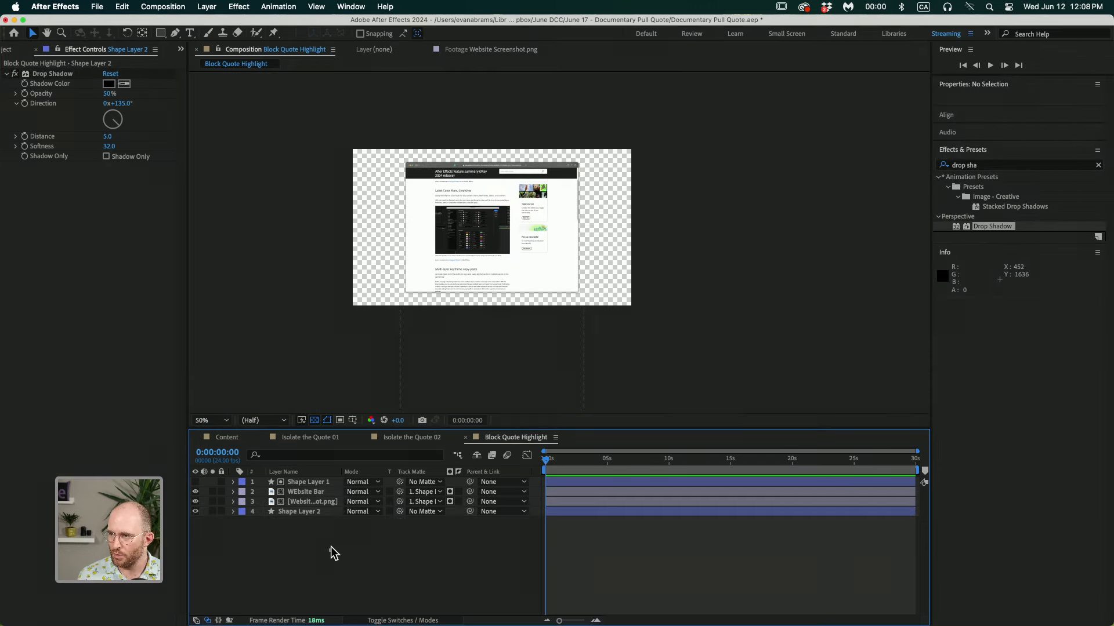
- Parent the matte, WEbsite Bar and website screenshot layers to the backing rectangle, Shape Layer 2
click(306, 482)
shift+click(307, 502)
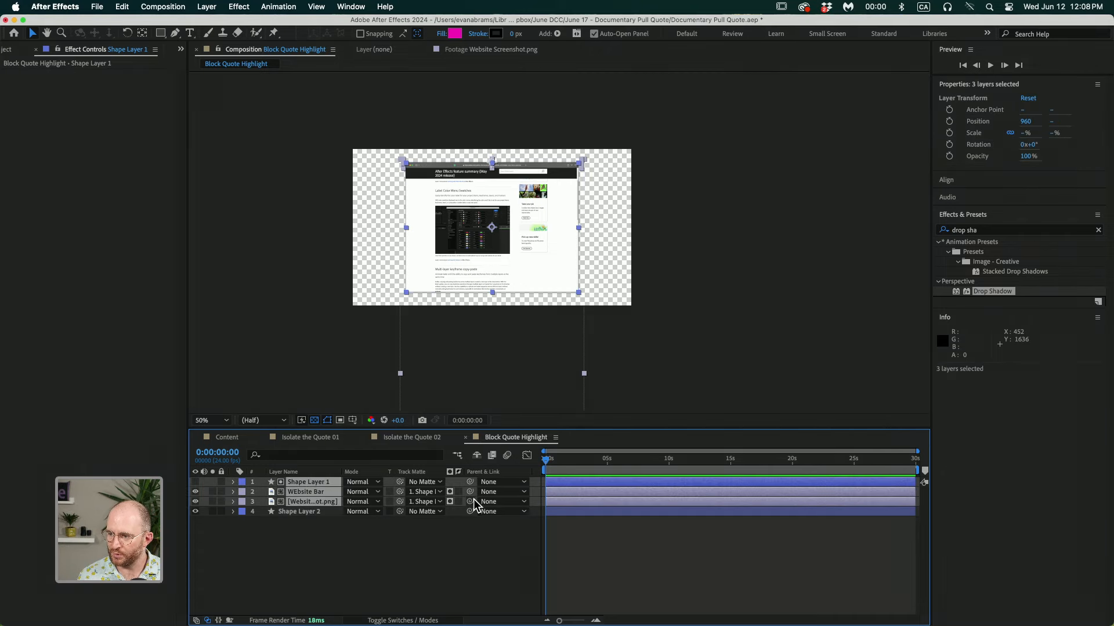
drag(471, 502, 308, 516)
click(306, 513)
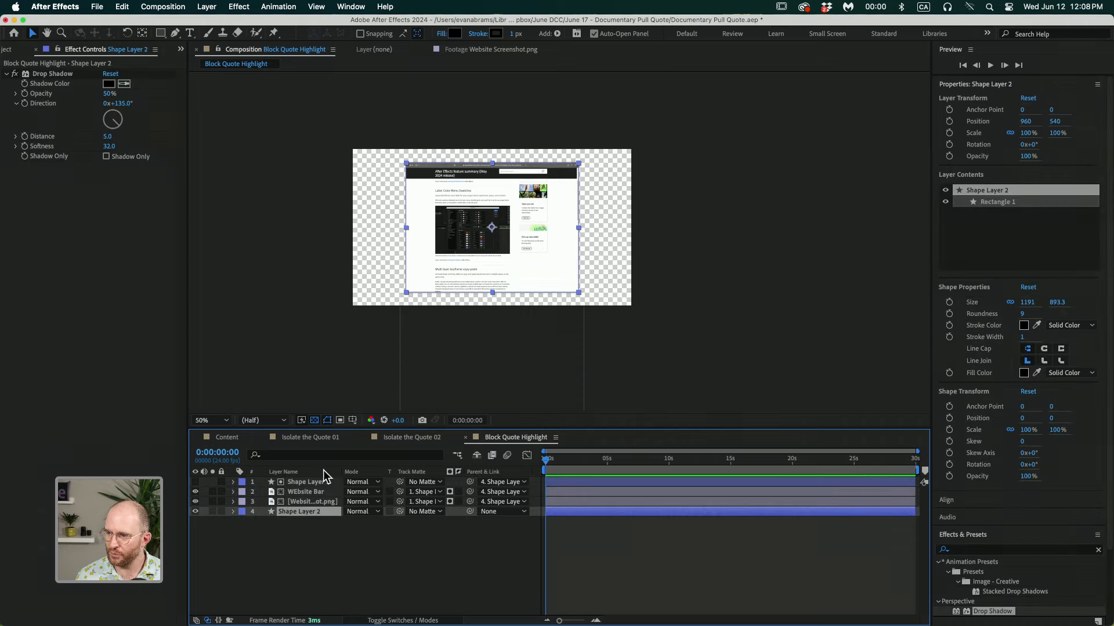
- Start animating Shape Layer 2's scale with a 0% keyframe at the first frame of the composition
key(s)
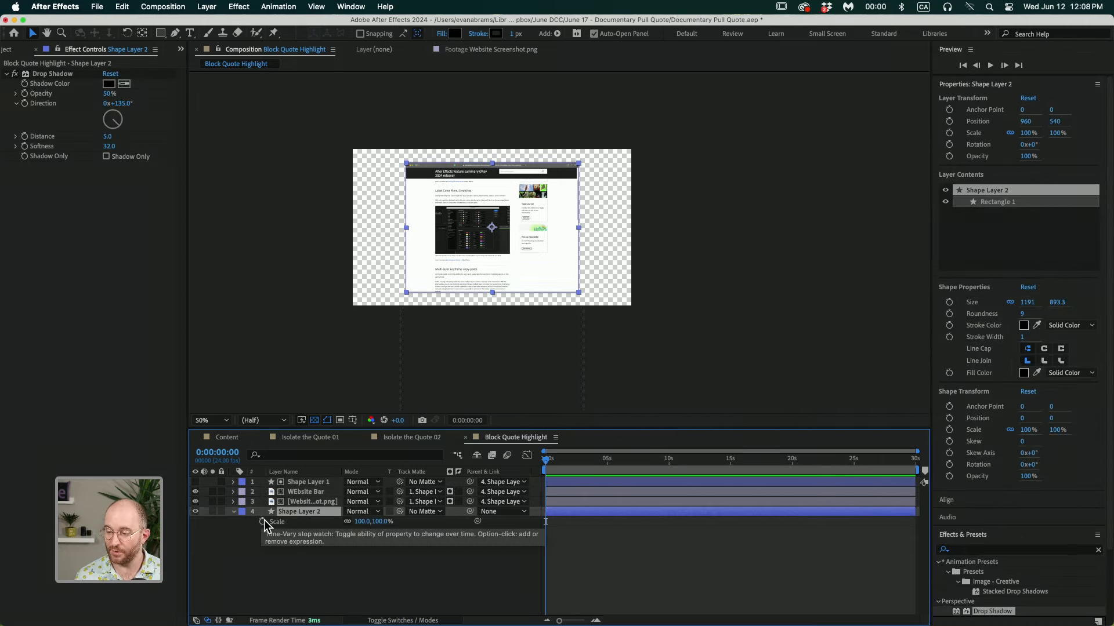
click(234, 512)
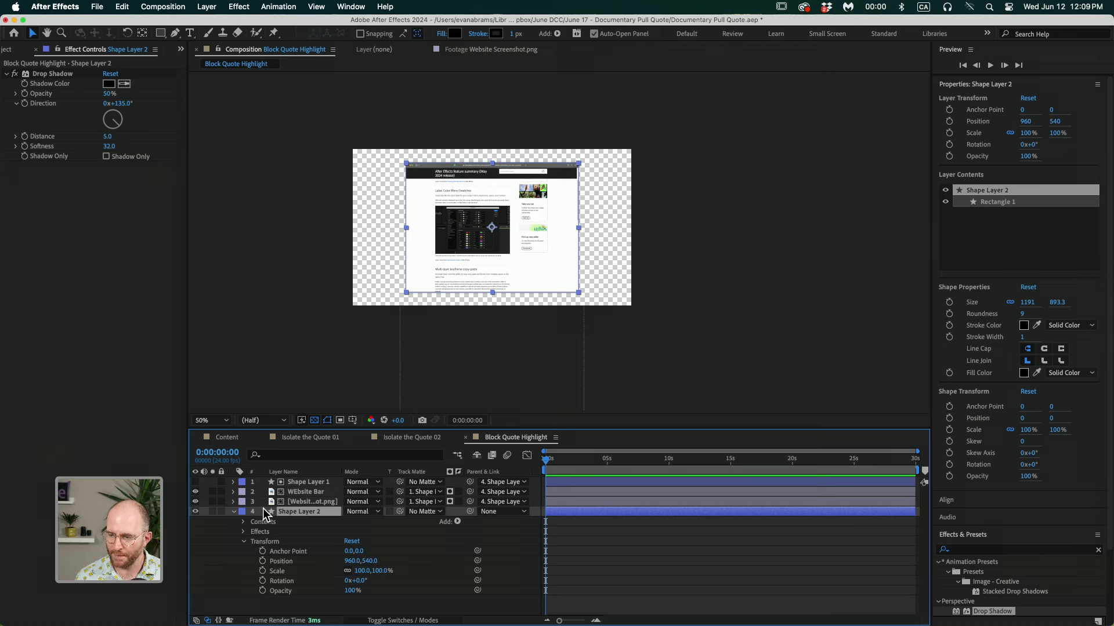
key(s)
click(262, 522)
key(equal)
key(equal)
key(space)
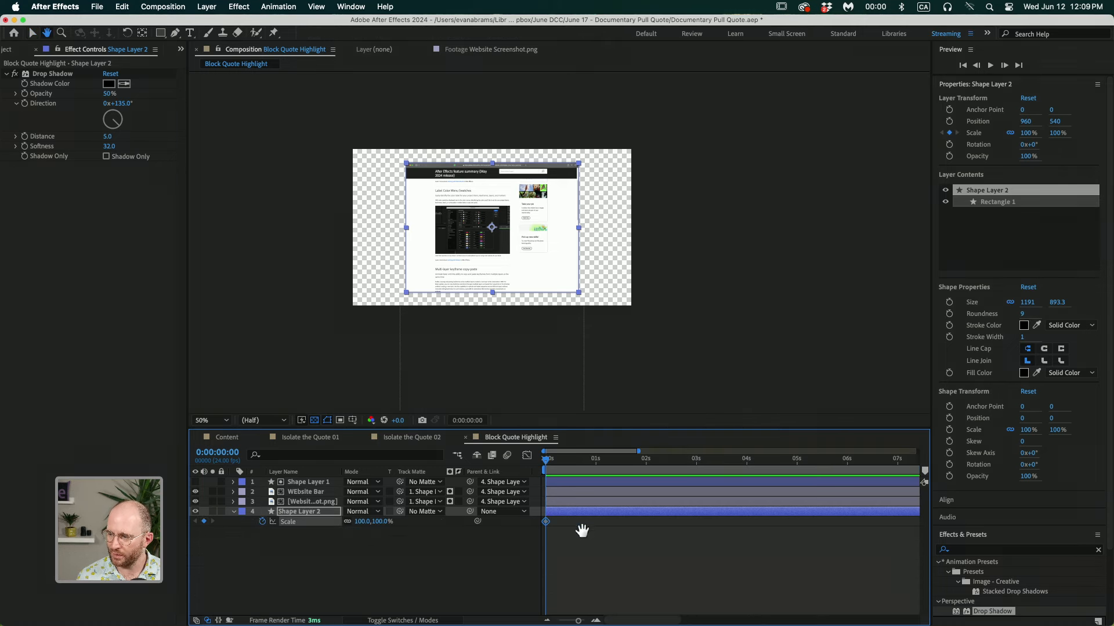
click(371, 522)
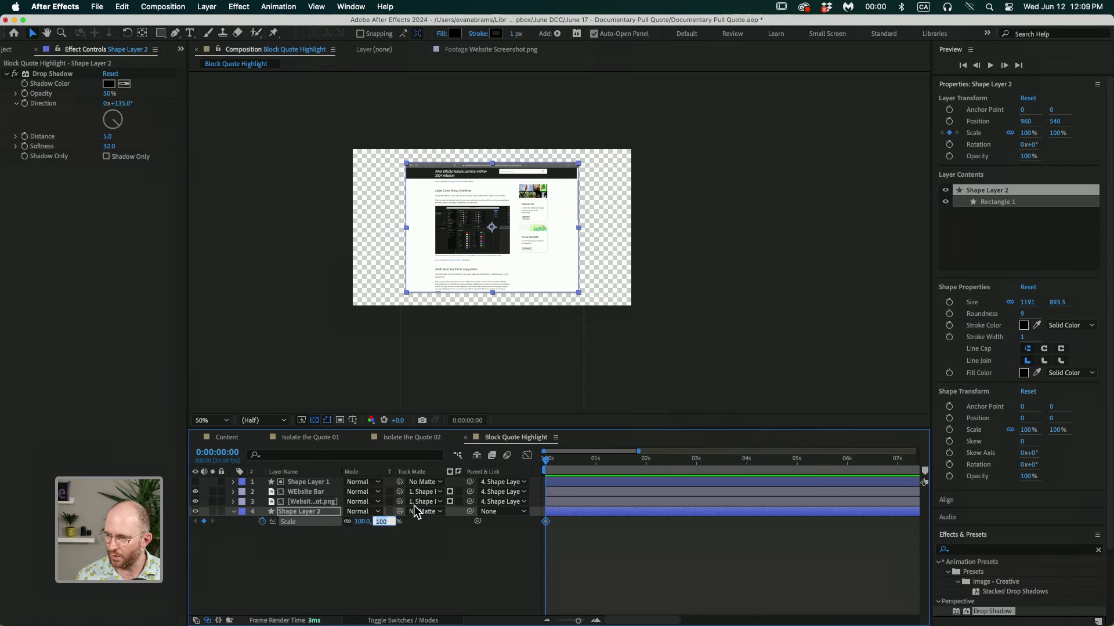
text(0)
key(Return)
- Add a 100% scale keyframe on Shape Layer 2 at 0:00:00:20
key(shift+Page_Down)
key(shift+Page_Down)
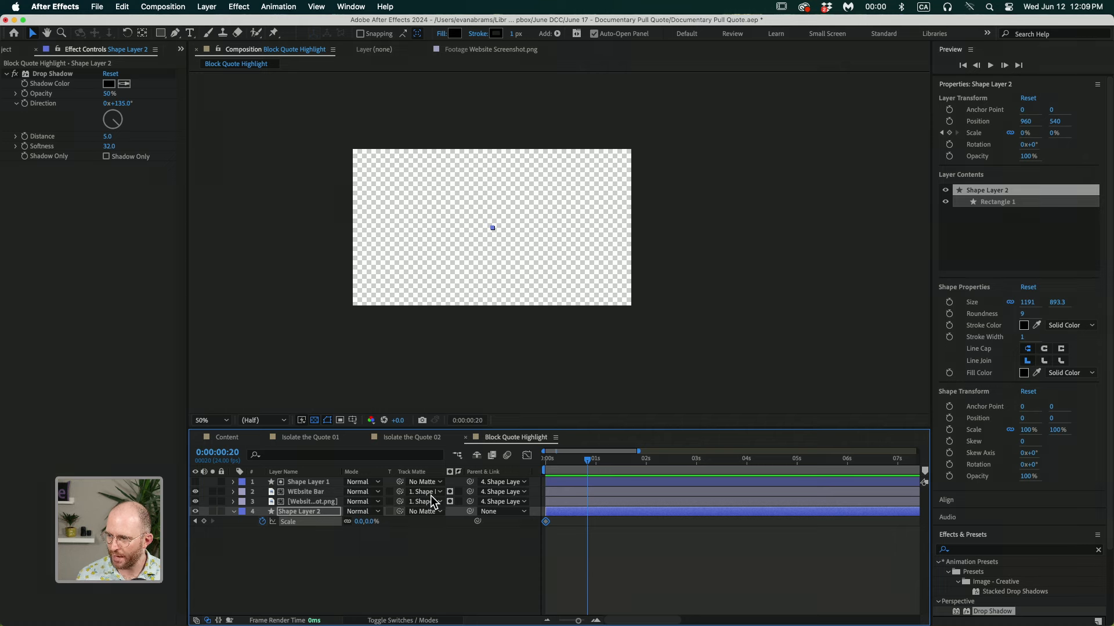
click(372, 522)
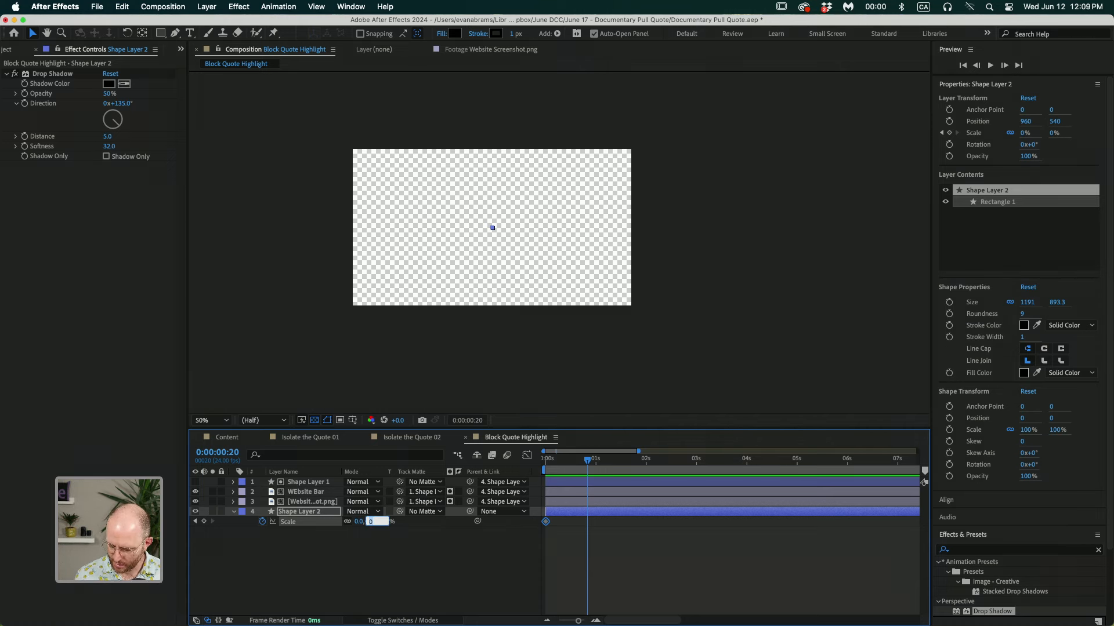
text(100)
key(Return)
- Delay both of Shape Layer 2's scale keyframes by about 10 frames and preview the browser window scaling up
drag(636, 547, 565, 524)
click(557, 465)
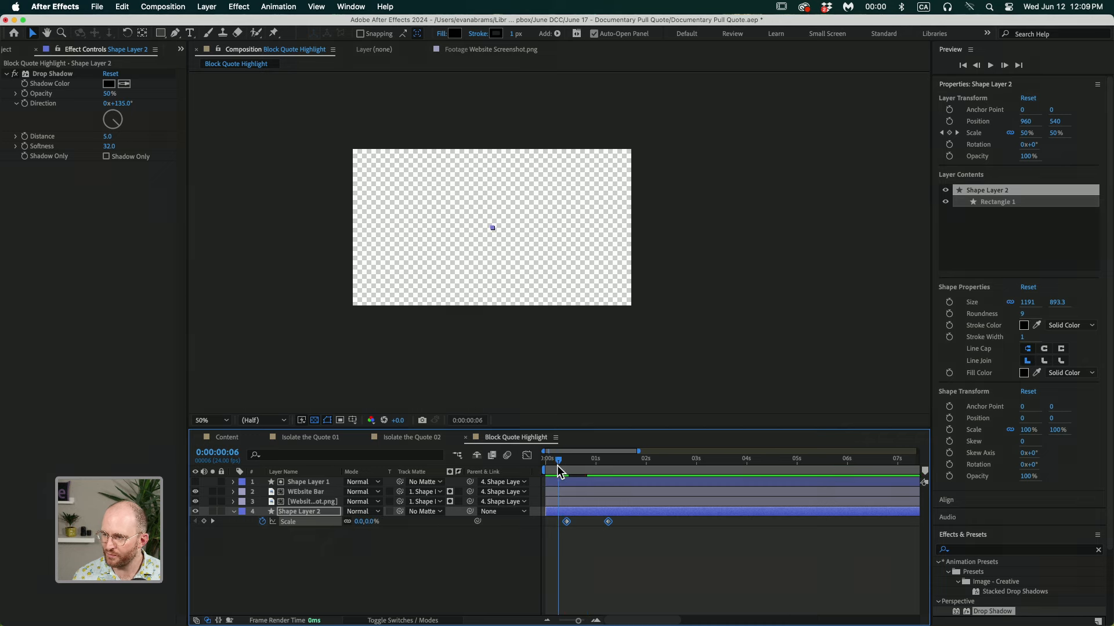
key(space)
key(space)
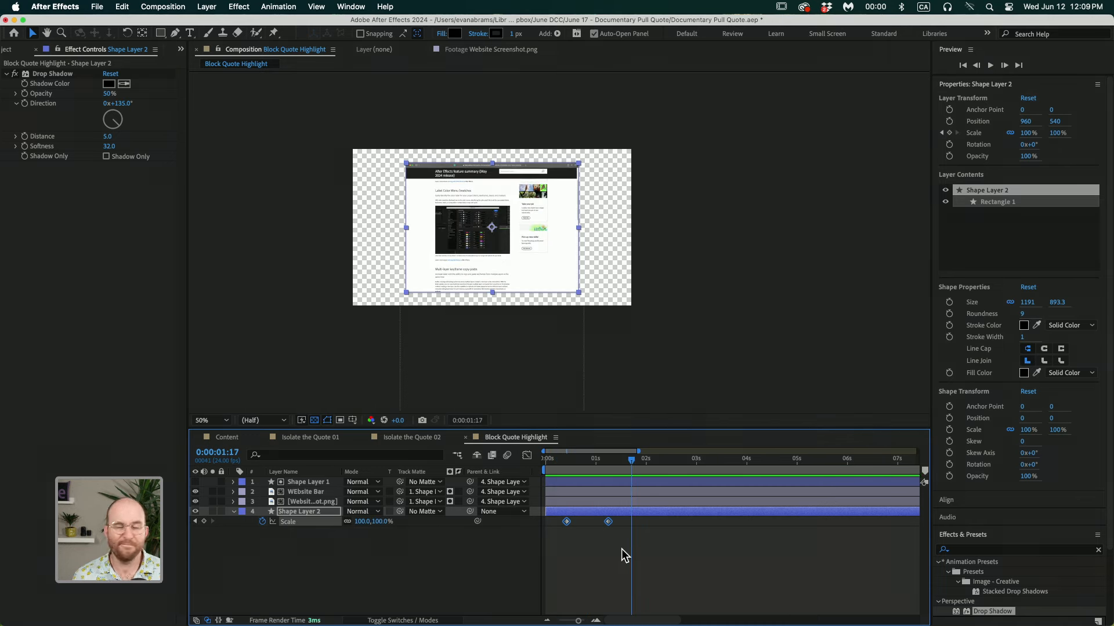
- Easy ease both scale keyframes, lengthen the last keyframe's incoming handle in the value graph for a softer landing, and preview it
drag(628, 552, 548, 517)
key(F9)
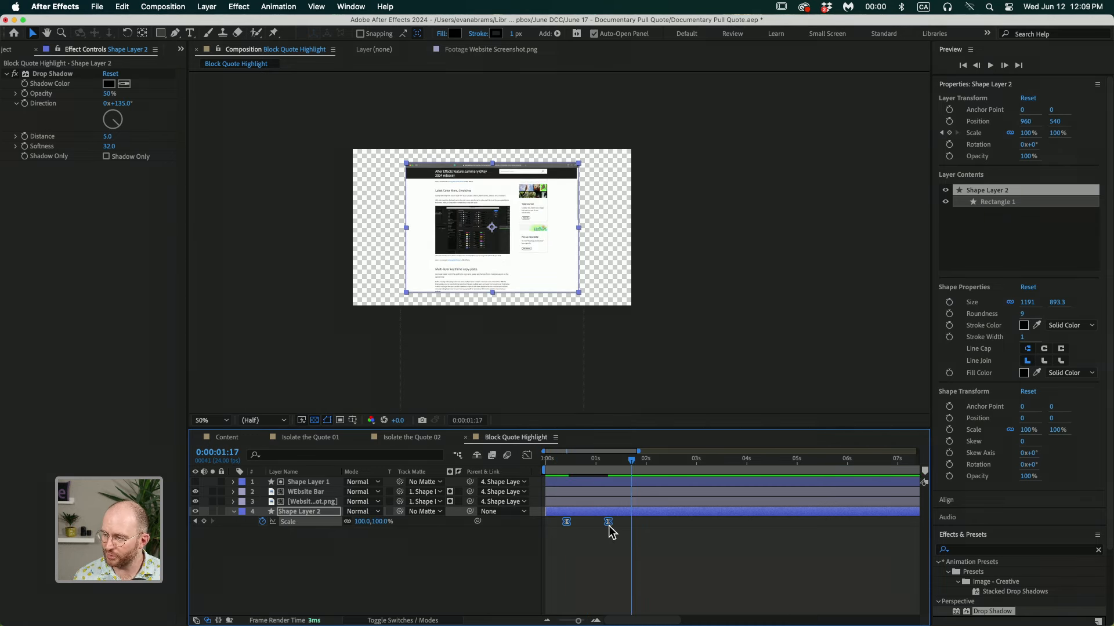
click(527, 455)
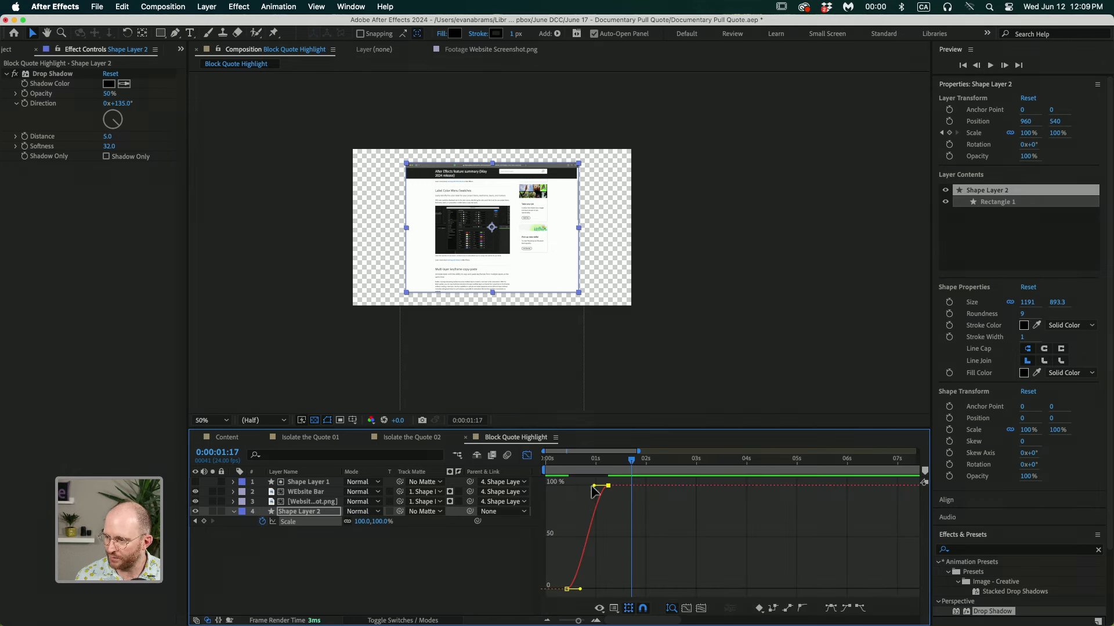
drag(595, 486, 561, 486)
click(559, 465)
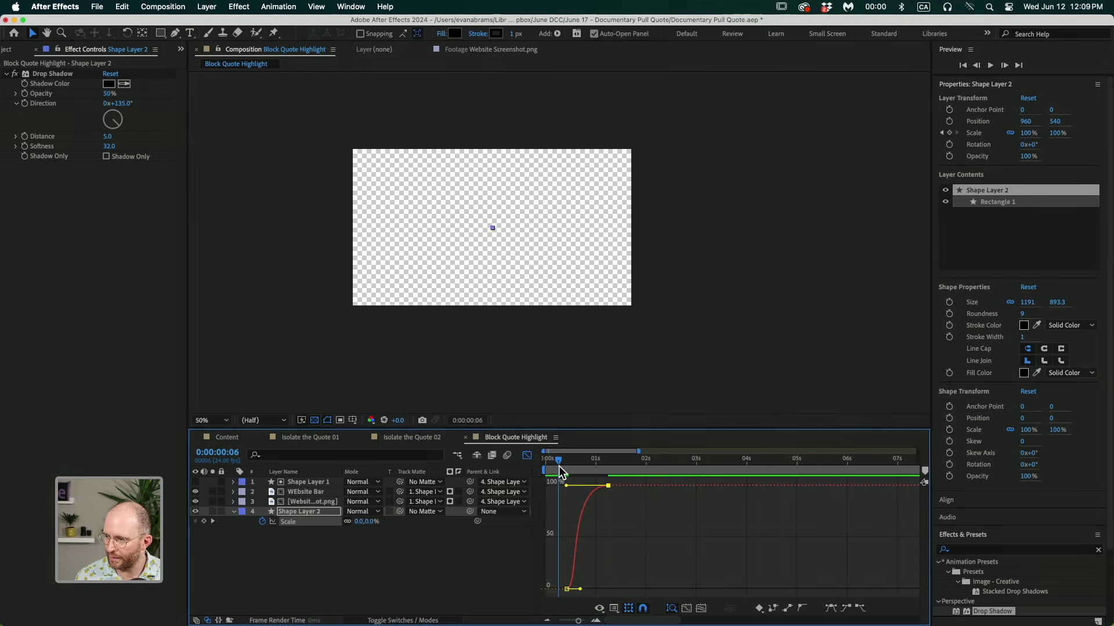
key(space)
key(space)
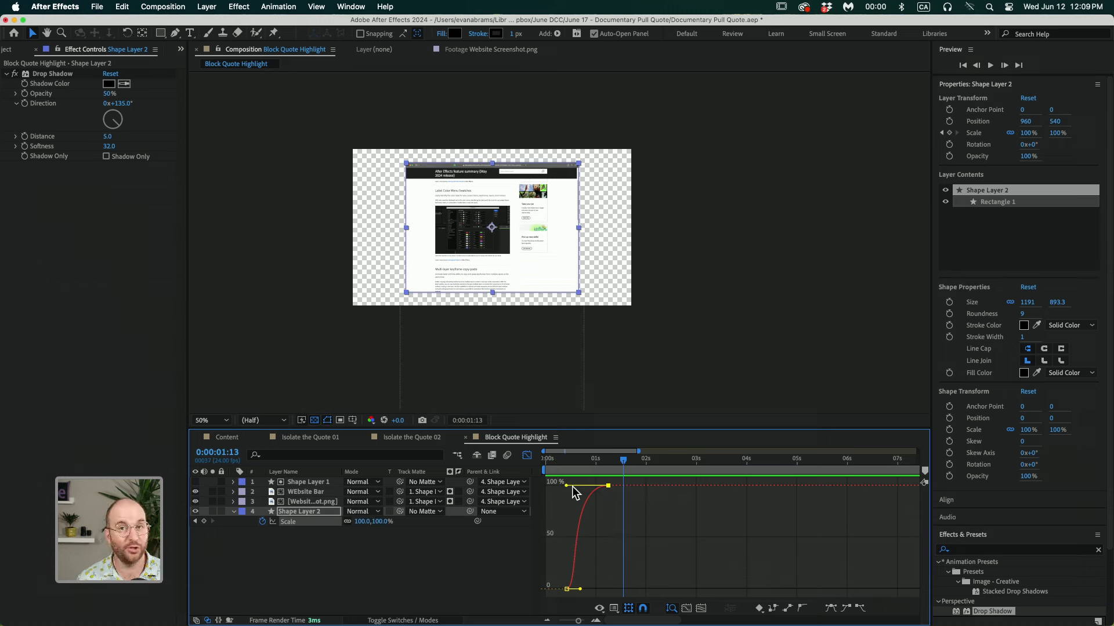
- Try a steep start on the scale curve by raising the first keyframe's outgoing handle, and undo it after previewing
drag(580, 590, 572, 525)
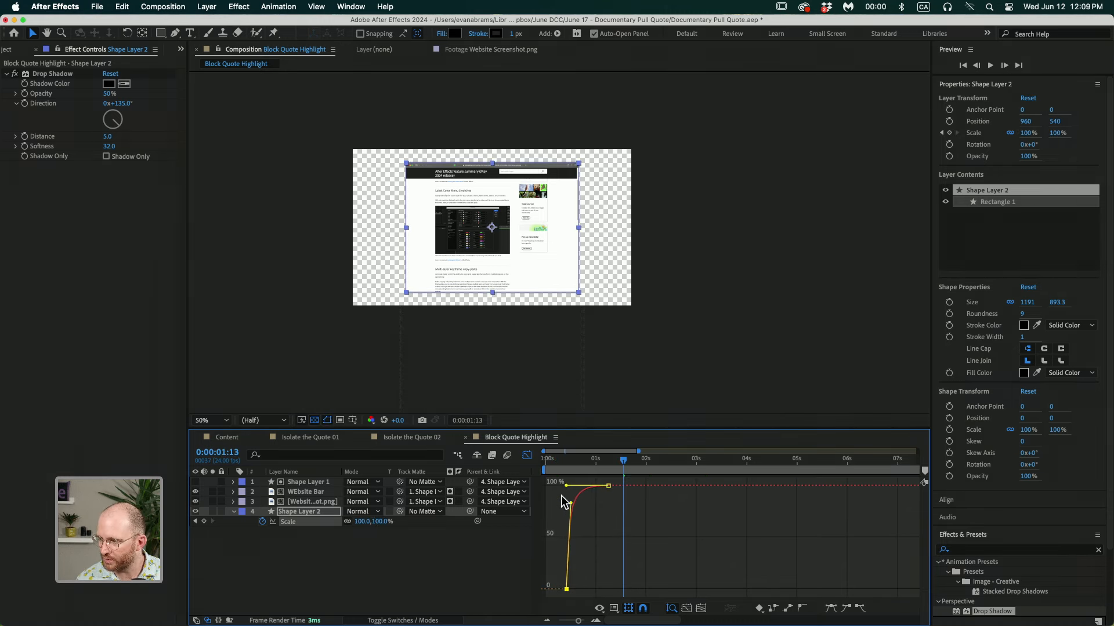
key(space)
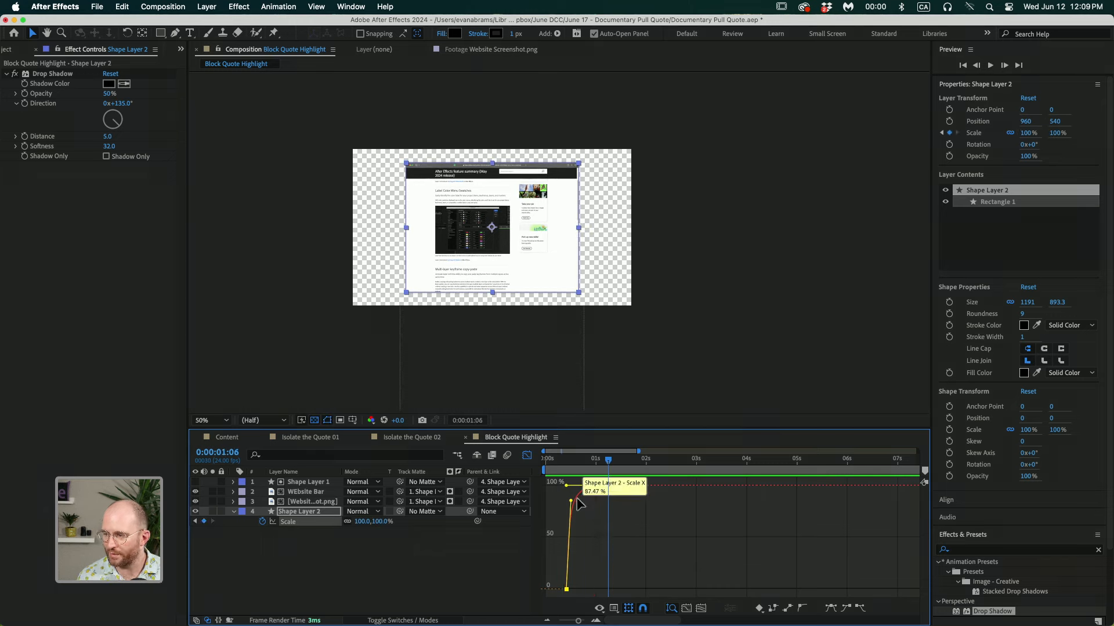
key(super+z)
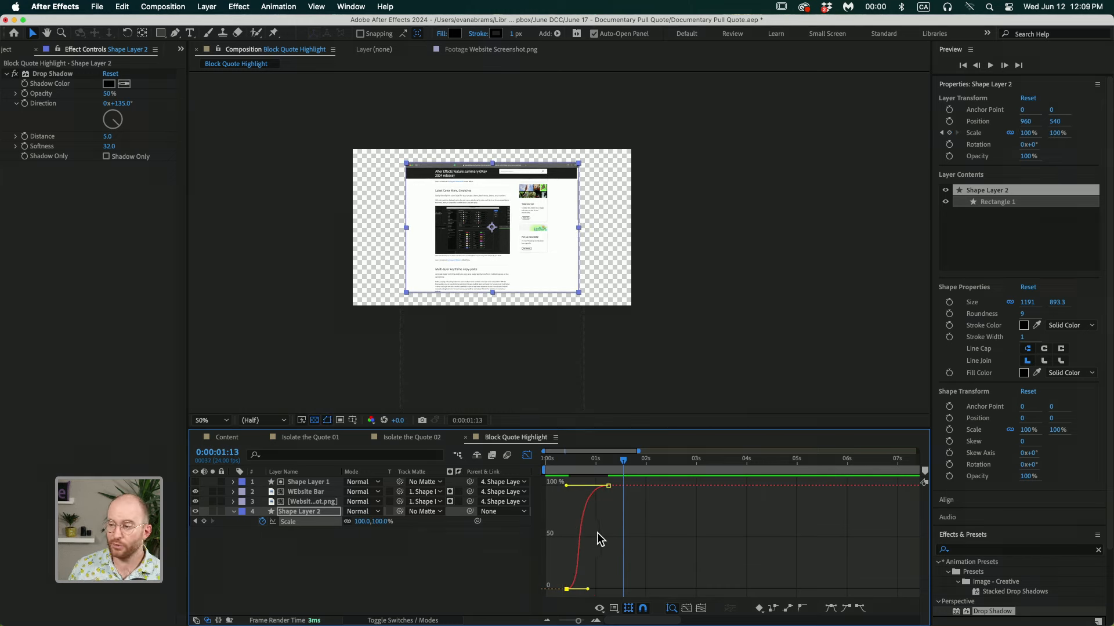
- Preview the eased scale animation and return from the Graph Editor to the keyframe view
key(space)
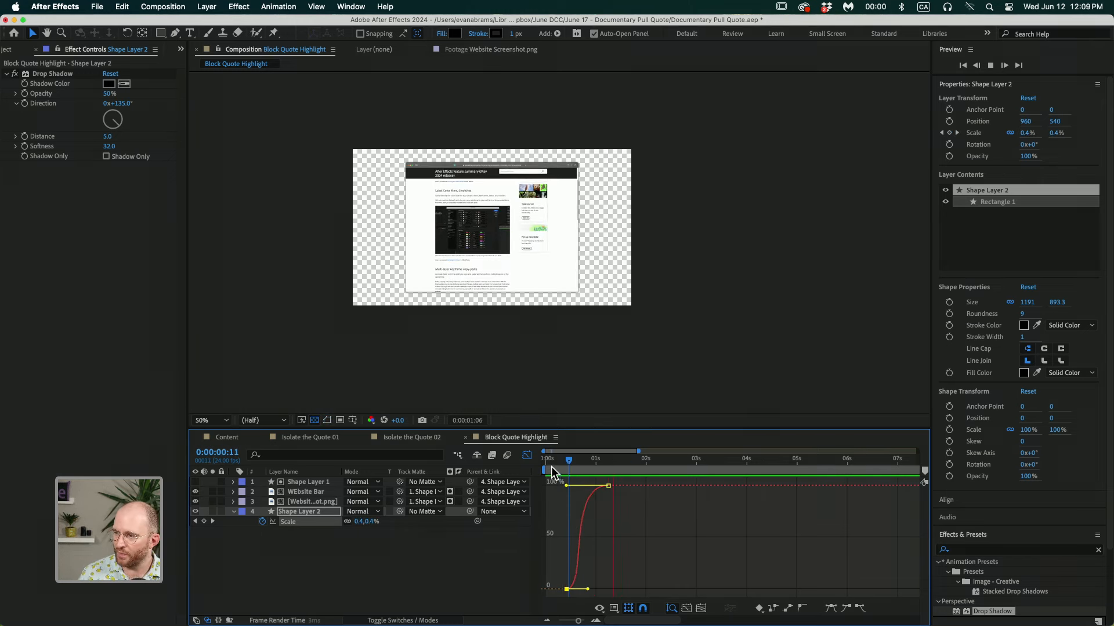
click(526, 455)
click(605, 557)
drag(619, 468, 641, 478)
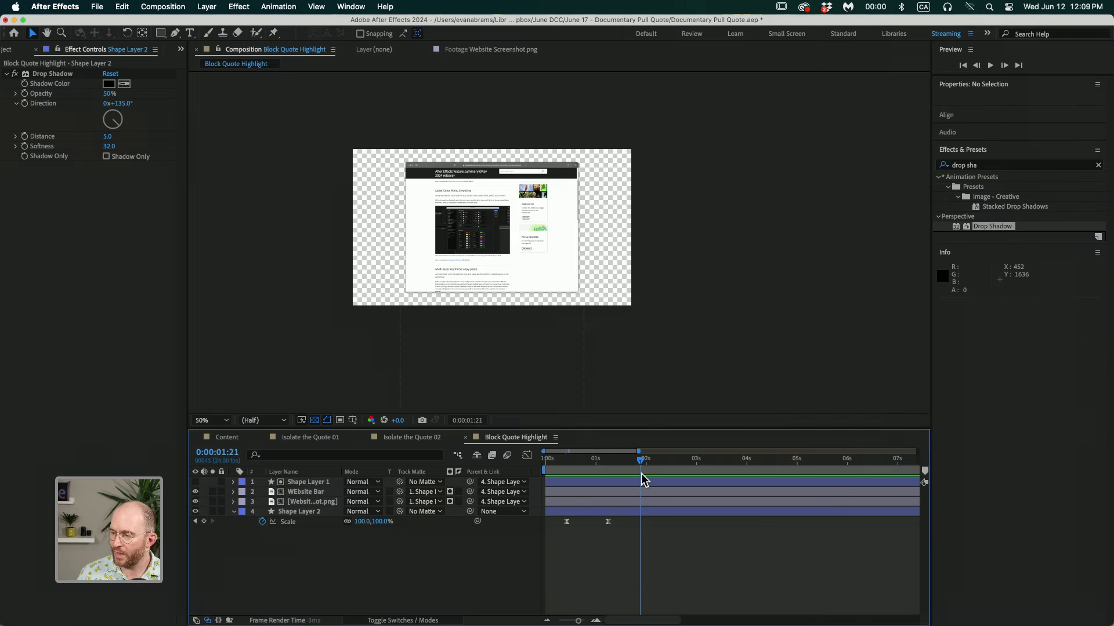
key(Page_Down)
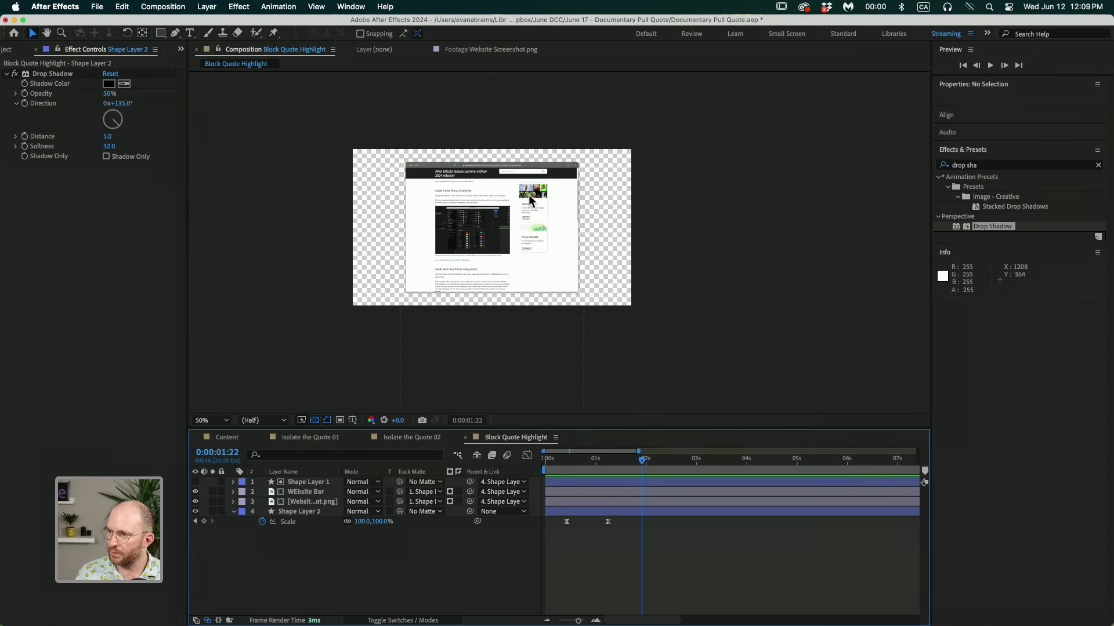
- Change the label color of the Website Screenshot.png layer to yellow
click(312, 502)
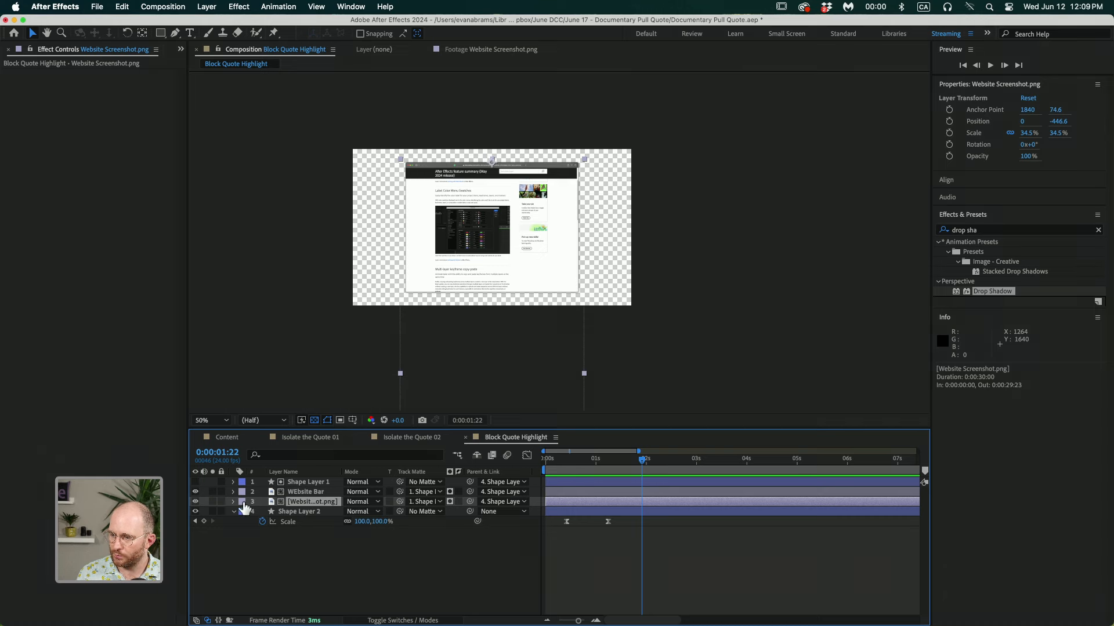
click(243, 503)
click(275, 419)
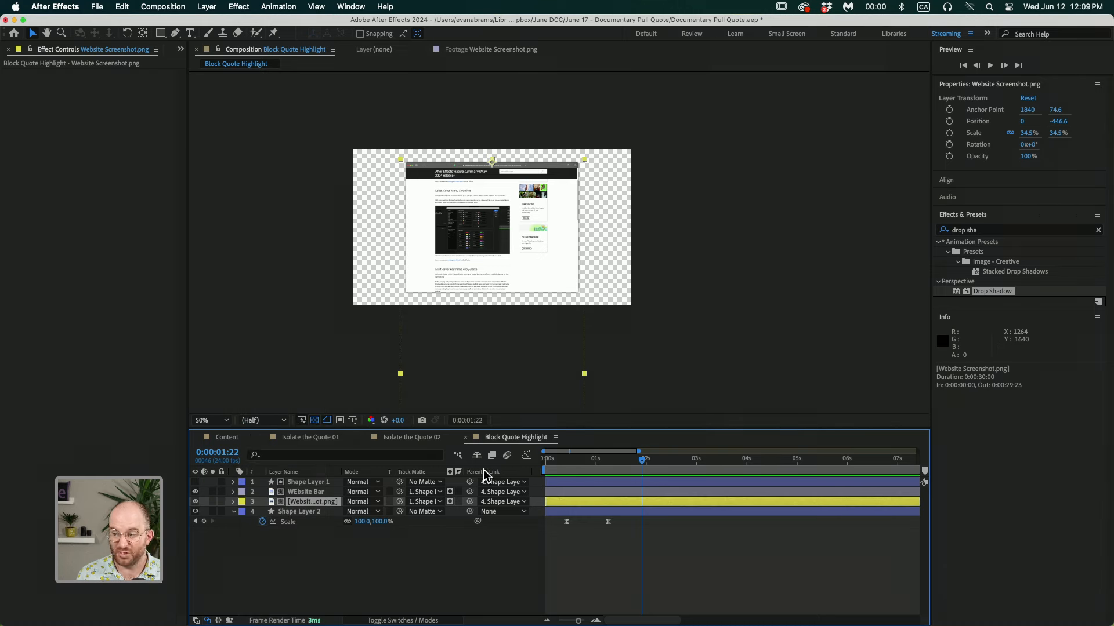
- Set a starting position keyframe on the website screenshot layer at 0:00:01:15, after the window has scaled in
drag(585, 461, 627, 462)
key(space)
key(p)
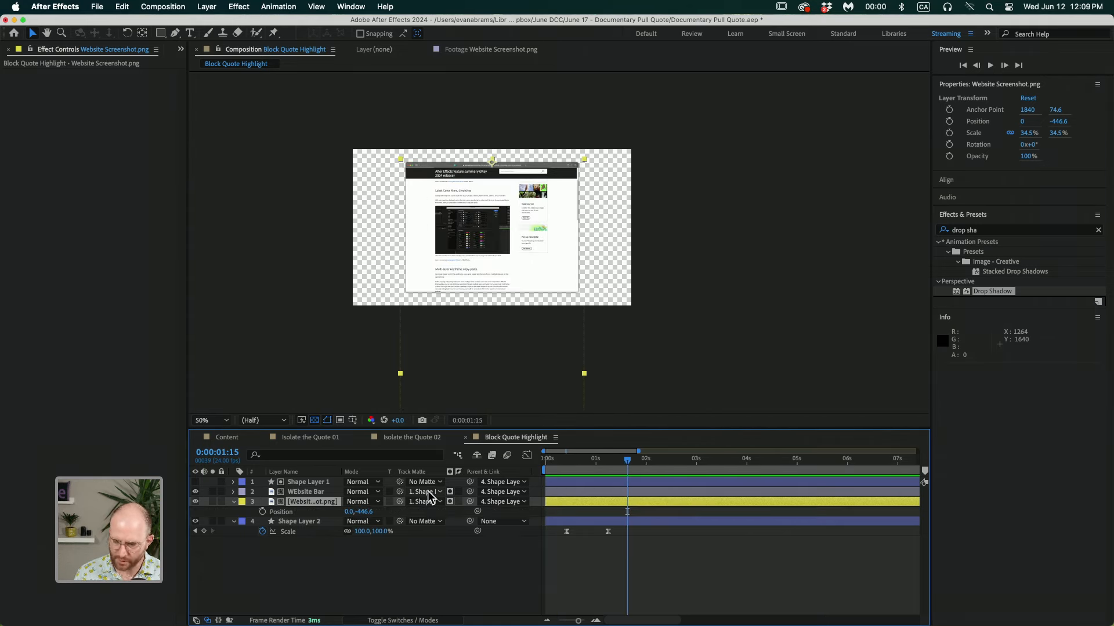
click(262, 511)
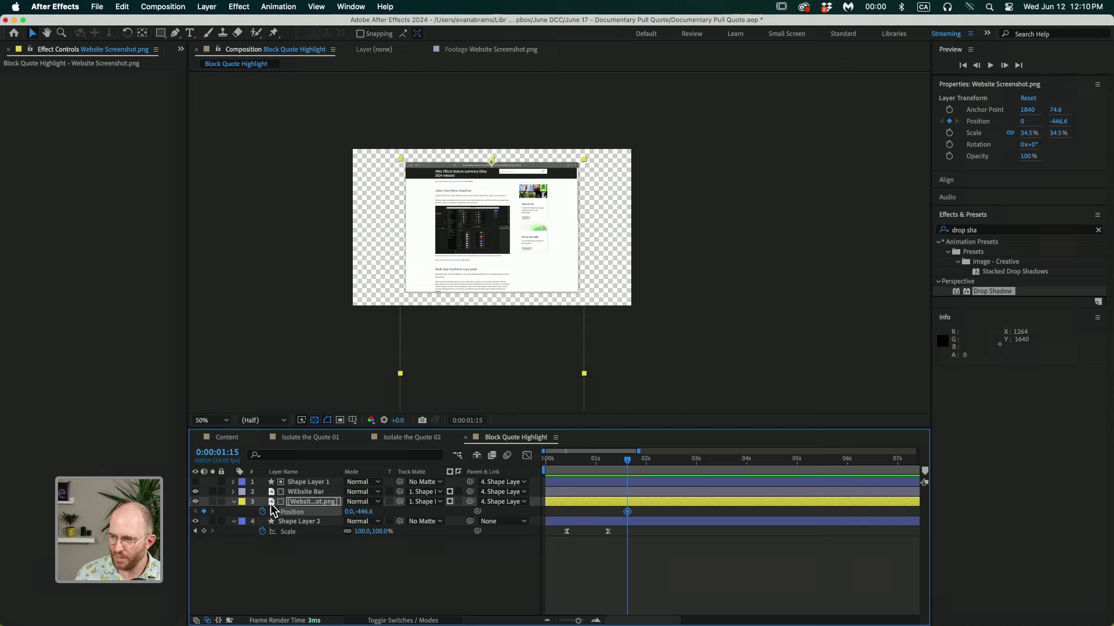
- At 0:00:02:21, move the screenshot up to about -1444.6 vertically so the Reverse paste keyframes section fills the browser window
key(shift+Page_Down)
key(shift+Page_Down)
key(shift+Page_Down)
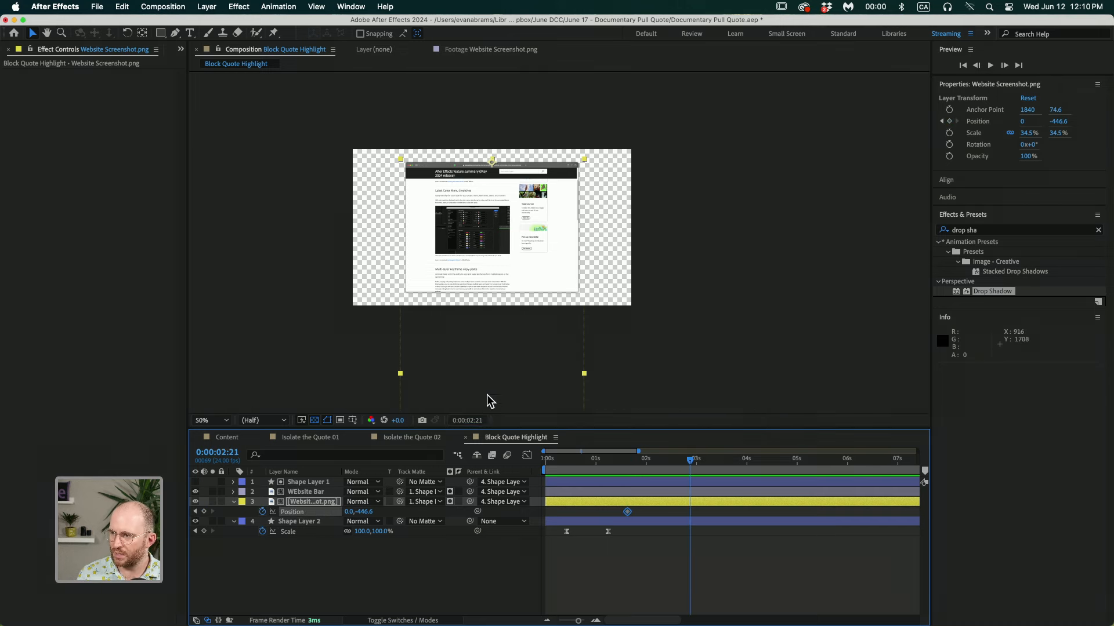
drag(487, 402, 487, 255)
scroll(473, 224, up, 4)
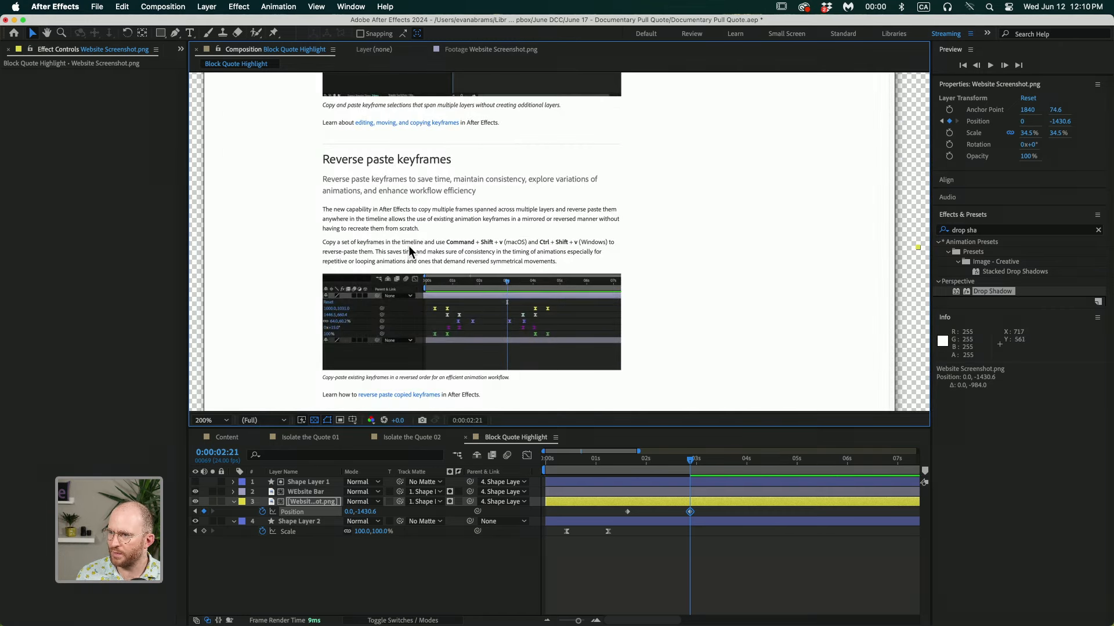
scroll(475, 258, down, 2)
drag(513, 307, 516, 304)
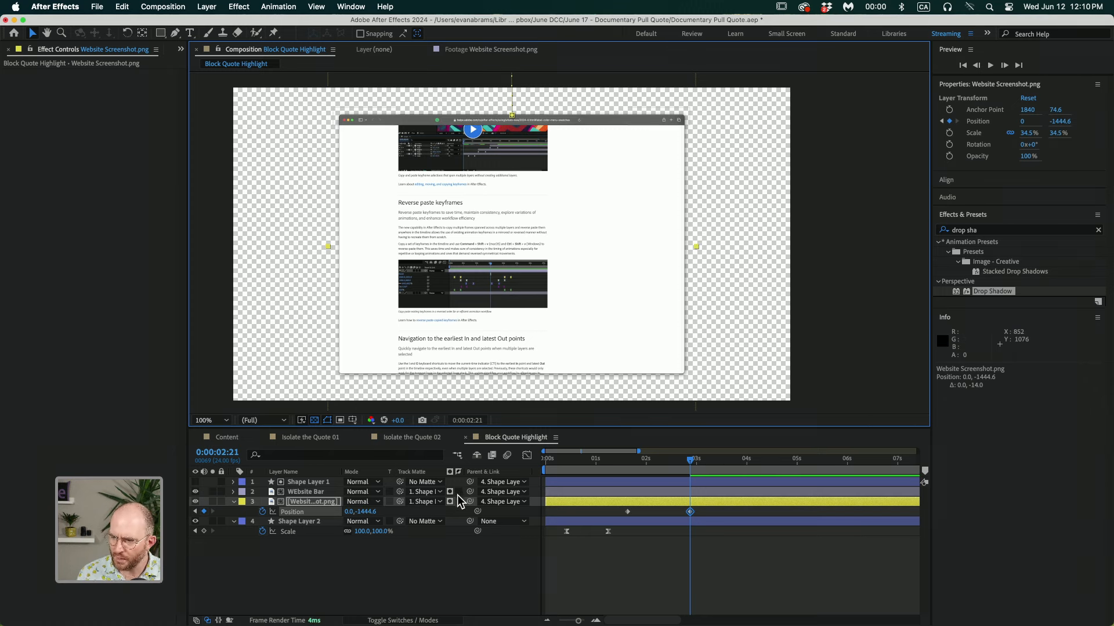
- Show the proportional grid and nudge the screenshot up to about -1462.6 to center the Reverse paste keyframes section
click(352, 421)
click(383, 440)
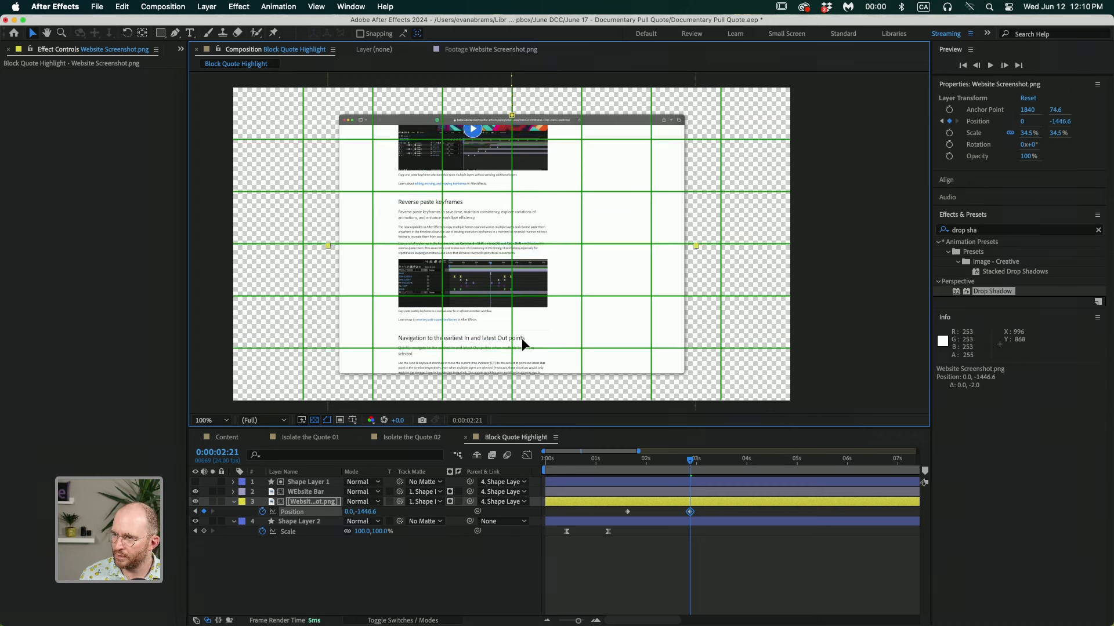
drag(522, 344, 522, 336)
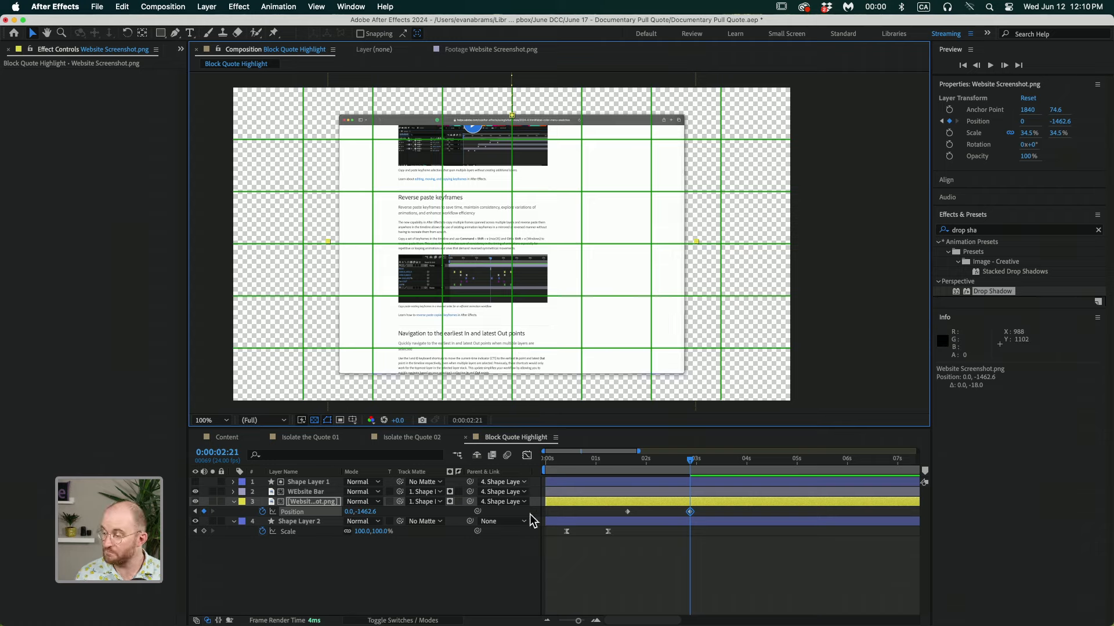
- Apply Easy Ease to both of the screenshot layer's position keyframes
drag(698, 509, 623, 515)
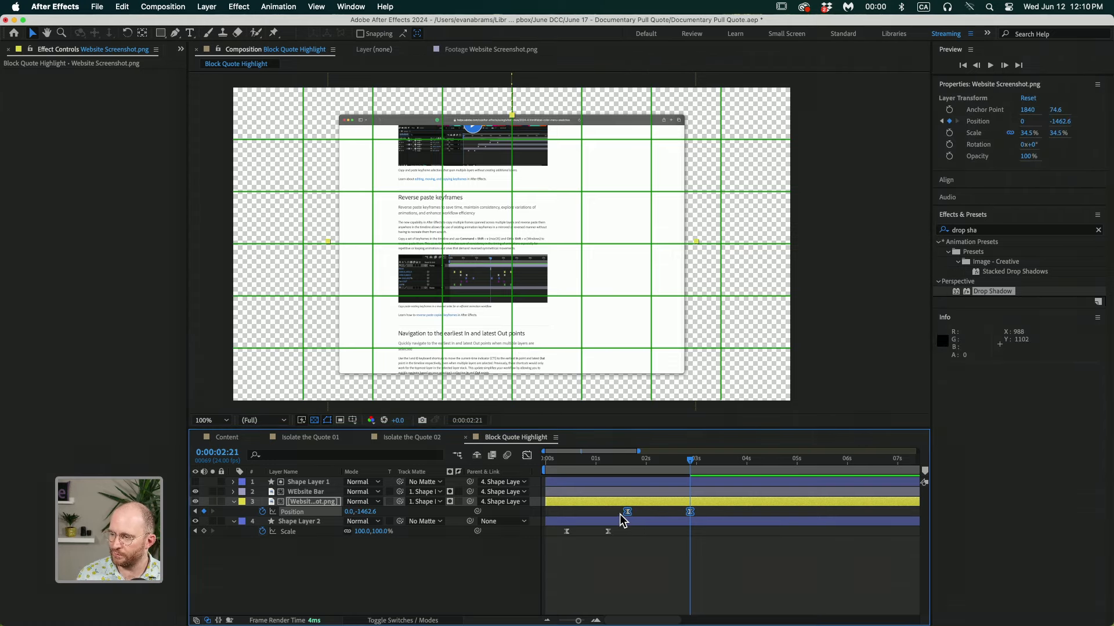
right_click(625, 513)
mouse_move(696, 613)
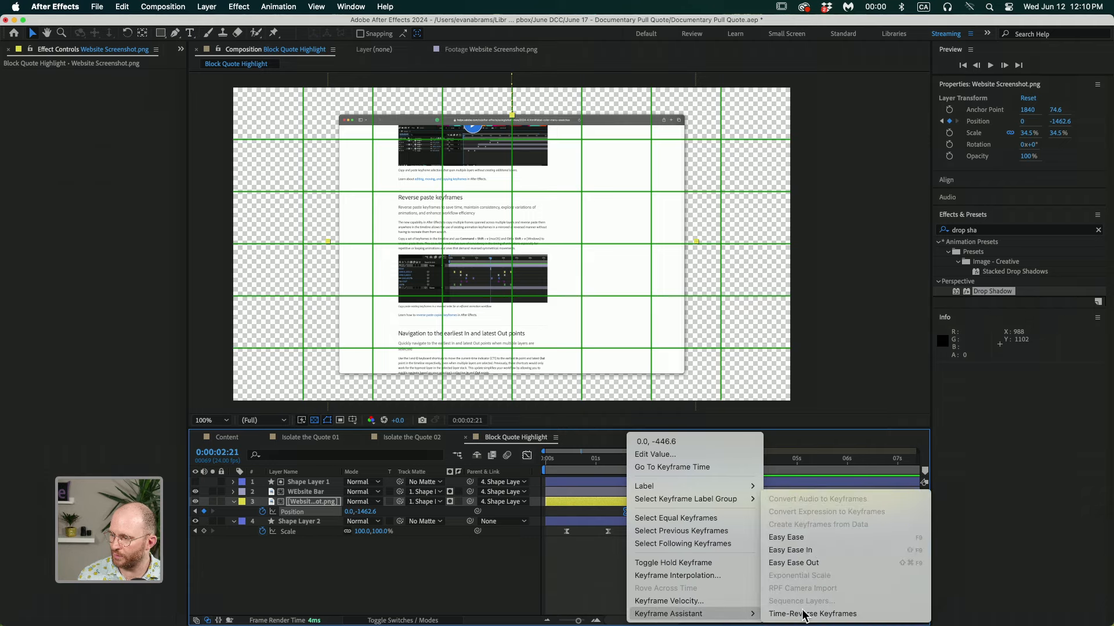
click(823, 539)
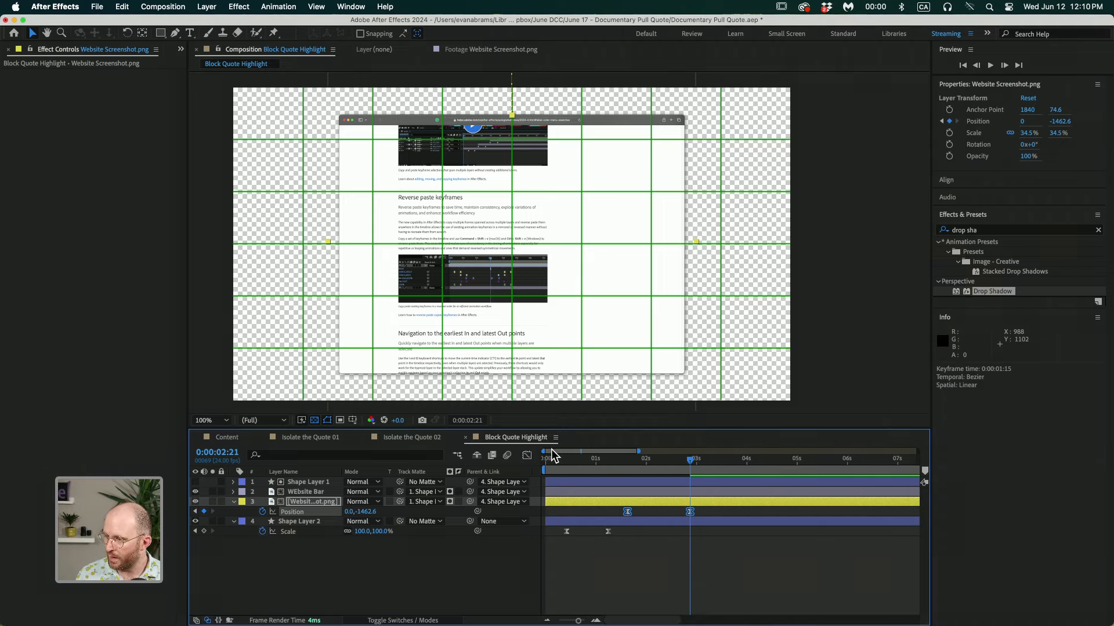
- In the speed graph, lengthen the last position keyframe's incoming ease so the scroll peaks early, and preview from 0:00:01:15
click(526, 455)
click(670, 608)
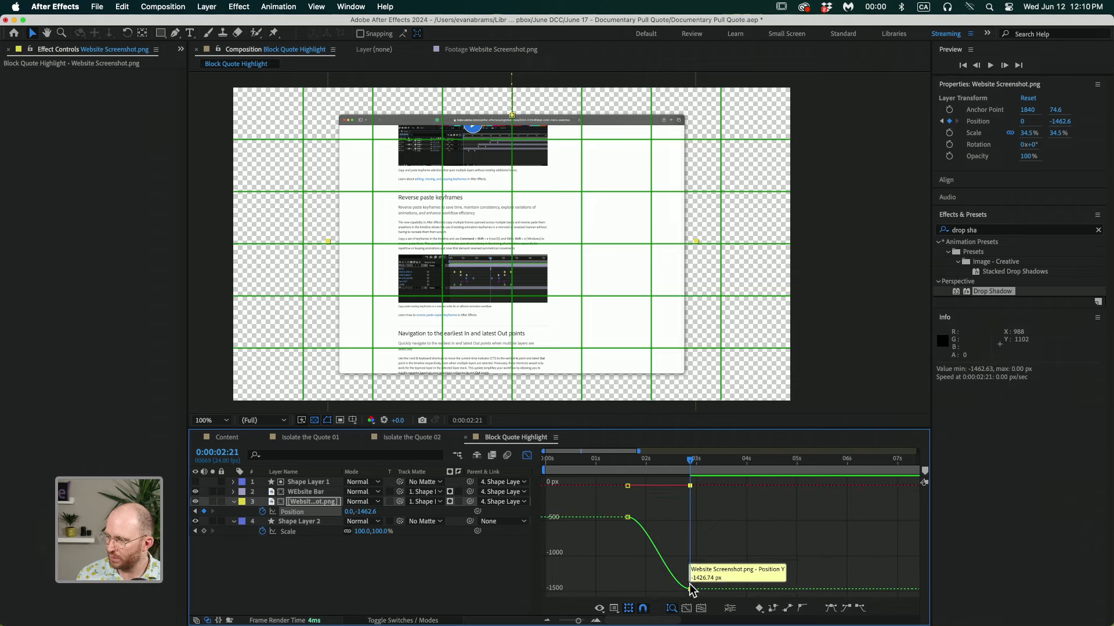
click(616, 607)
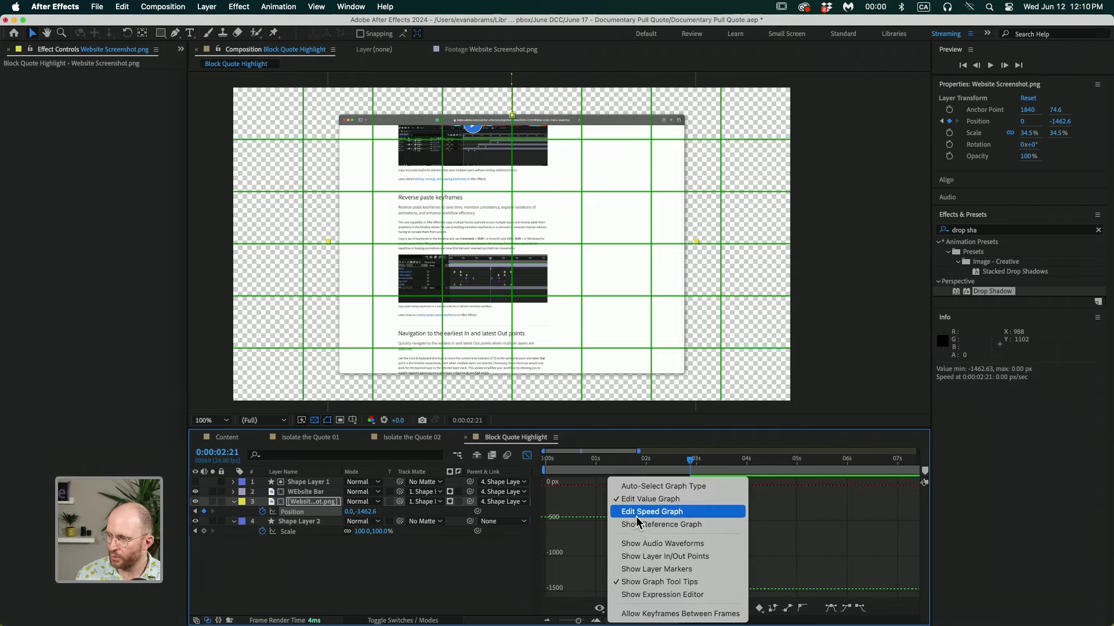
click(635, 512)
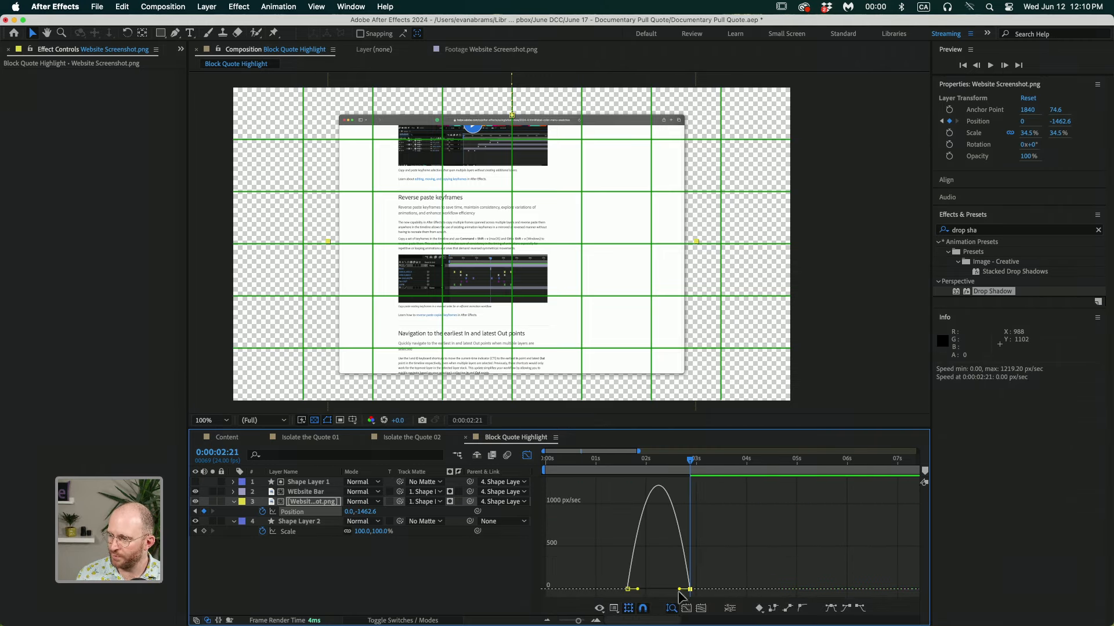
drag(684, 592, 658, 590)
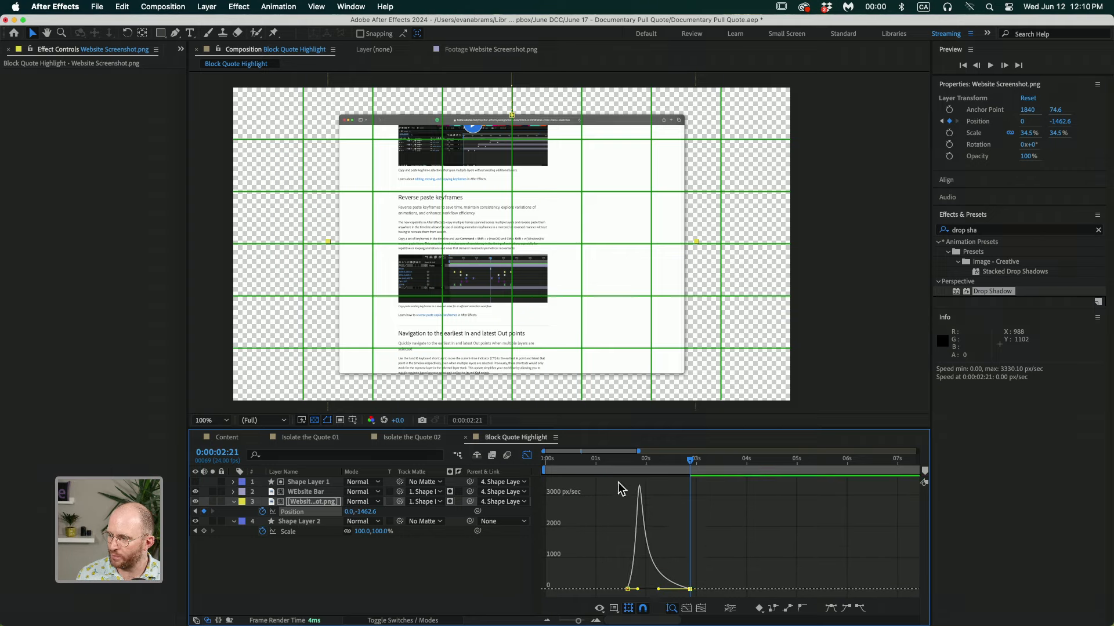
click(628, 461)
key(space)
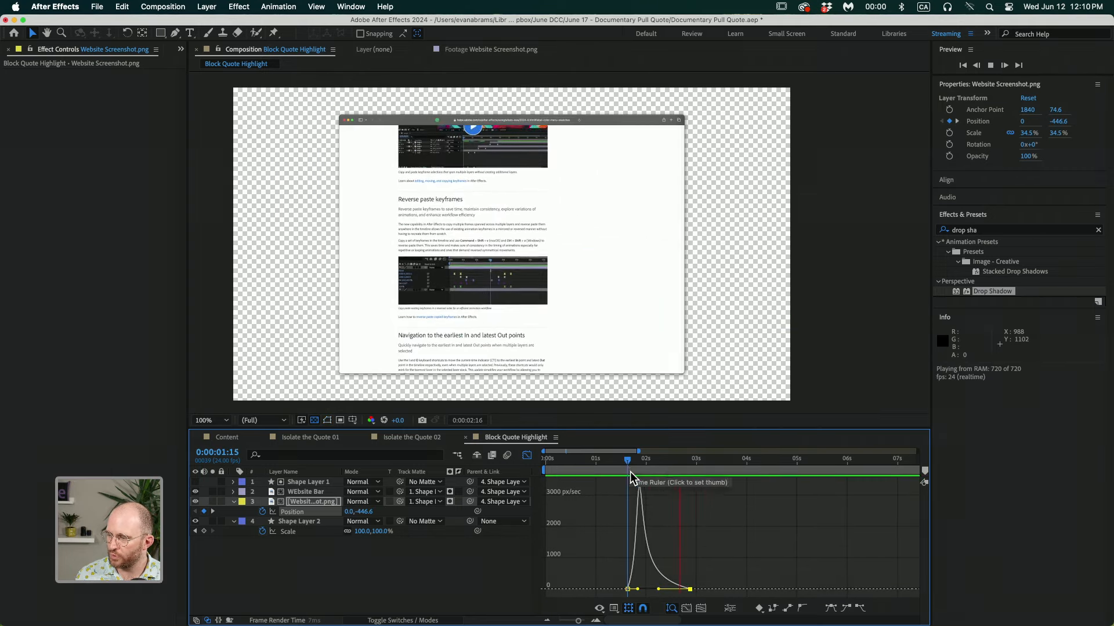
- In the speed graph, lengthen the first position keyframe's outgoing ease for a gentler scroll start, and preview from 0:00:01:11
click(620, 468)
key(space)
key(space)
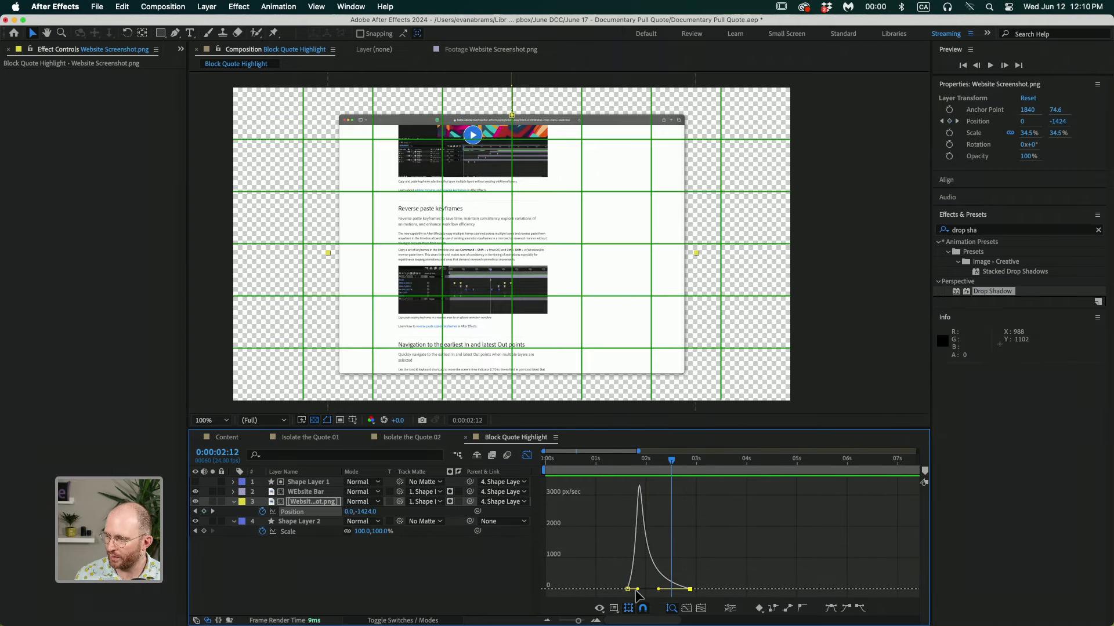
drag(637, 590, 660, 590)
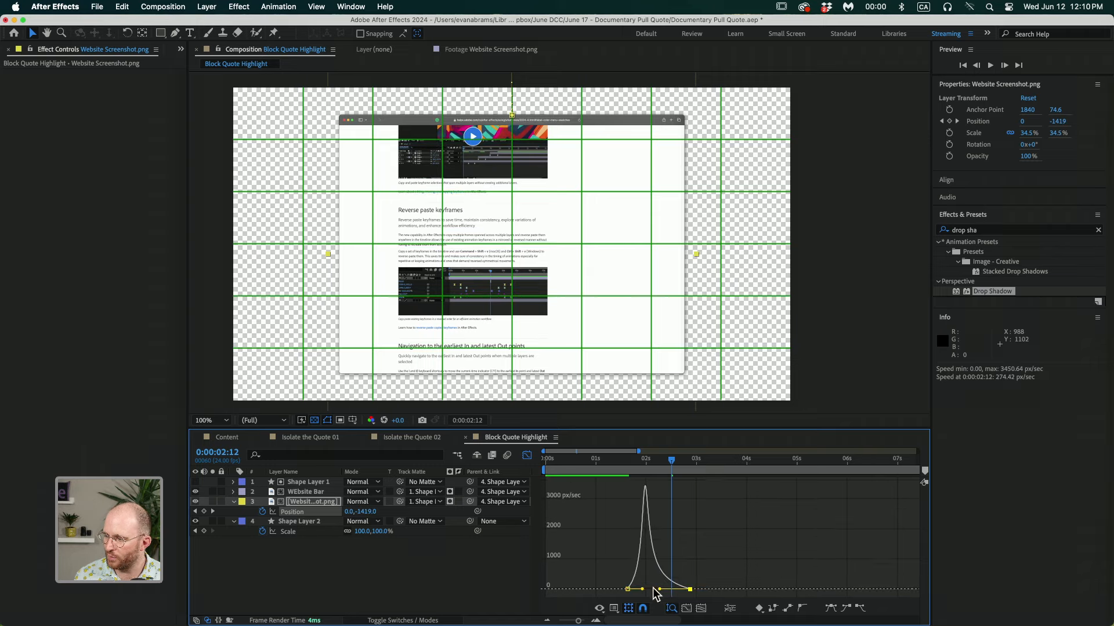
click(617, 463)
key(space)
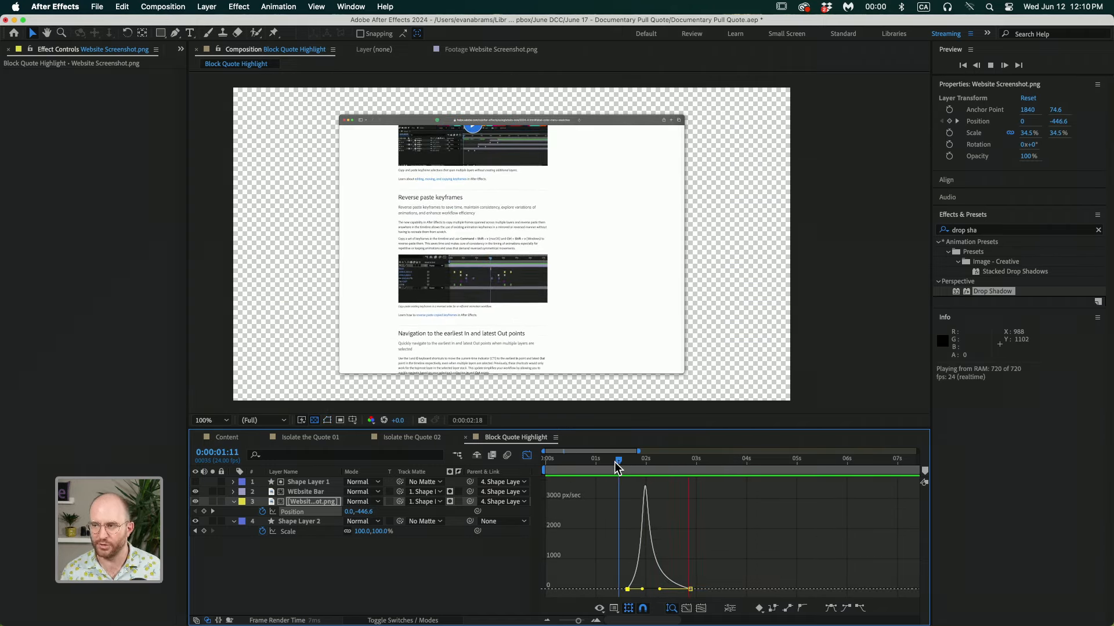
key(space)
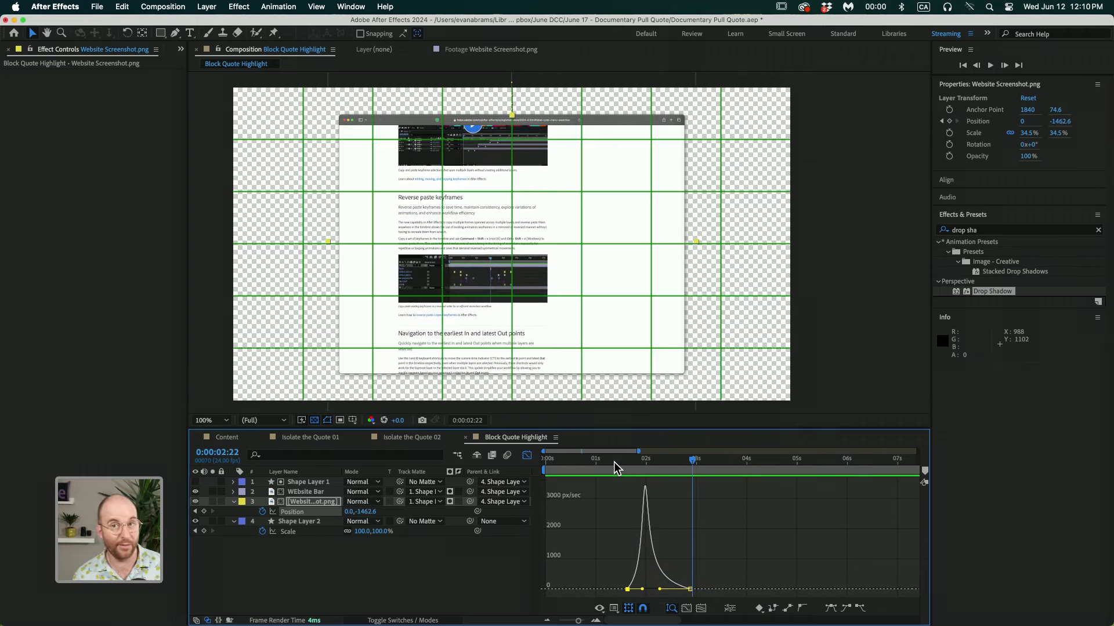
- Return the timeline to layer bars, collapse the screenshot layer's properties, and hide the proportional grid
click(528, 455)
click(572, 564)
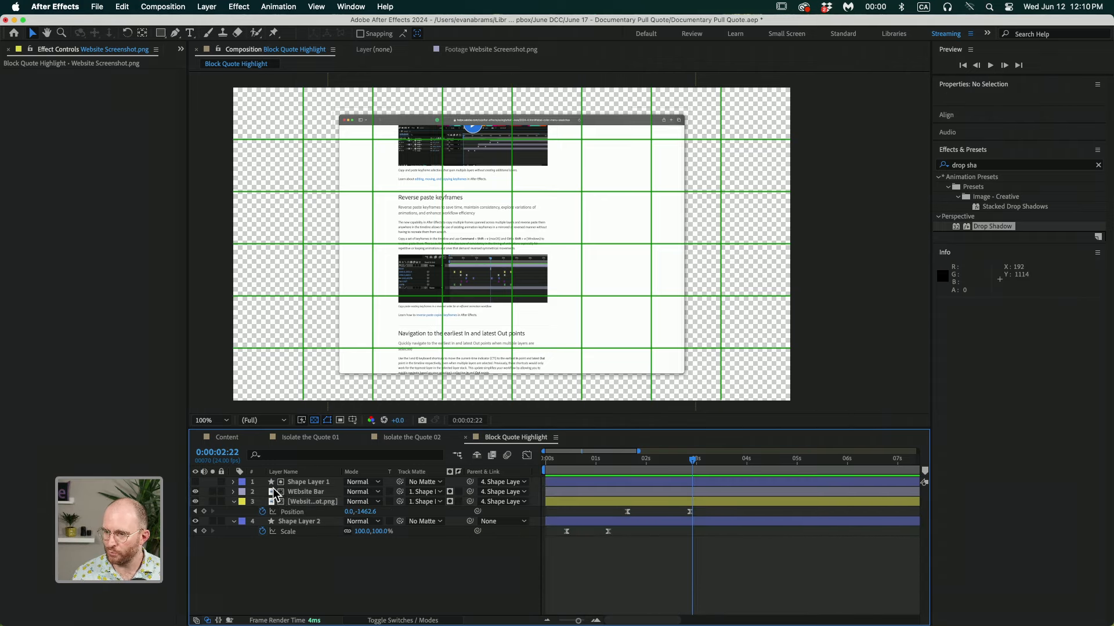
click(234, 502)
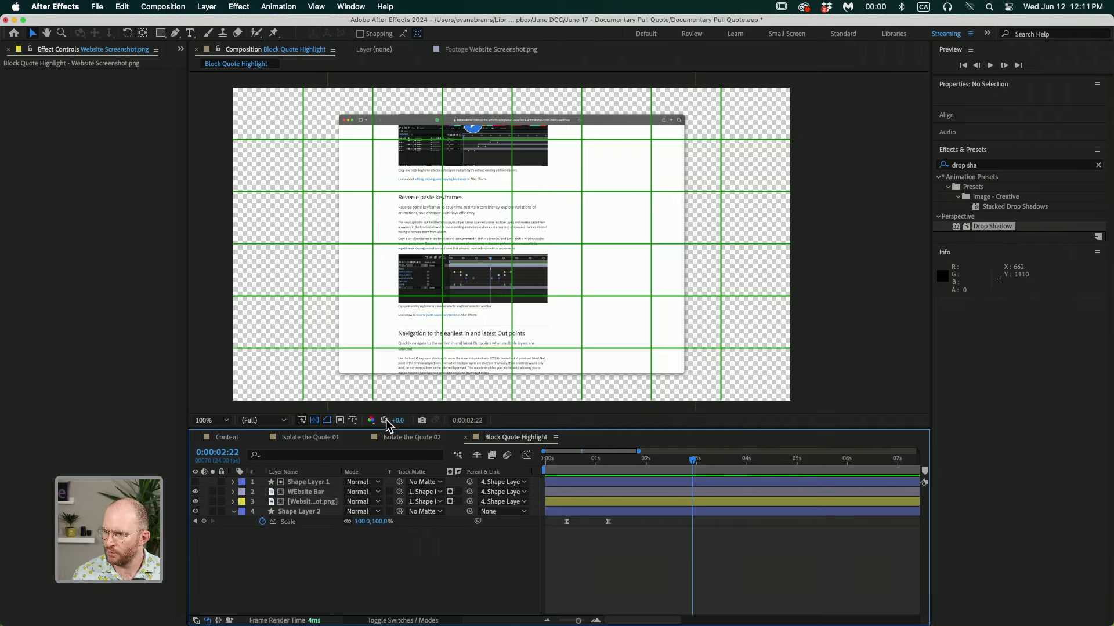
click(353, 421)
click(400, 439)
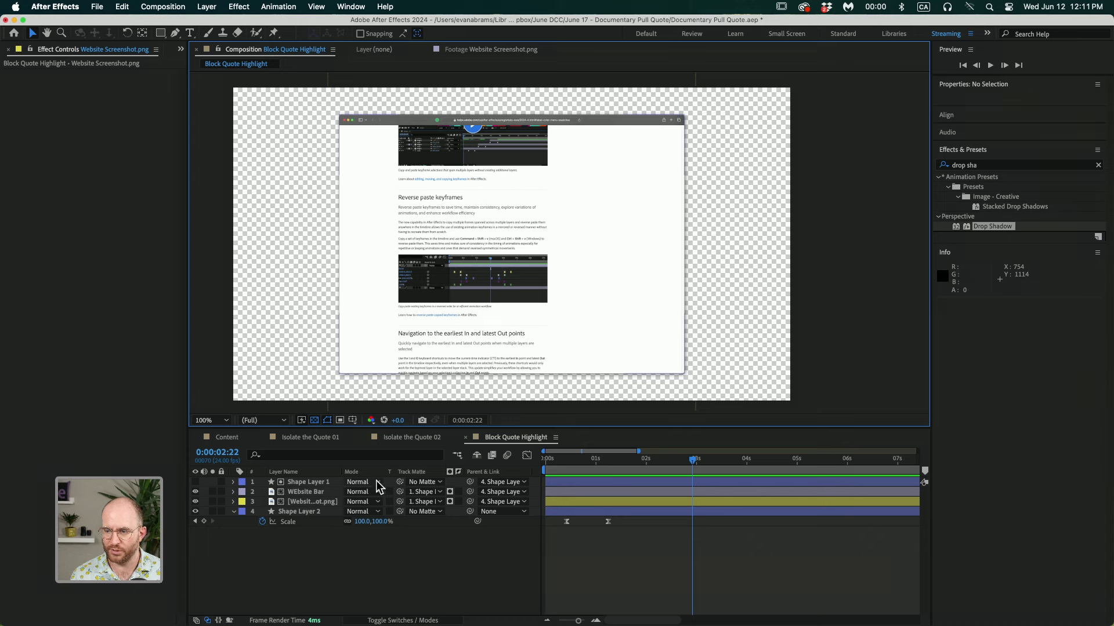
- Pre-compose all four layers into a new composition named "Content to highlight"
click(308, 482)
shift+click(313, 512)
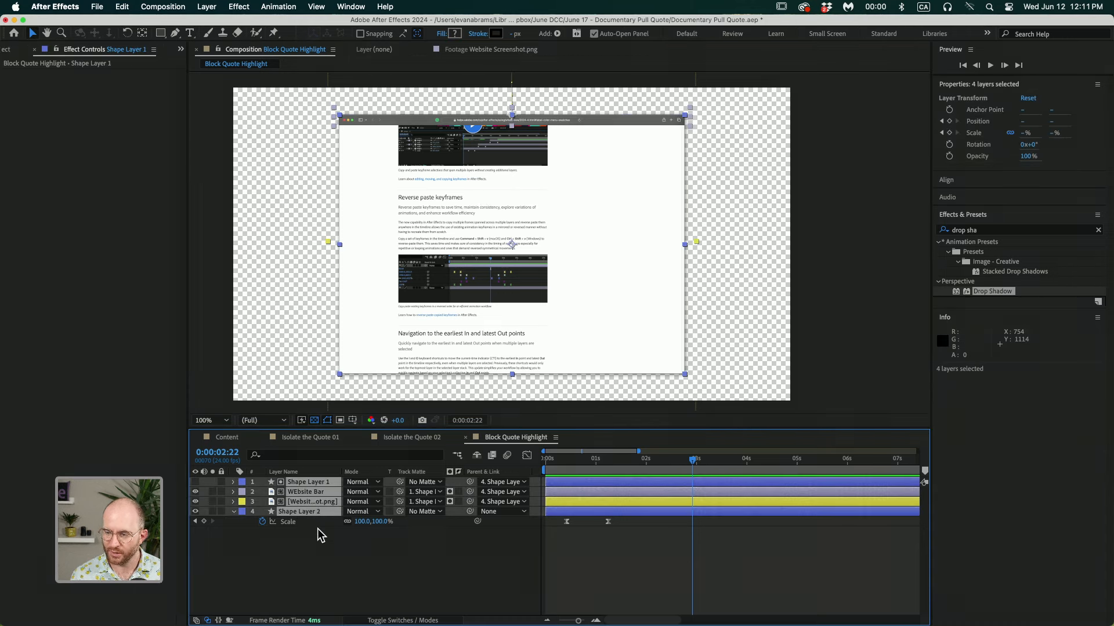
key(super+shift+c)
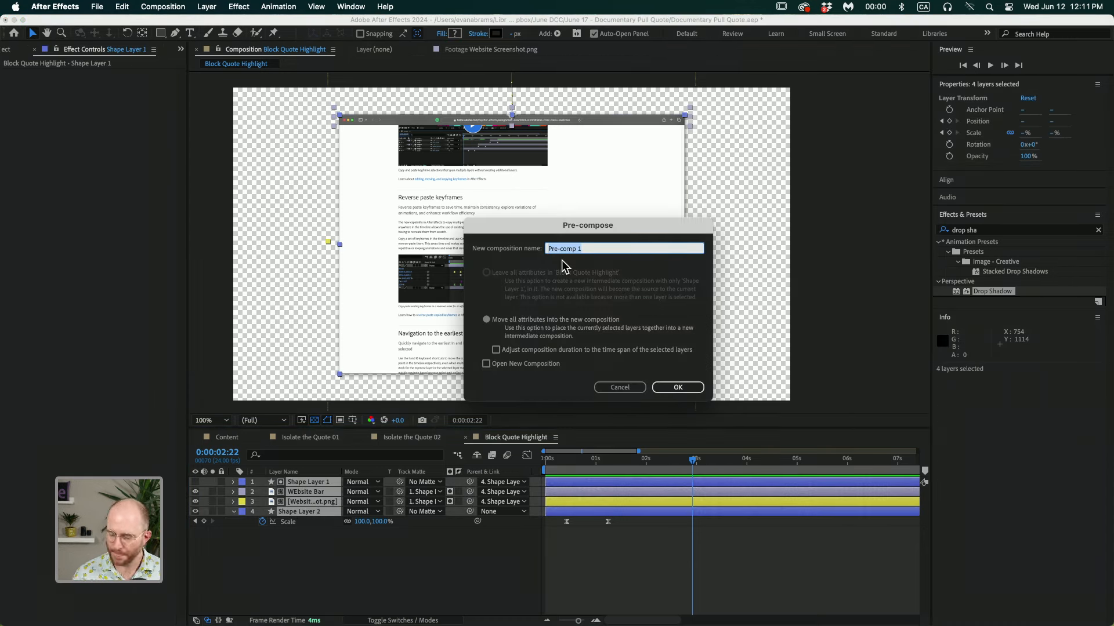
text(Content to highlight)
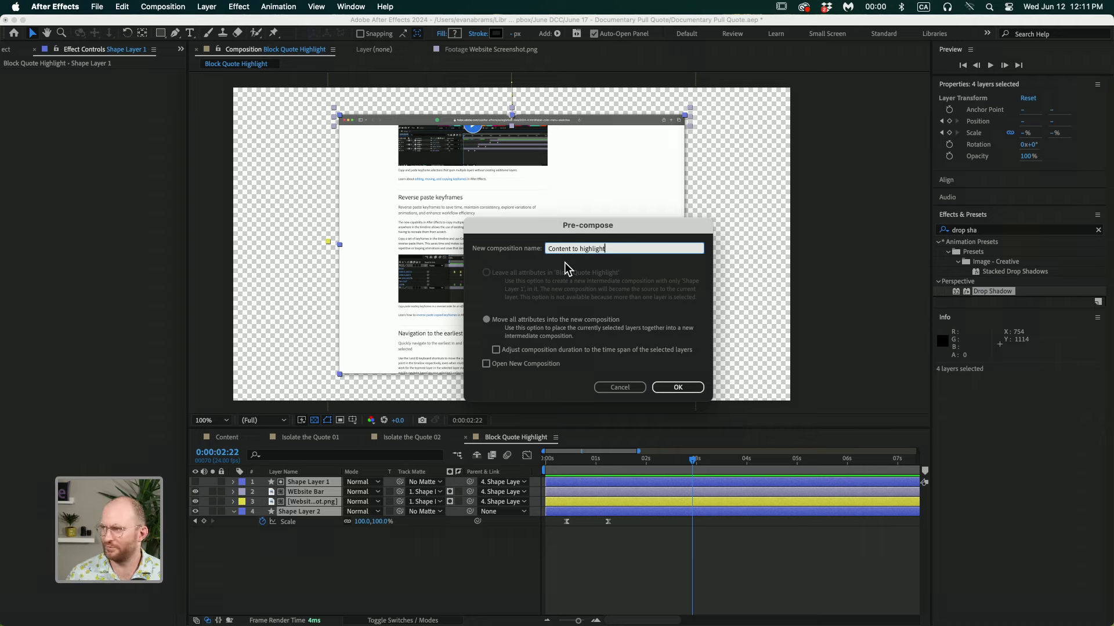
key(Return)
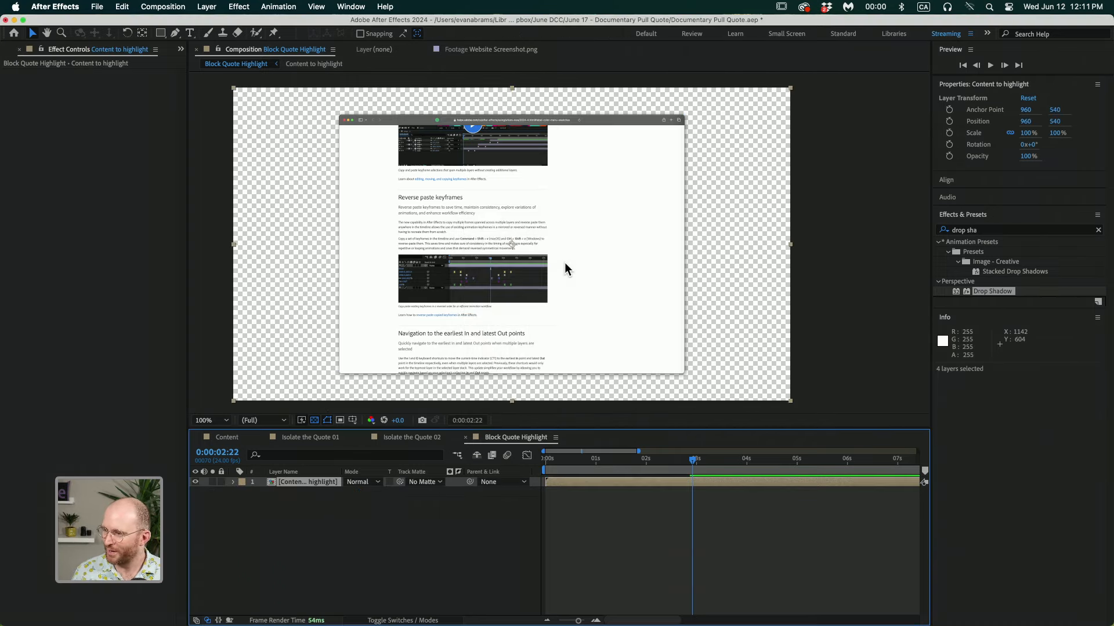
mouse_move(508, 230)
mouse_down()
mouse_move(539, 236)
mouse_move(526, 234)
mouse_up()
key(super+z)
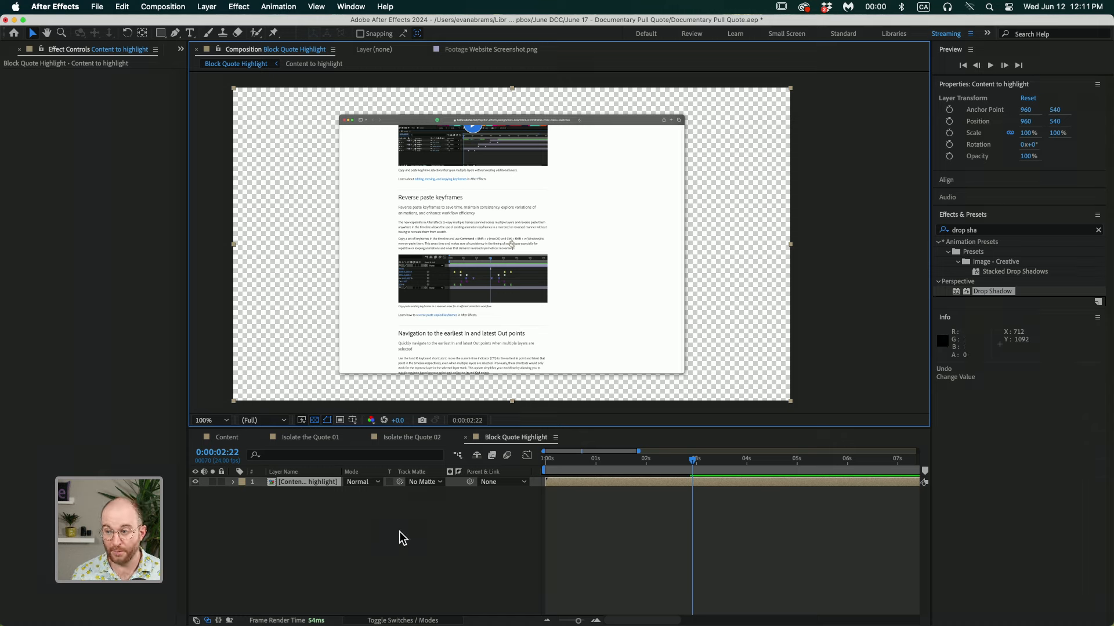
- Create a white 1920 × 1080 px comp-size solid and place it beneath the Content to highlight layer
click(345, 516)
right_click(337, 514)
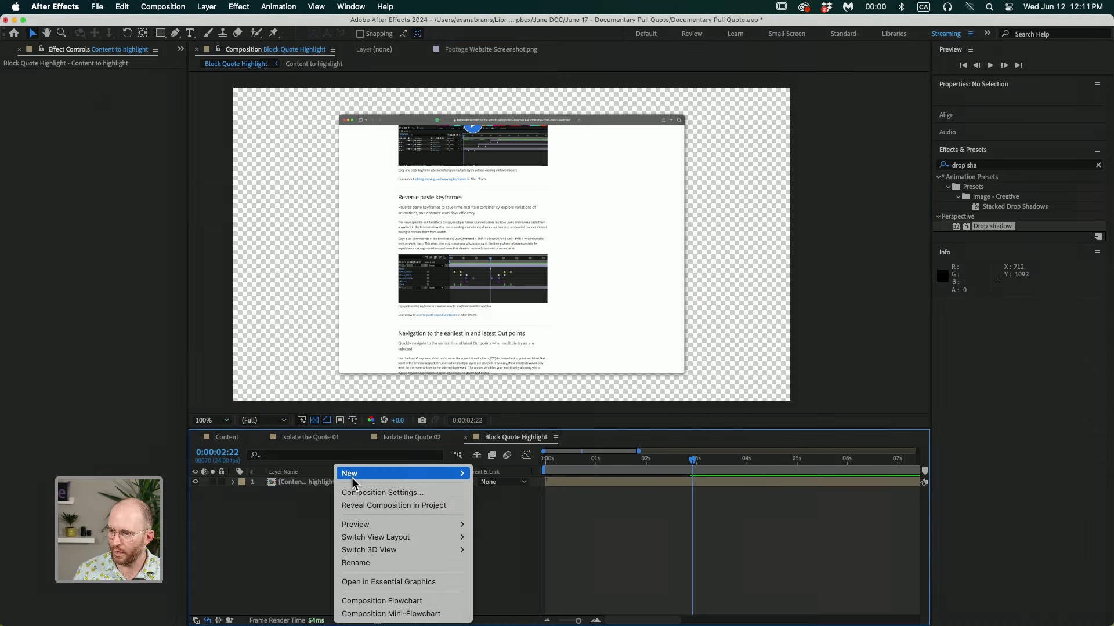
mouse_move(458, 473)
click(568, 513)
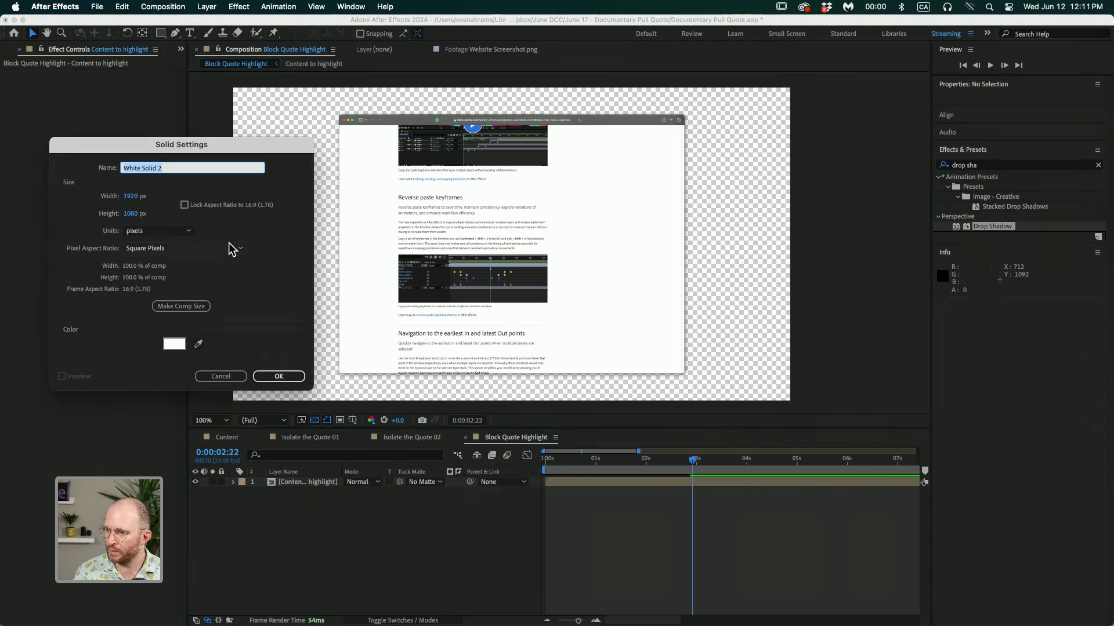
click(191, 310)
click(279, 376)
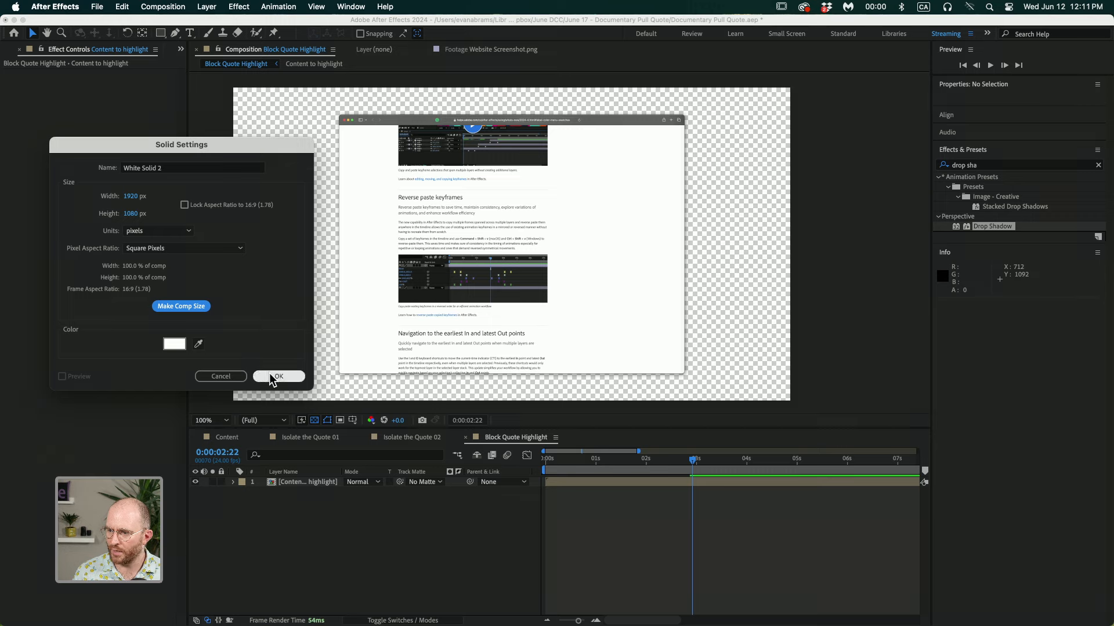
drag(297, 487, 297, 498)
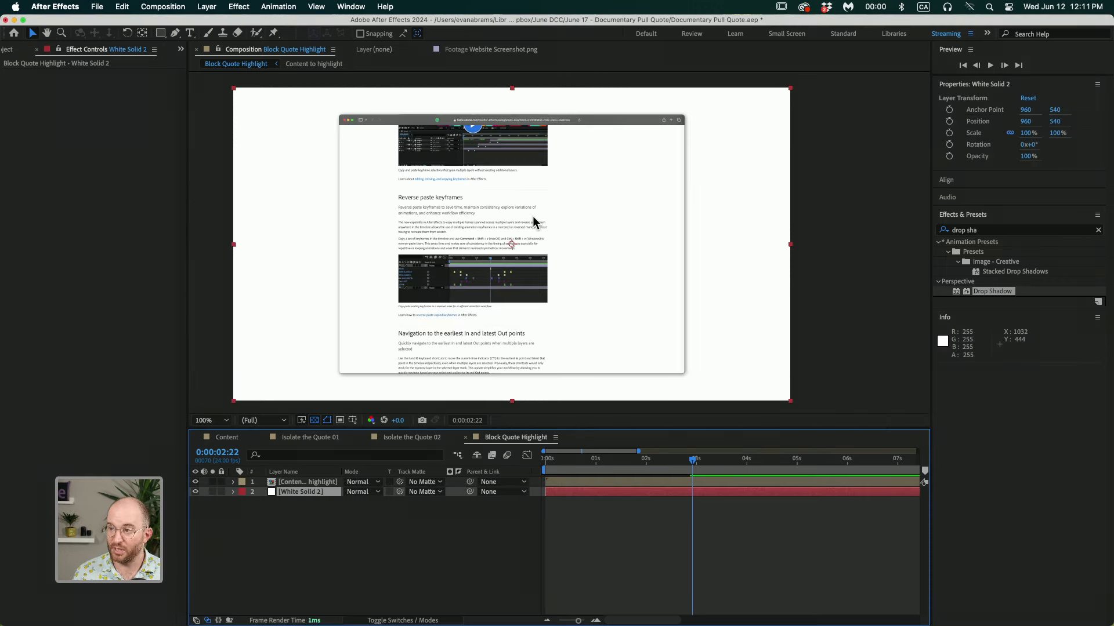
- Apply the Gradient Ramp effect to the white solid and swap its start and end colors
click(1027, 231)
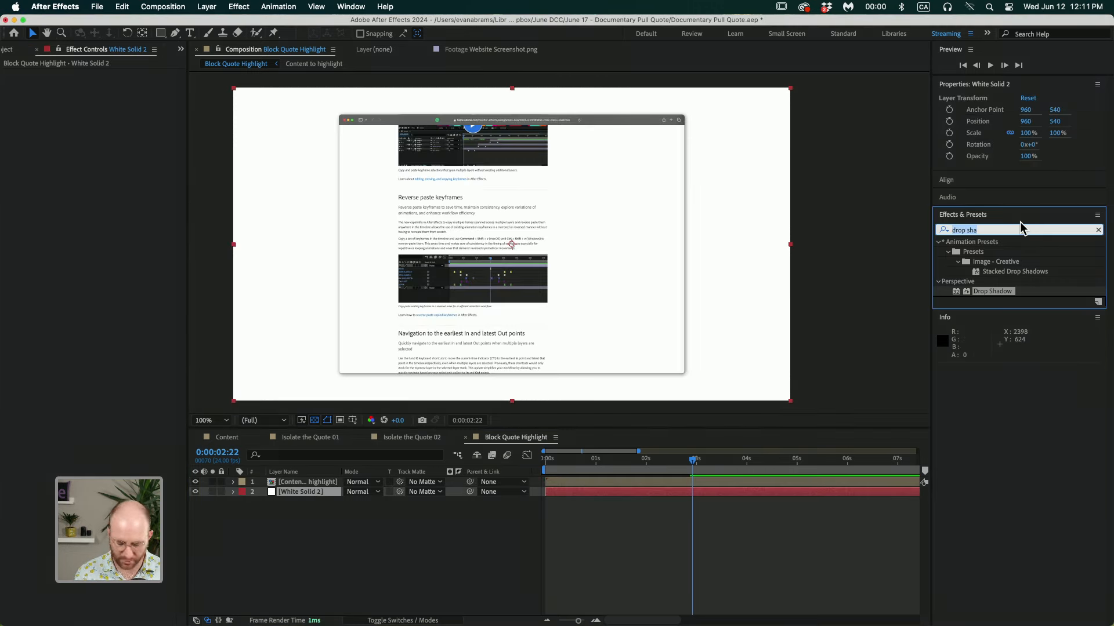
text(ramp)
click(1006, 253)
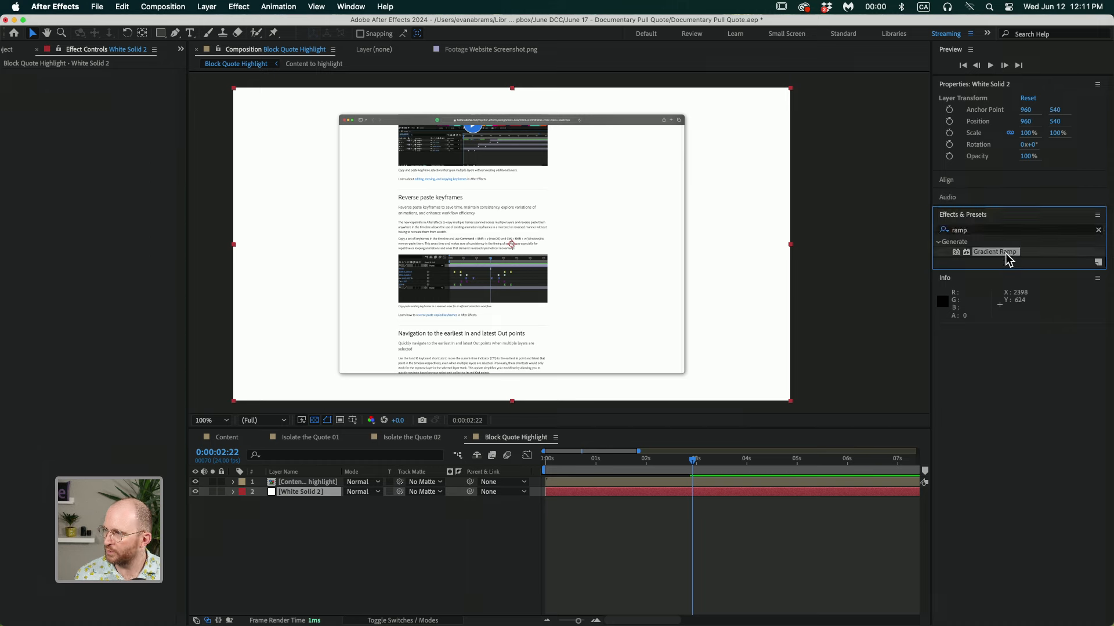
double_click(1009, 253)
click(145, 152)
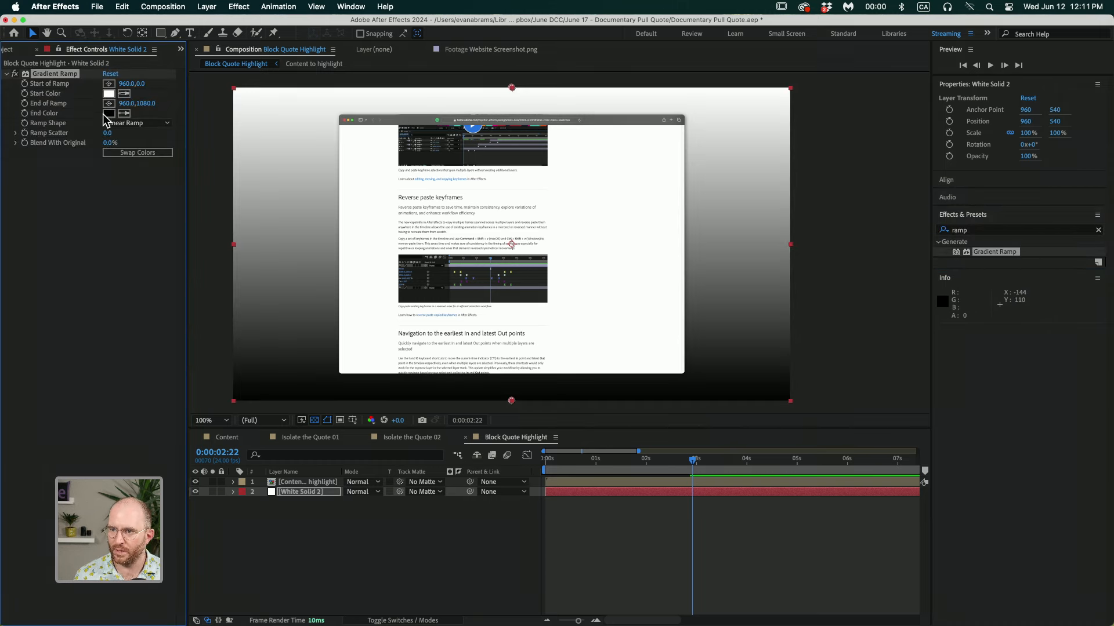
- Set the Gradient Ramp's start color to dark gray 424242
click(109, 93)
mouse_move(545, 271)
mouse_down()
mouse_move(484, 266)
mouse_move(464, 325)
mouse_move(415, 355)
mouse_up()
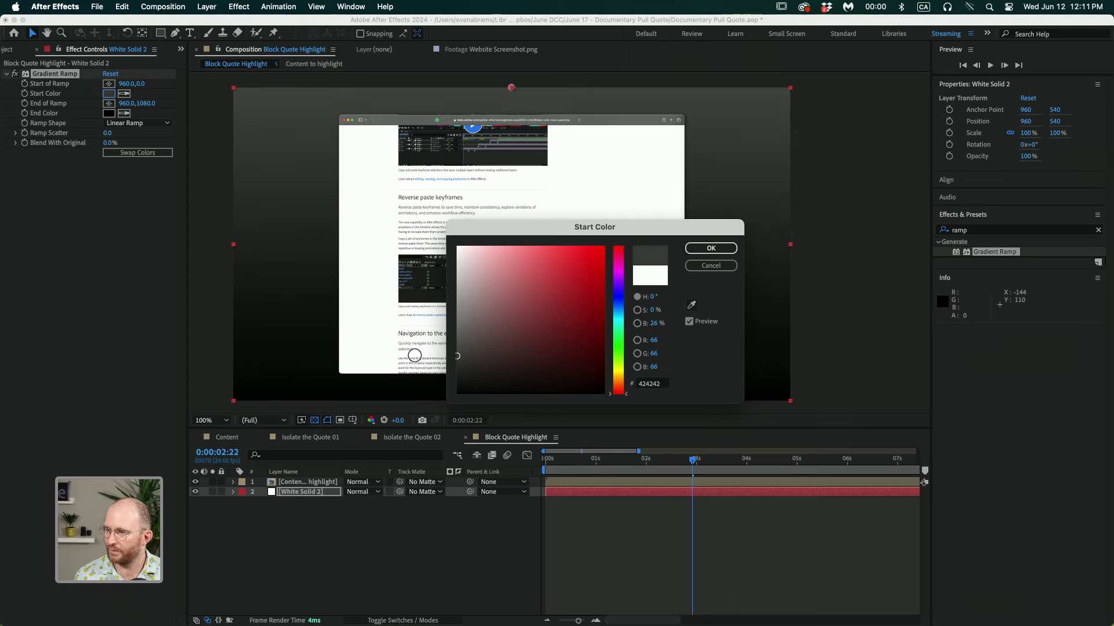
click(710, 248)
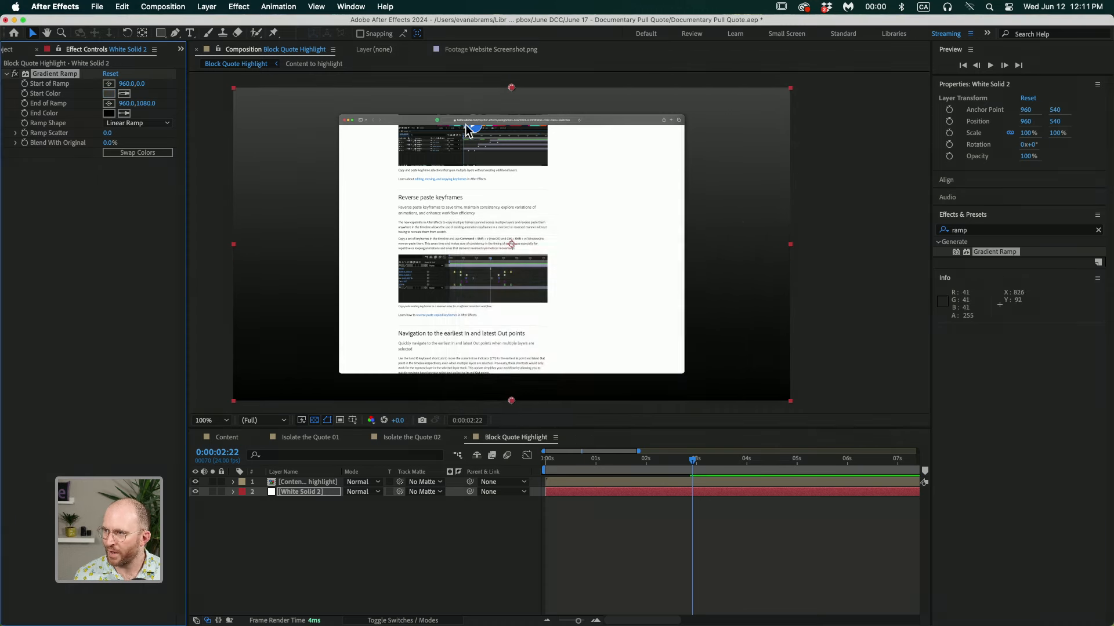
- Preview the whole composition from the start, with the browser window over the dark gradient background
key(comma)
key(comma)
drag(567, 462, 530, 461)
key(space)
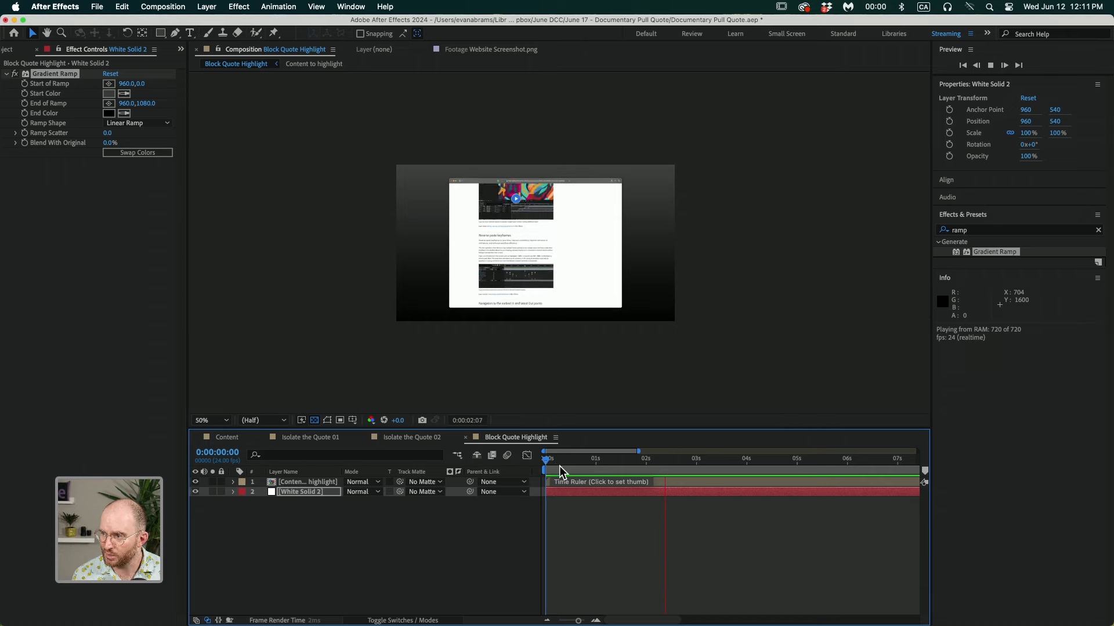
click(625, 544)
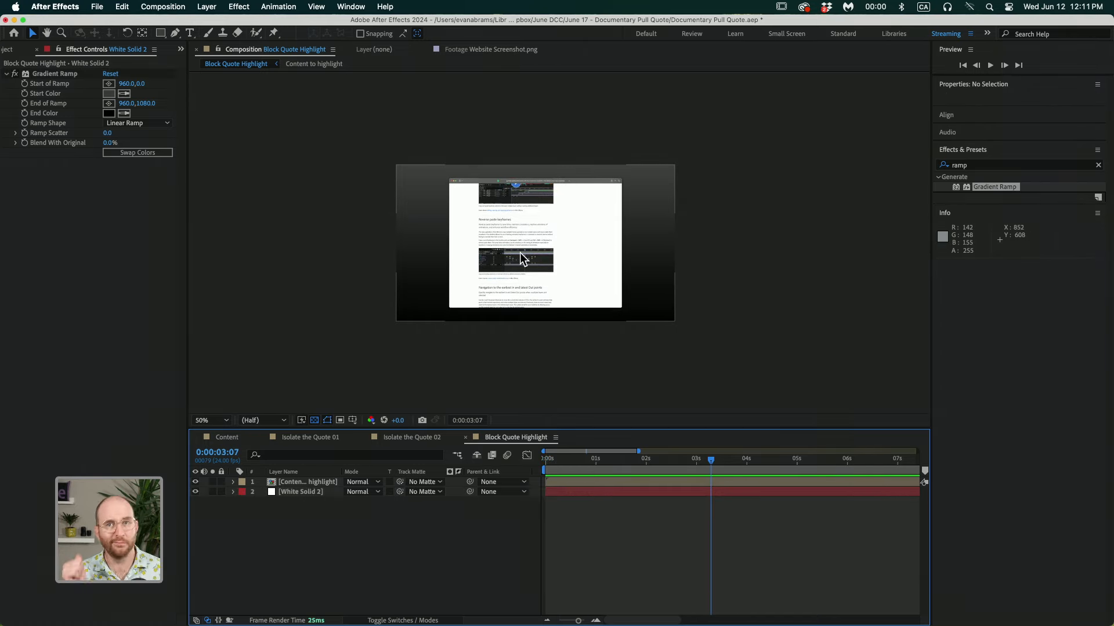
- Duplicate the Content to highlight layer and draw a rectangular mask of about 534 × 59 px around the "Copy a set of keyframes" paragraph
scroll(522, 258, up, 4)
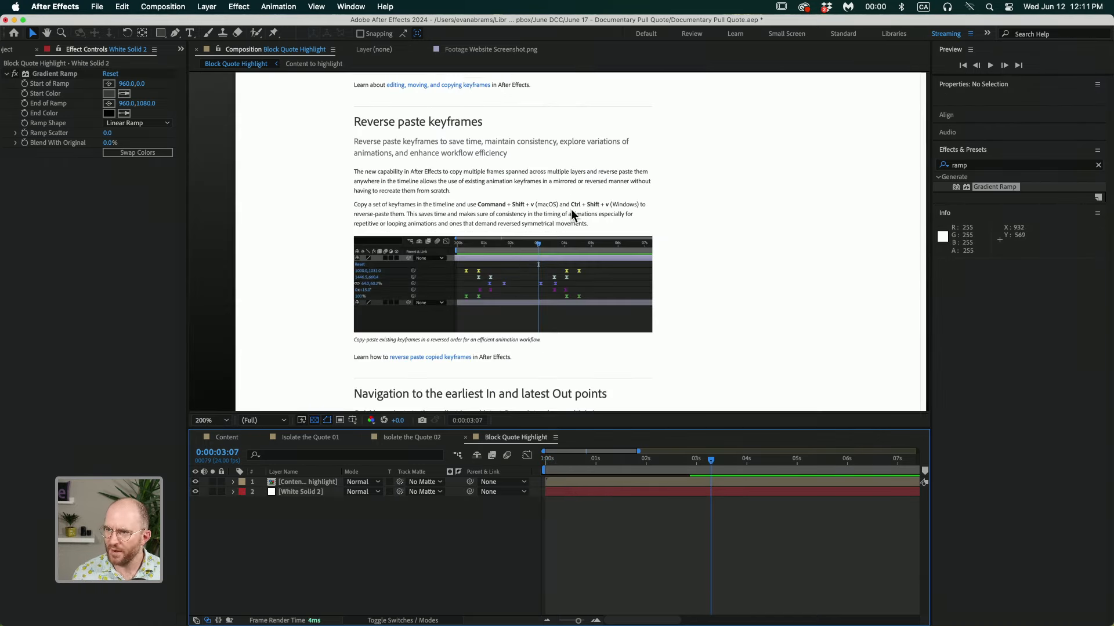
click(709, 482)
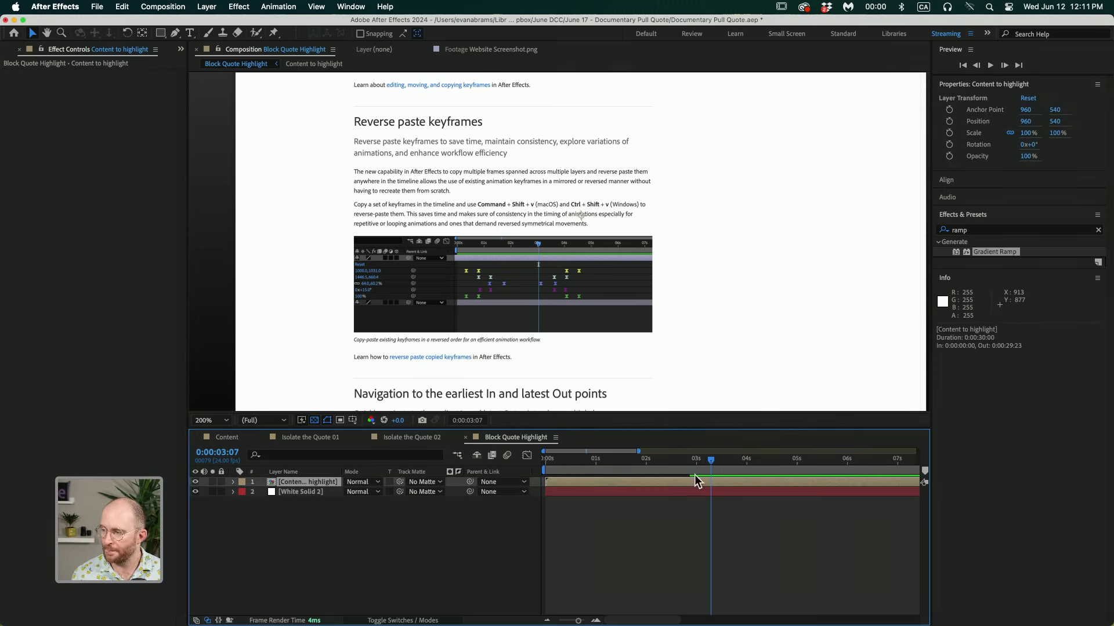
key(minus)
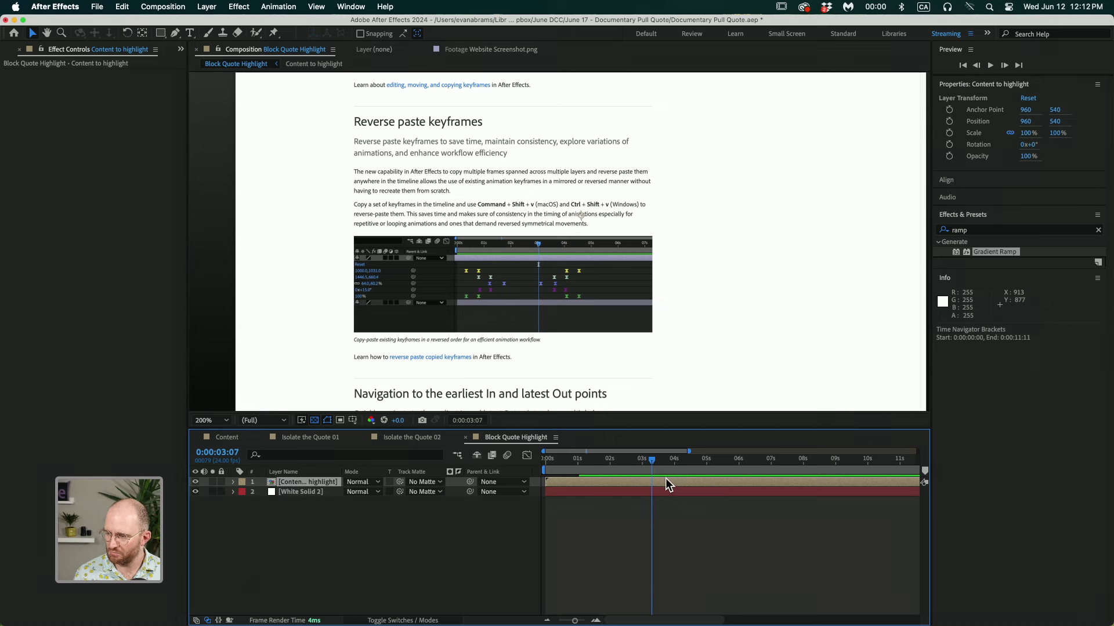
key(super+d)
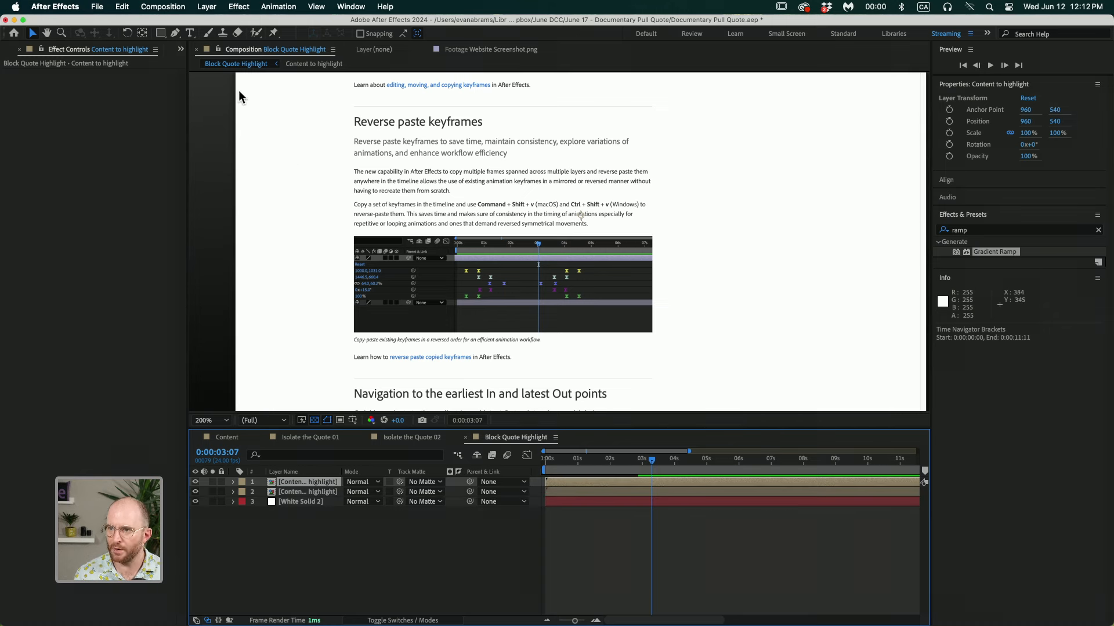
click(161, 33)
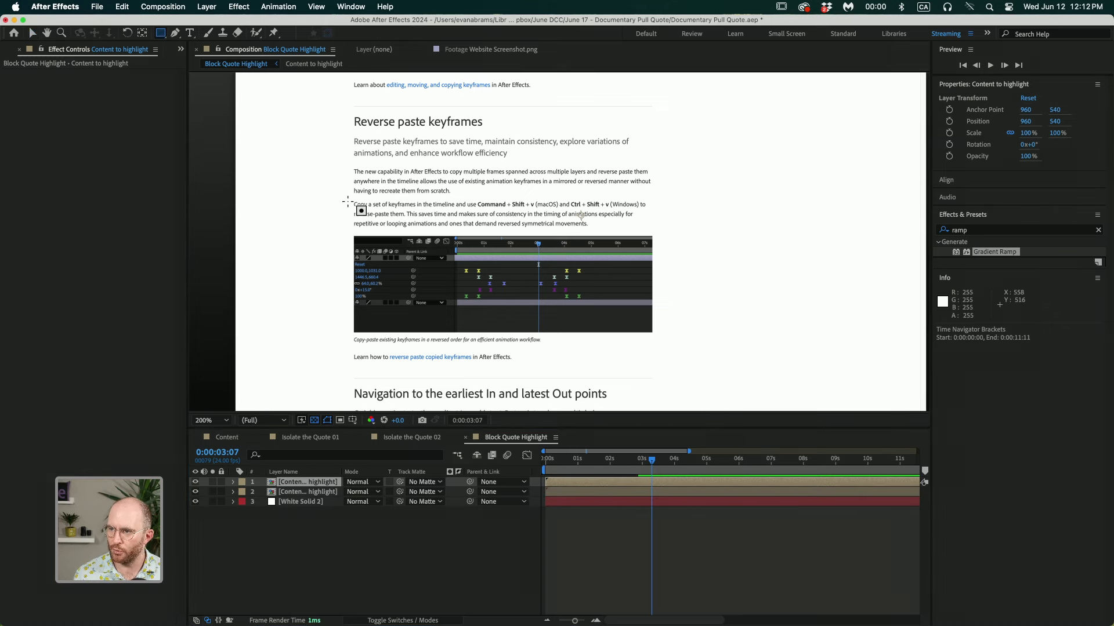
drag(348, 200, 658, 234)
key(v)
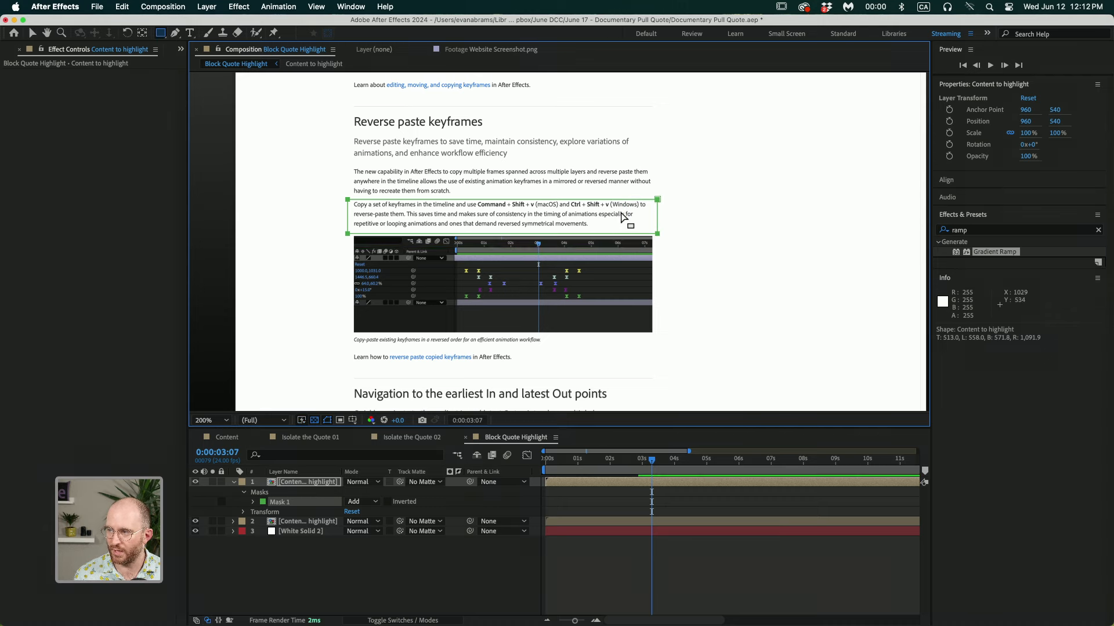
- Solo the masked duplicate and extend the mask's top edge to about 110% height and its right edge to about 100.4% width
scroll(621, 212, up, 2)
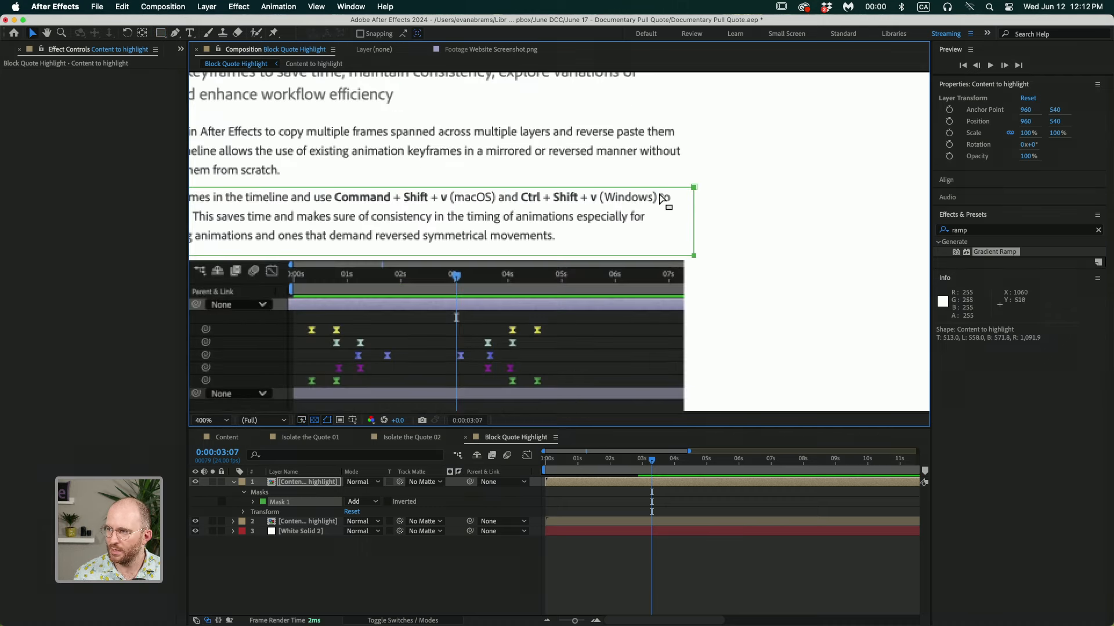
click(212, 482)
scroll(485, 199, down, 2)
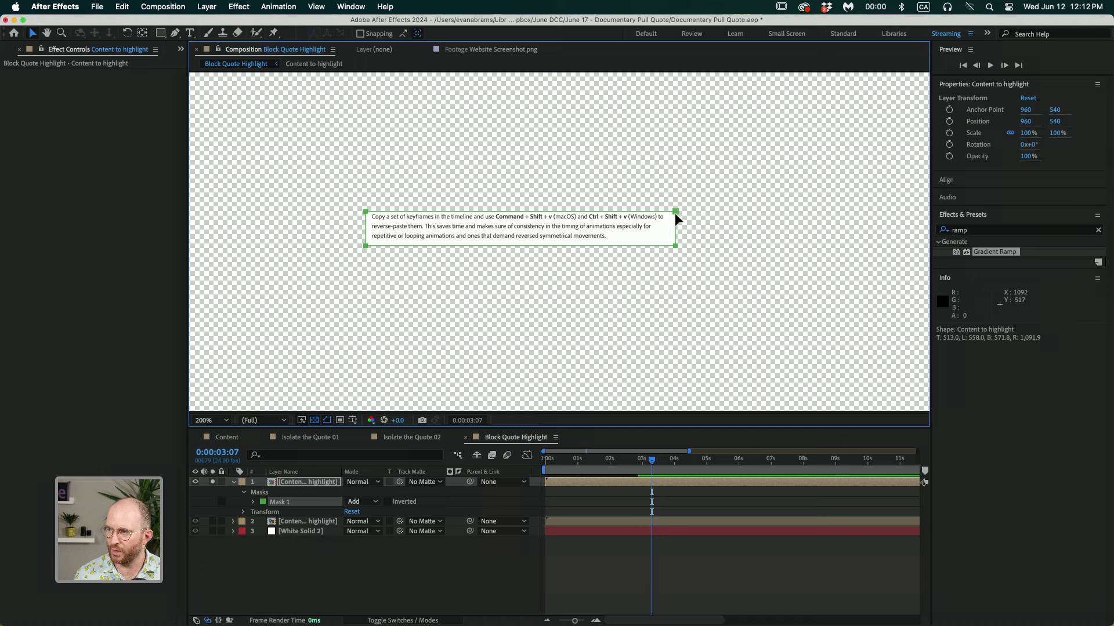
double_click(676, 219)
scroll(547, 207, up, 2)
drag(491, 217, 493, 212)
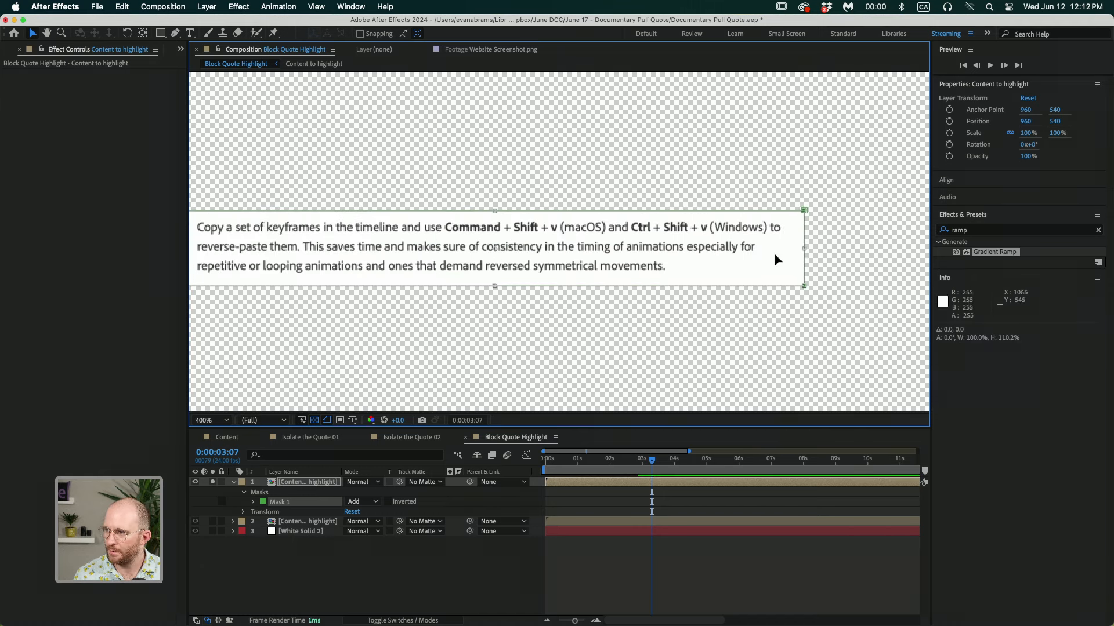
drag(804, 249, 806, 249)
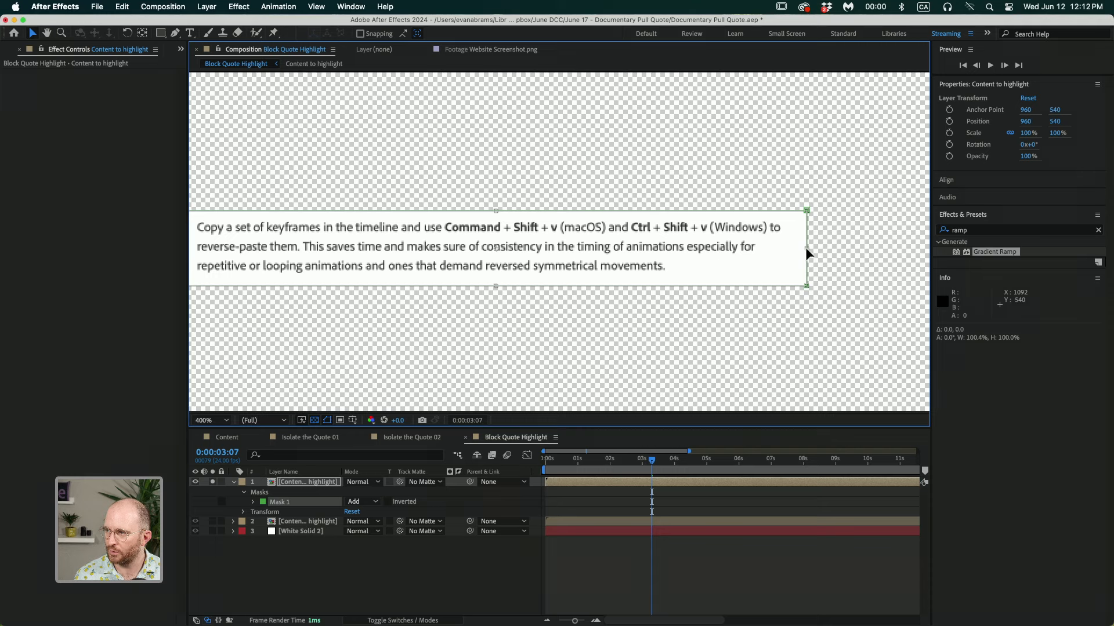
scroll(720, 248, down, 2)
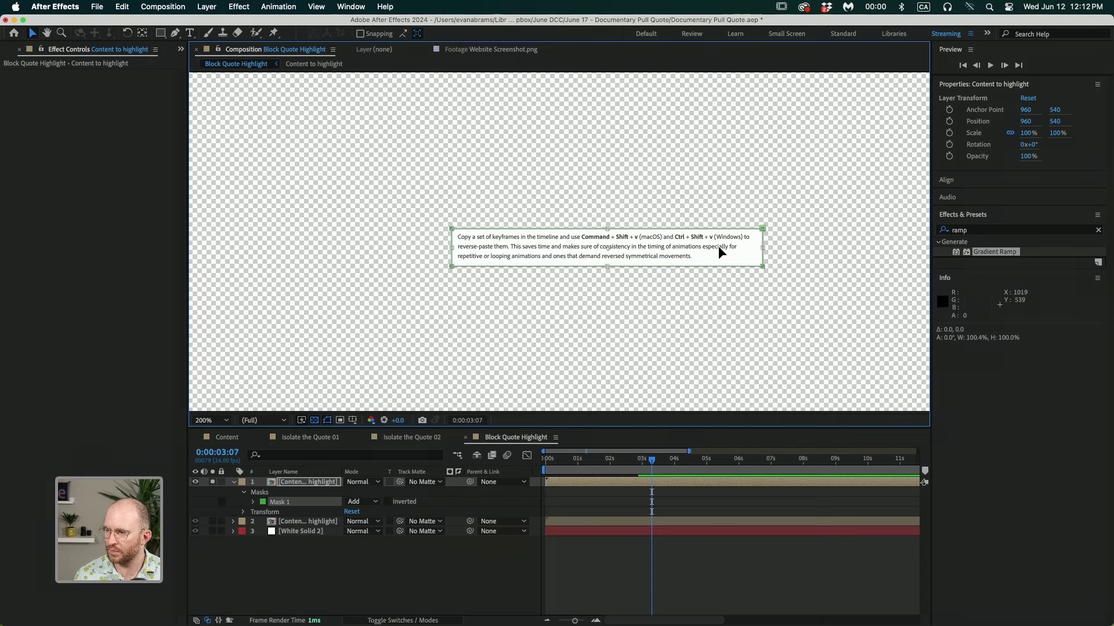
click(621, 497)
click(635, 481)
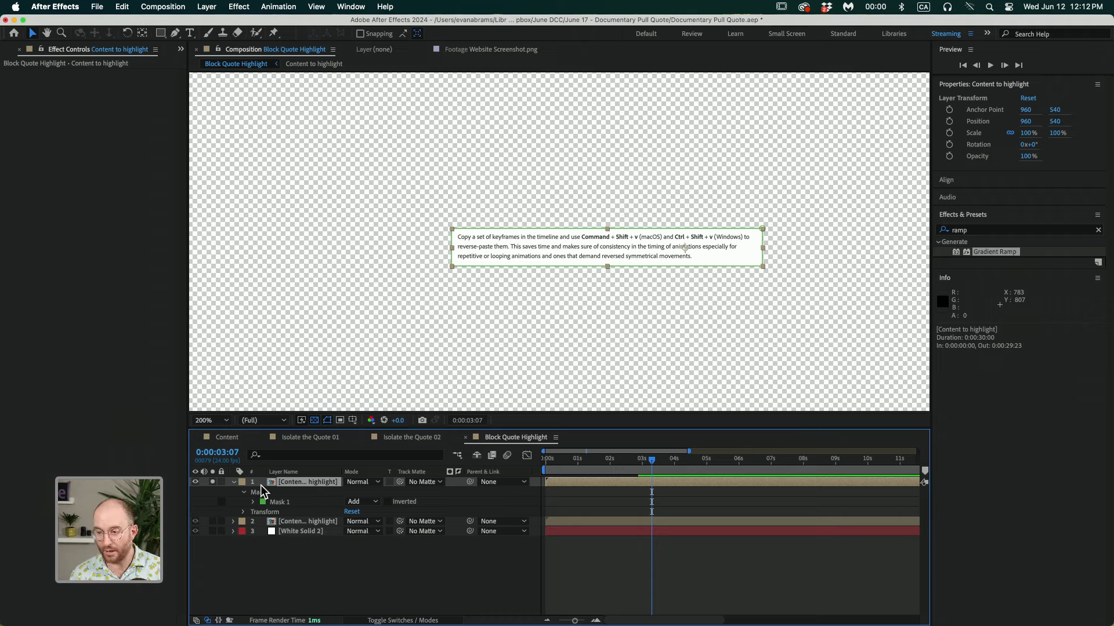
- Unsolo the masked paragraph duplicate and center its anchor point within the masked area
click(213, 483)
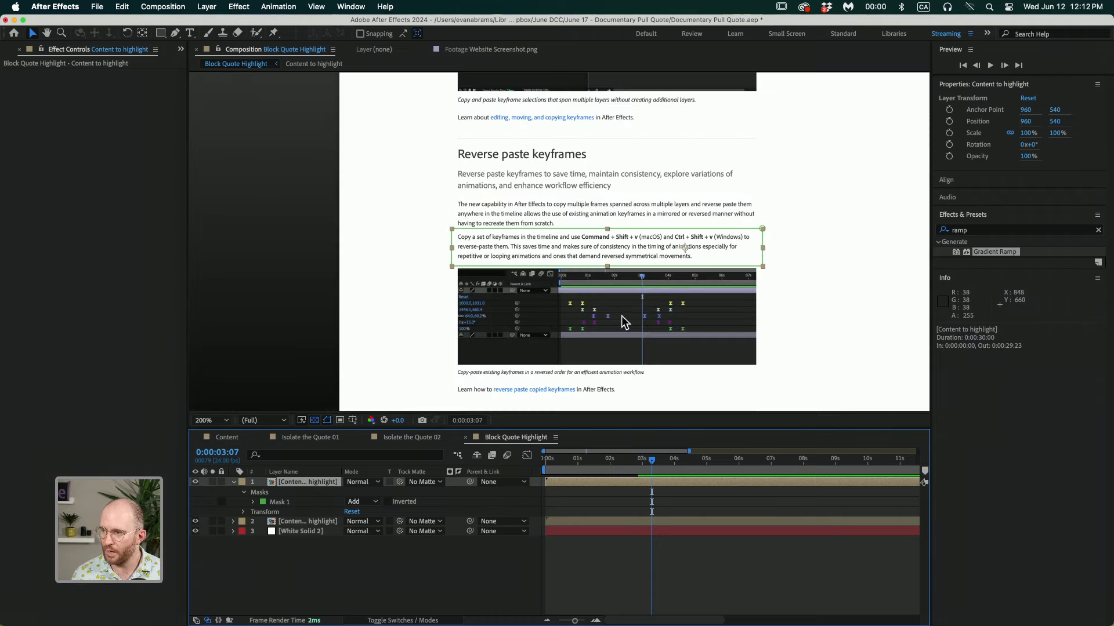
drag(633, 257, 609, 261)
key(super+z)
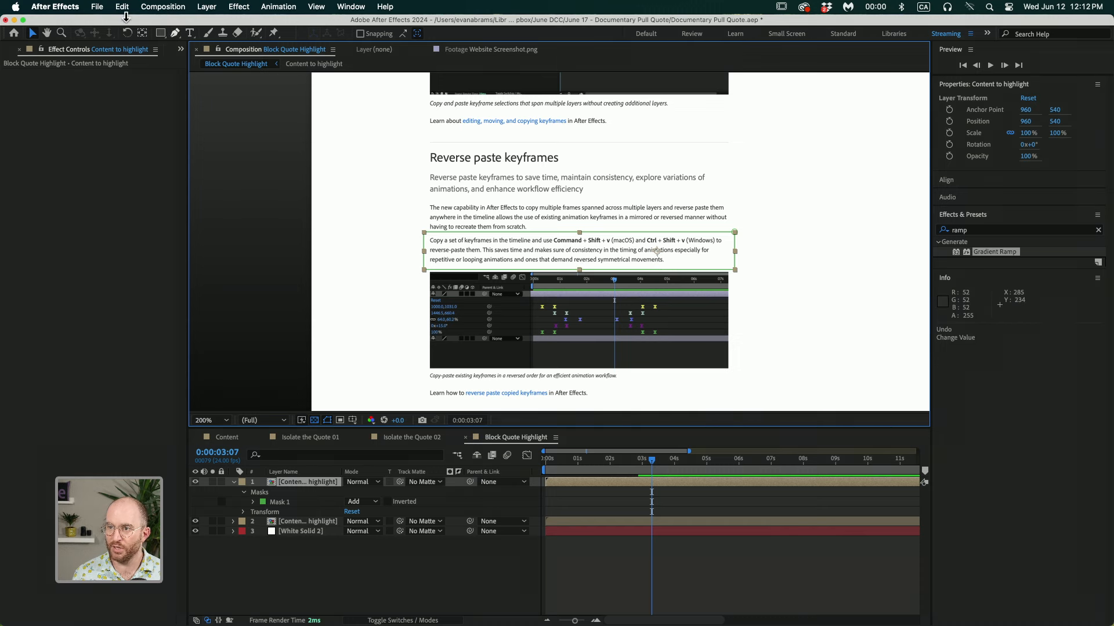
click(142, 34)
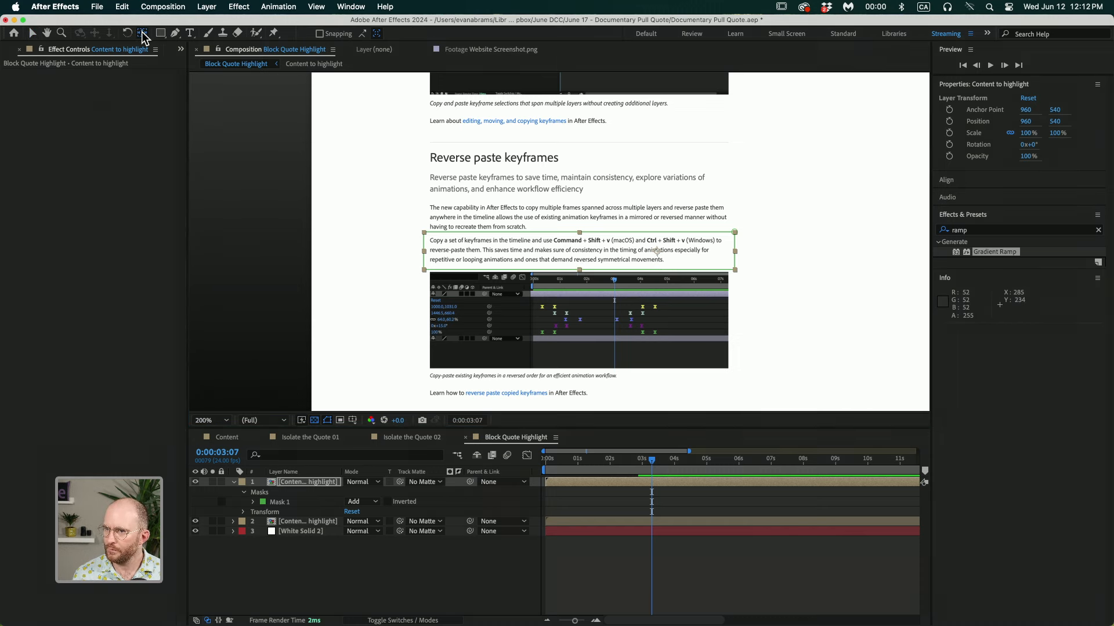
key(super+alt+Home)
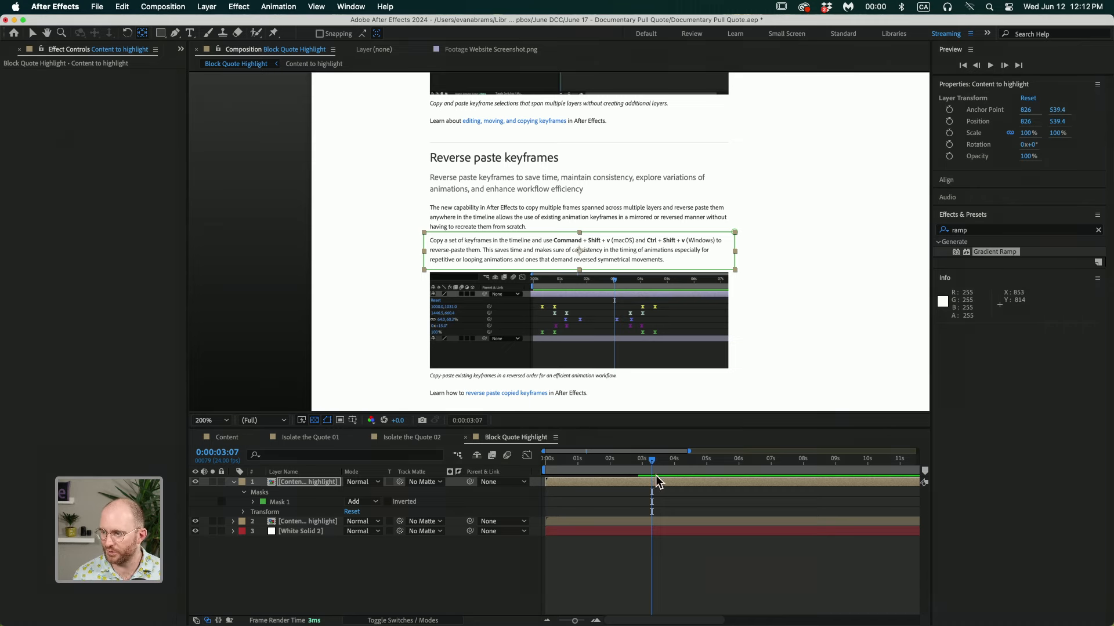
- Move the current time to 0:00:03:00, keeping the masked duplicate selected
drag(650, 460, 632, 473)
scroll(641, 338, down, 1)
key(v)
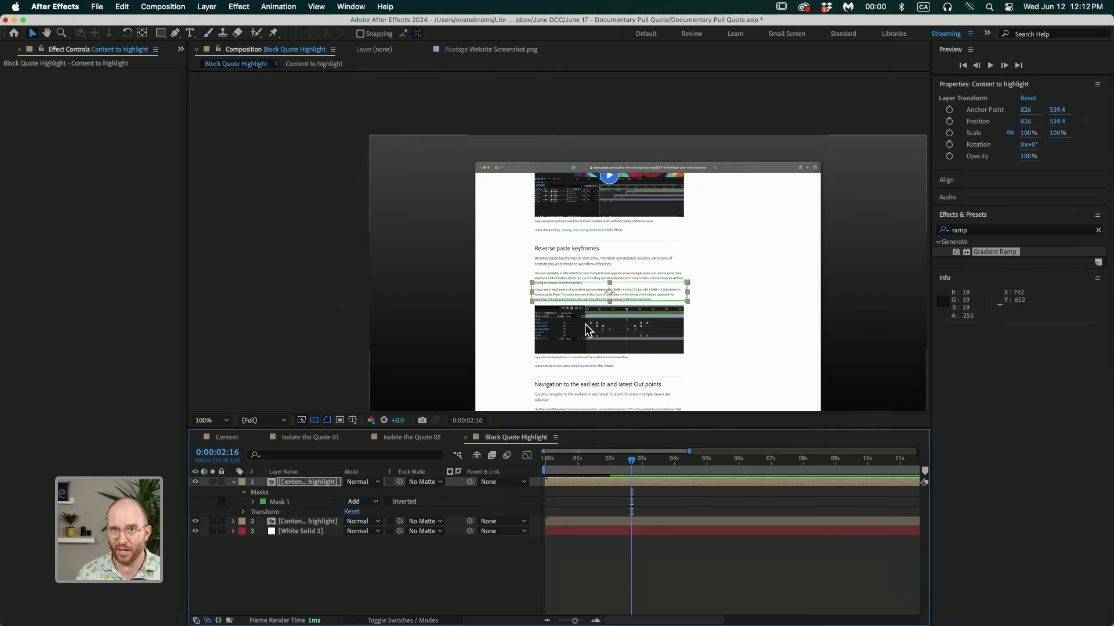
mouse_move(624, 464)
mouse_down()
mouse_move(604, 465)
mouse_move(642, 464)
mouse_up()
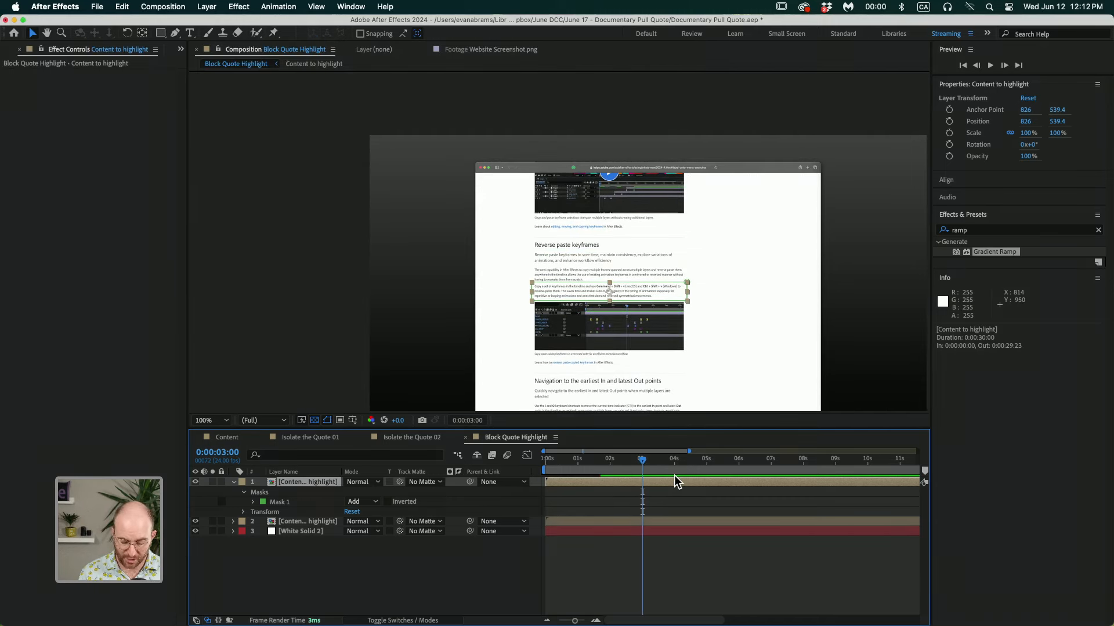
key(alt+bracketleft)
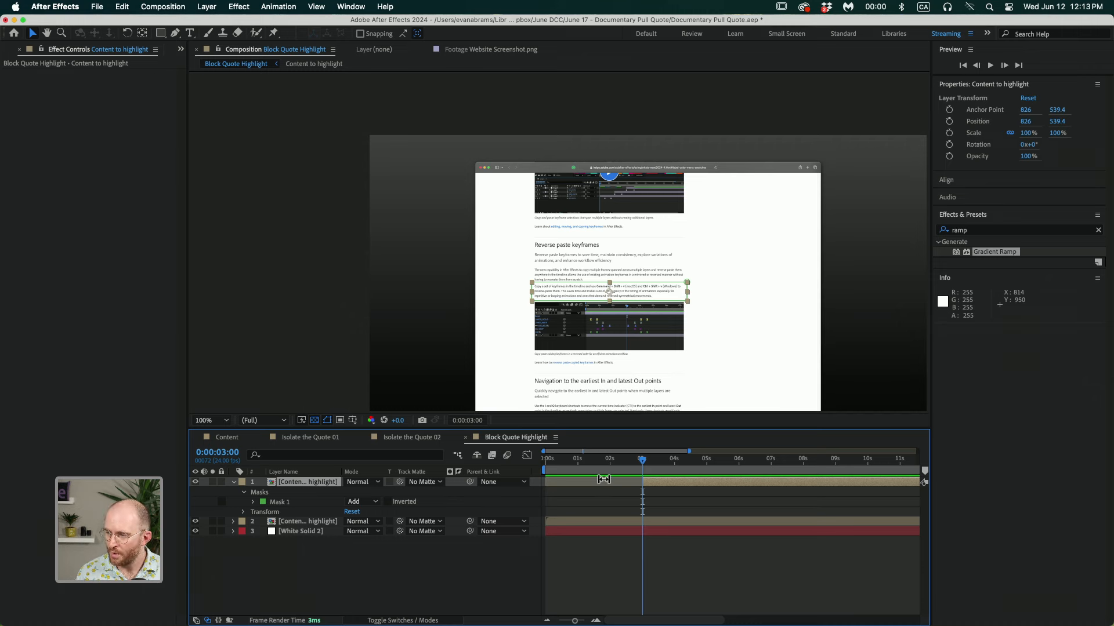
drag(603, 479, 605, 482)
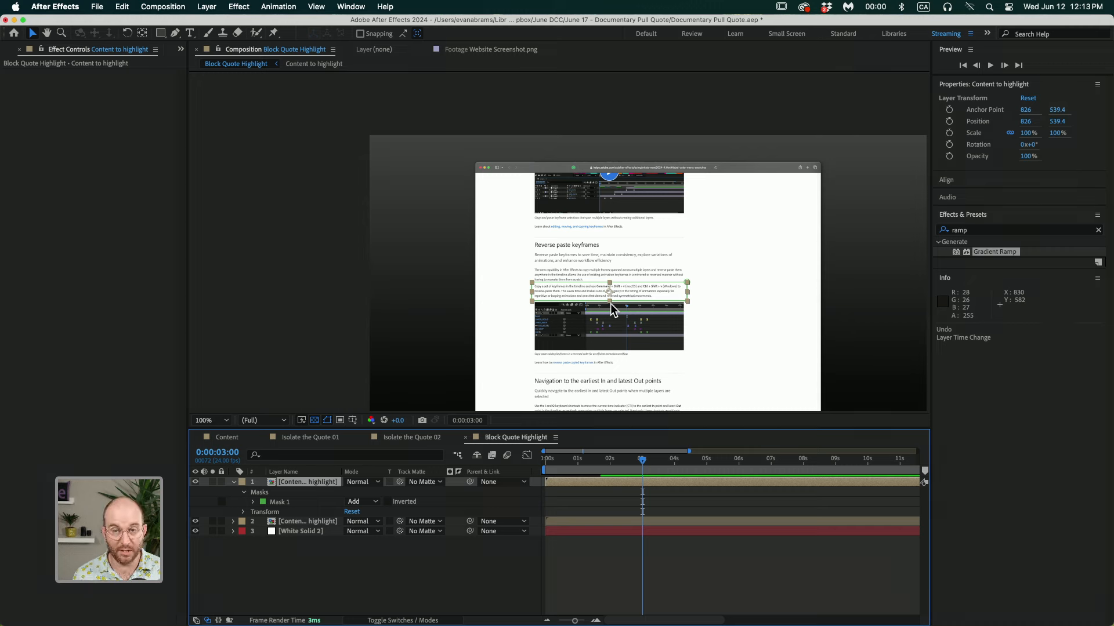
key(alt+bracketleft)
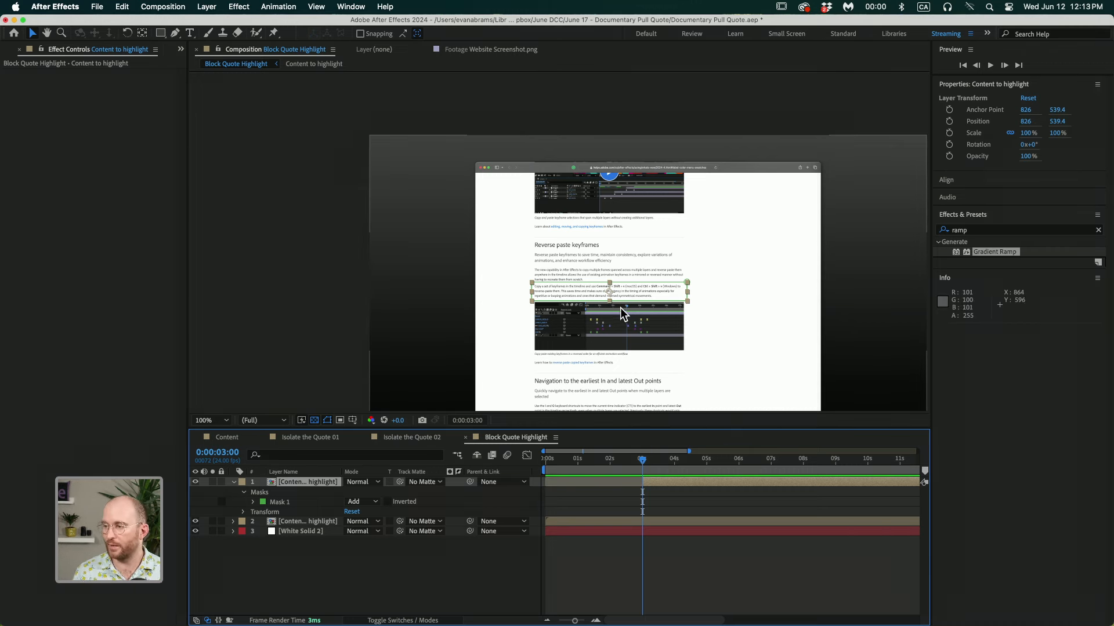
key(super+z)
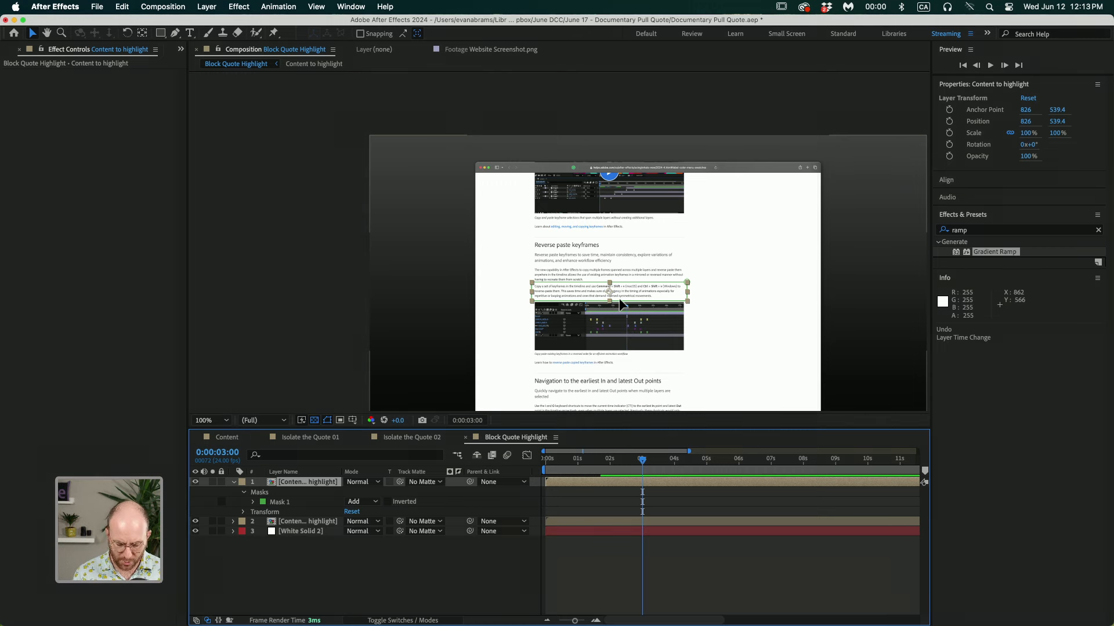
- Set starting Position and Scale keyframes on the masked duplicate at 0:00:03:00
key(p)
key(shift+s)
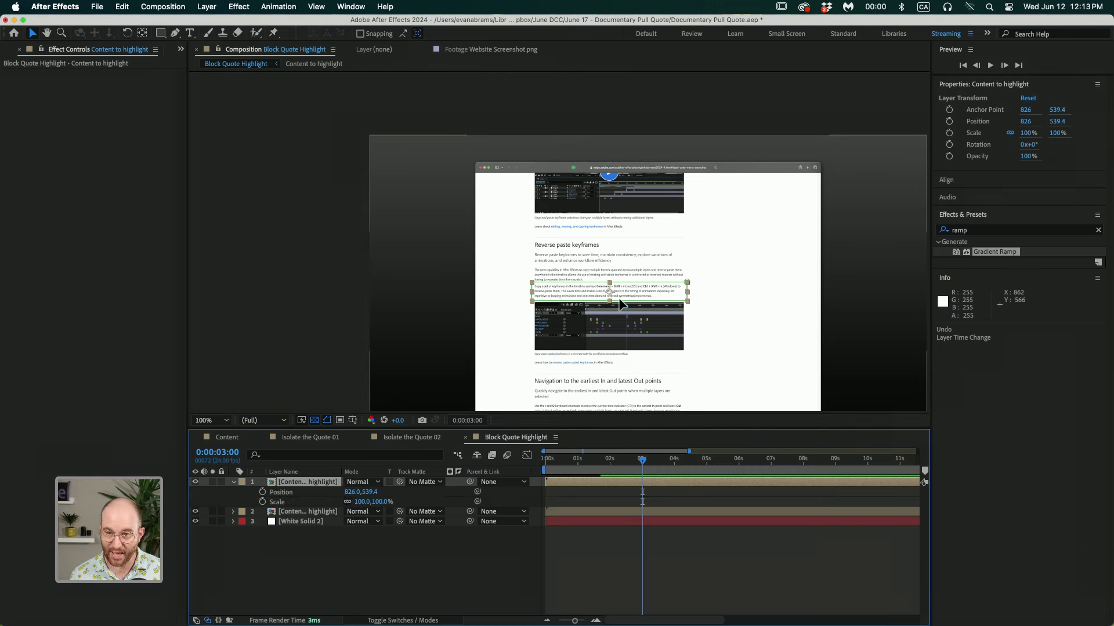
click(263, 492)
click(262, 502)
- Go to 0:00:03:20 and enlarge the masked duplicate to 222% scale
key(shift+Page_Down)
key(shift+Page_Down)
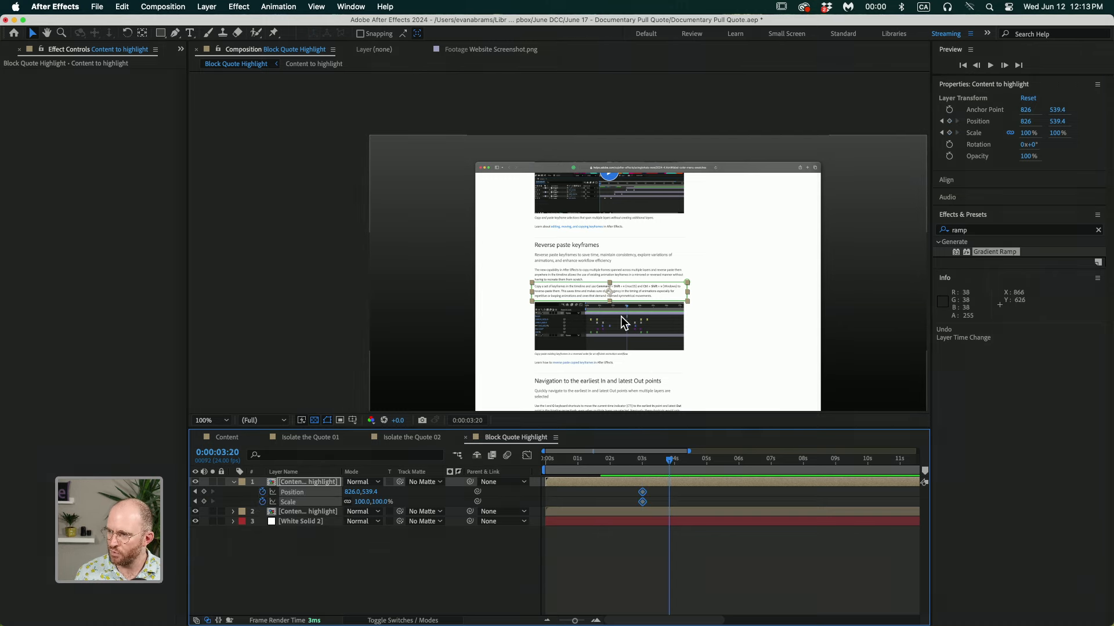
scroll(623, 323, up, 2)
drag(368, 502, 443, 501)
scroll(579, 349, down, 2)
drag(723, 336, 672, 281)
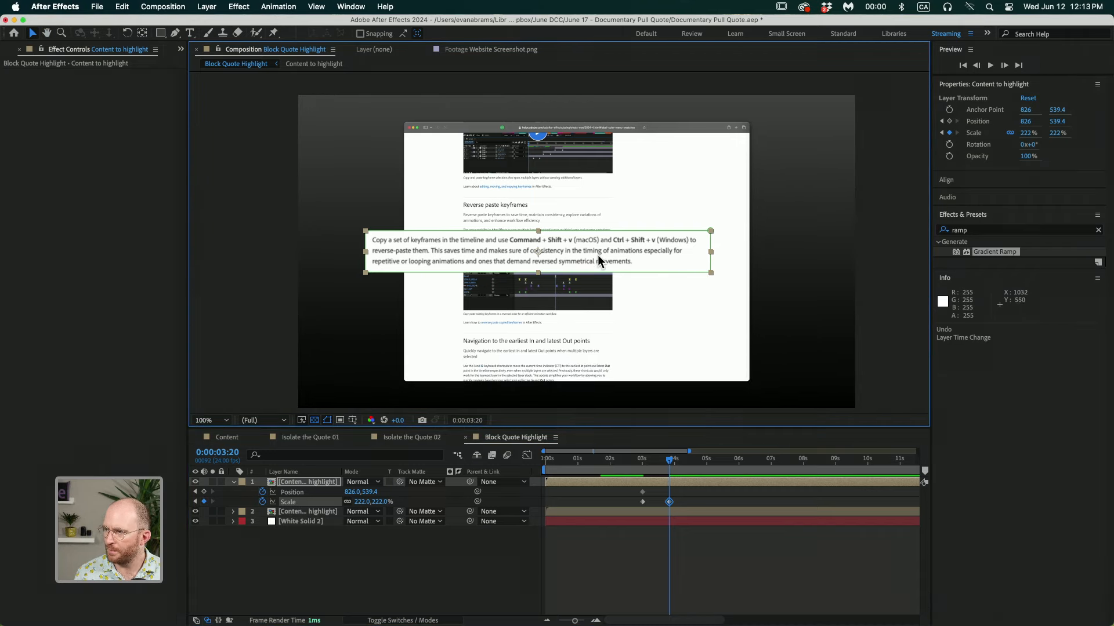
- Center the masked duplicate horizontally and vertically in the composition at 0:00:03:20 and increase its scale to 318%
drag(600, 260, 638, 260)
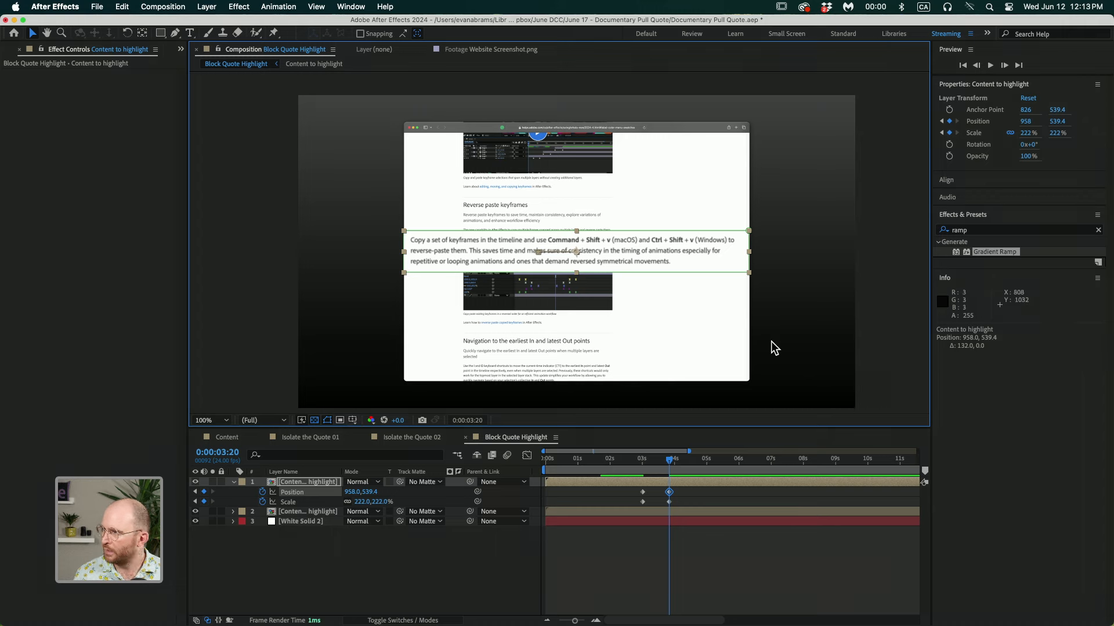
click(947, 181)
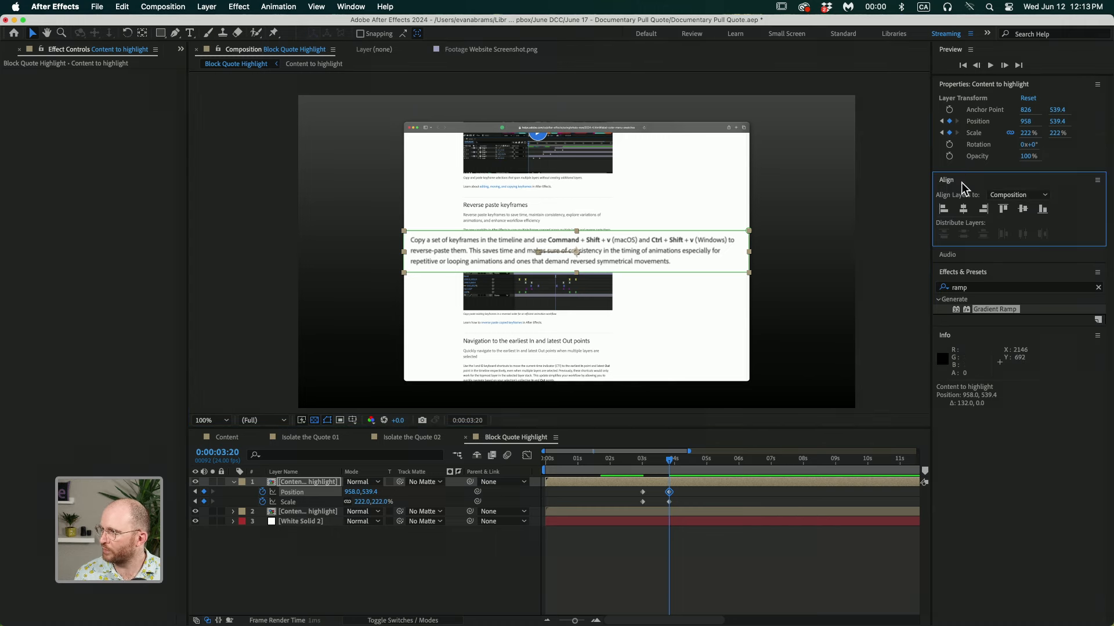
click(963, 209)
click(1023, 208)
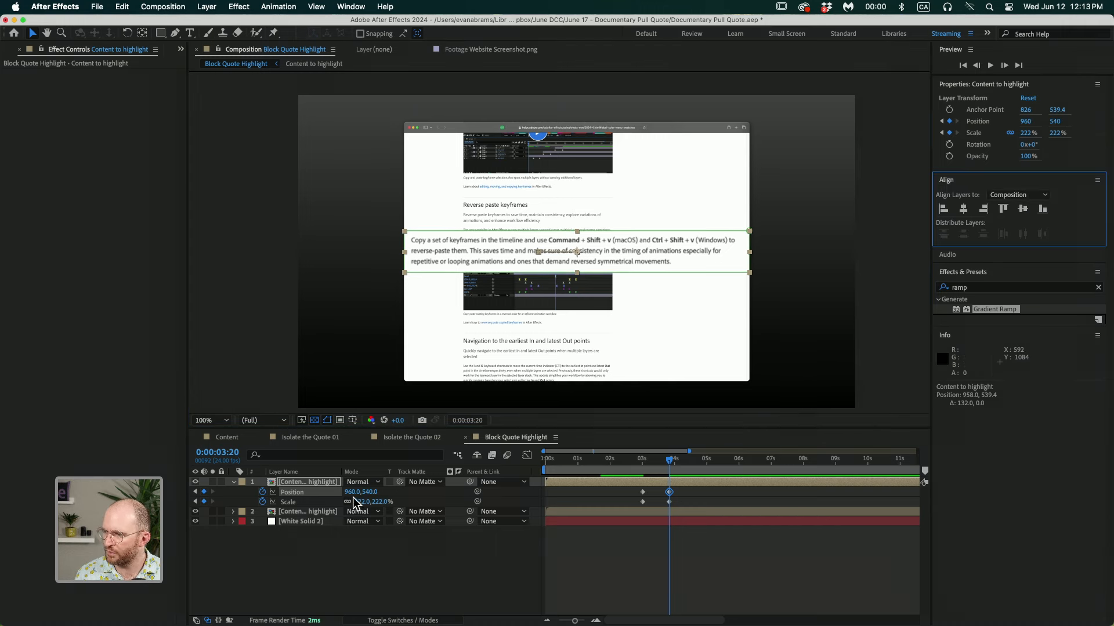
drag(374, 506, 426, 504)
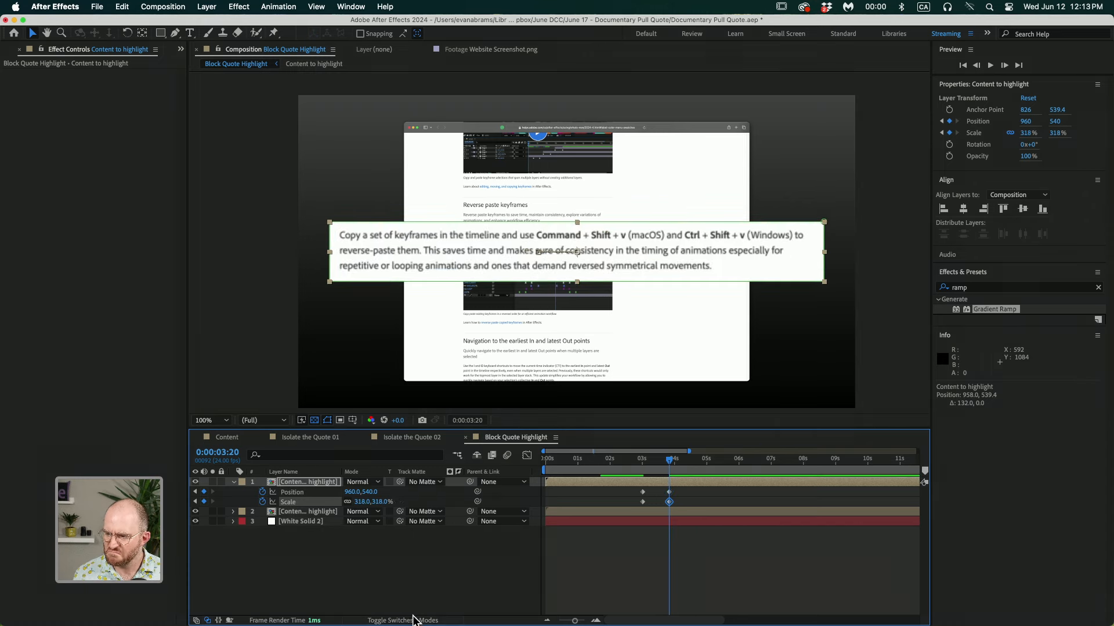
- Turn on Collapse Transformations for both Content to highlight layers
click(414, 621)
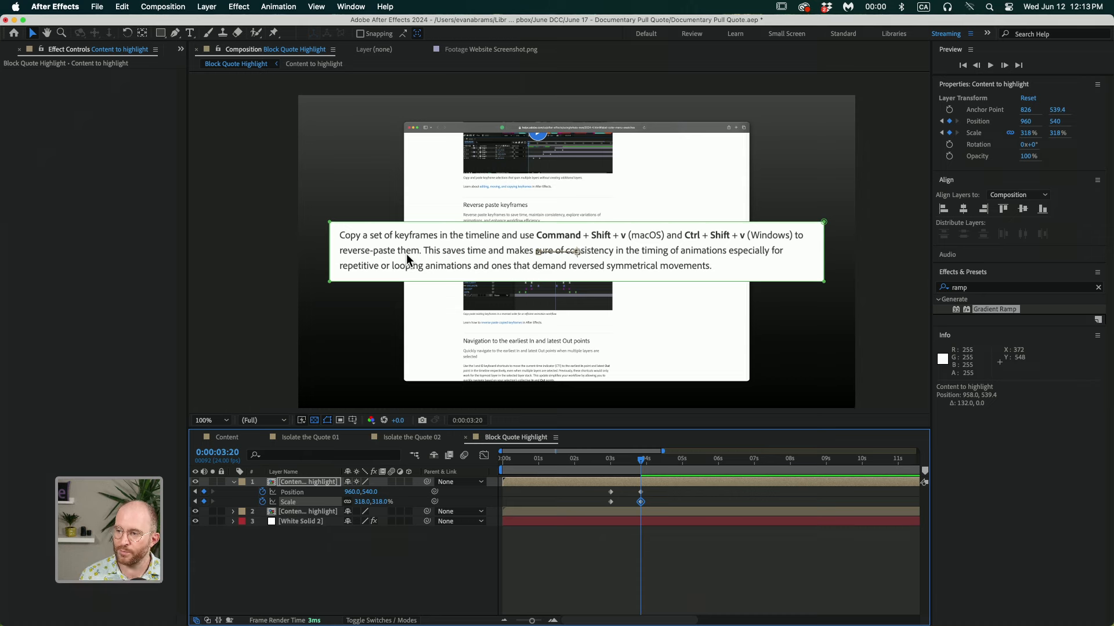
click(356, 513)
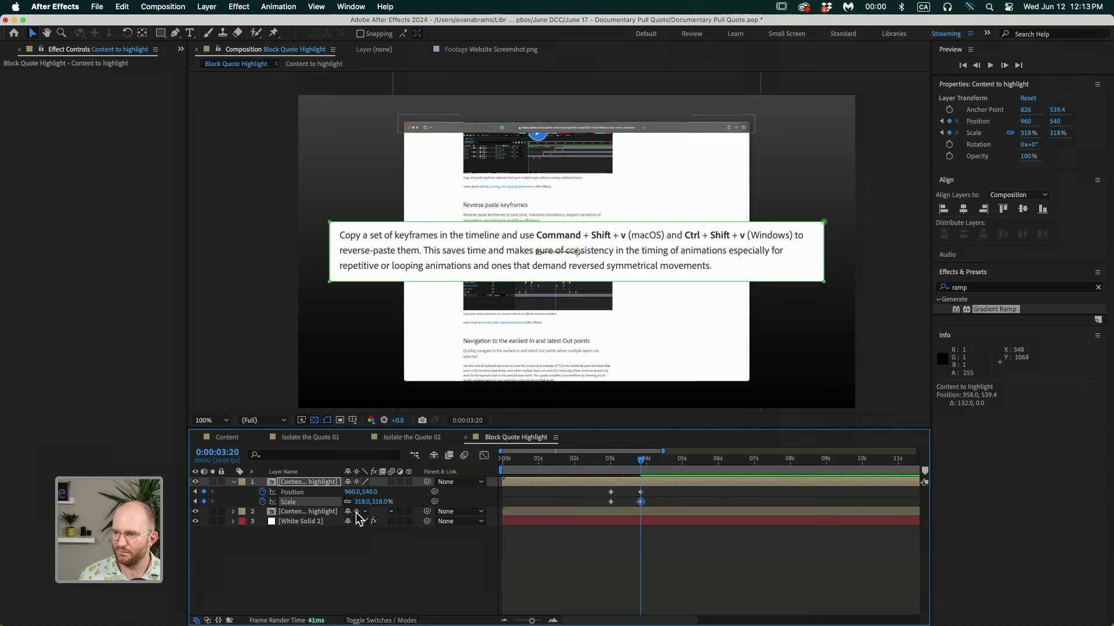
click(356, 513)
click(356, 513)
click(570, 548)
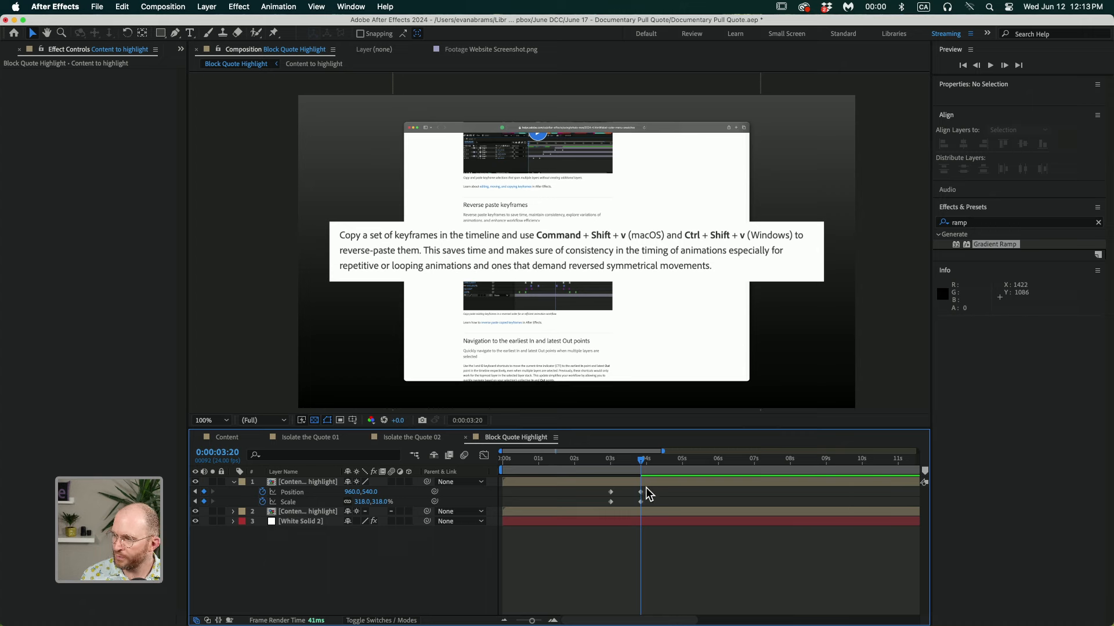
drag(652, 489, 613, 509)
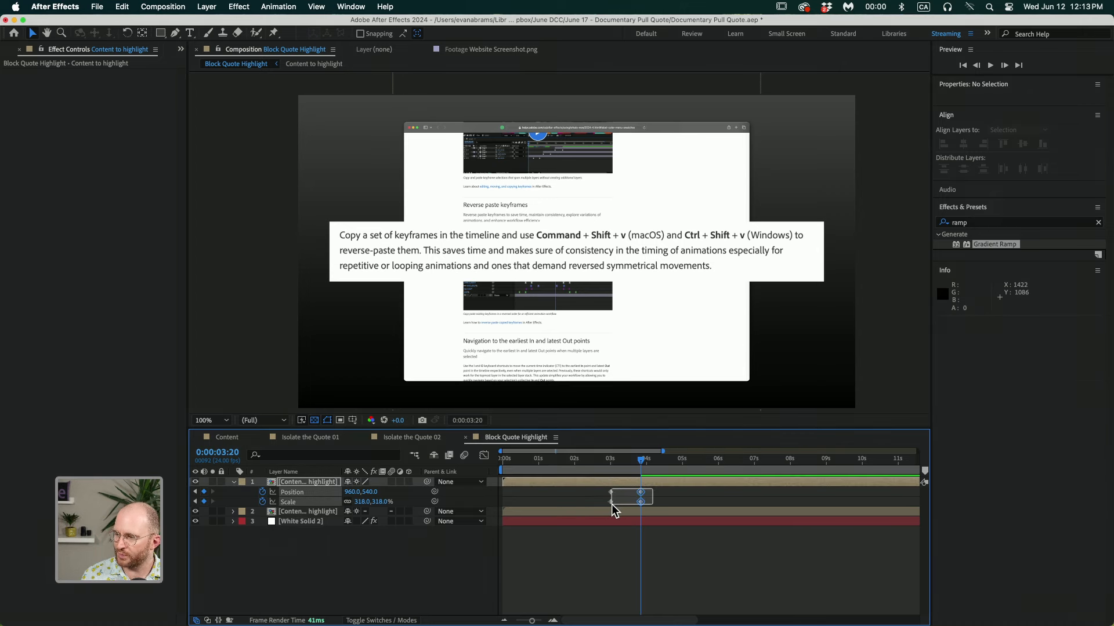
click(597, 540)
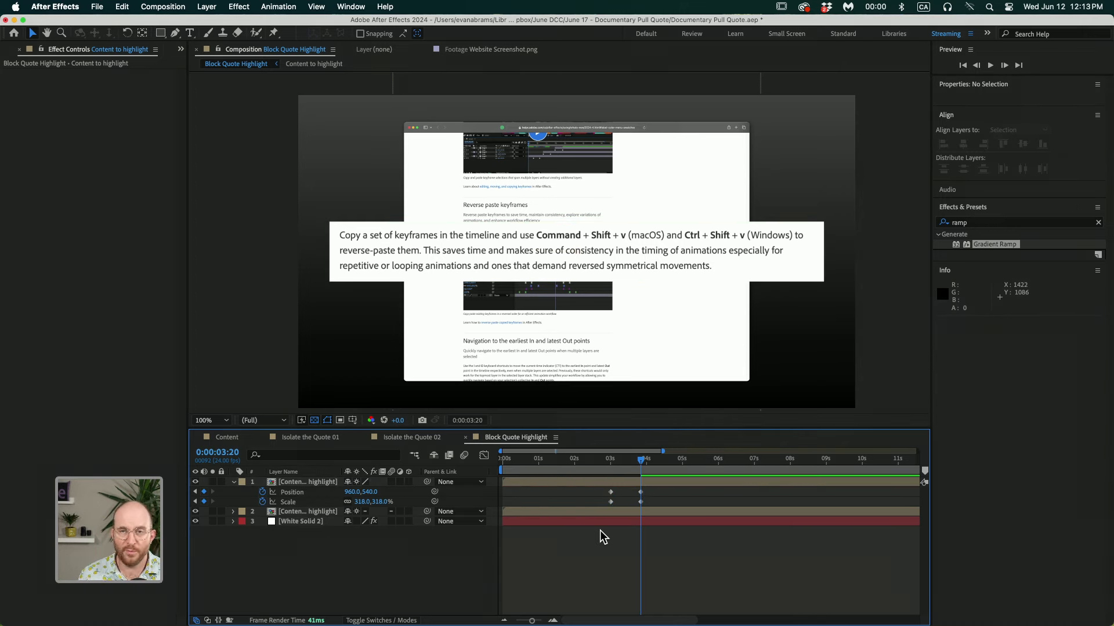
- Create an adjustment layer and place it directly below the masked paragraph duplicate in the layer stack
right_click(504, 573)
mouse_move(568, 474)
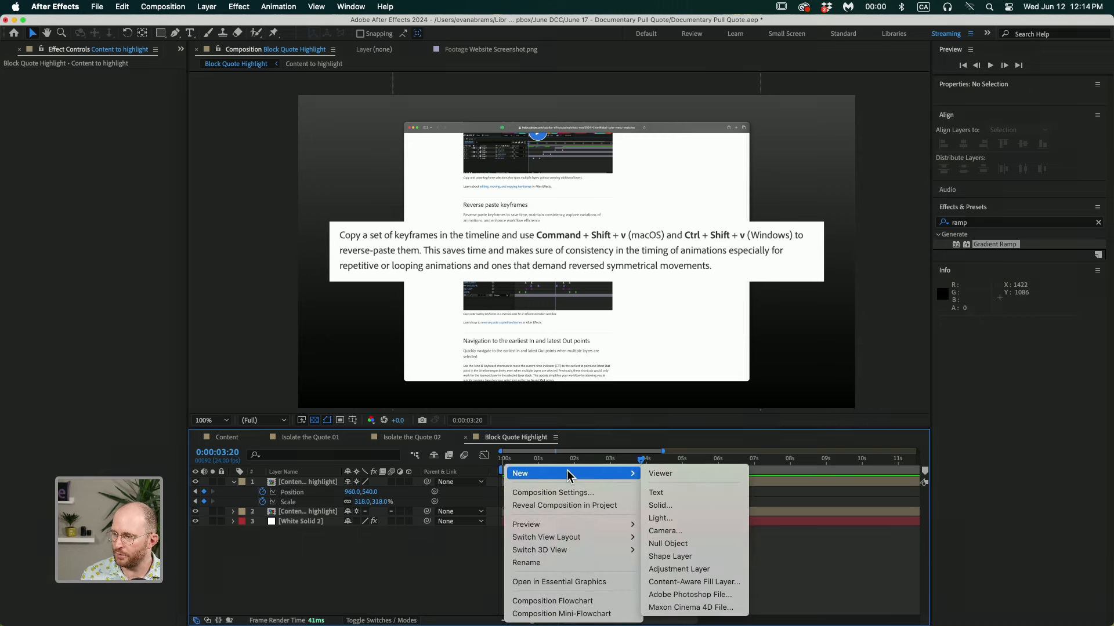
click(678, 572)
drag(302, 483, 317, 516)
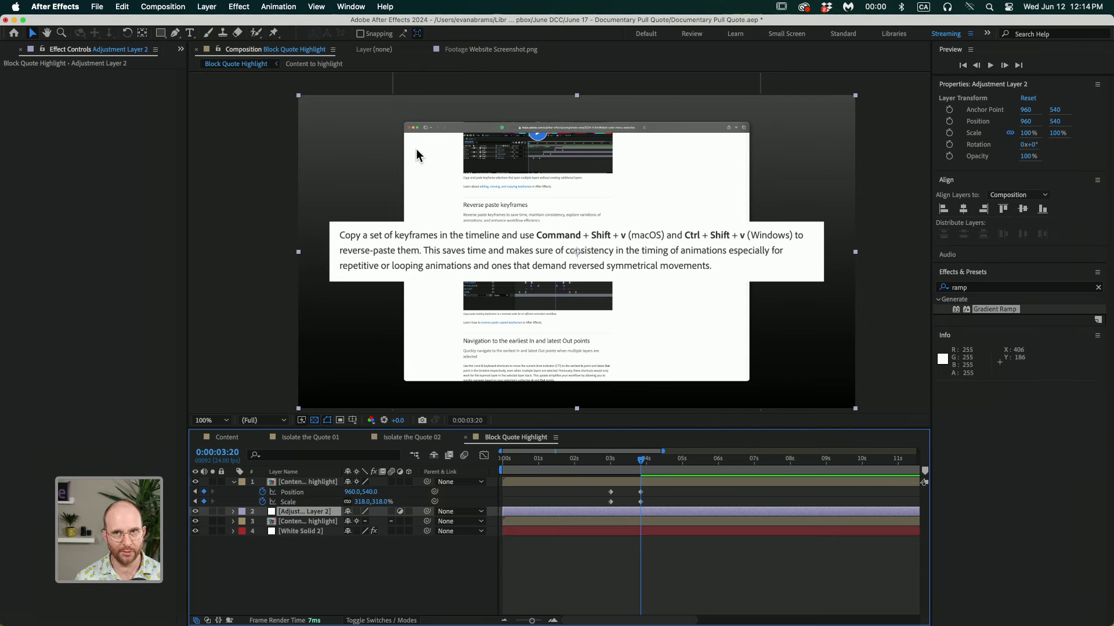
- Find the Brightness & Contrast effect by searching for "bright" and apply it to the adjustment layer
click(984, 288)
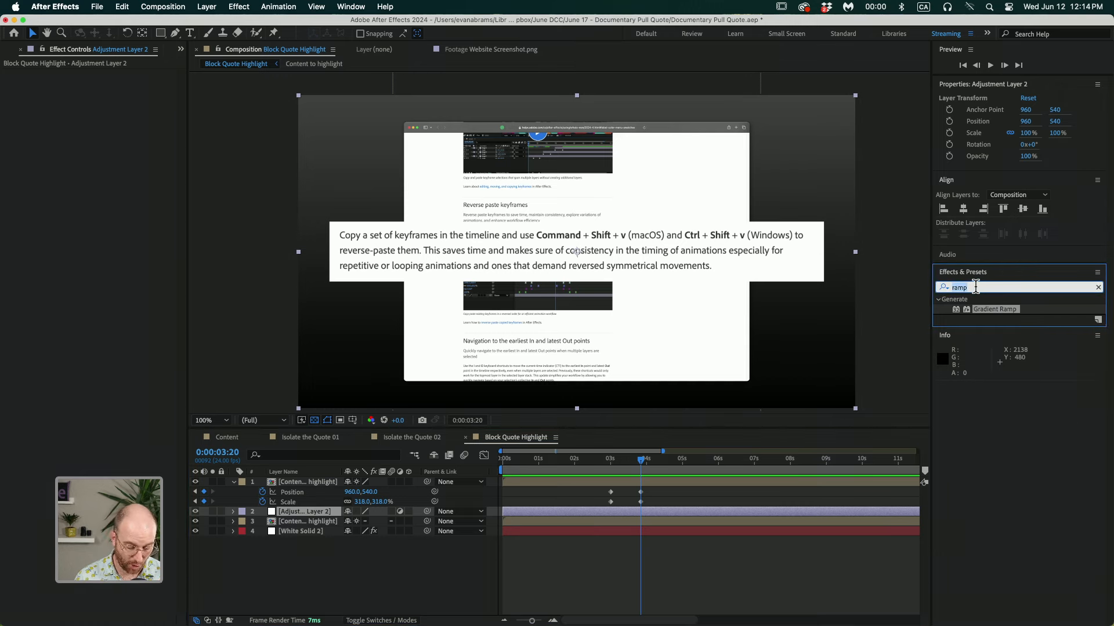
key(BackSpace)
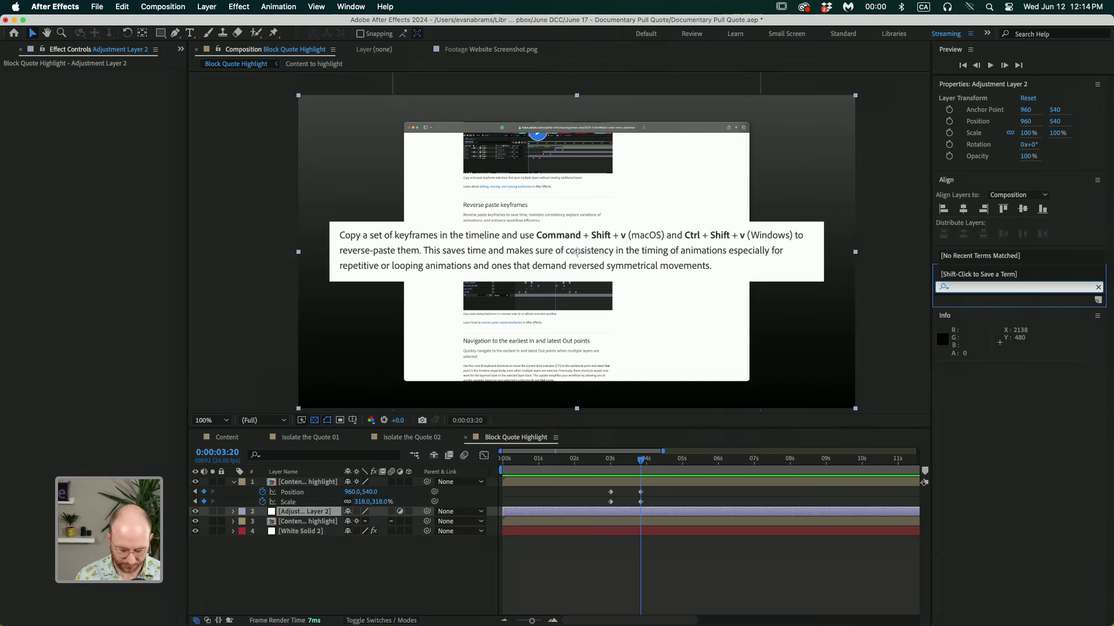
text(bright)
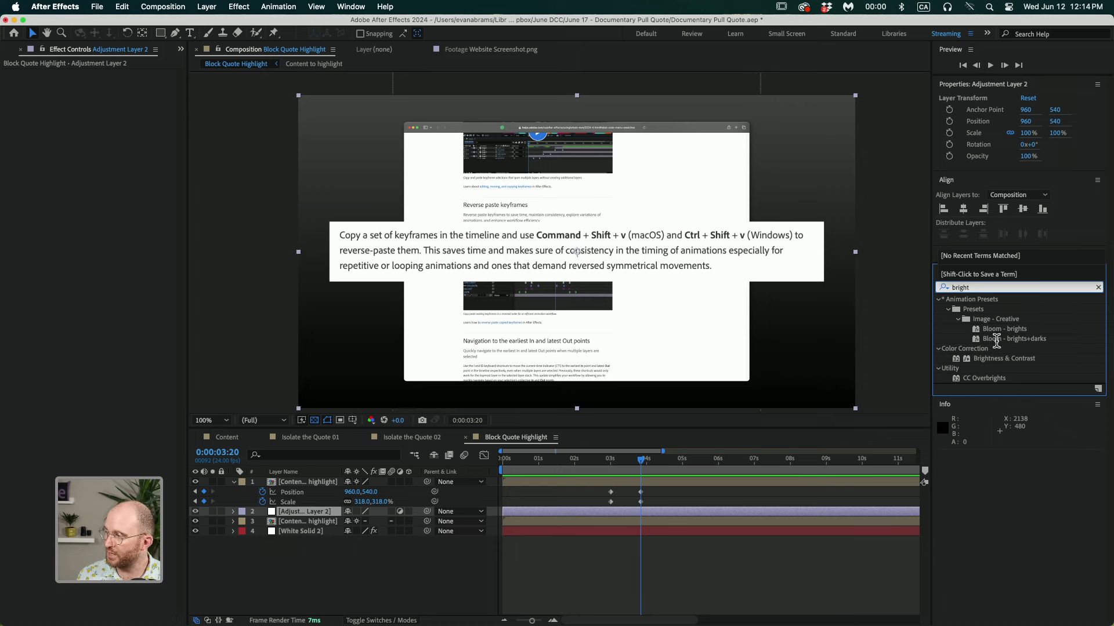
drag(1000, 358, 760, 519)
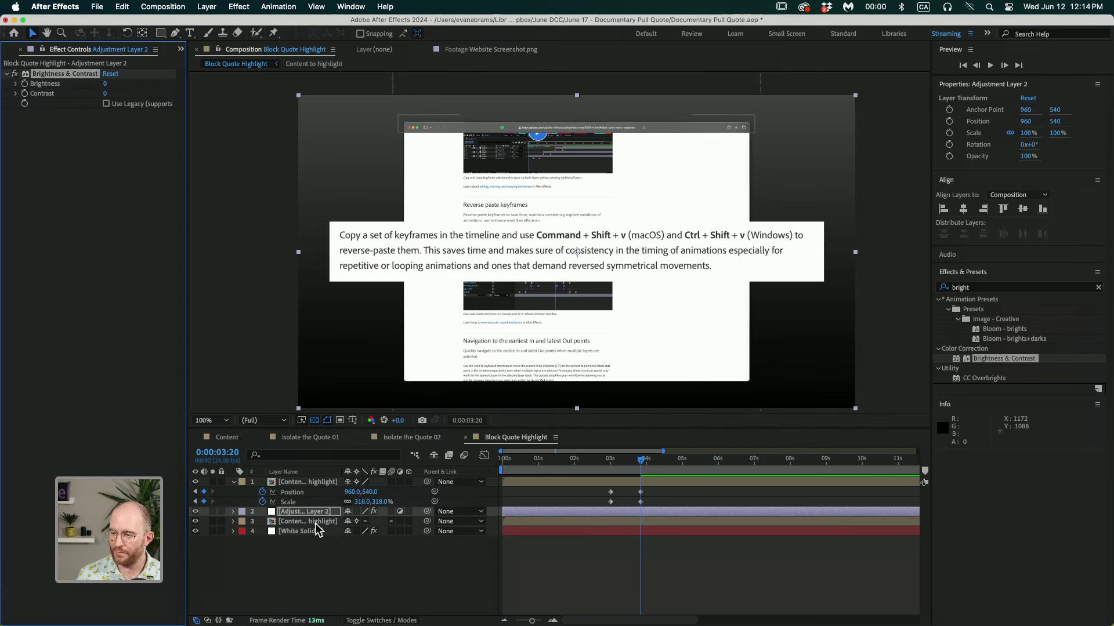
click(298, 524)
click(297, 531)
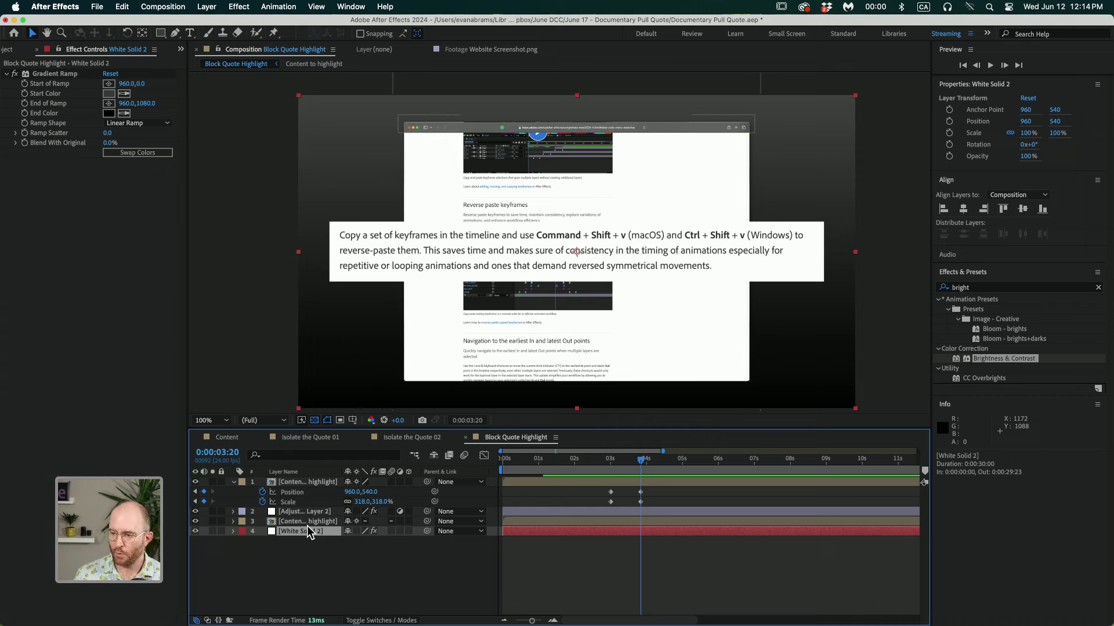
click(312, 523)
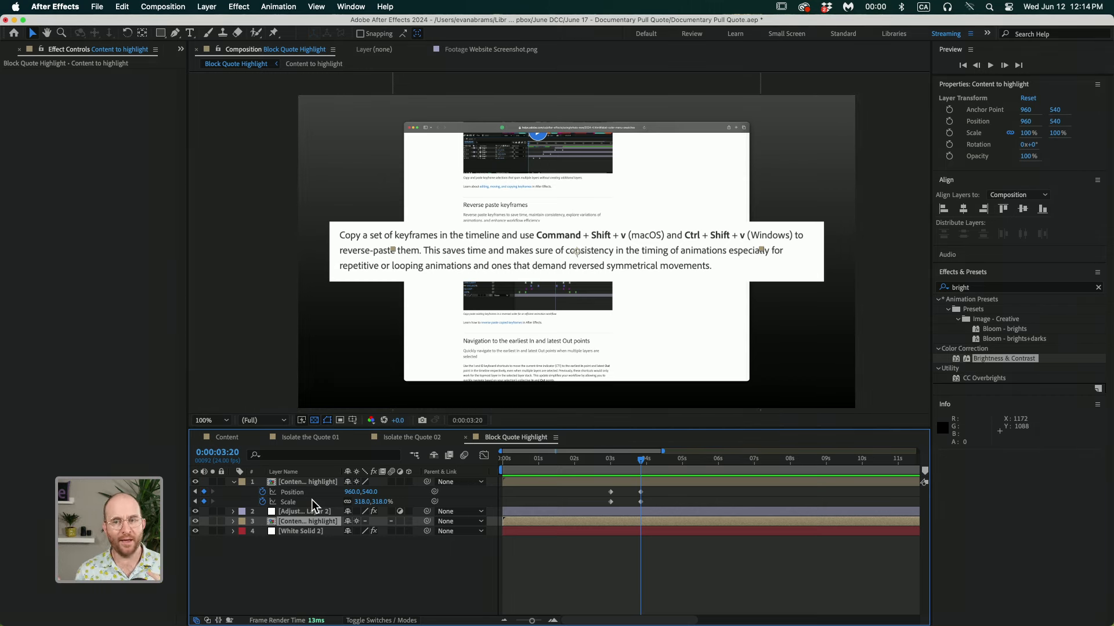
- Darken everything behind the quote by enabling Use Legacy in the adjustment layer's Brightness & Contrast, with Brightness -62 and Contrast -55
click(307, 512)
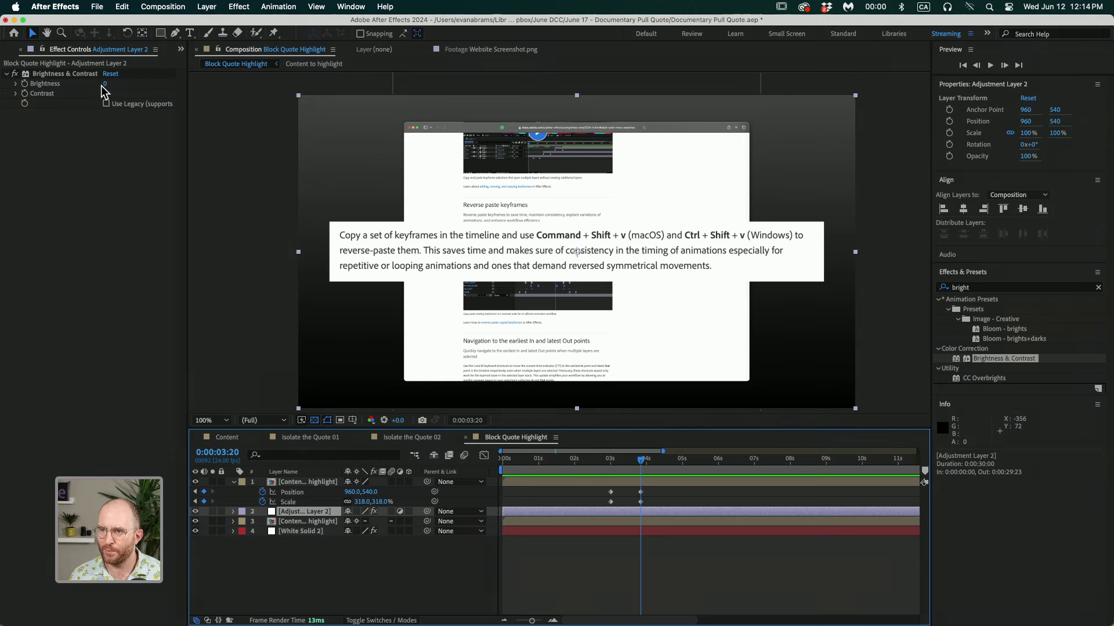
drag(105, 83, 40, 94)
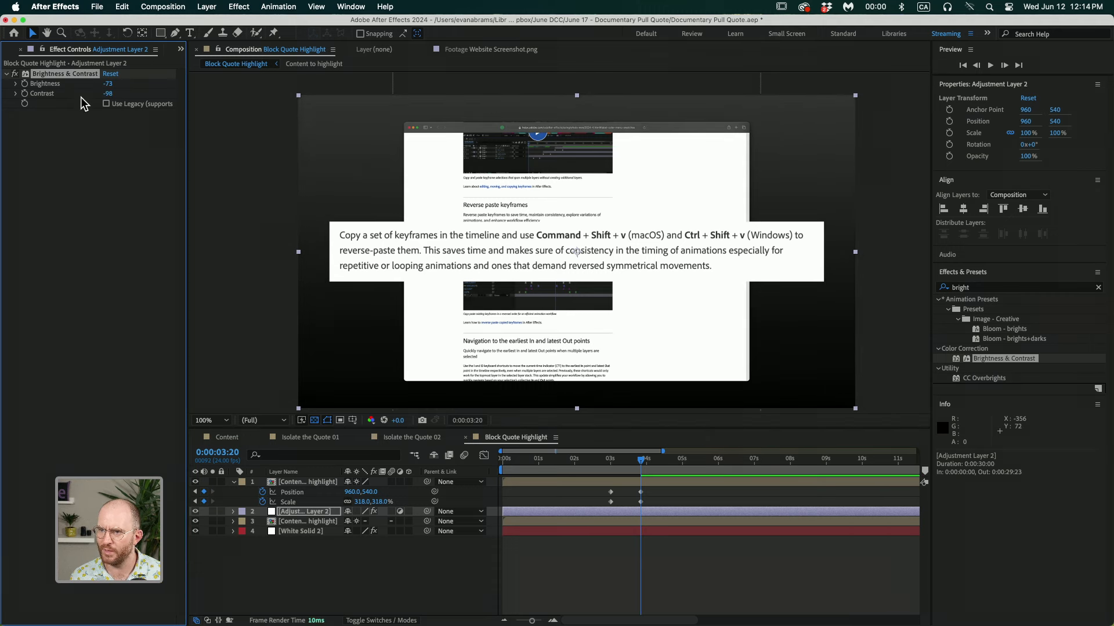
drag(110, 86, 100, 86)
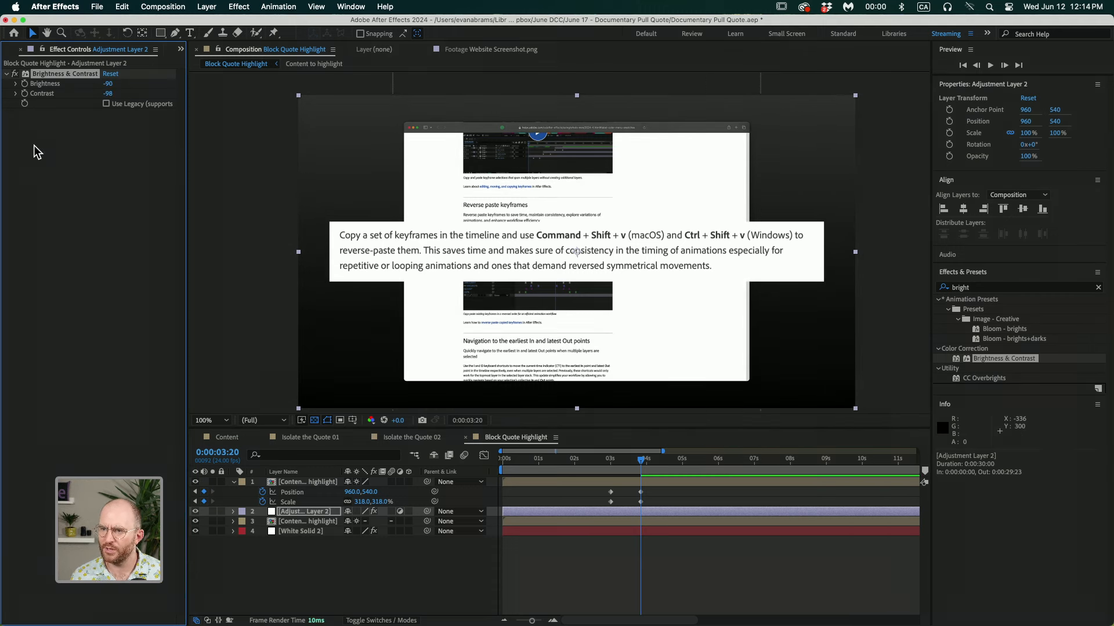
click(106, 105)
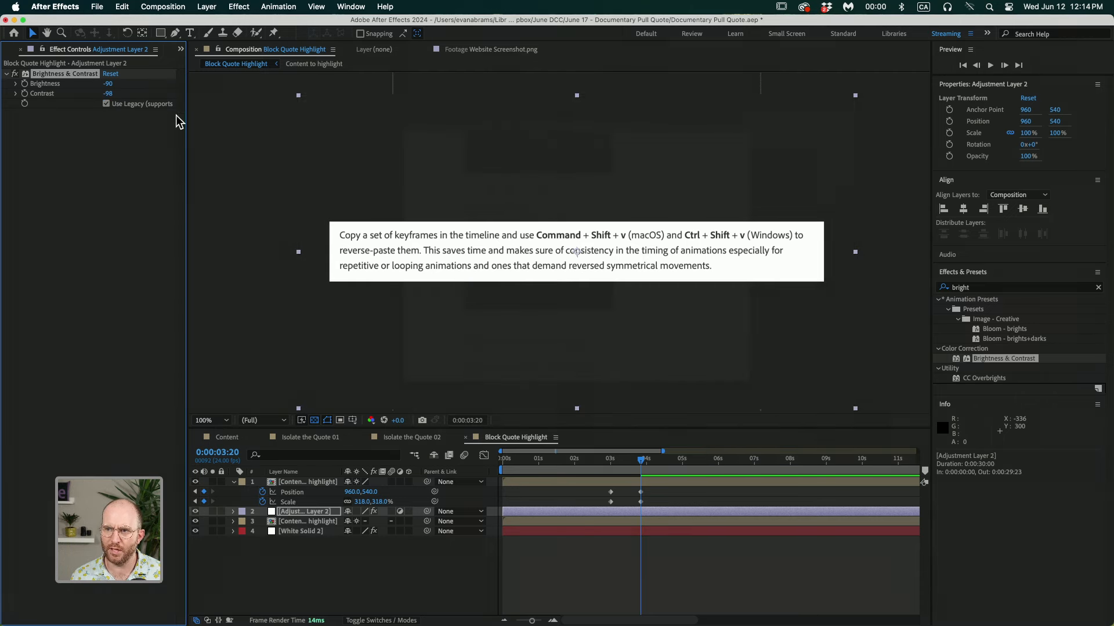
mouse_move(108, 86)
mouse_down()
mouse_move(133, 82)
mouse_move(123, 93)
mouse_move(138, 92)
mouse_move(100, 85)
mouse_up()
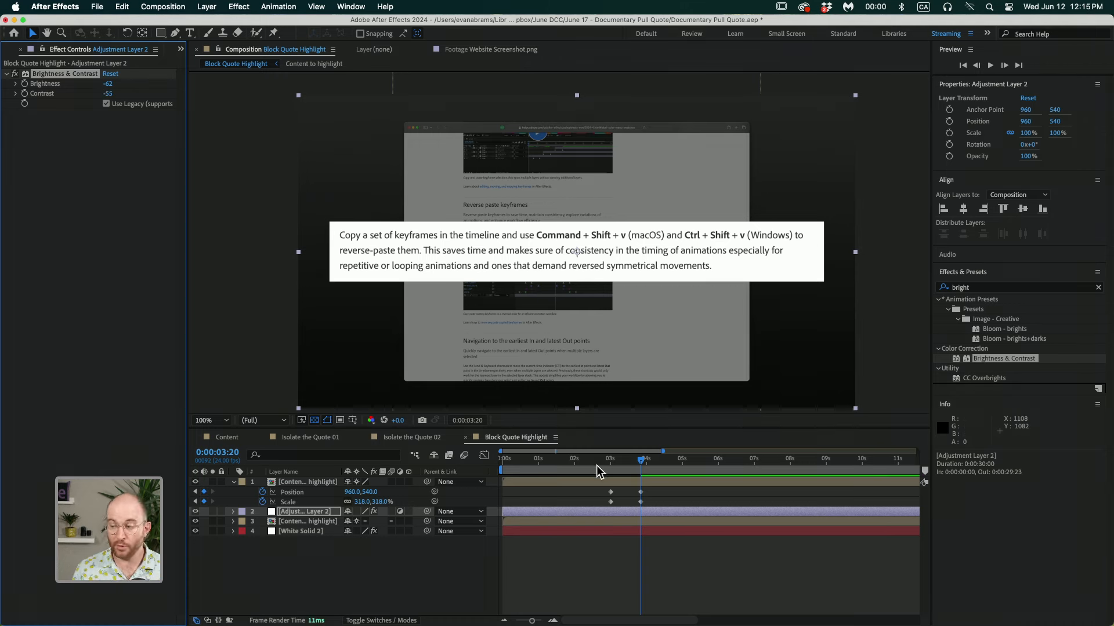
- Keyframe the adjustment layer's Opacity from 0% at 0:00:03:00 to 100% at 0:00:03:20 and preview the darkening
click(621, 478)
drag(623, 479, 641, 477)
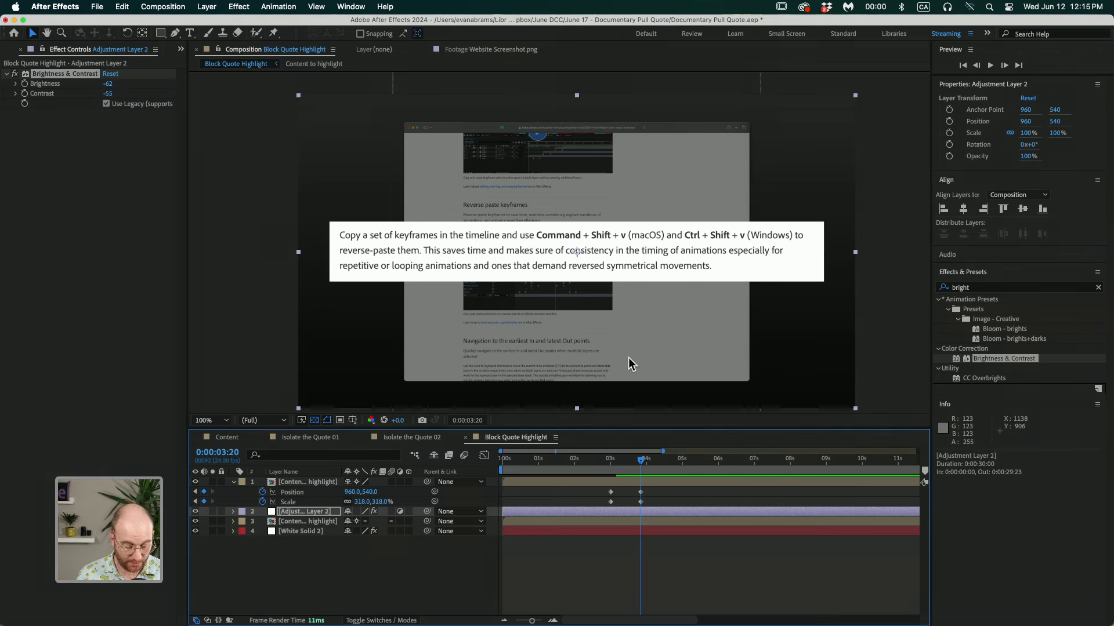
key(t)
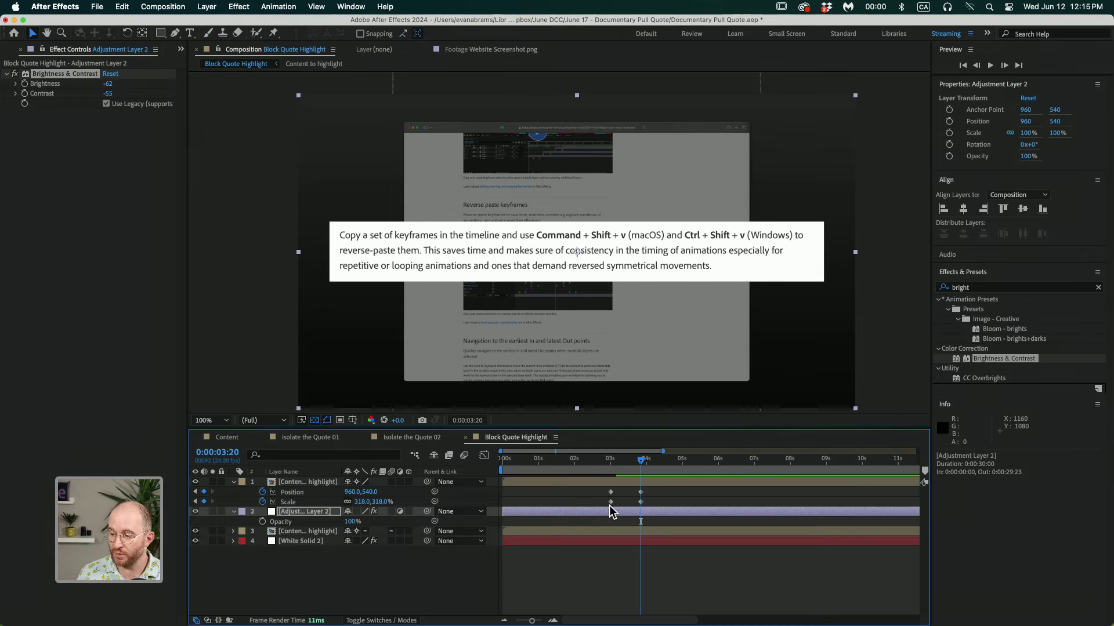
click(262, 521)
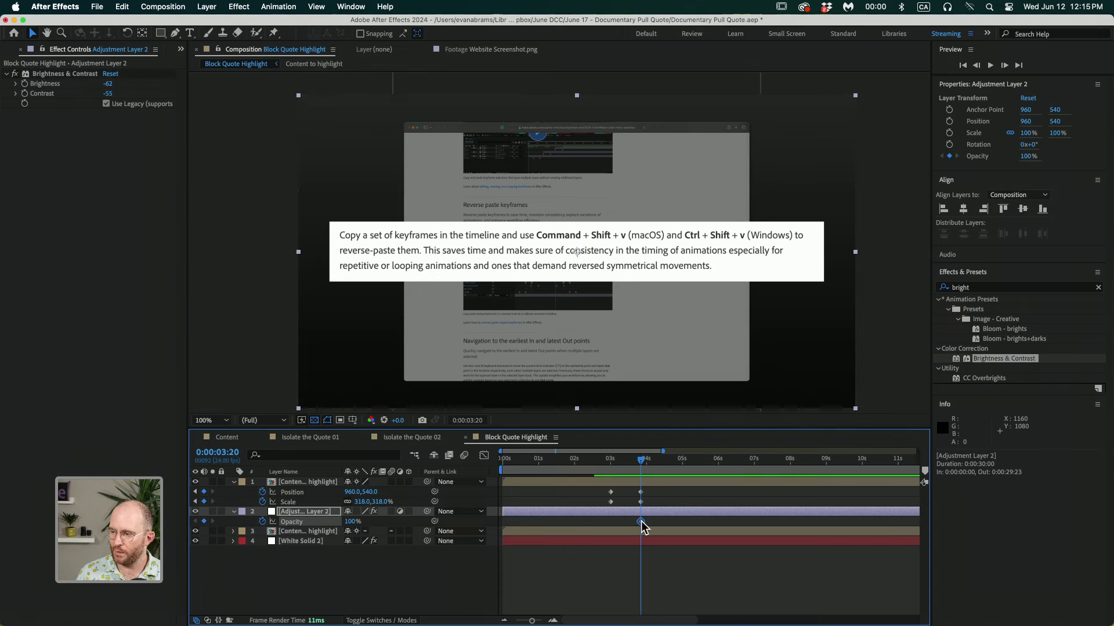
mouse_move(640, 522)
mouse_down()
mouse_move(611, 522)
mouse_move(641, 524)
mouse_up()
drag(614, 469, 608, 468)
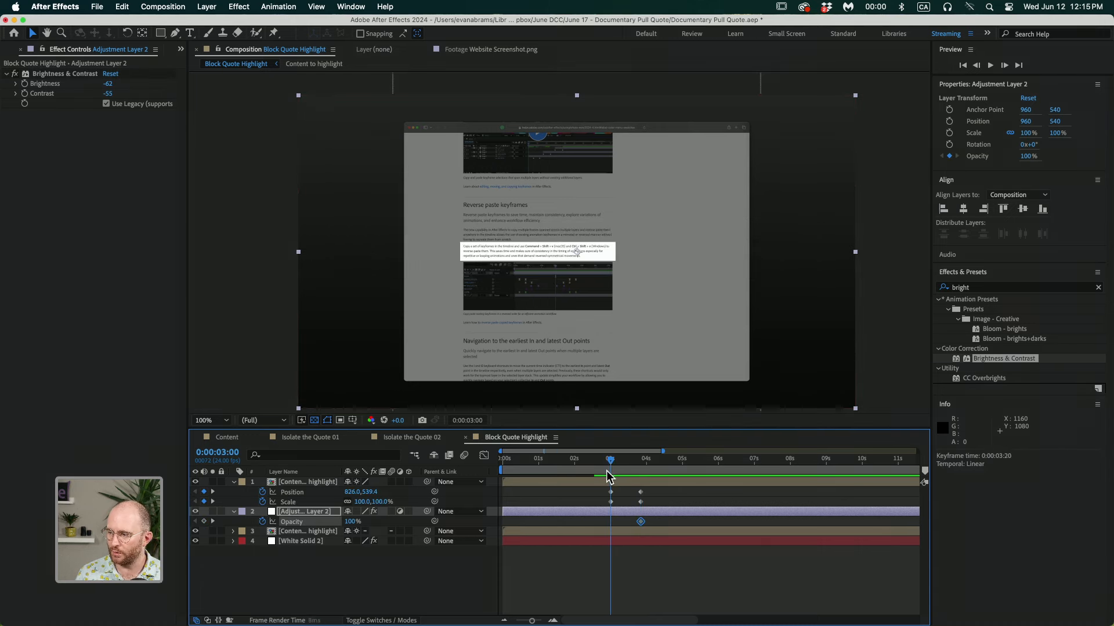
drag(350, 522, 238, 538)
key(space)
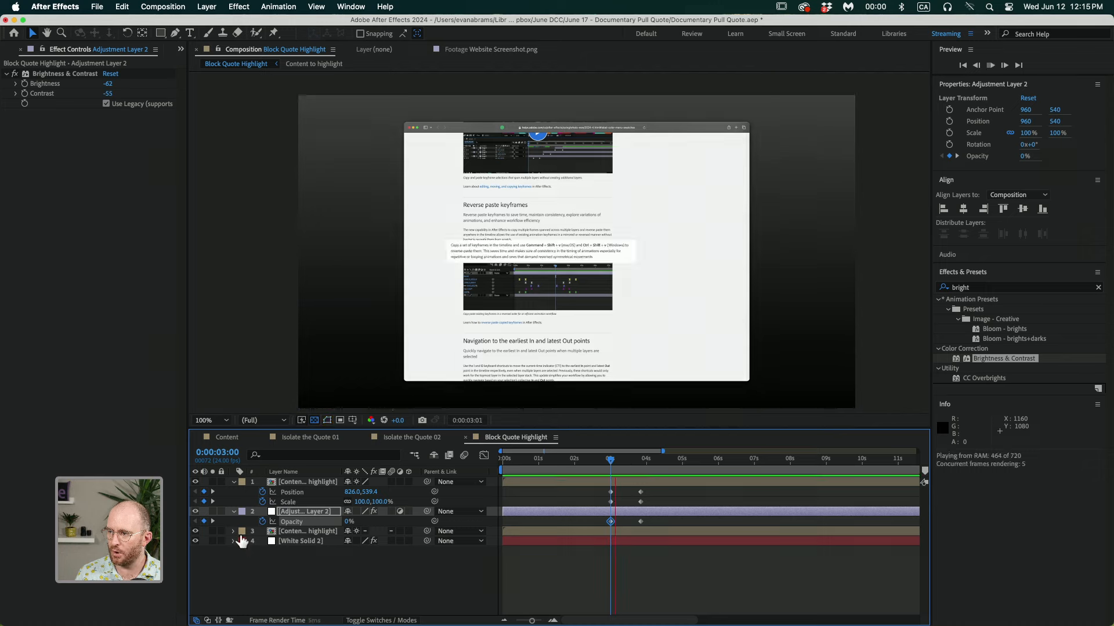
mouse_move(651, 467)
mouse_down()
mouse_move(619, 471)
mouse_move(635, 478)
mouse_up()
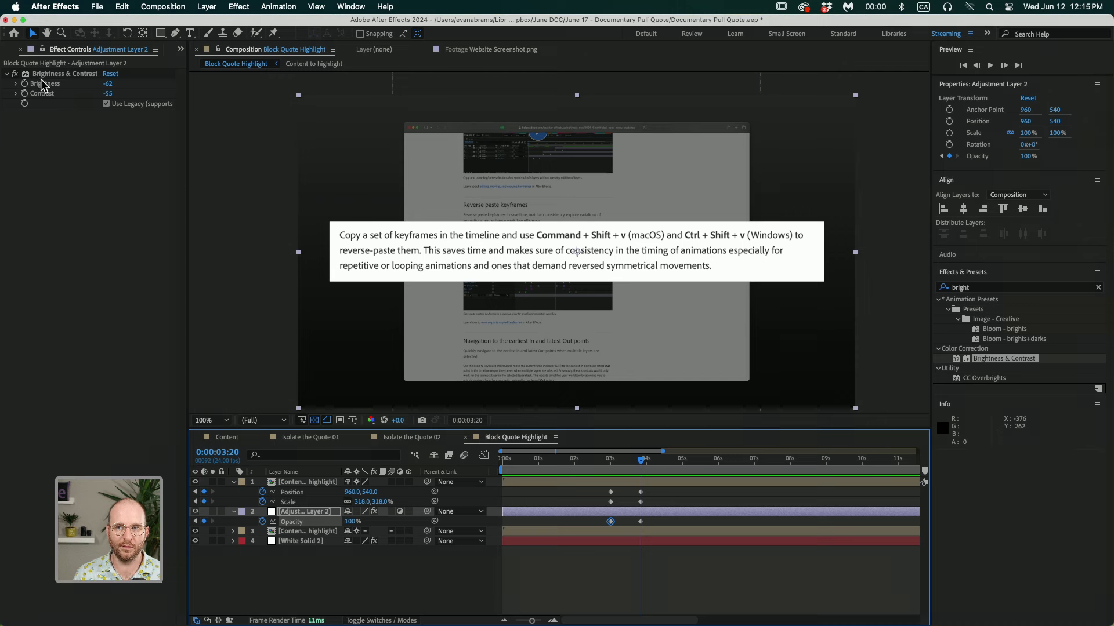
- Find Gaussian Blur by searching the effects for "gaus" and apply it to the adjustment layer
click(673, 512)
click(984, 287)
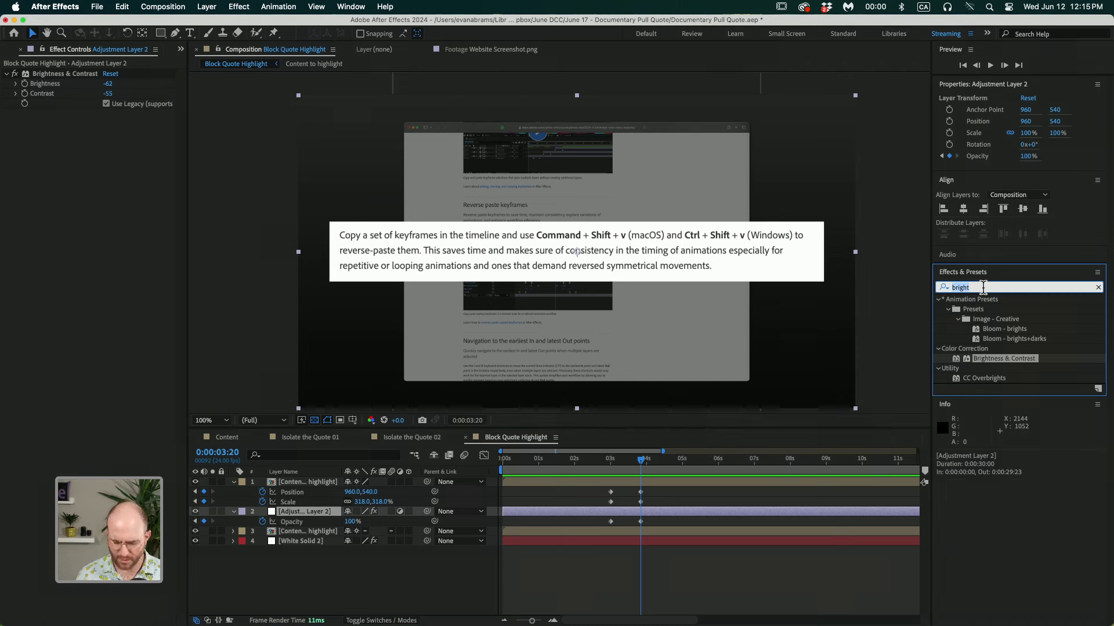
text(blur)
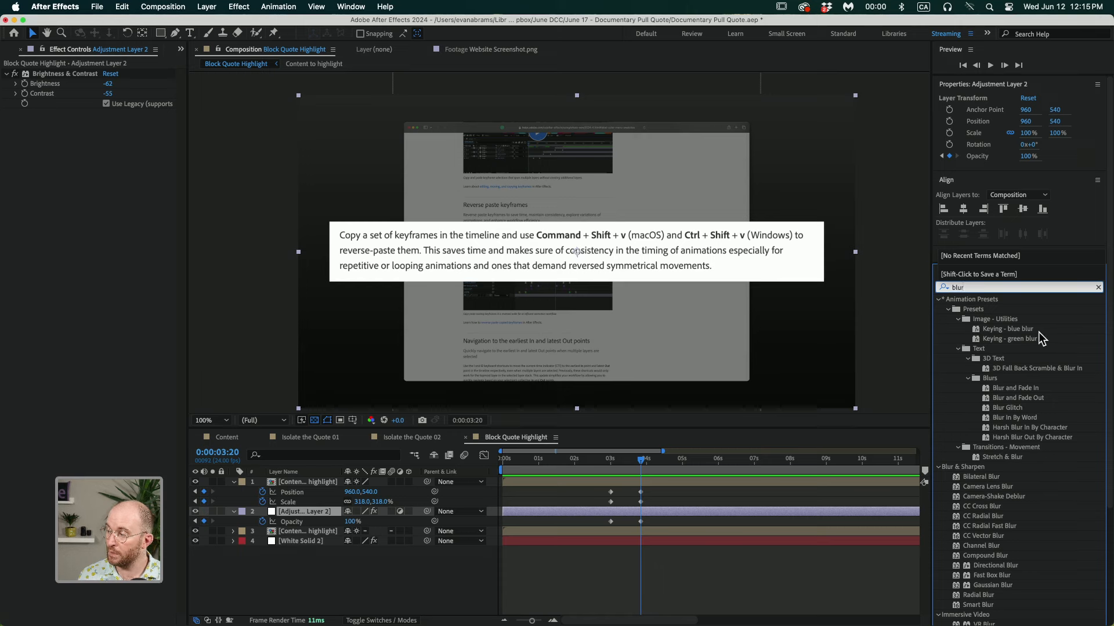
key(super+a)
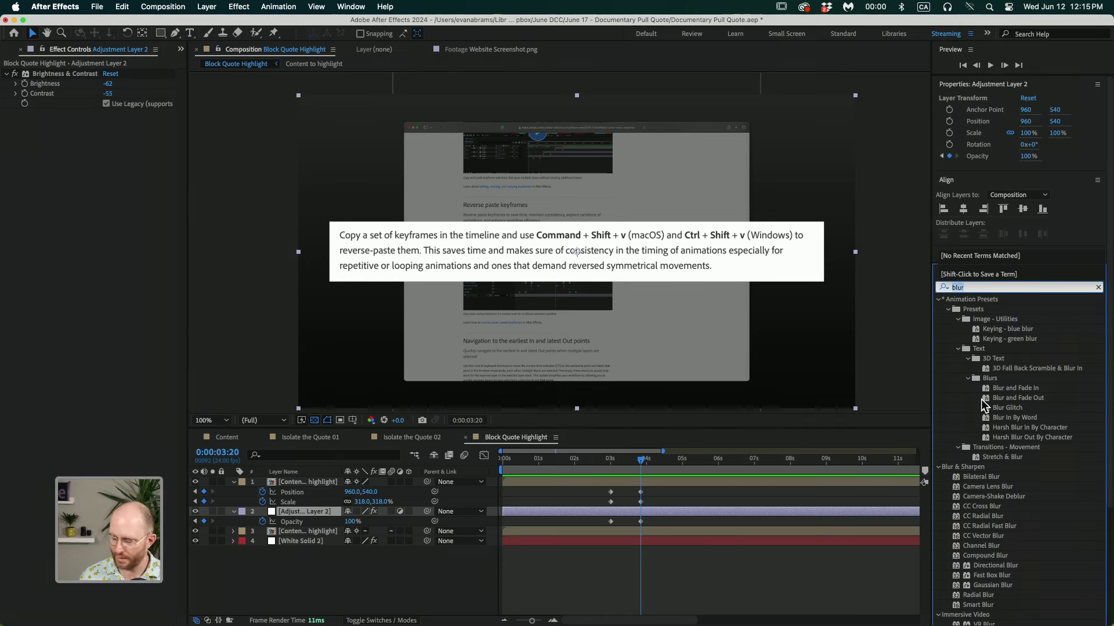
text(gaus)
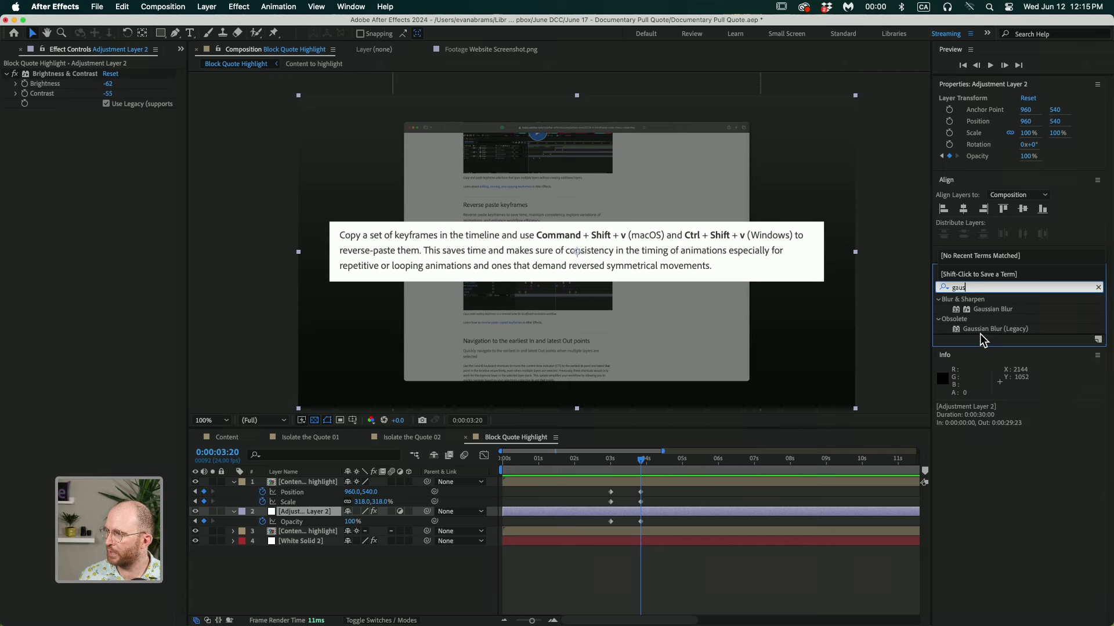
drag(993, 312, 686, 517)
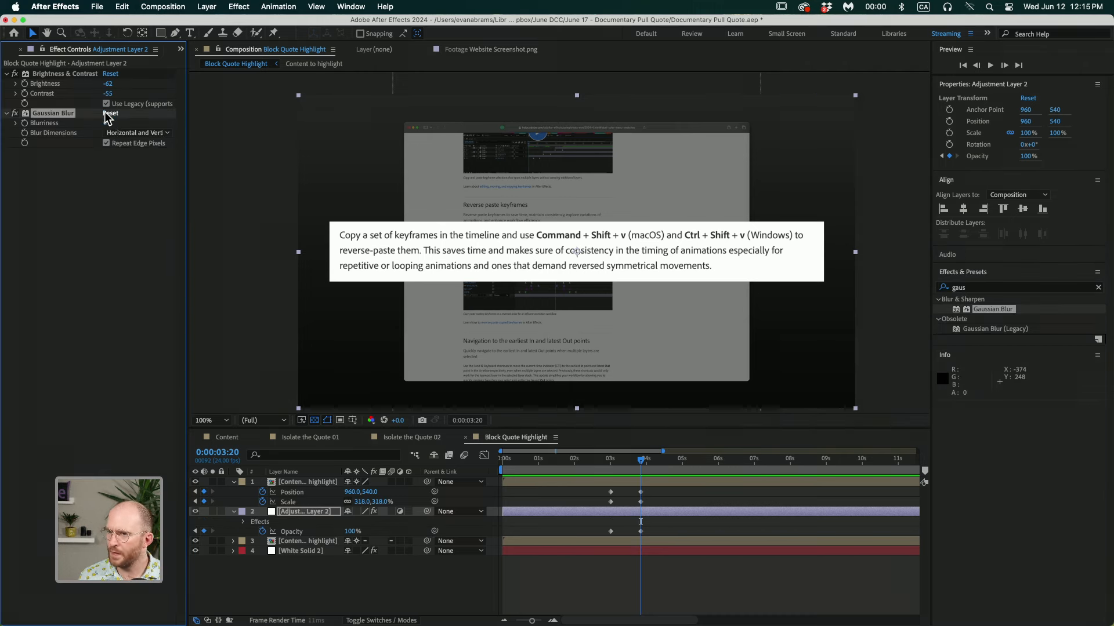
- Set the Gaussian Blur's Blurriness to 15 on the adjustment layer and preview the transition
drag(108, 123, 164, 117)
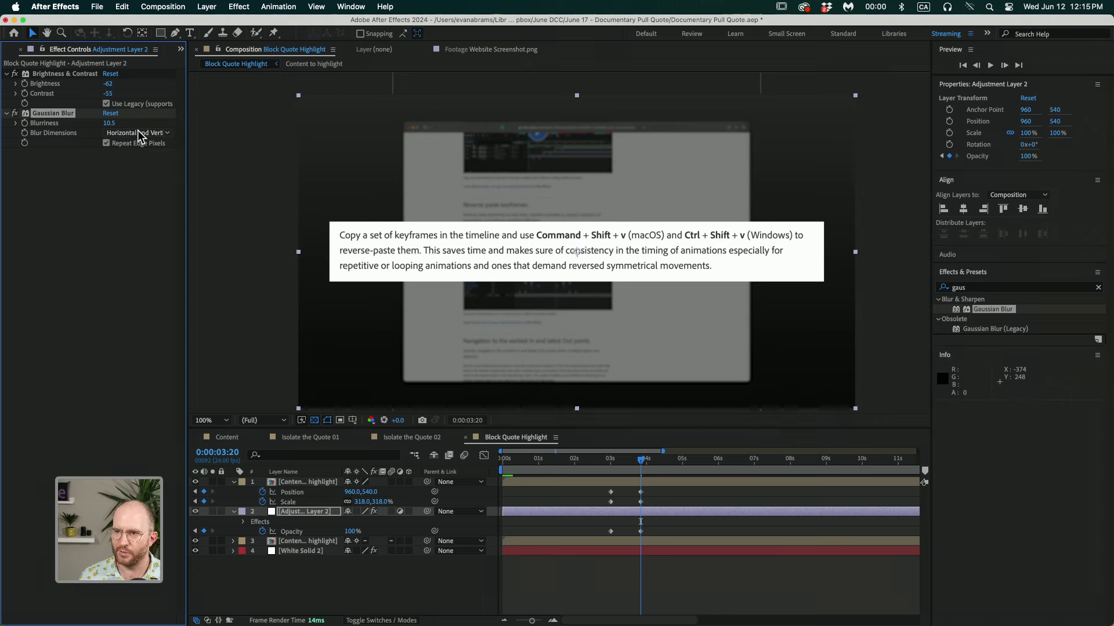
click(109, 123)
text(15)
key(Return)
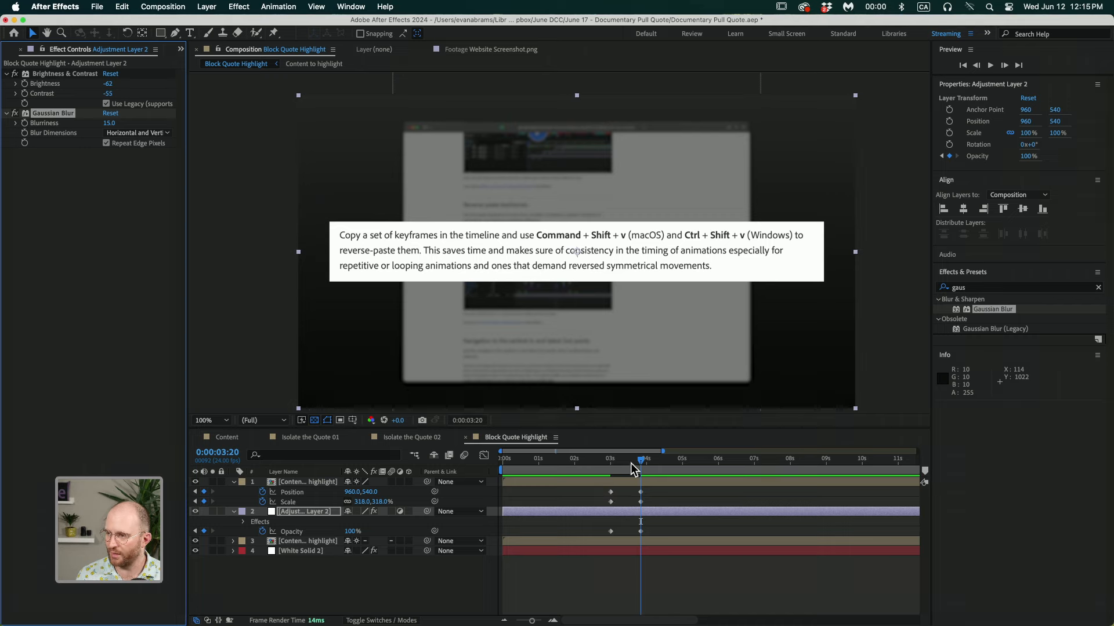
drag(632, 469, 616, 475)
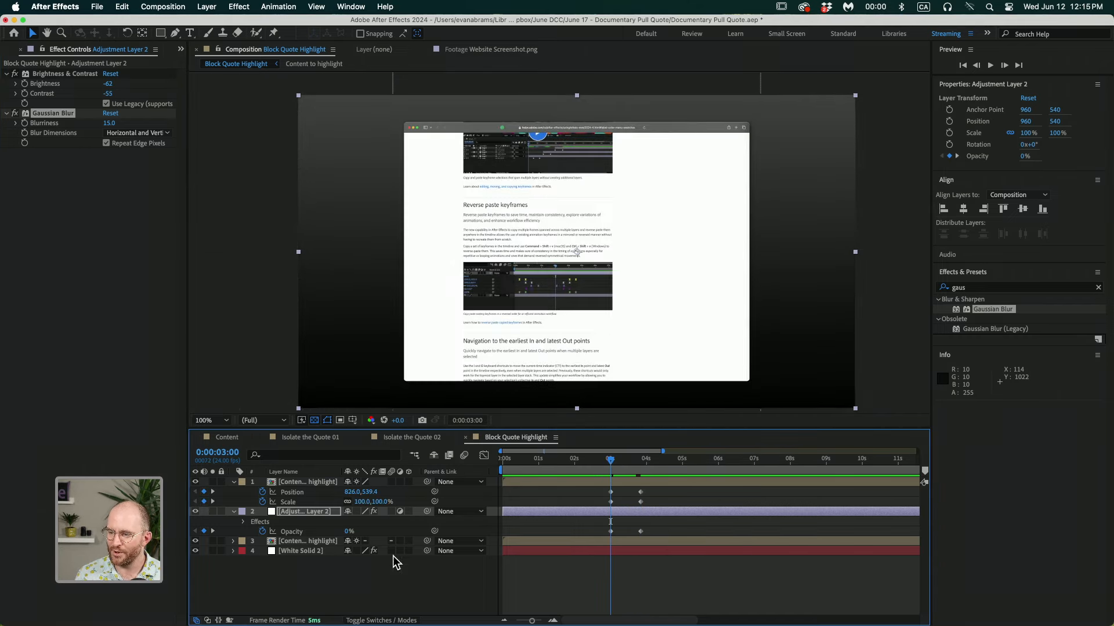
key(space)
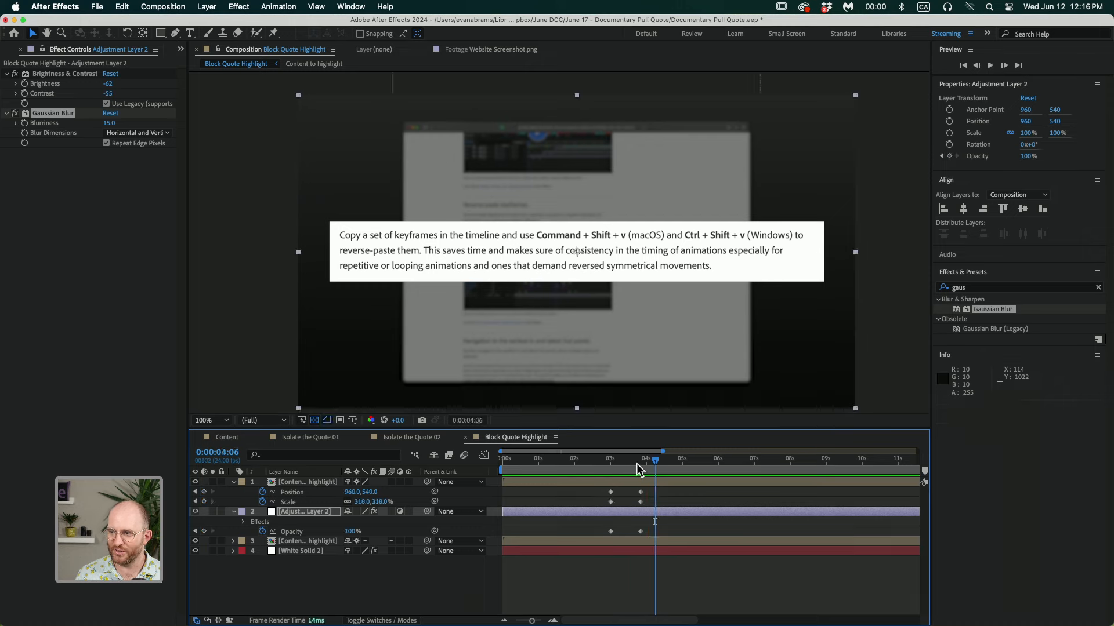
mouse_move(634, 464)
mouse_down()
mouse_move(617, 468)
mouse_move(645, 476)
mouse_up()
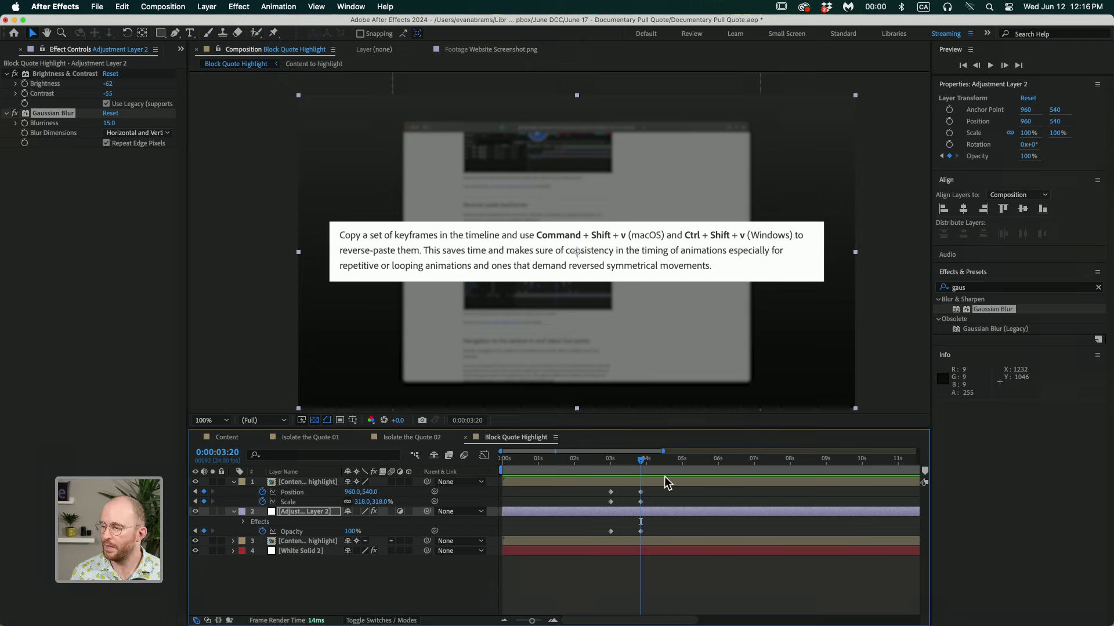
- Apply Easy Ease to the Position, Scale and Opacity keyframes of the quote and adjustment layers, and preview the motion
drag(651, 486, 603, 536)
drag(632, 463, 609, 463)
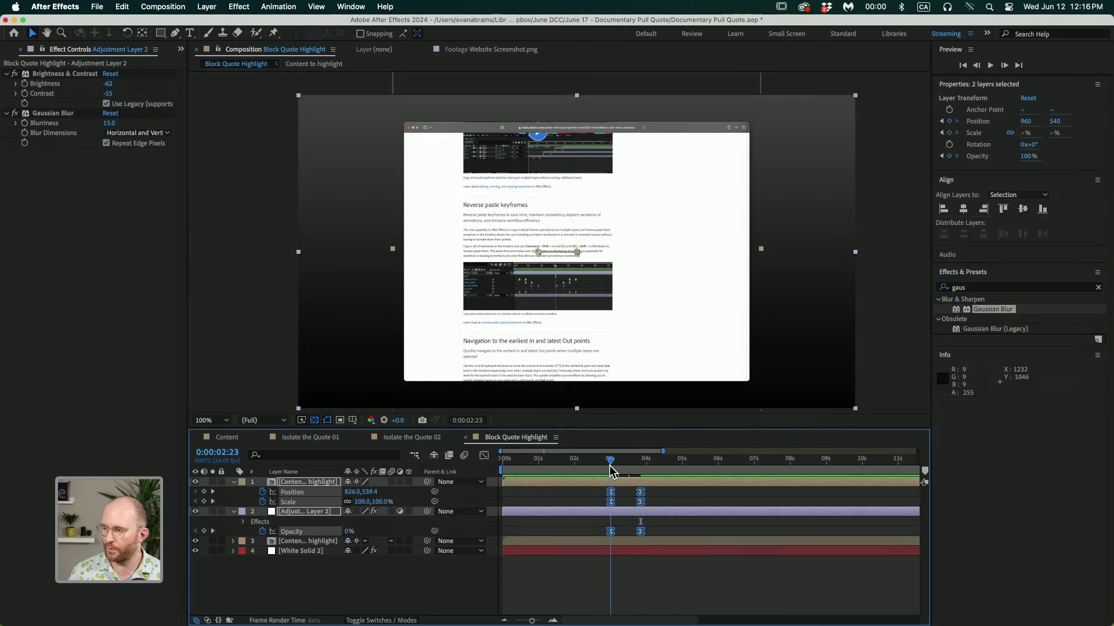
key(space)
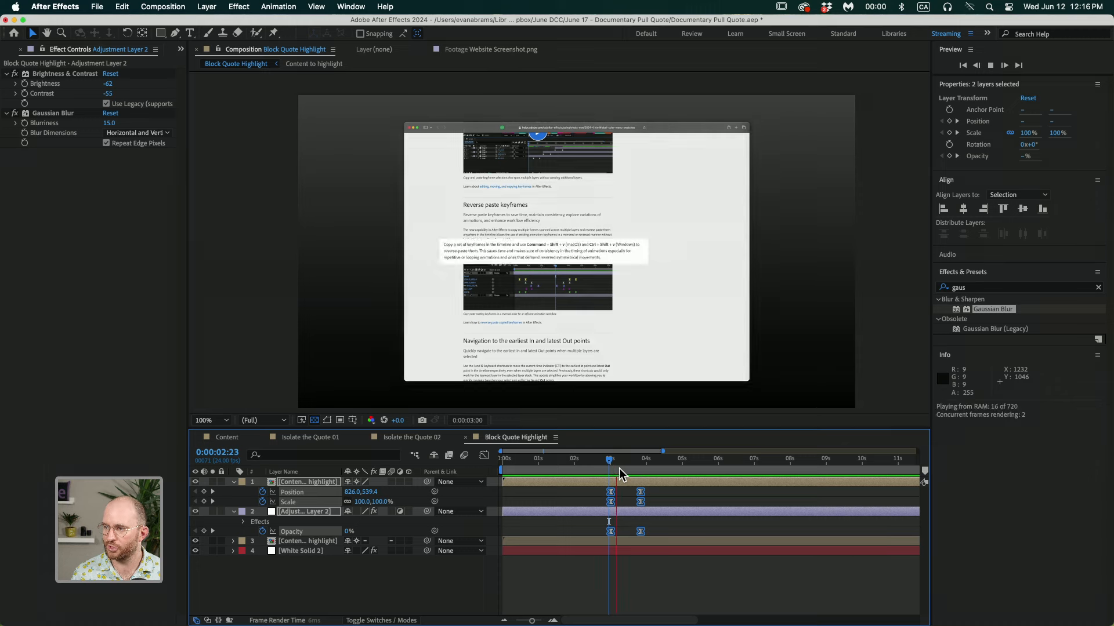
click(665, 494)
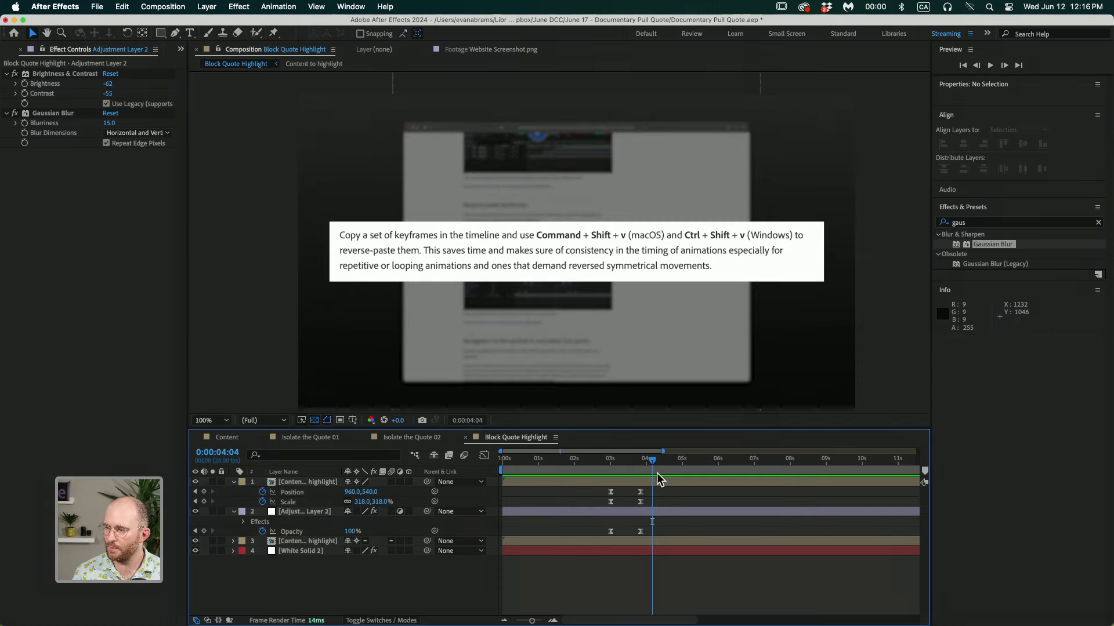
- Open the Content to highlight precomp from the quote layer at 0:00:04:13, framed closely on the "Copy a set of keyframes" paragraph
click(661, 485)
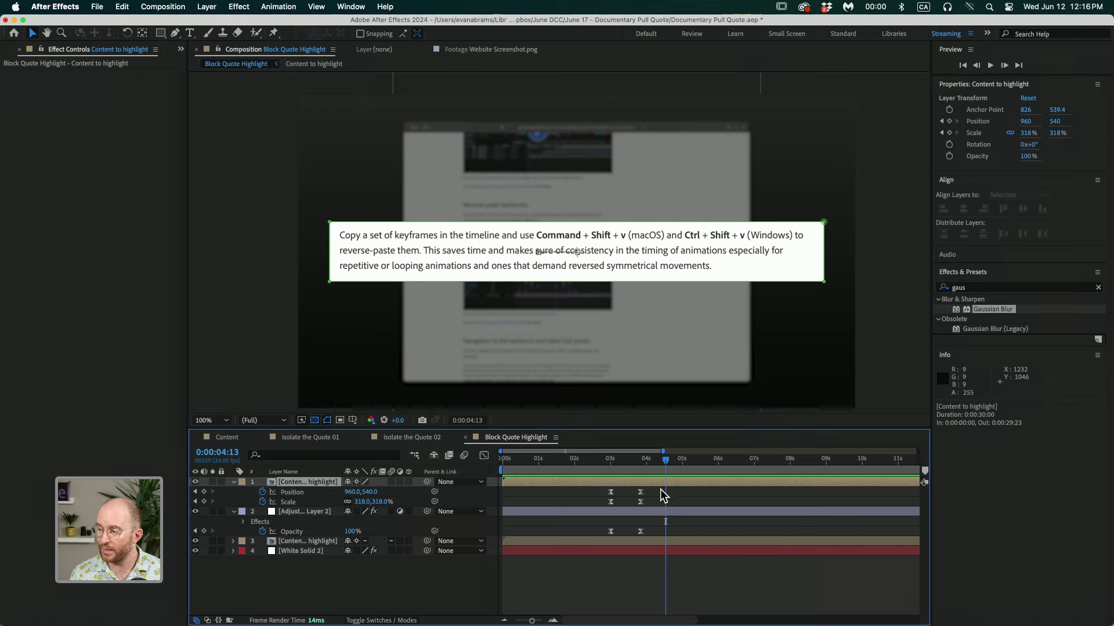
click(660, 489)
click(660, 480)
double_click(660, 480)
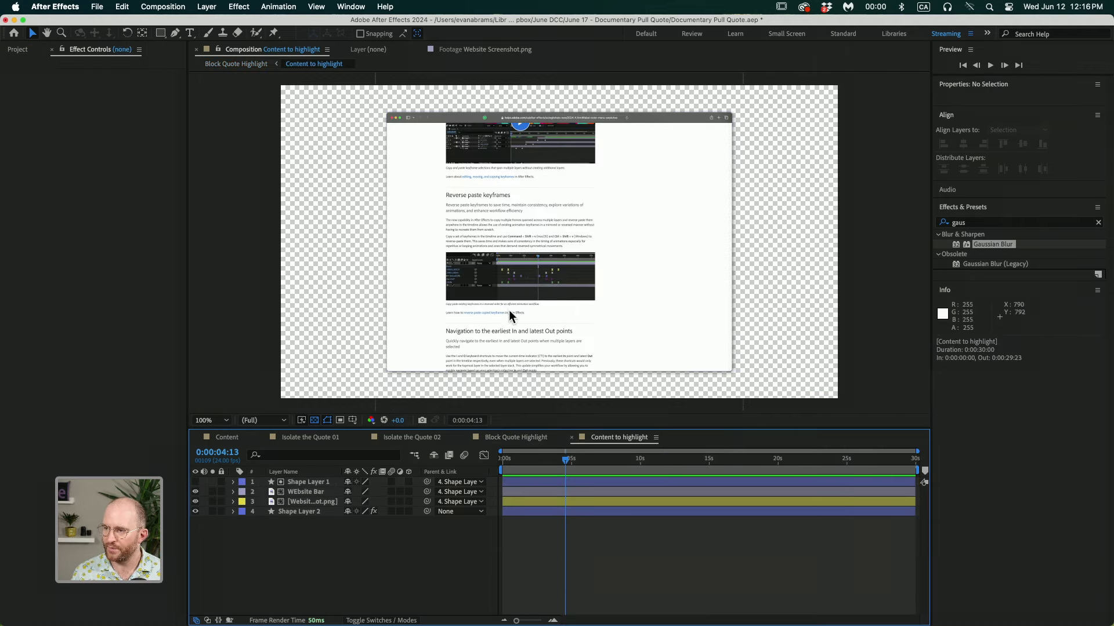
scroll(478, 246, up, 1)
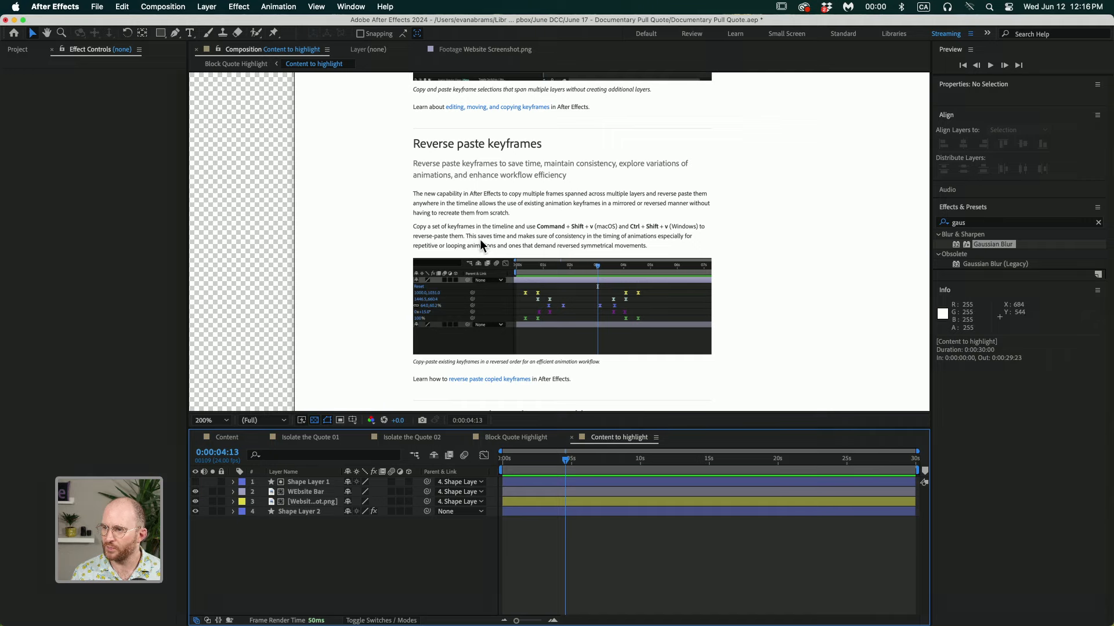
scroll(529, 232, up, 1)
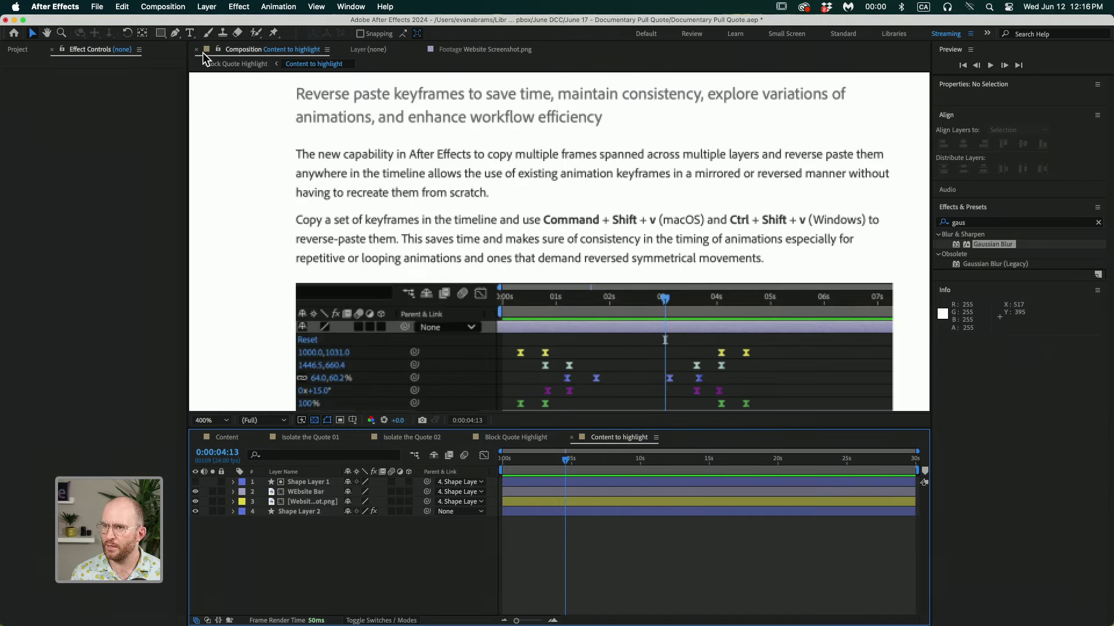
- Draw a straight Pen tool line across the full first line of the "Copy a set of keyframes" paragraph on a new shape layer
click(175, 34)
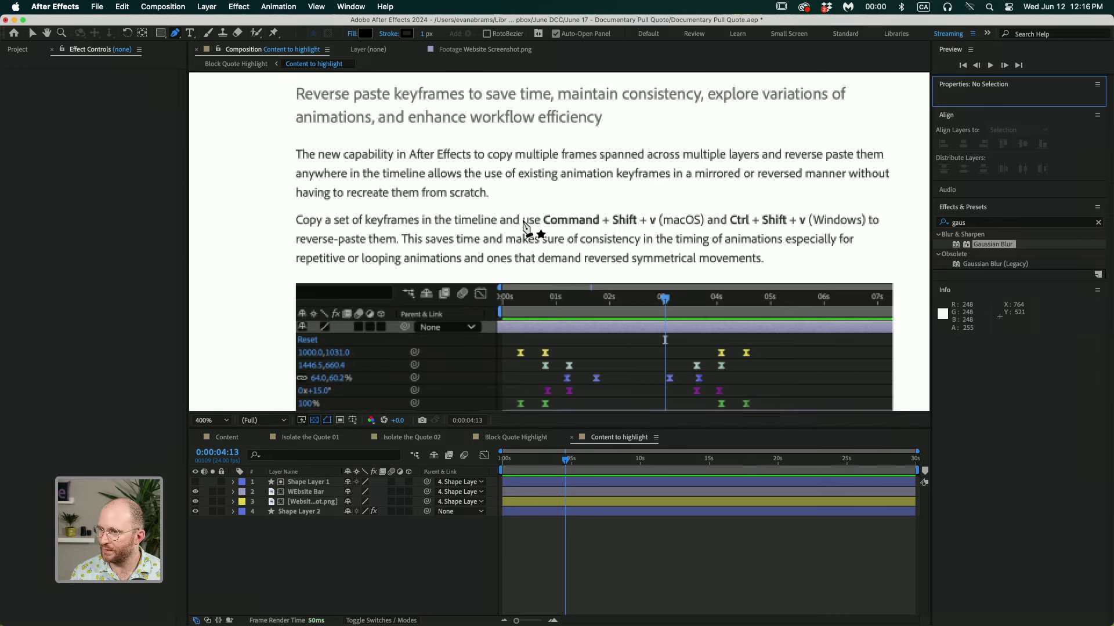
click(290, 220)
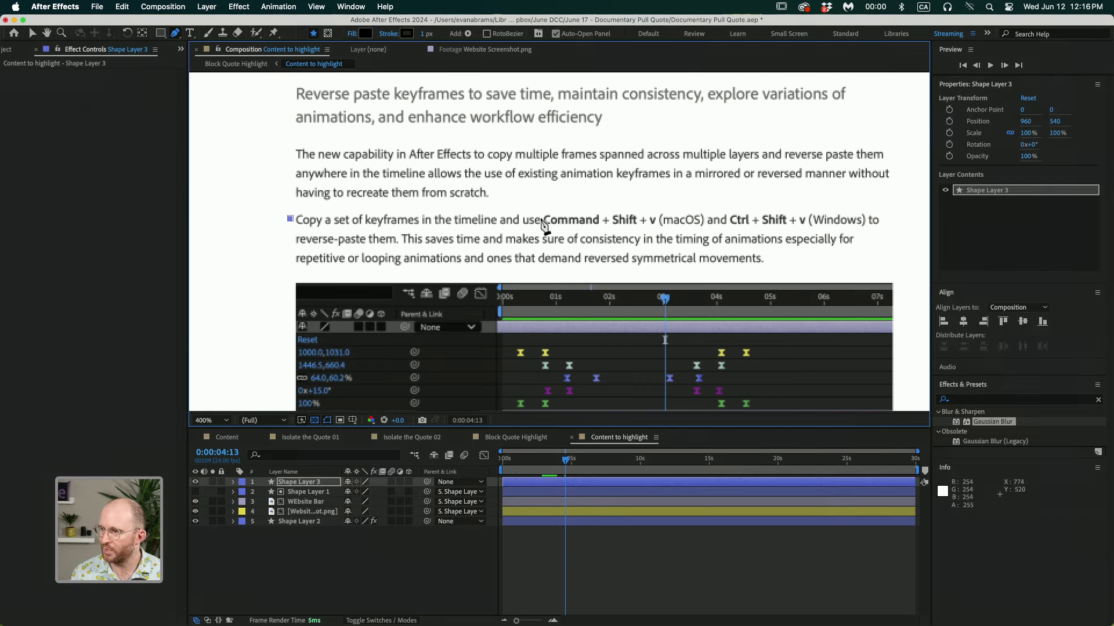
click(885, 219)
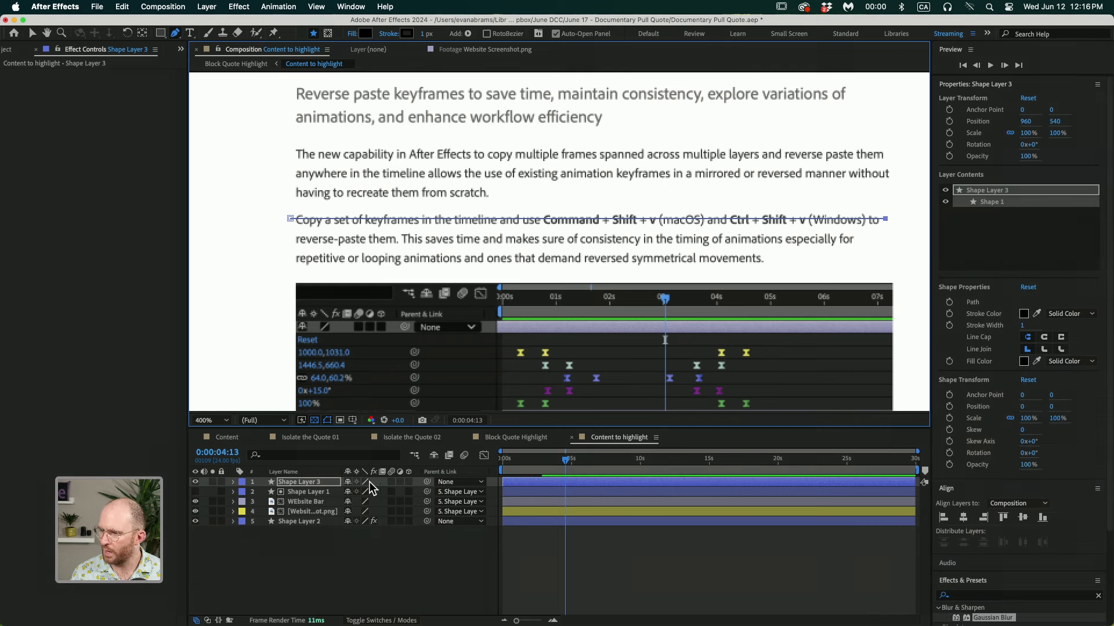
click(285, 484)
click(308, 541)
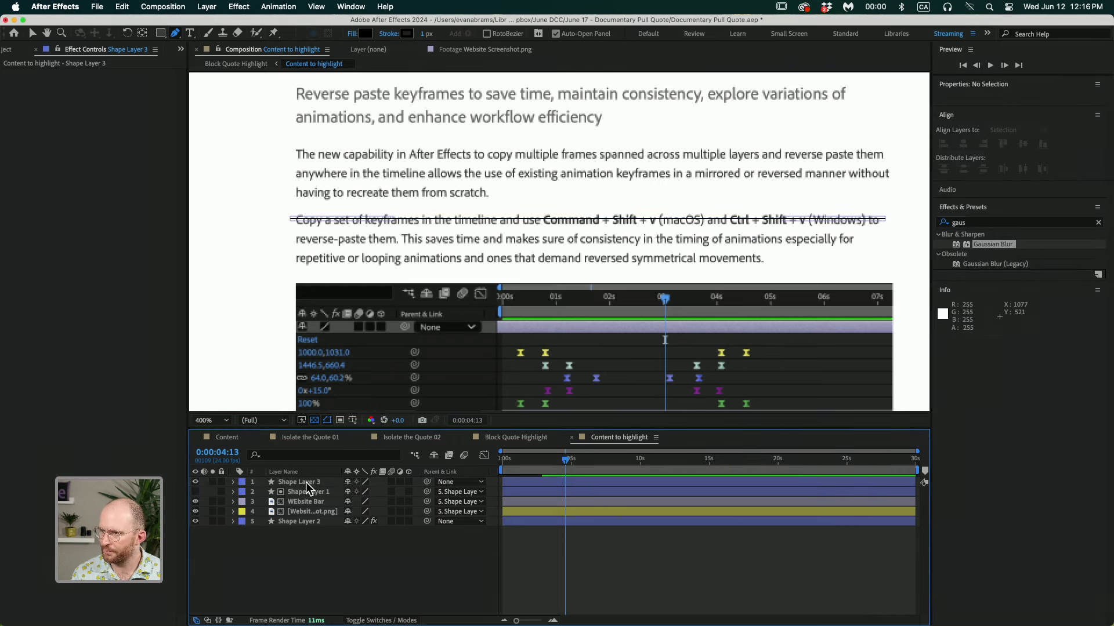
- Add a second straight line to Shape Layer 3, running across the words "reverse-paste them."
click(305, 482)
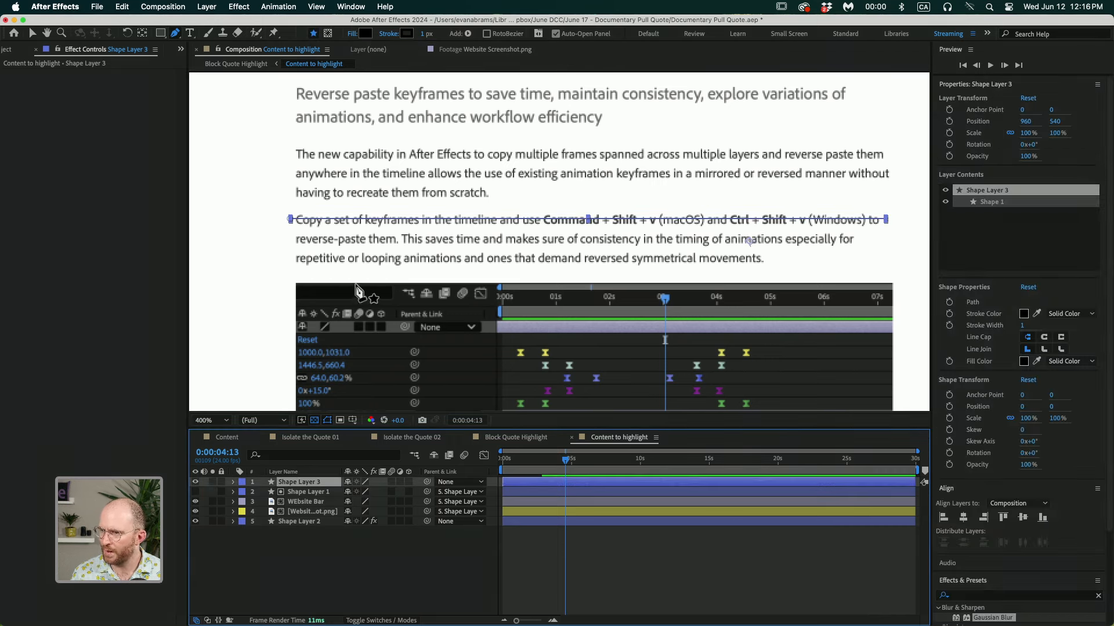
click(291, 240)
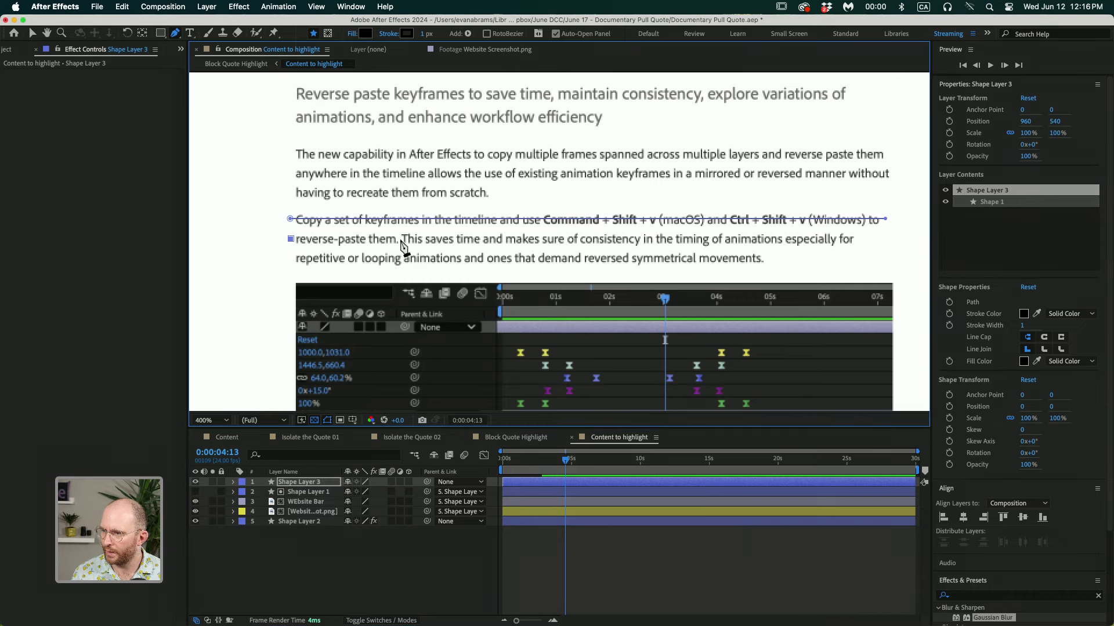
click(400, 239)
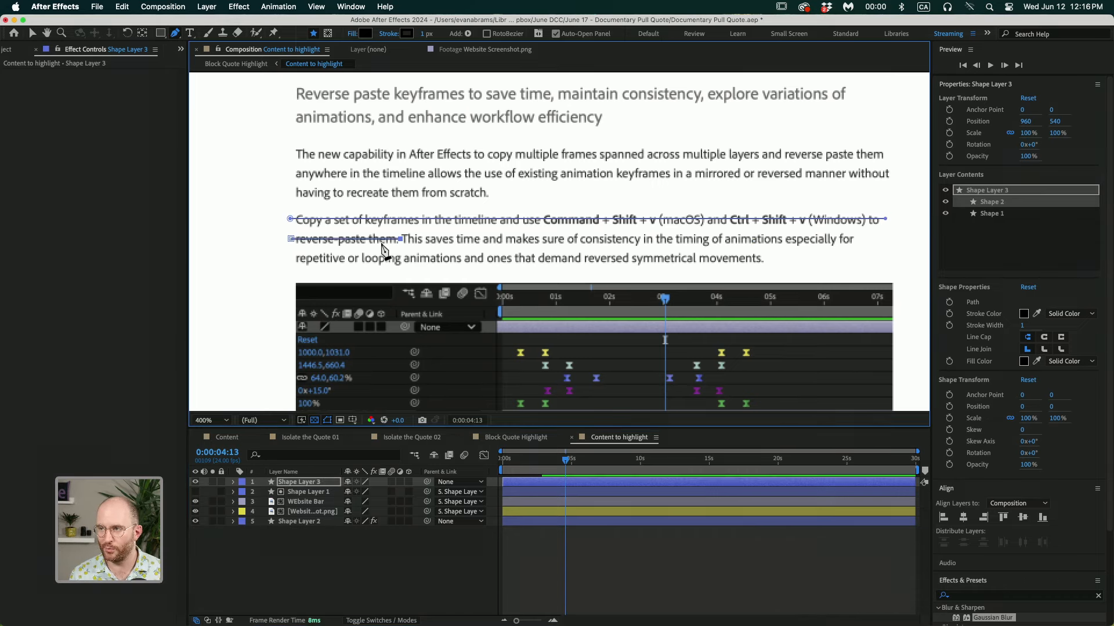
- Thicken the stroke of both lines on Shape Layer 3 to 15 px so they span the text height
drag(425, 37, 444, 38)
click(480, 537)
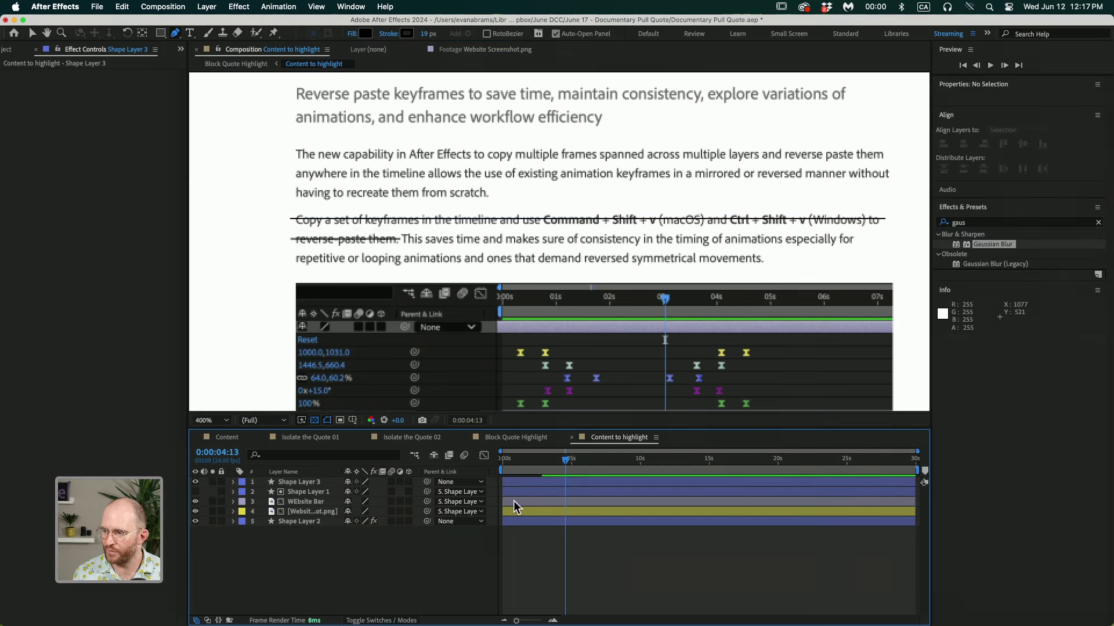
click(524, 484)
drag(426, 38, 435, 33)
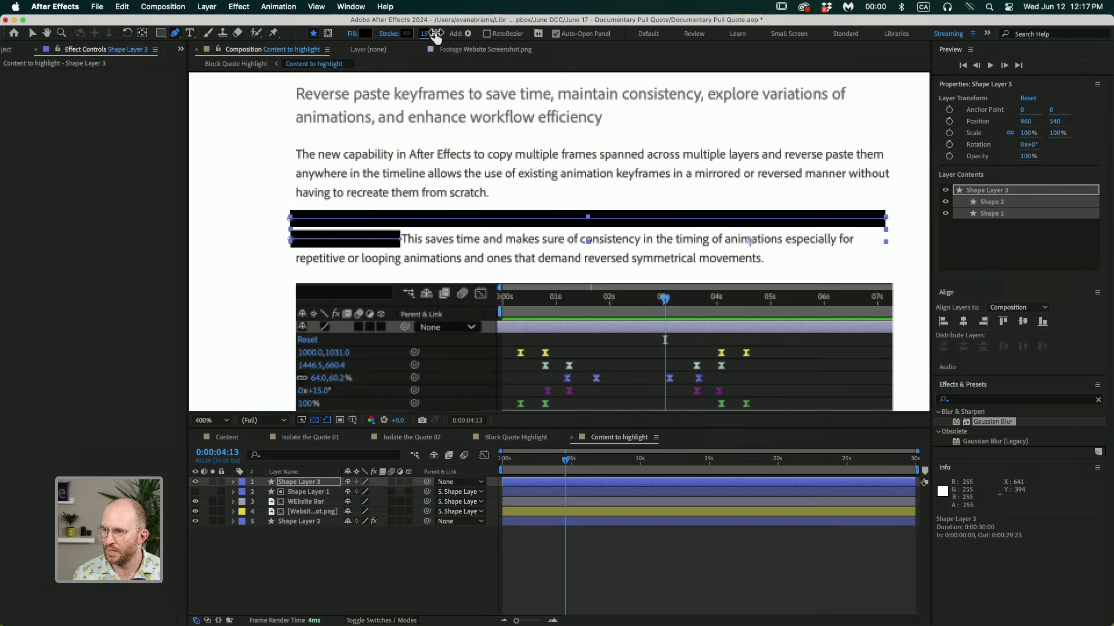
- Change Shape Layer 3's stroke color to a golden yellow and parent the layer to Shape Layer 2
click(407, 33)
drag(619, 352, 619, 371)
click(598, 266)
drag(599, 266, 602, 248)
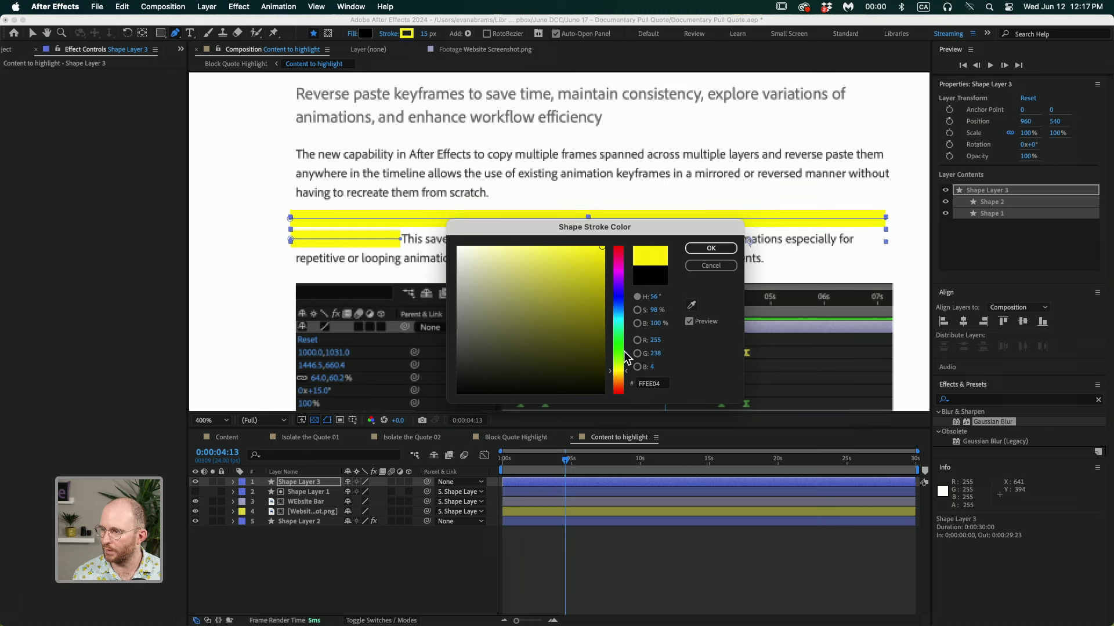
click(620, 374)
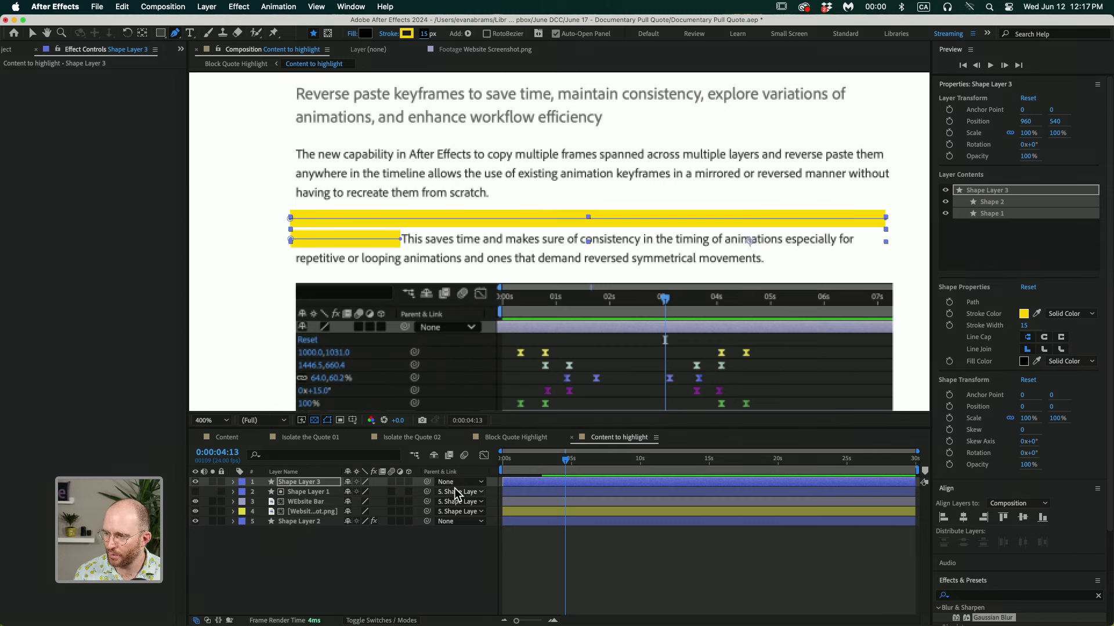
click(427, 483)
drag(427, 482, 328, 520)
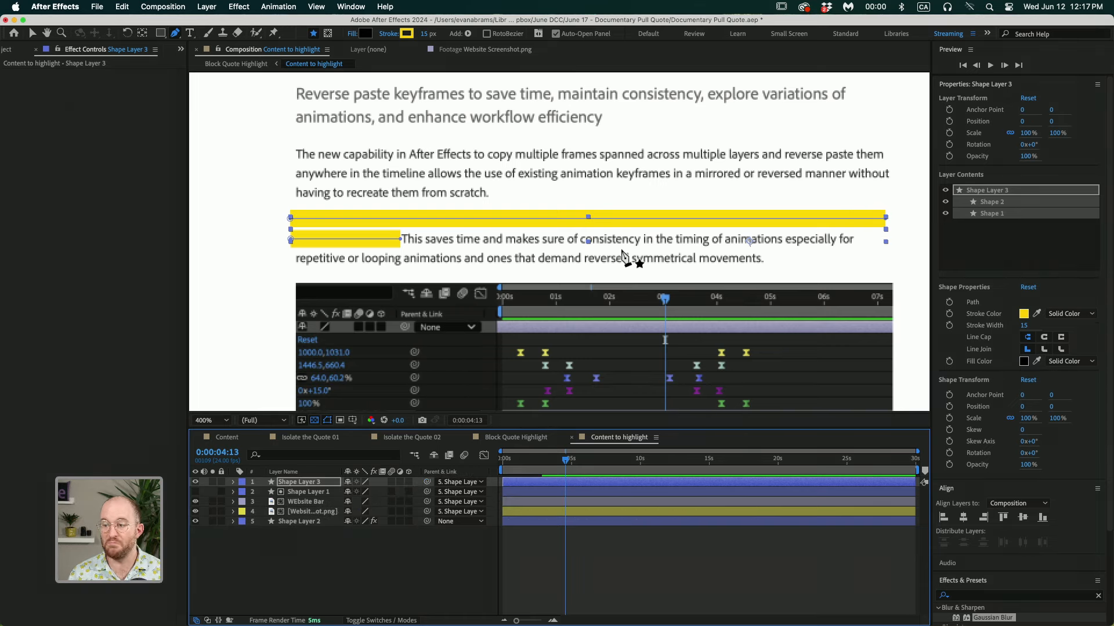
- Reveal the keyframed properties of all layers and rename Shape Layer 3 to "Highlighter"
click(551, 559)
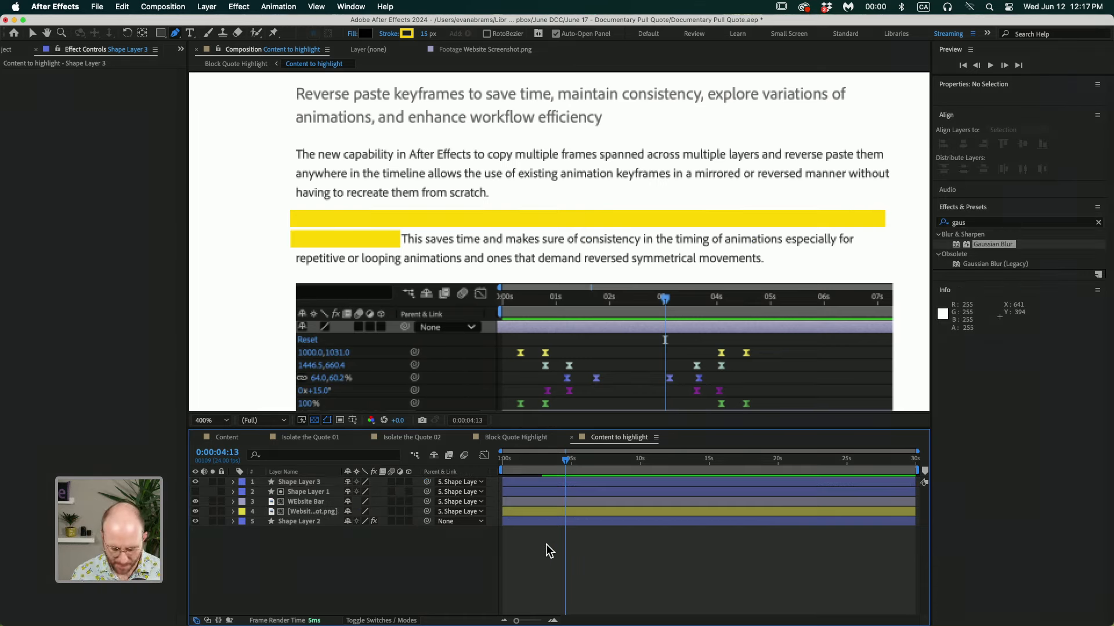
key(u)
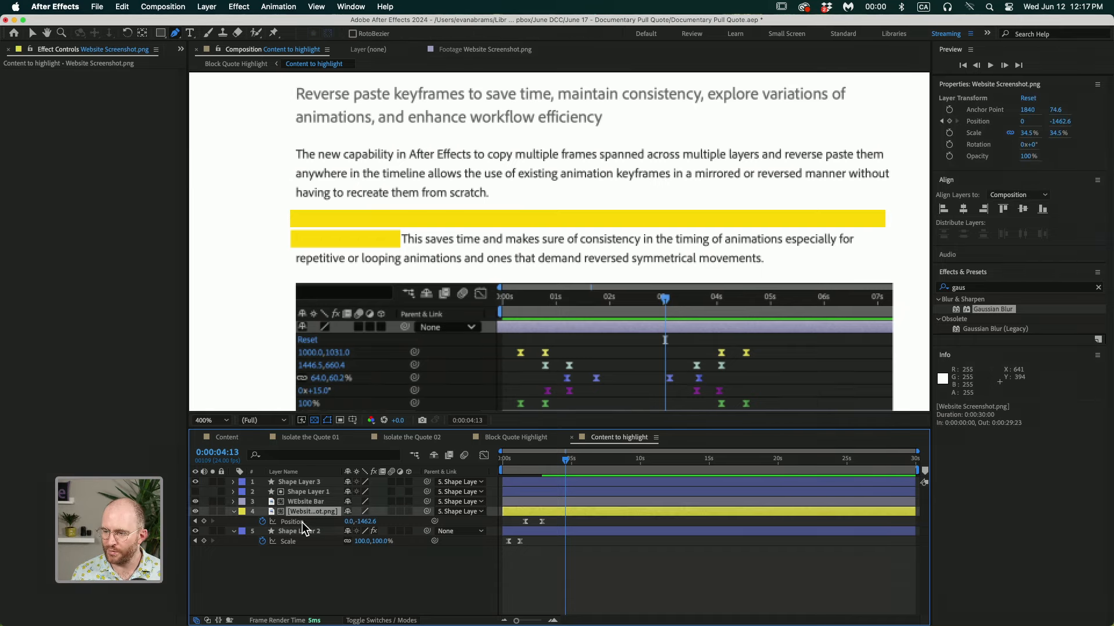
click(304, 484)
key(Return)
text(Highlighter)
key(Return)
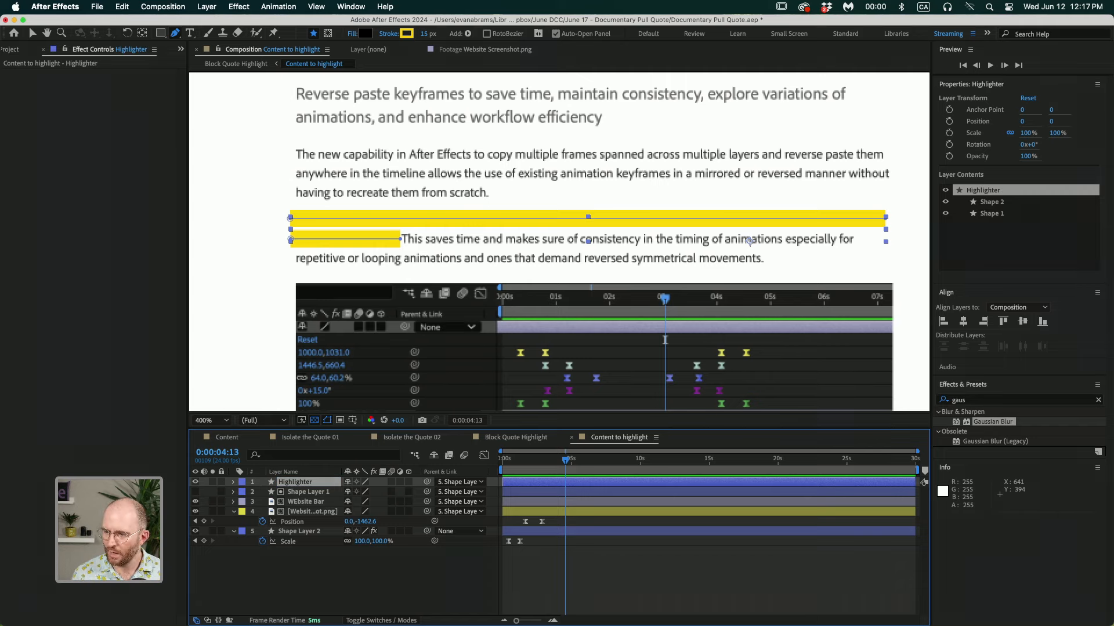
- Parent the Highlighter layer to the Website Screenshot layer and set Shape Layer 1 as its track matte
mouse_move(427, 481)
mouse_down()
mouse_move(325, 502)
mouse_move(334, 511)
mouse_up()
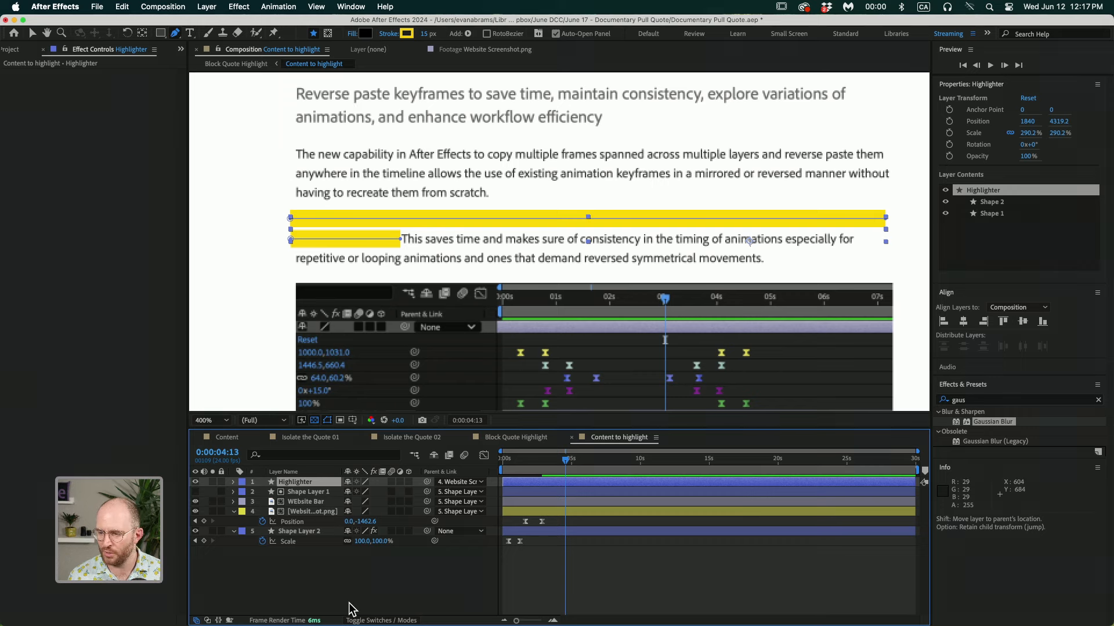
click(360, 619)
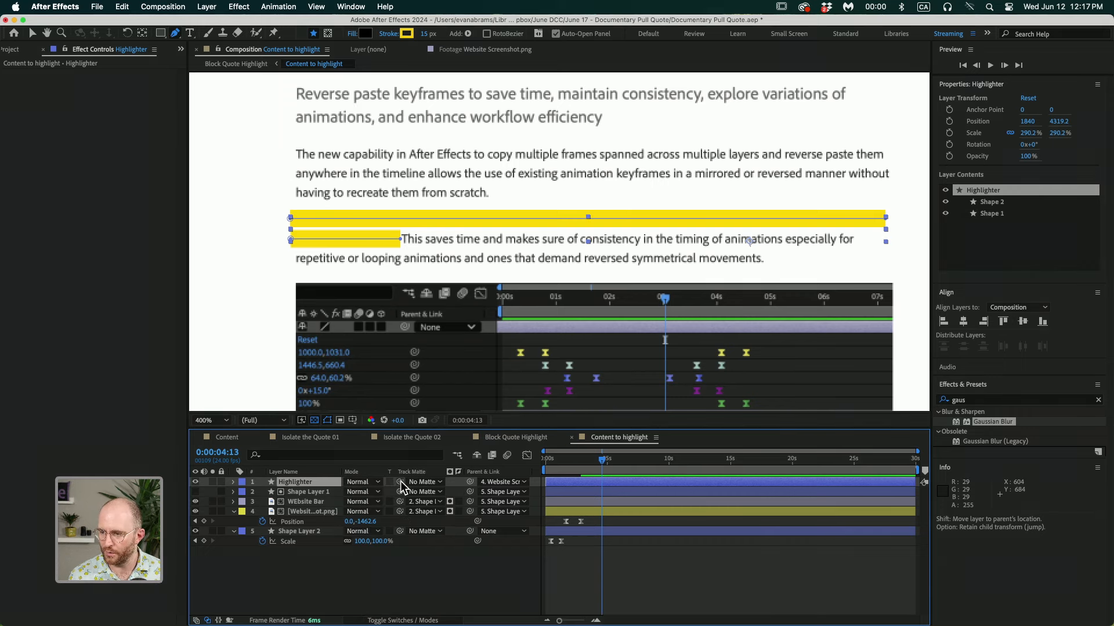
drag(366, 492, 337, 492)
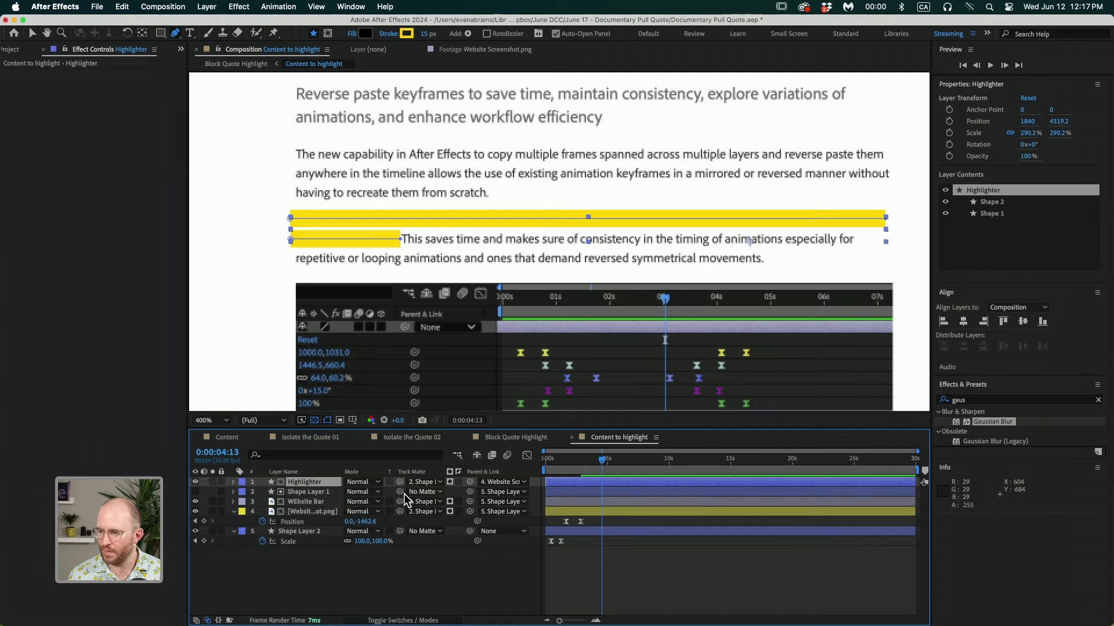
- Move the Highlighter layer directly above the Website Screenshot layer and set its blending mode to Multiply
click(333, 492)
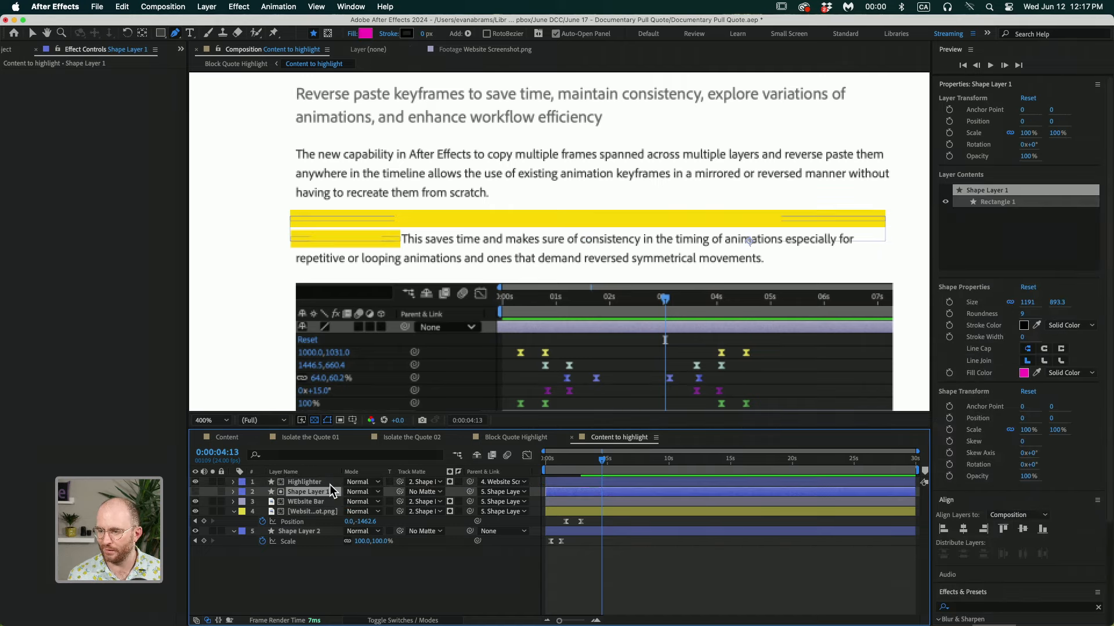
mouse_move(320, 481)
mouse_down()
mouse_move(321, 510)
mouse_move(306, 502)
mouse_up()
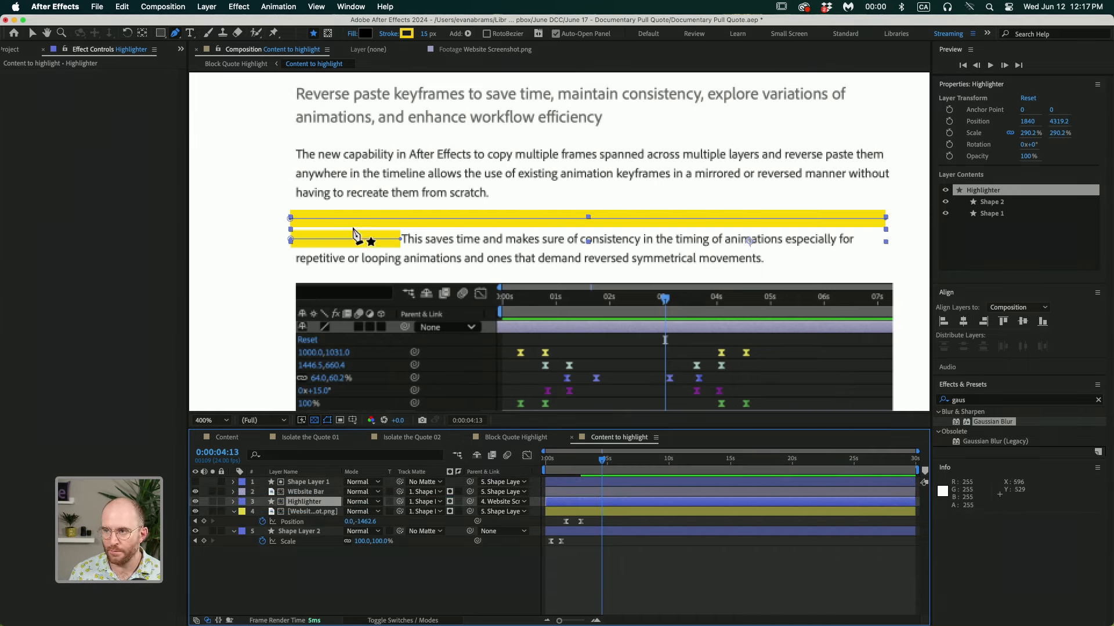
click(358, 502)
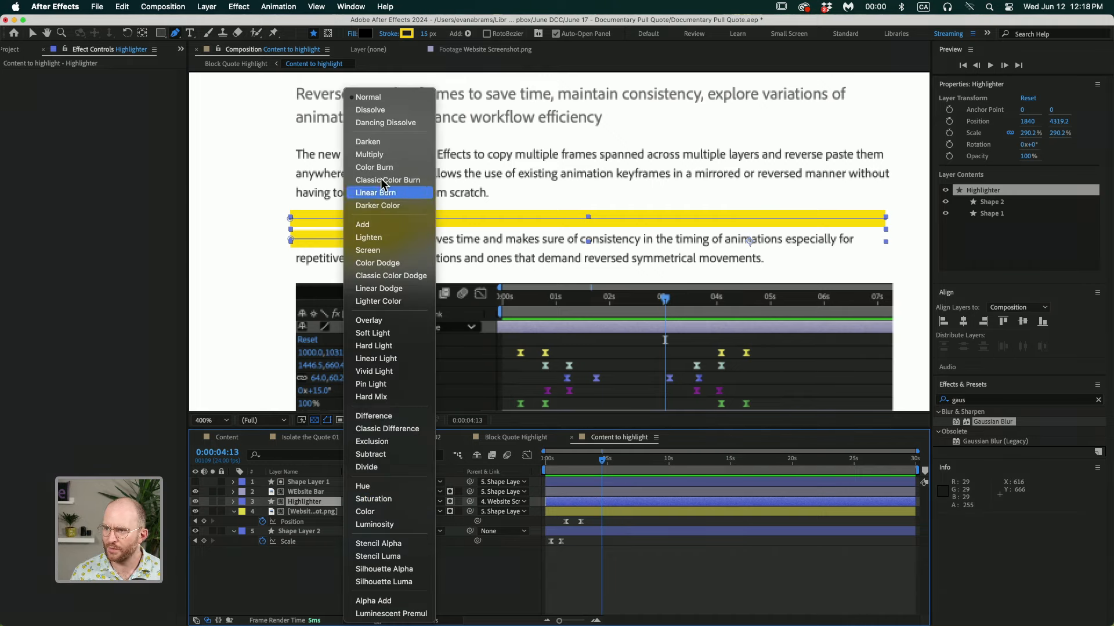
click(387, 155)
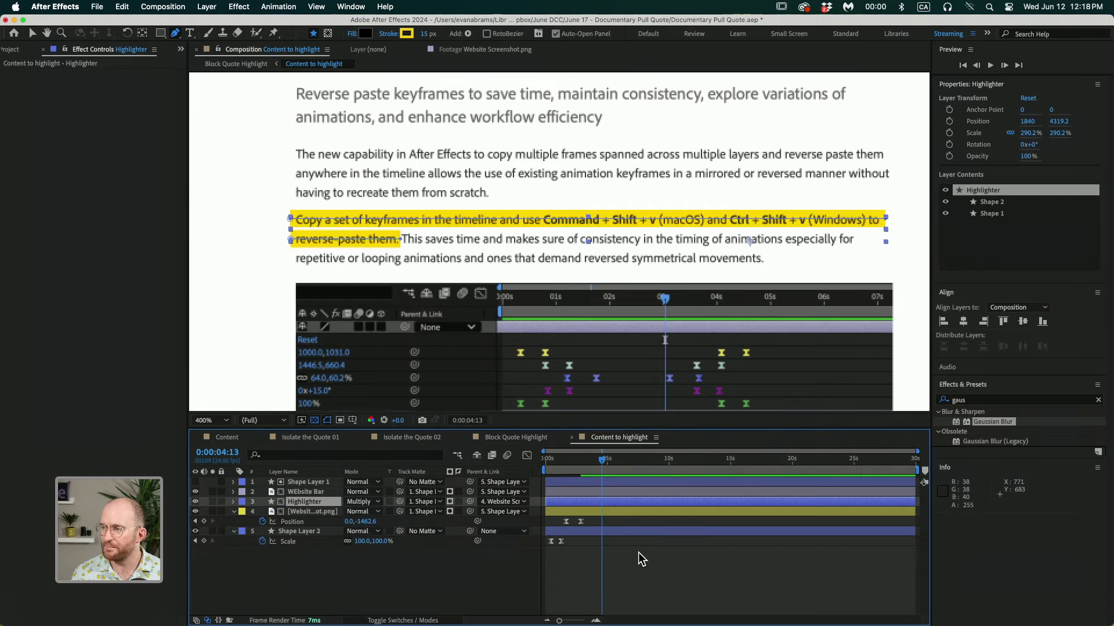
click(632, 567)
key(v)
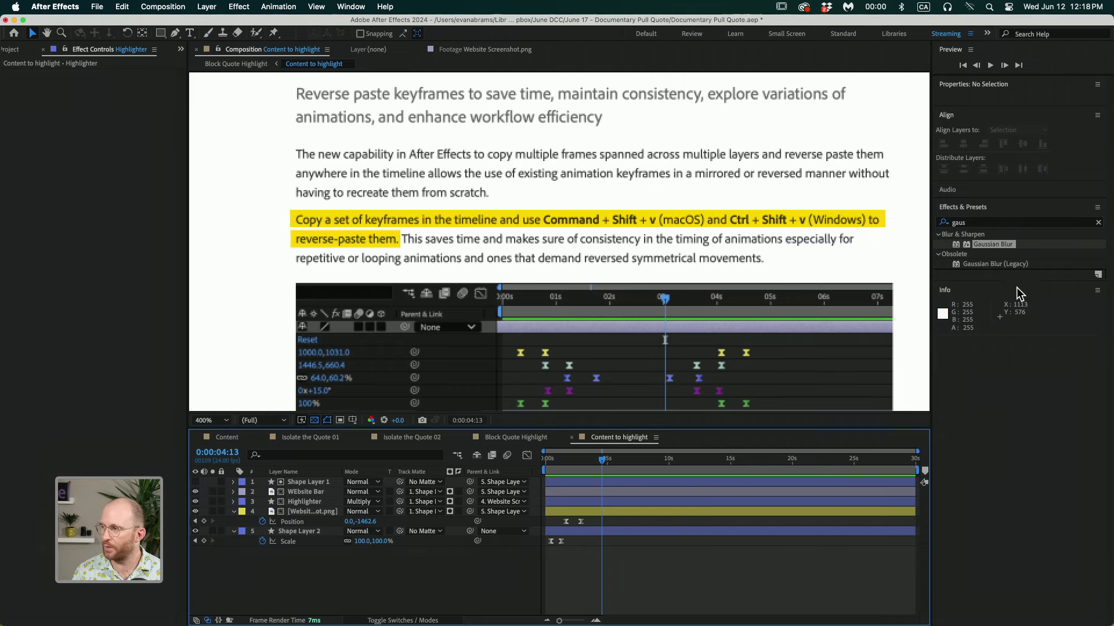
- Find the Invert effect and apply it to the Website Screenshot layer
click(695, 513)
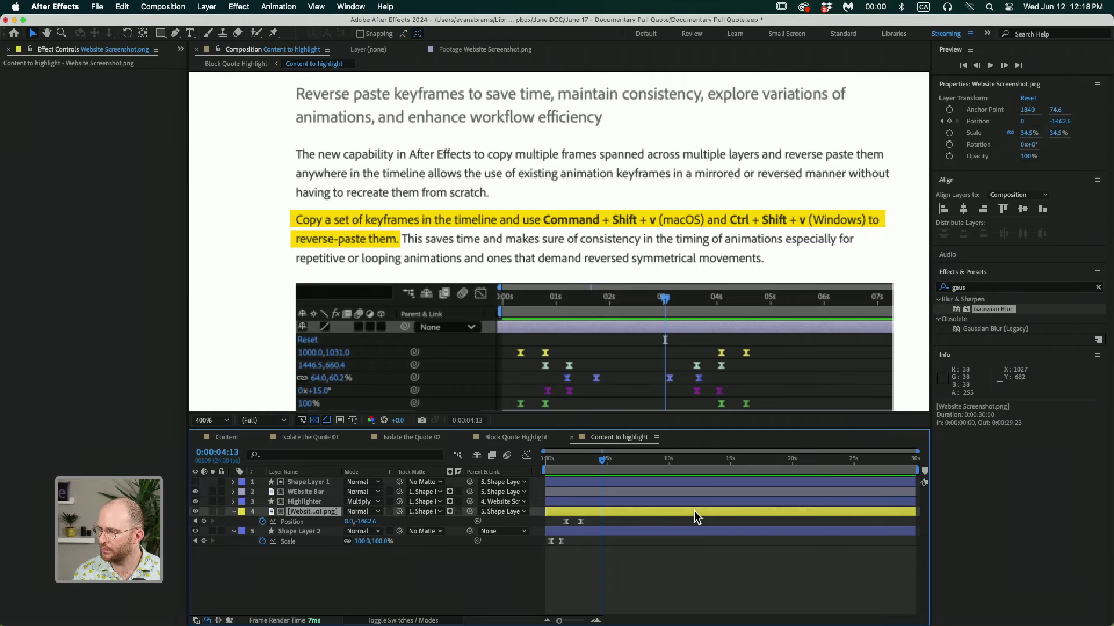
click(1036, 287)
key(BackSpace)
key(BackSpace)
key(BackSpace)
key(BackSpace)
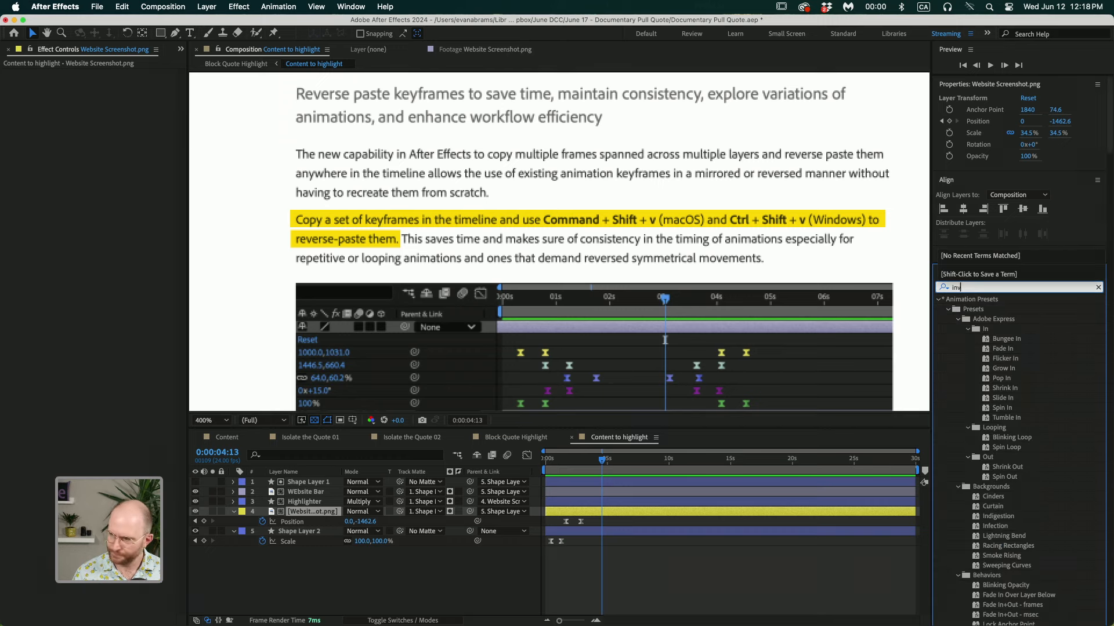
text(inver)
double_click(981, 348)
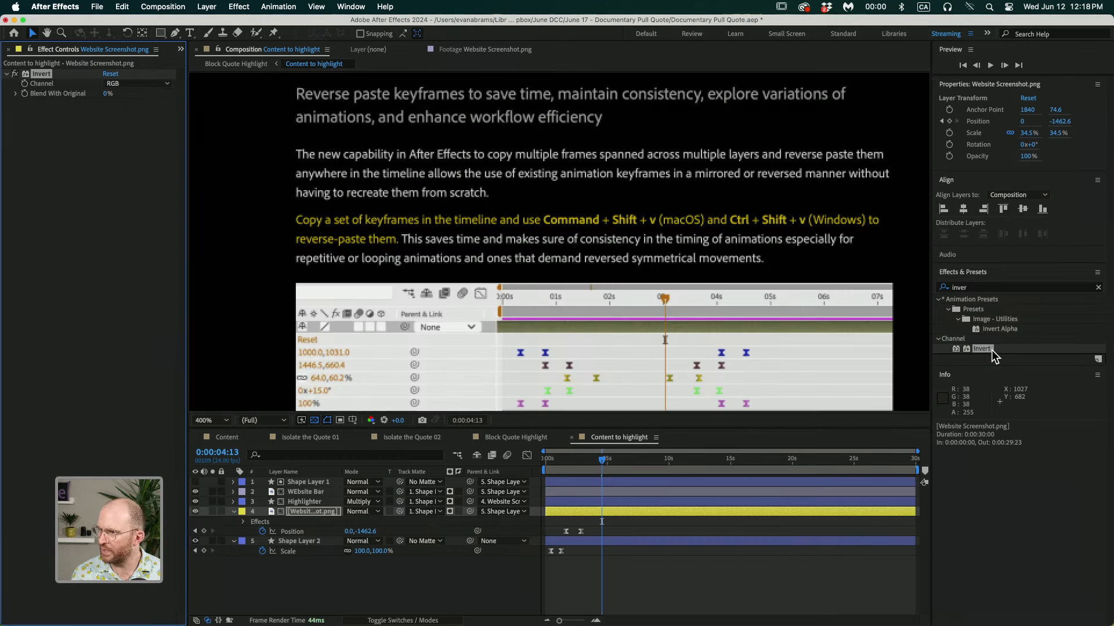
- Try the Lighten blending mode on the Highlighter layer, and undo both that change and the Invert effect
click(583, 510)
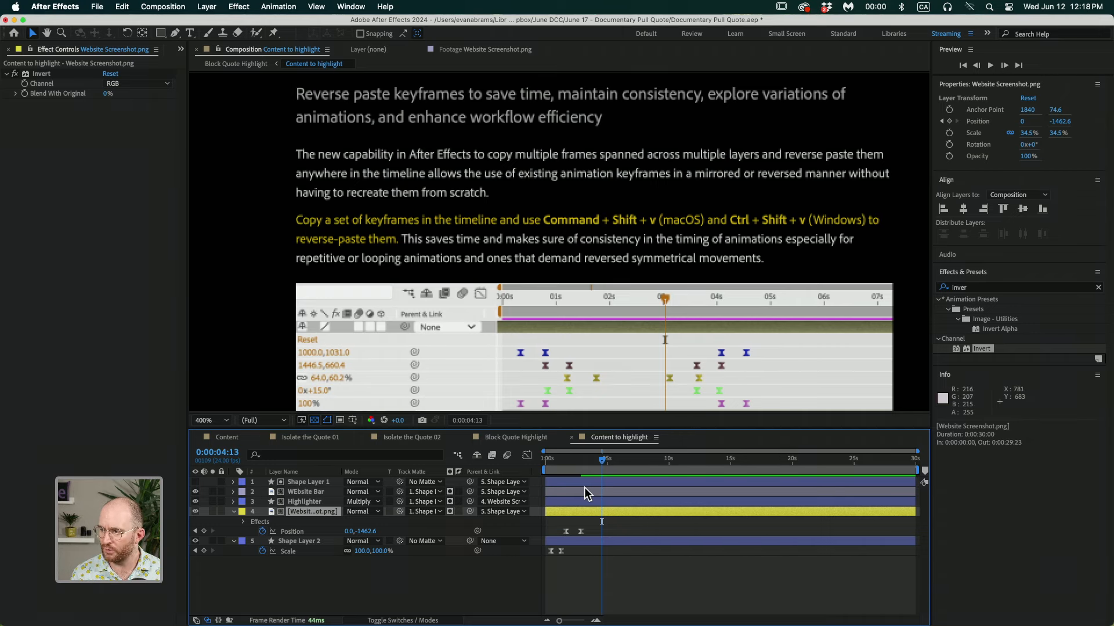
click(309, 500)
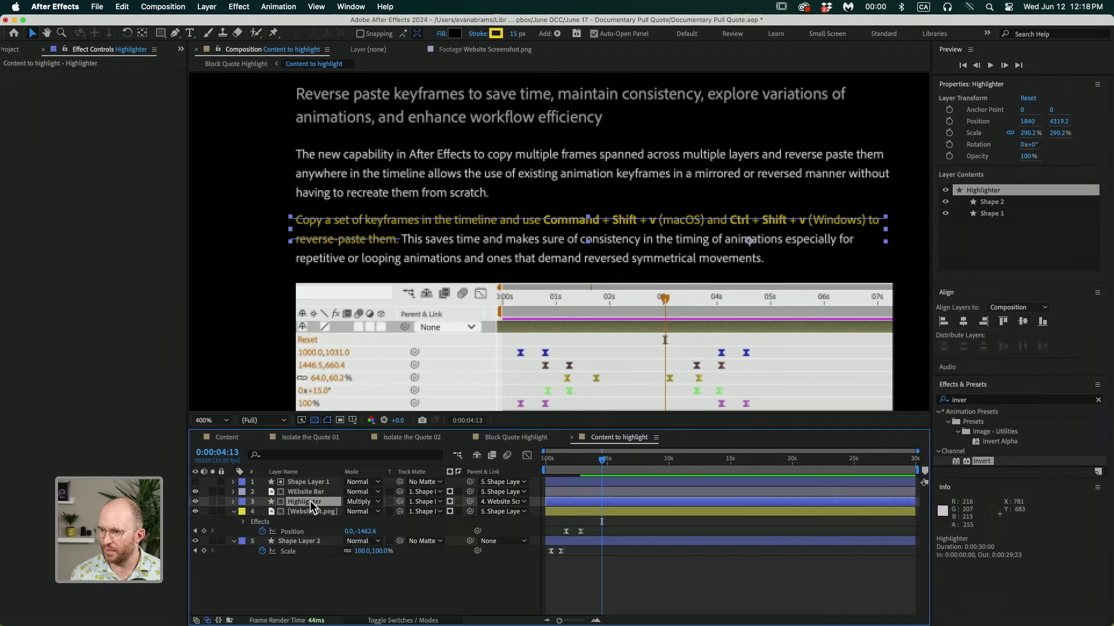
click(362, 503)
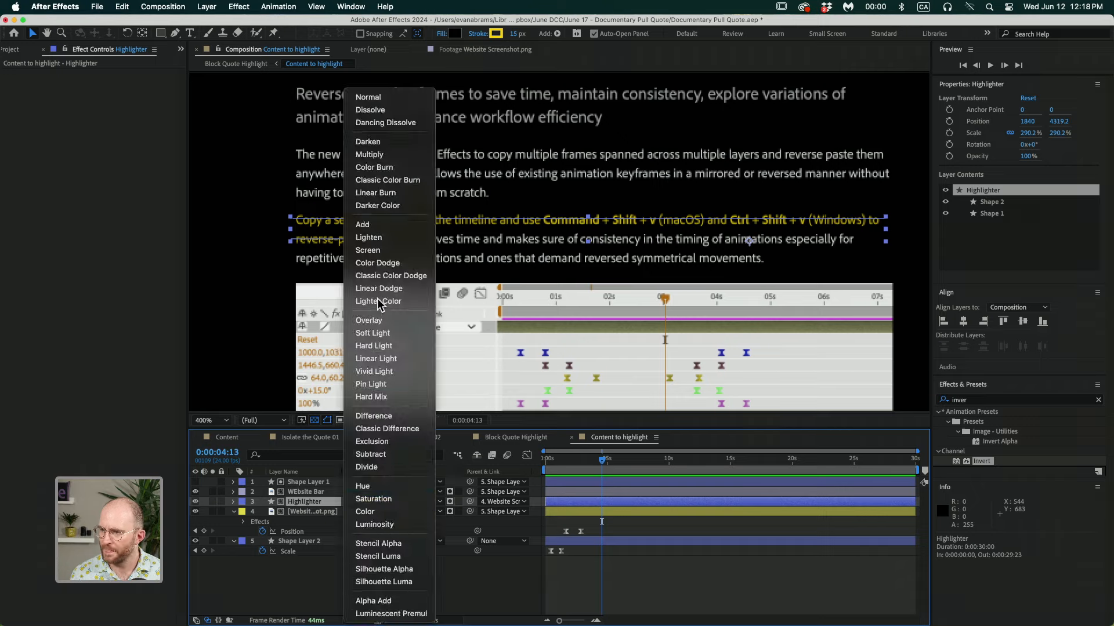
click(374, 240)
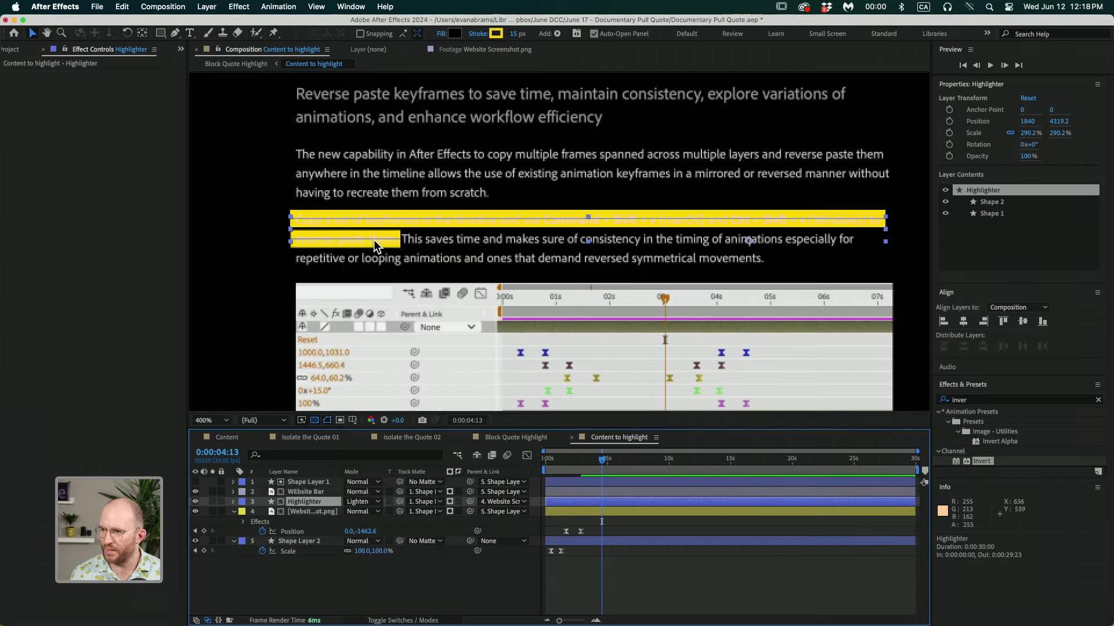
key(super+z)
key(super+z)
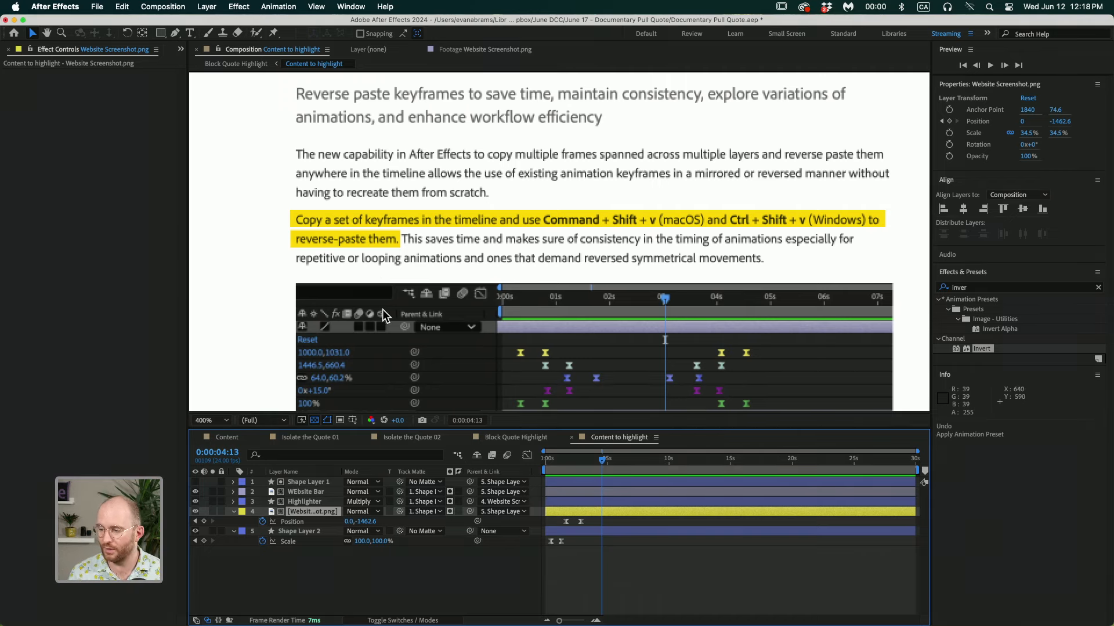
- Move the playhead to 0:00:04:04 in the Block Quote Highlight composition and return to the Content to highlight composition
click(324, 502)
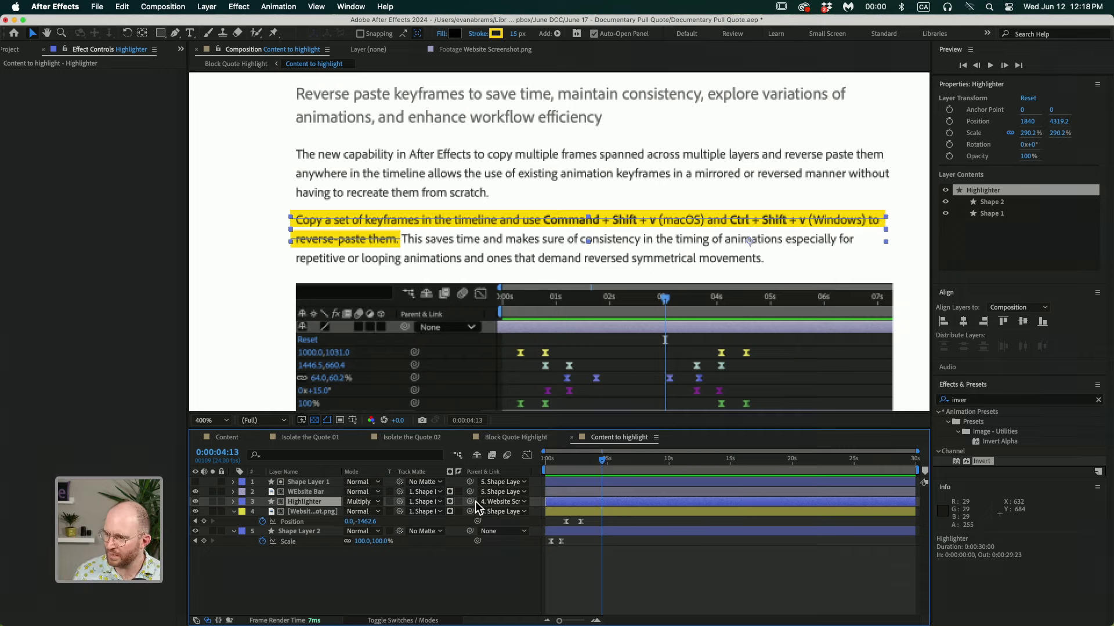
click(600, 545)
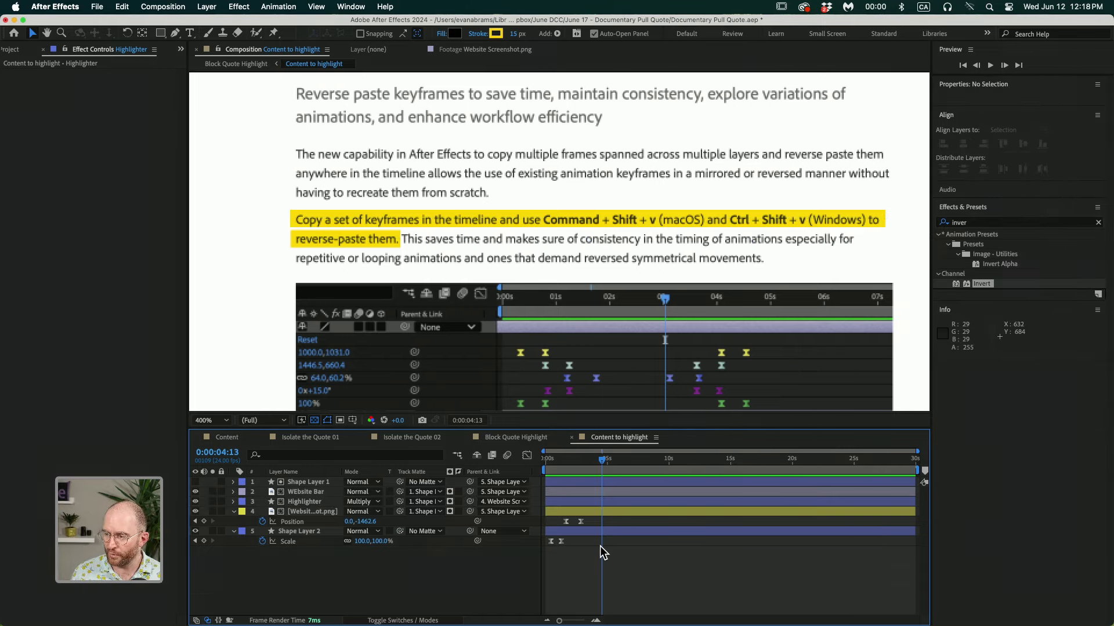
key(Tab)
click(524, 544)
drag(607, 460, 652, 466)
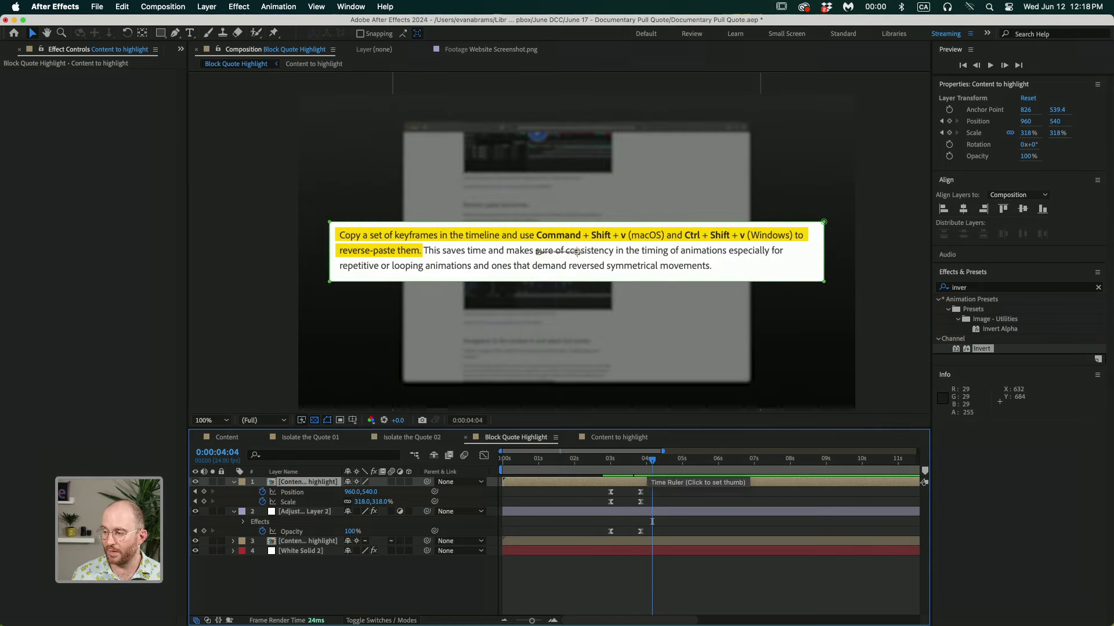
double_click(648, 482)
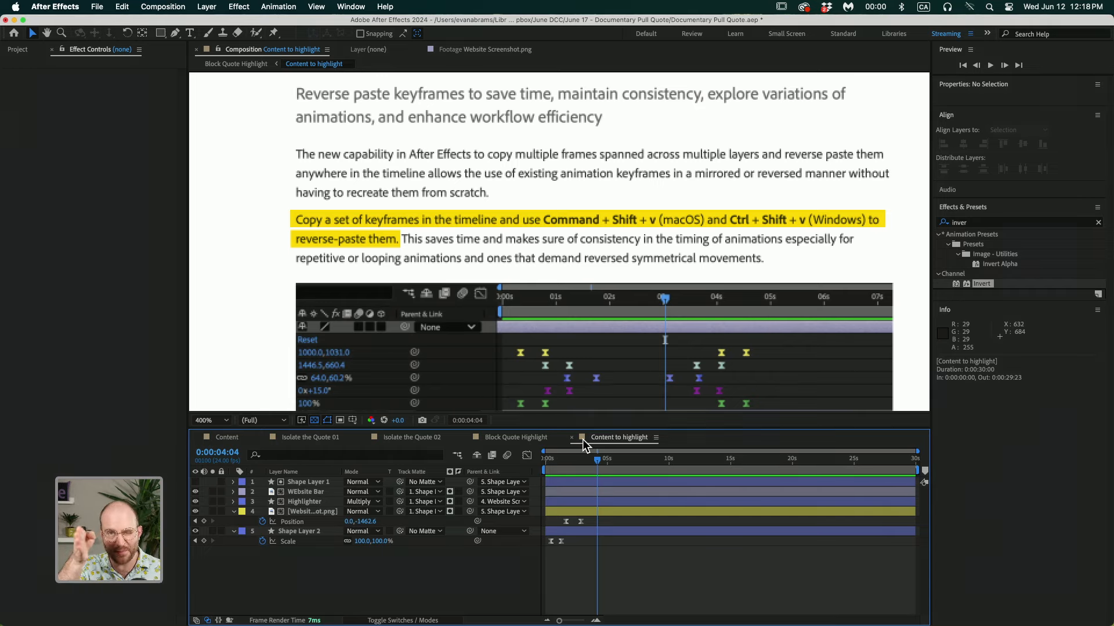
- Add Trim Paths to the Highlighter layer's contents
click(313, 502)
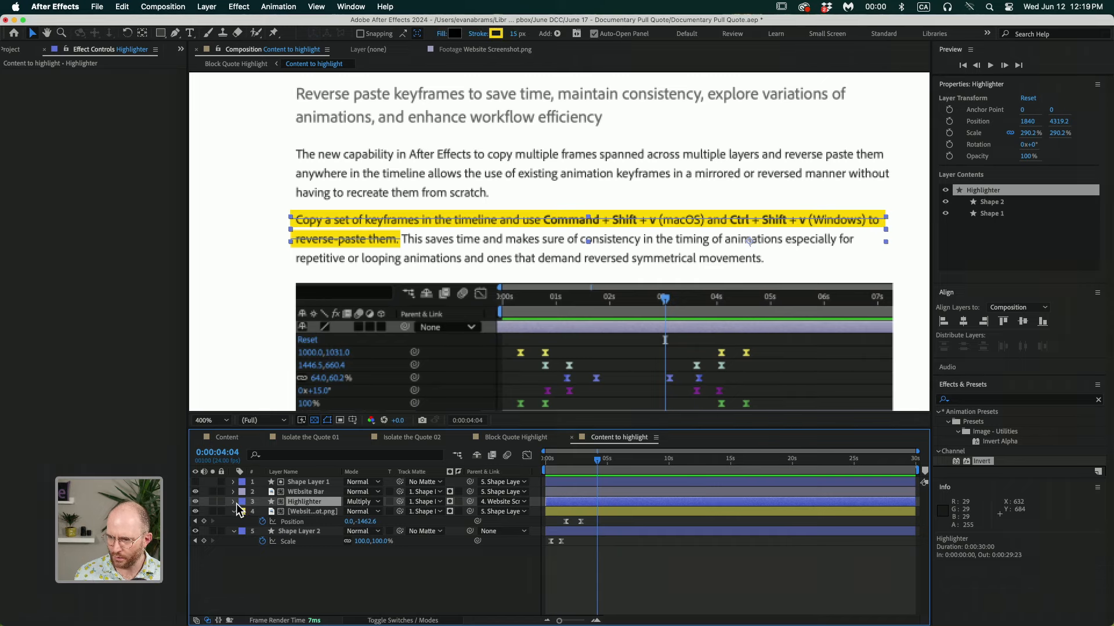
click(234, 502)
click(455, 512)
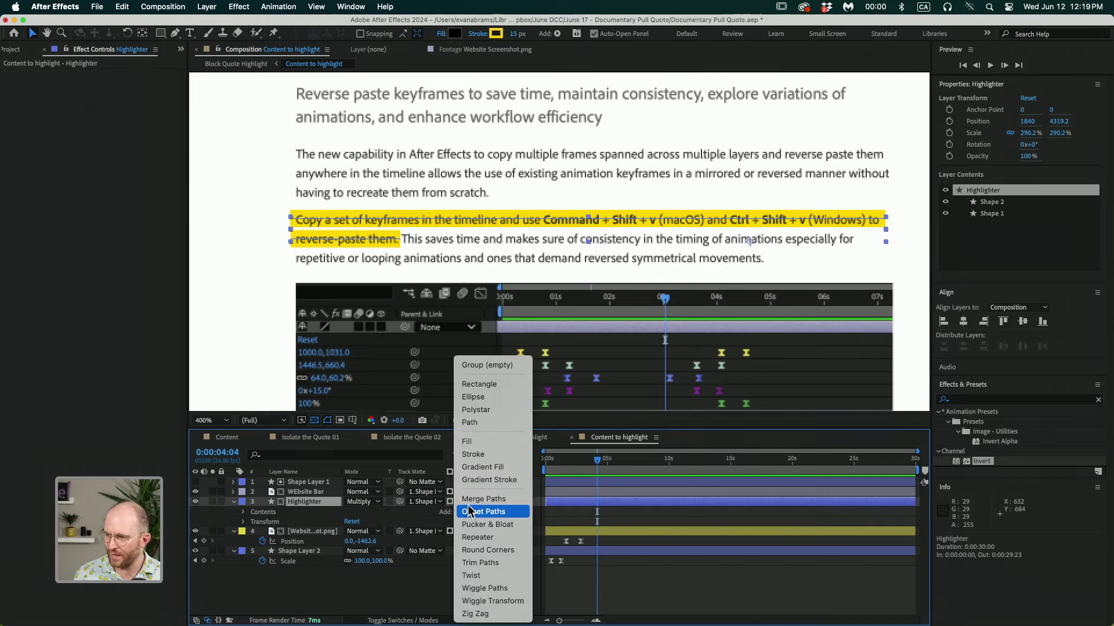
click(480, 563)
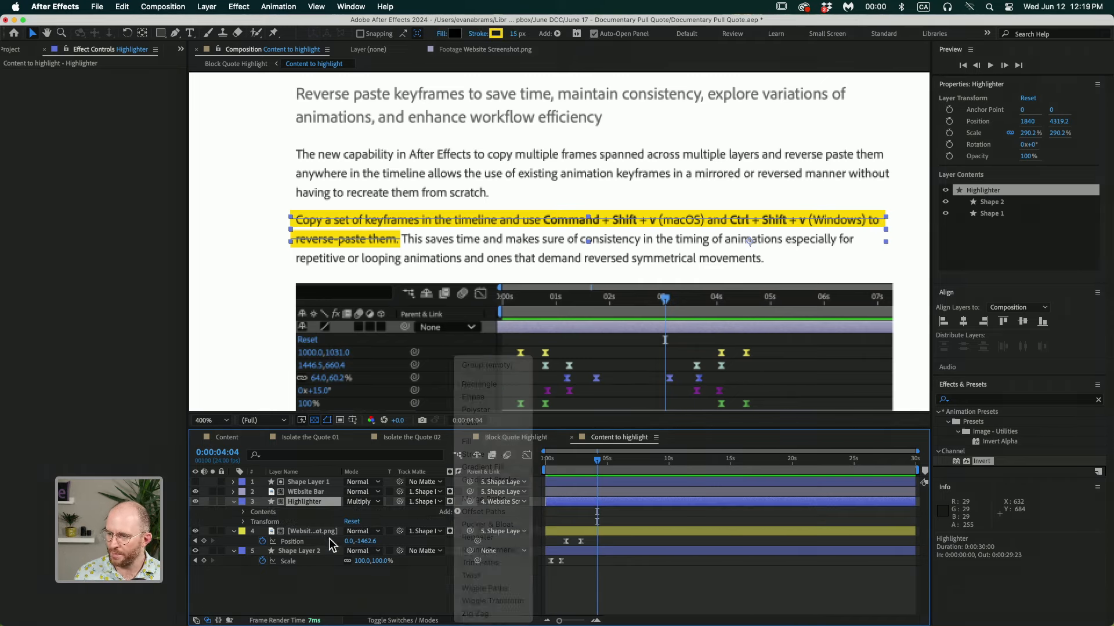
click(253, 541)
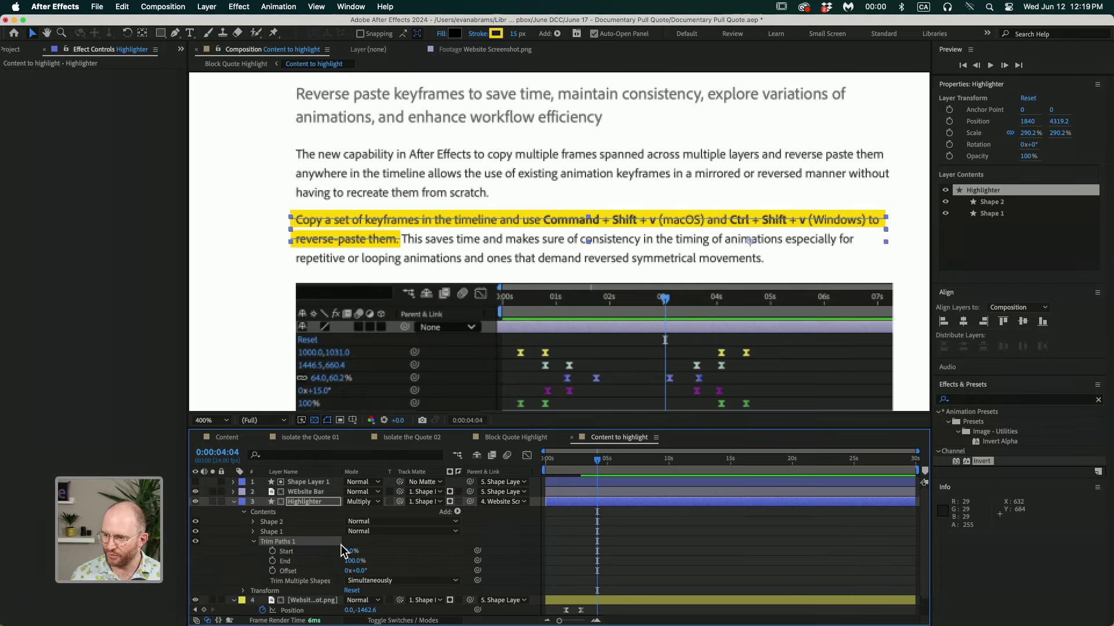
- Set Trim Multiple Shapes to Individually and reorder the Highlighter's contents so Shape 1 sits above Shape 2
scroll(348, 548, down, 1)
click(276, 558)
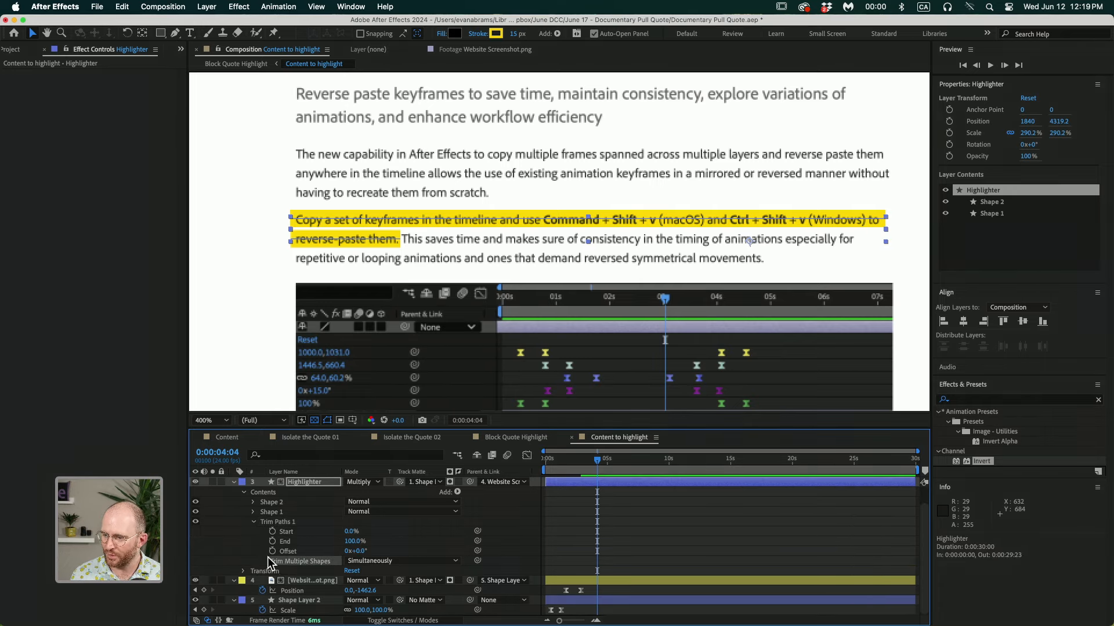
click(366, 561)
click(361, 571)
mouse_move(353, 545)
mouse_down()
mouse_move(290, 546)
mouse_move(337, 546)
mouse_up()
click(267, 514)
drag(266, 514, 267, 502)
- Keyframe the Trim Paths End at 84.3% at 0:00:04:04 and at 100% at 0:00:05:00
mouse_move(348, 542)
mouse_down()
mouse_move(386, 543)
mouse_move(367, 545)
mouse_up()
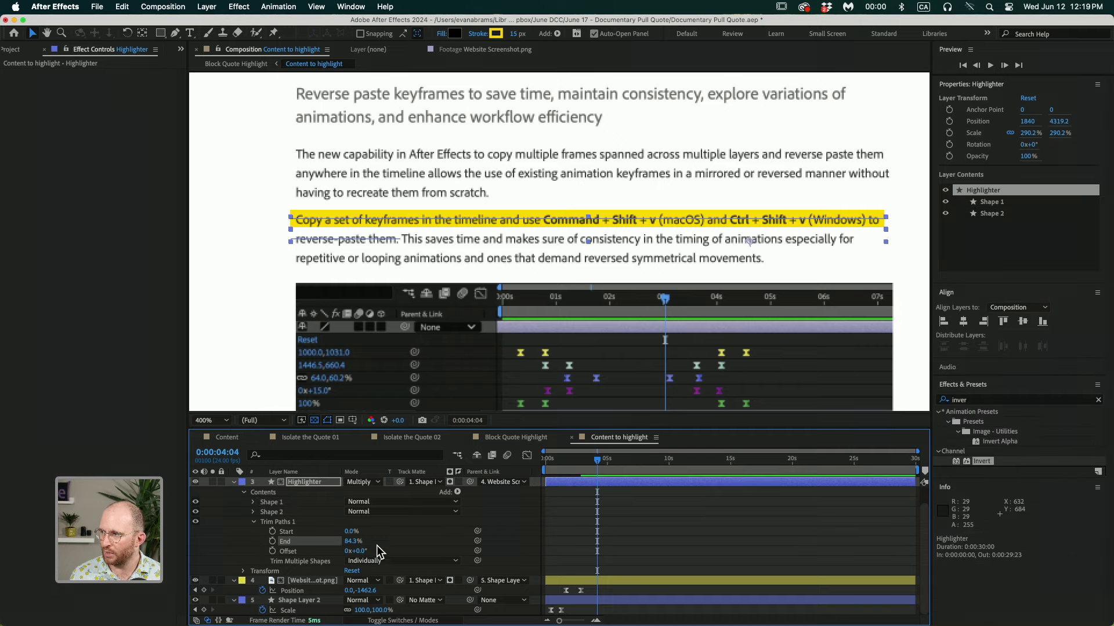
click(273, 541)
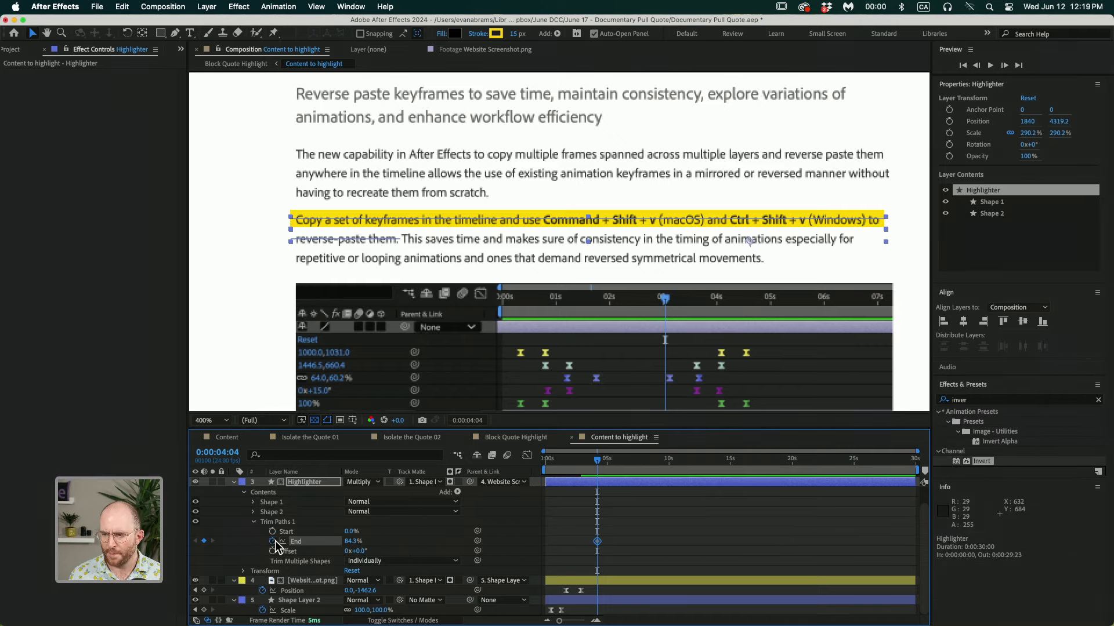
key(shift+Page_Down)
key(shift+Page_Down)
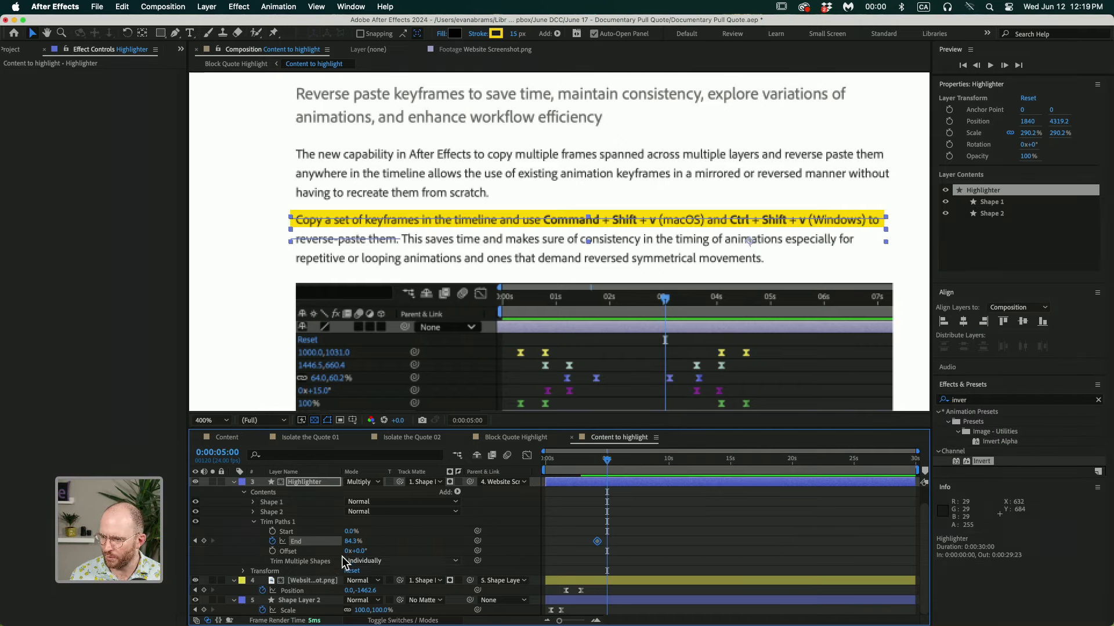
drag(351, 542, 430, 544)
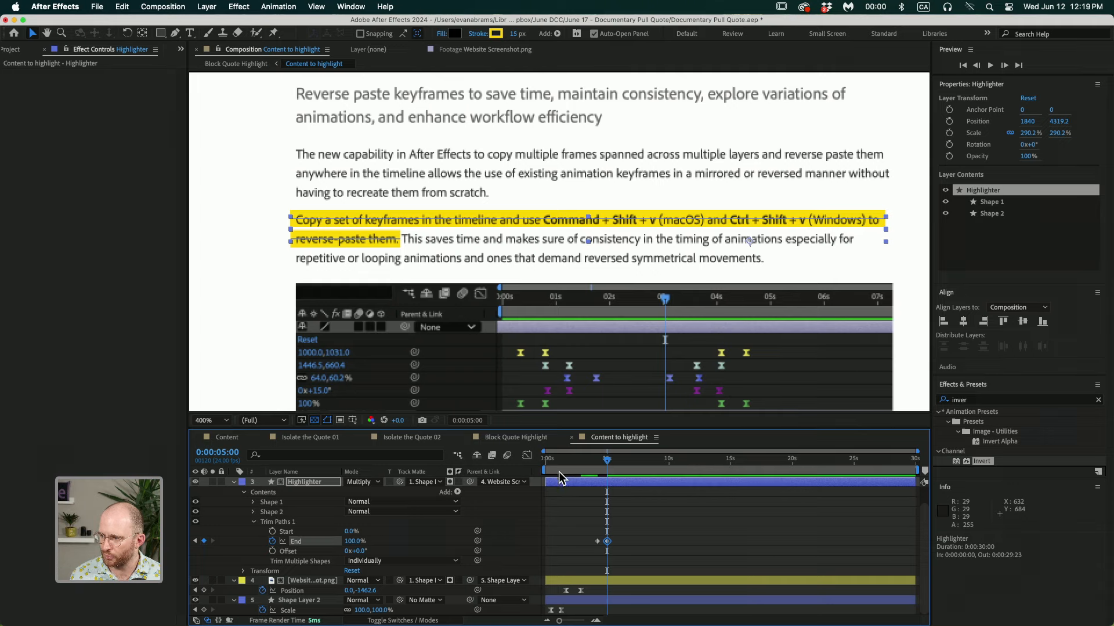
- Copy the 84.3% Trim Paths End keyframe and paste it at 0:00:03:18 on the Highlighter layer
click(595, 464)
mouse_move(597, 462)
mouse_down()
mouse_move(607, 462)
mouse_move(592, 462)
mouse_up()
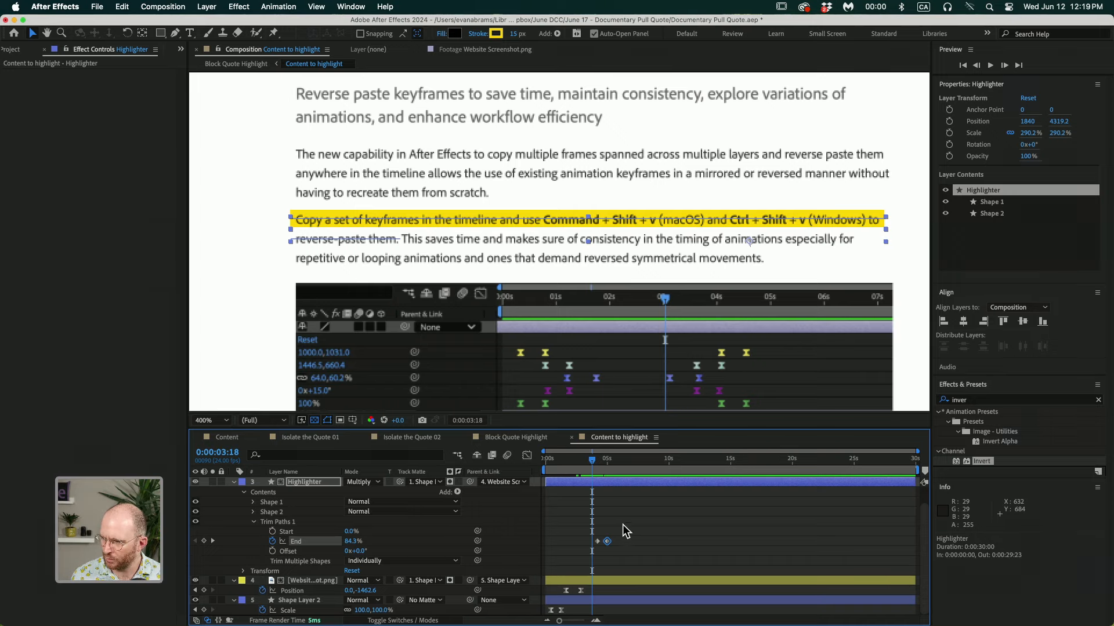
click(597, 541)
key(super+c)
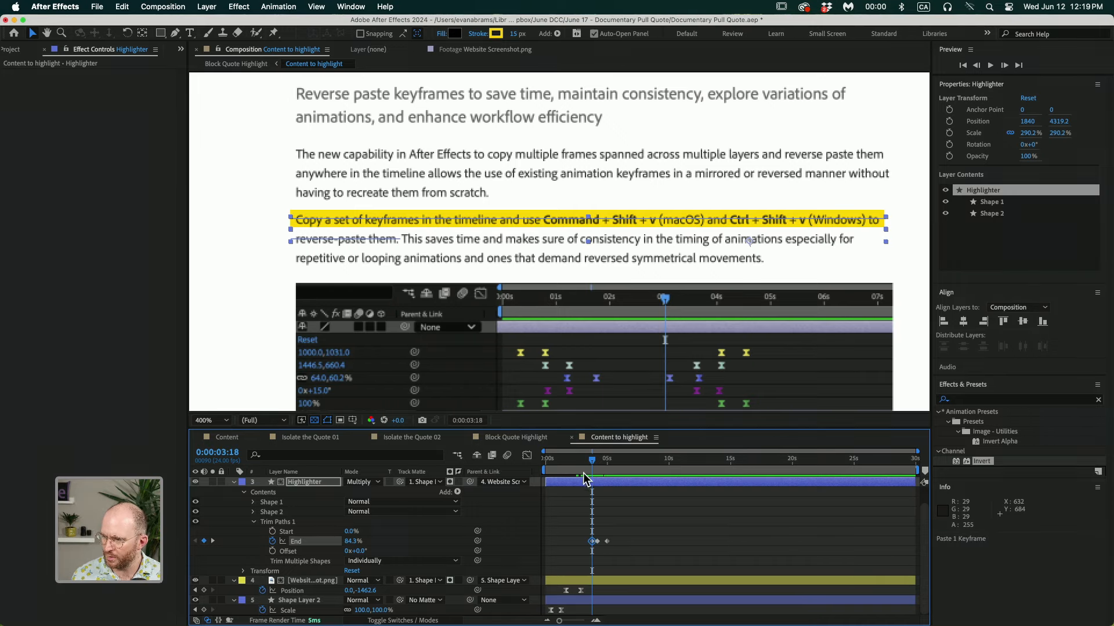
click(583, 462)
key(super+v)
- Keyframe the Highlighter's Trim Paths End at 0% at 0:00:02:12 and apply Easy Ease to all End keyframes
key(shift+Page_Up)
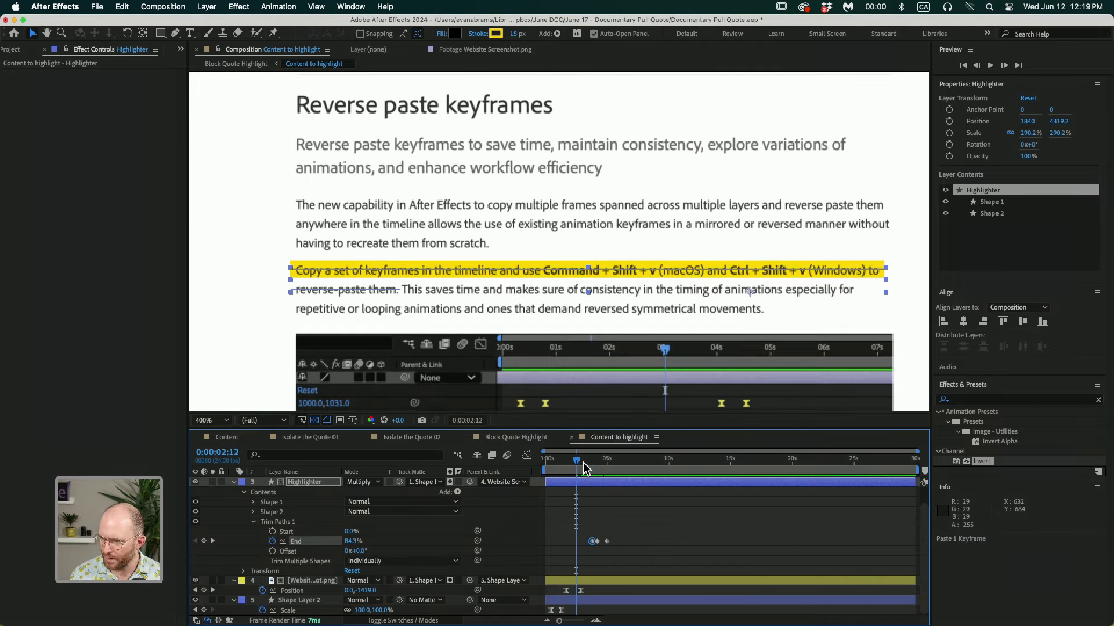
drag(353, 541, 293, 551)
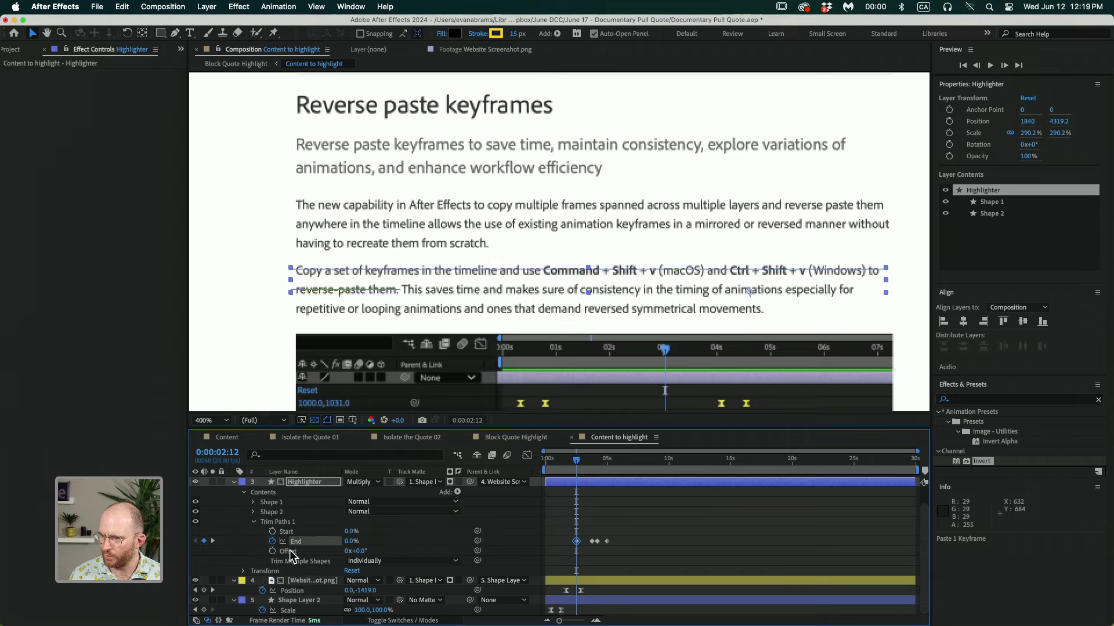
drag(621, 548, 566, 548)
key(F9)
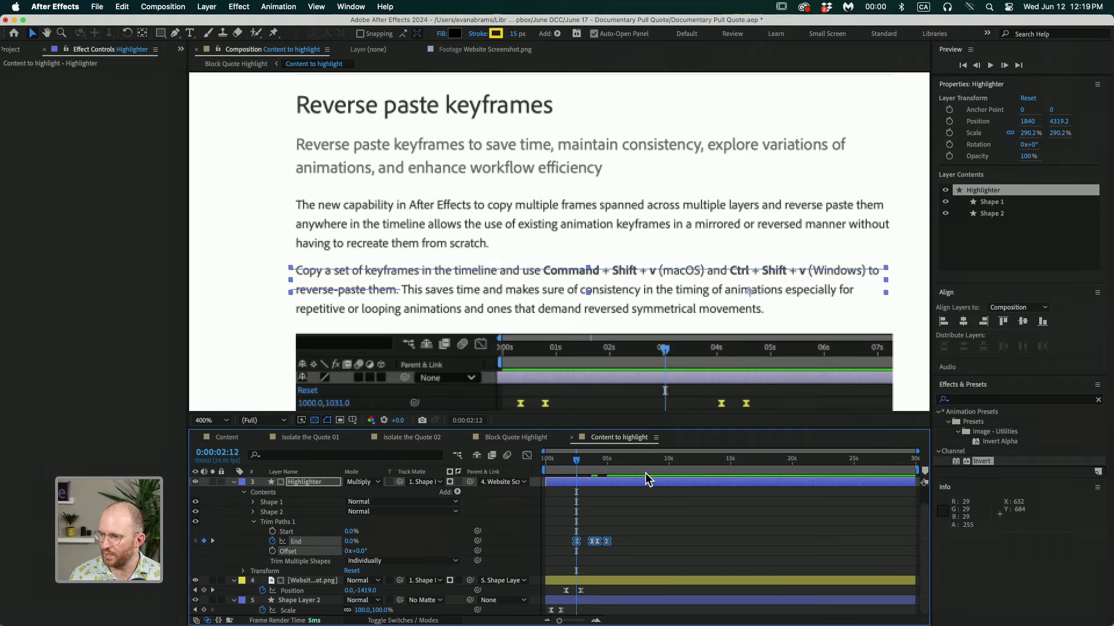
- Preview the highlighter draw-on in Content to highlight and again in the Block Quote Highlight composition
key(space)
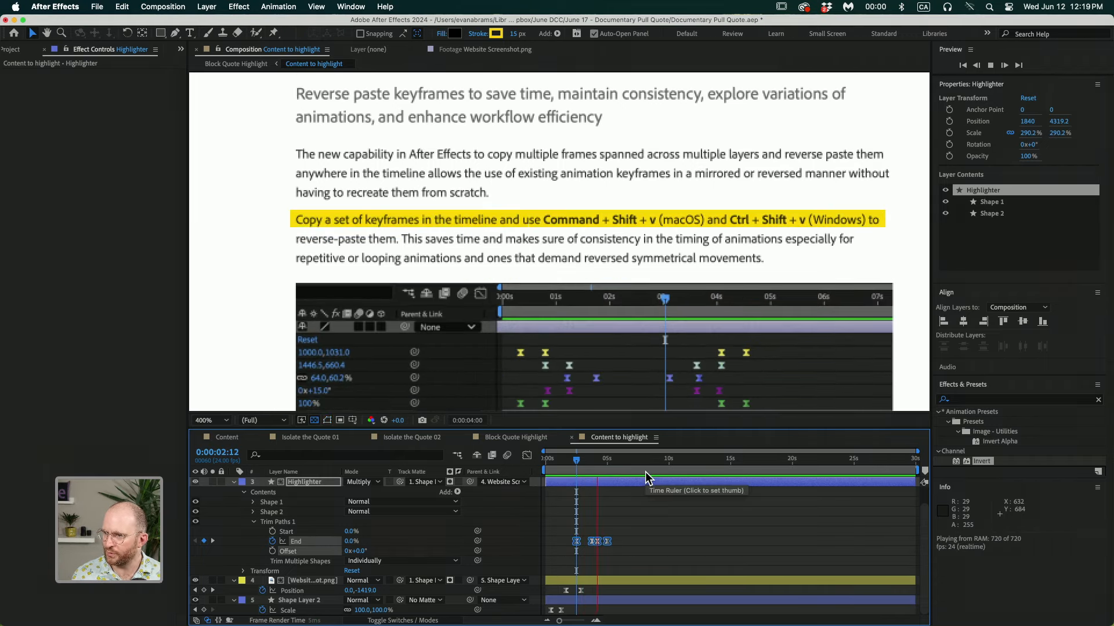
key(space)
scroll(582, 520, up, 1)
drag(649, 526, 565, 545)
click(620, 532)
click(626, 542)
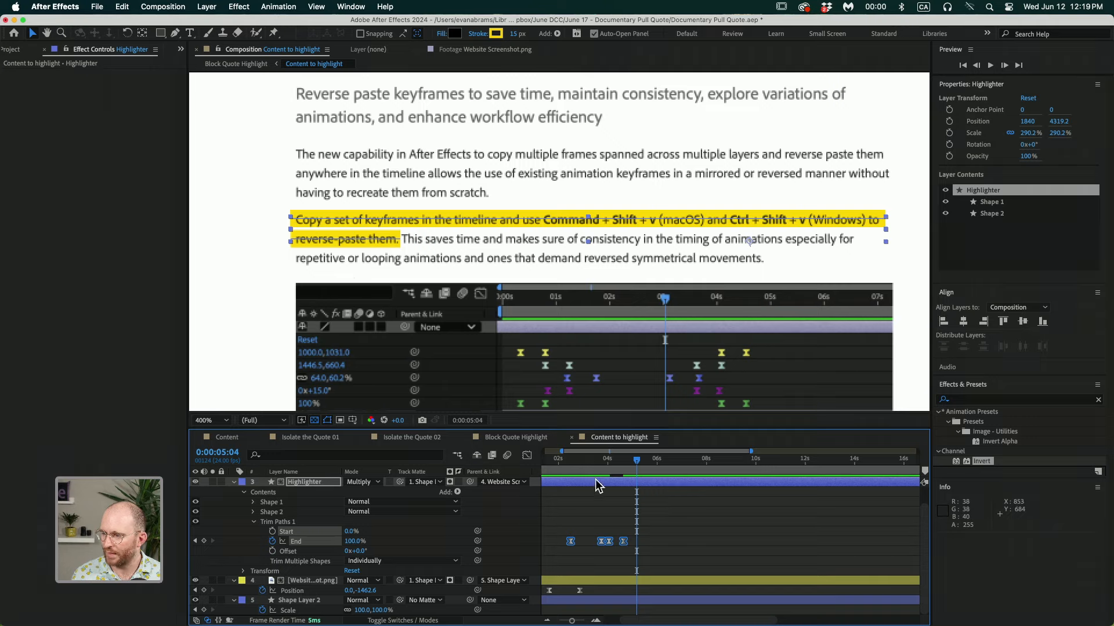
click(639, 512)
key(Tab)
click(570, 509)
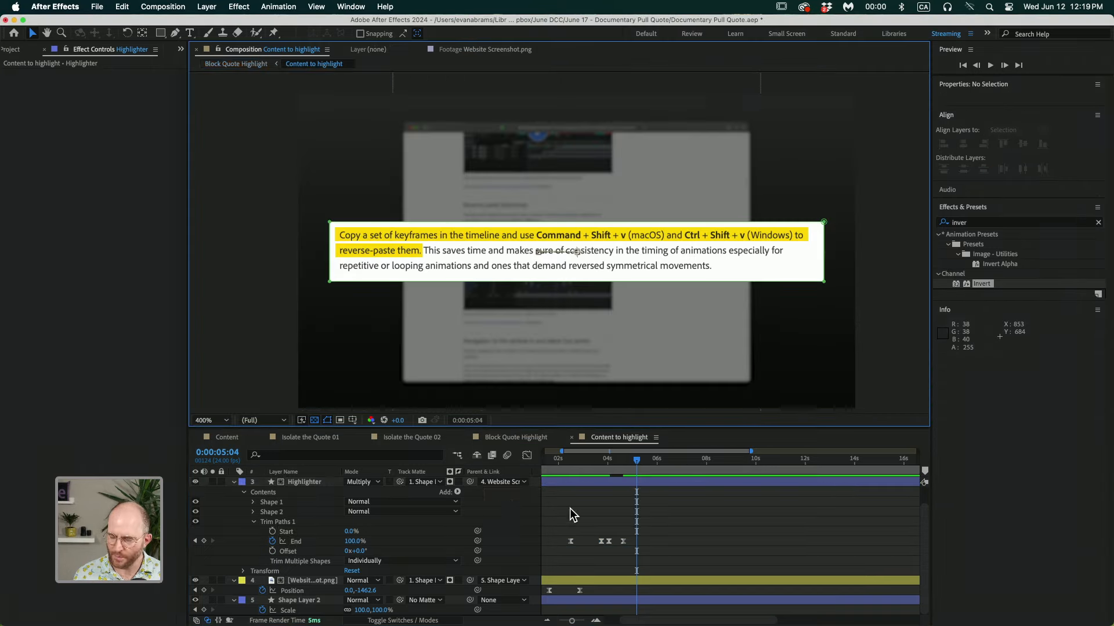
drag(673, 464, 589, 478)
key(space)
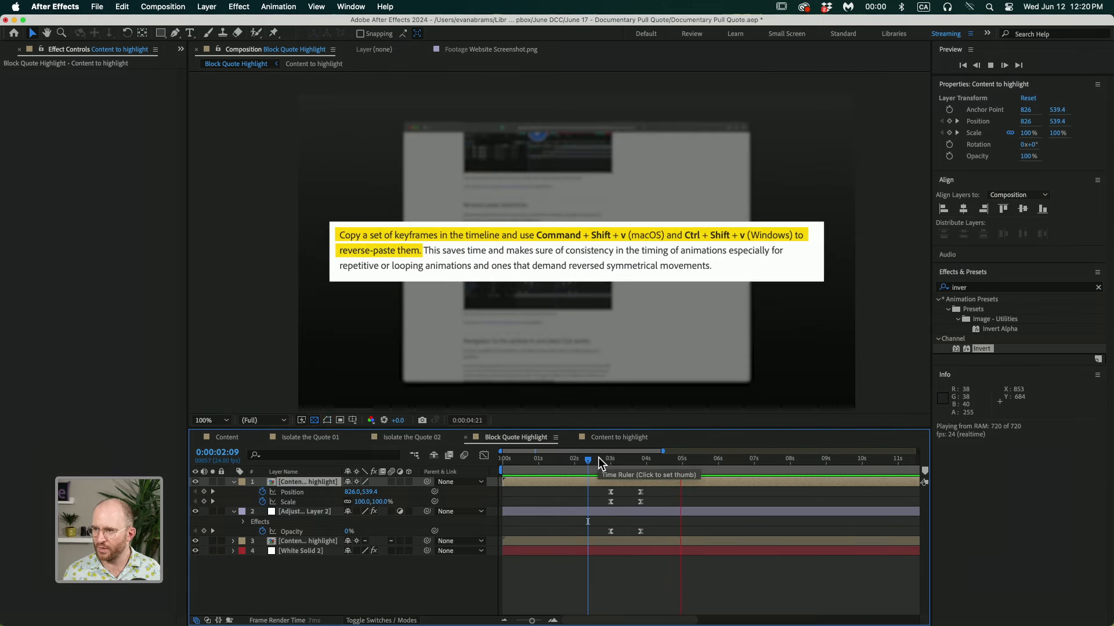
- Shift all four Highlighter End keyframes in Content to highlight so the first sits at 0:00:03:02
double_click(653, 485)
mouse_move(663, 514)
mouse_down()
mouse_move(571, 549)
mouse_move(586, 542)
mouse_up()
click(600, 522)
- In Block Quote Highlight, reverse-paste the pull quote's Position and Scale keyframes and the adjustment layer's Opacity keyframes at 0:00:05:19
key(Tab)
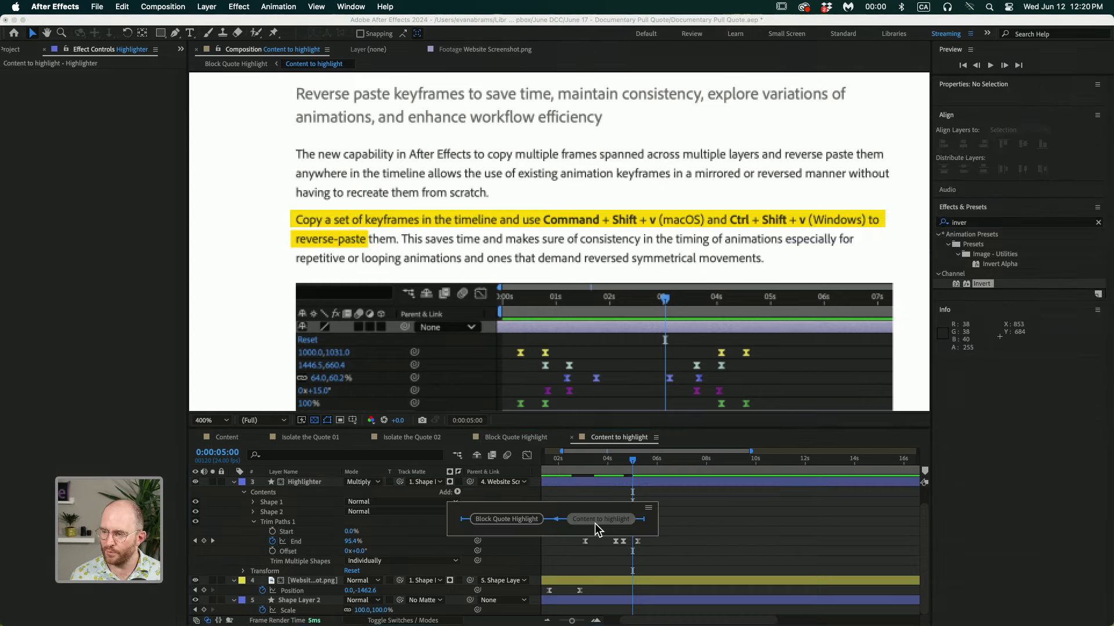
click(540, 520)
drag(638, 461, 710, 487)
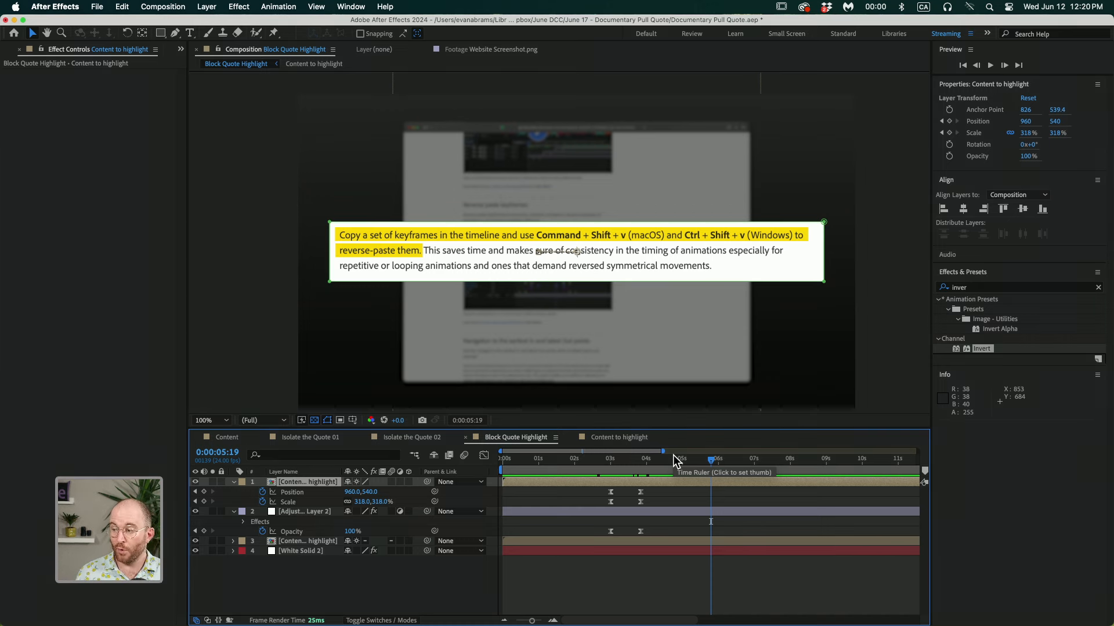
drag(670, 495, 604, 543)
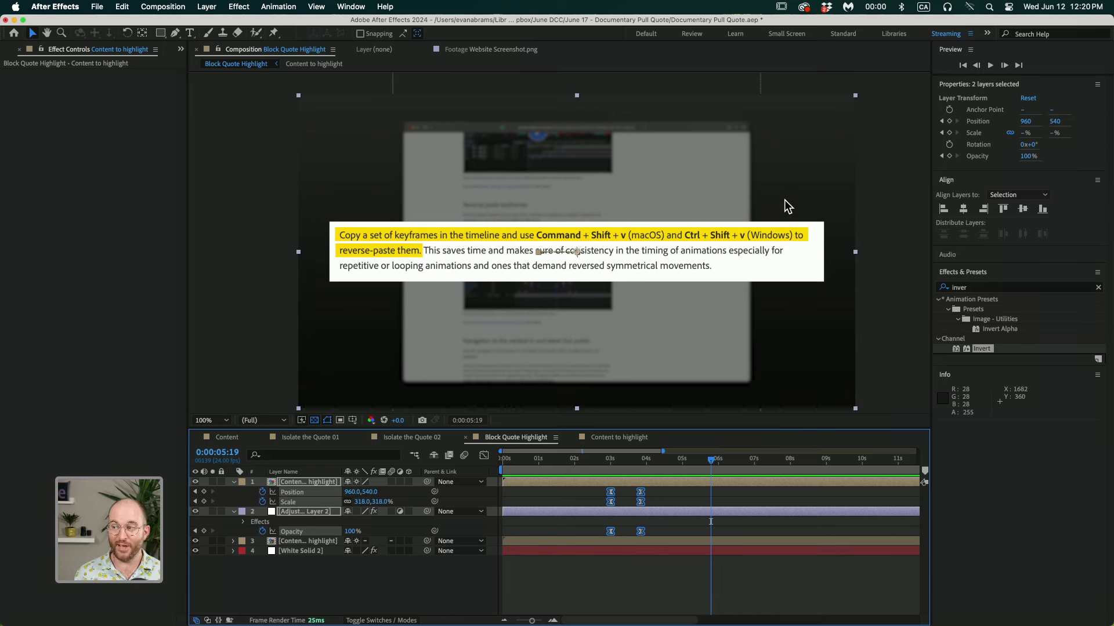
key(super+c)
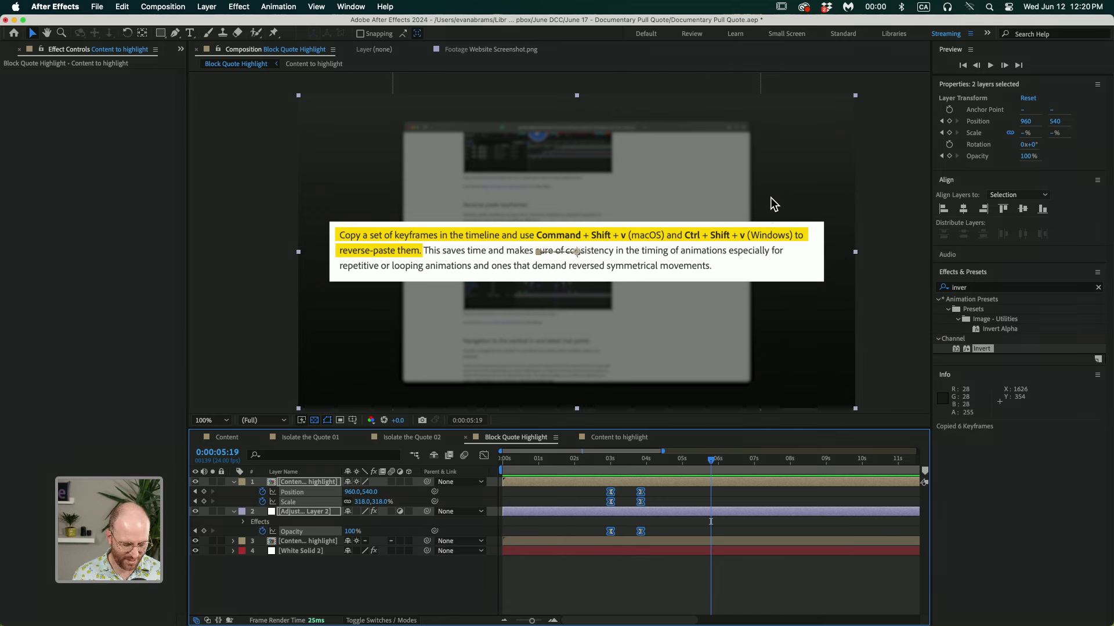
key(super+shift+v)
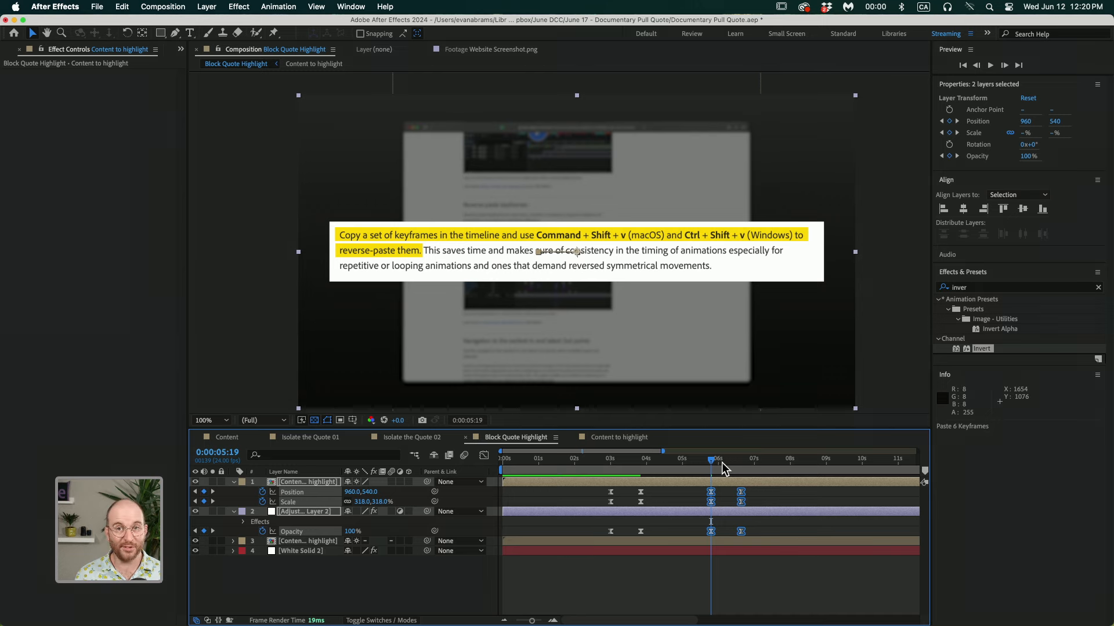
- Preview the reversed exit animation of the pull quote from 0:00:05:19
key(space)
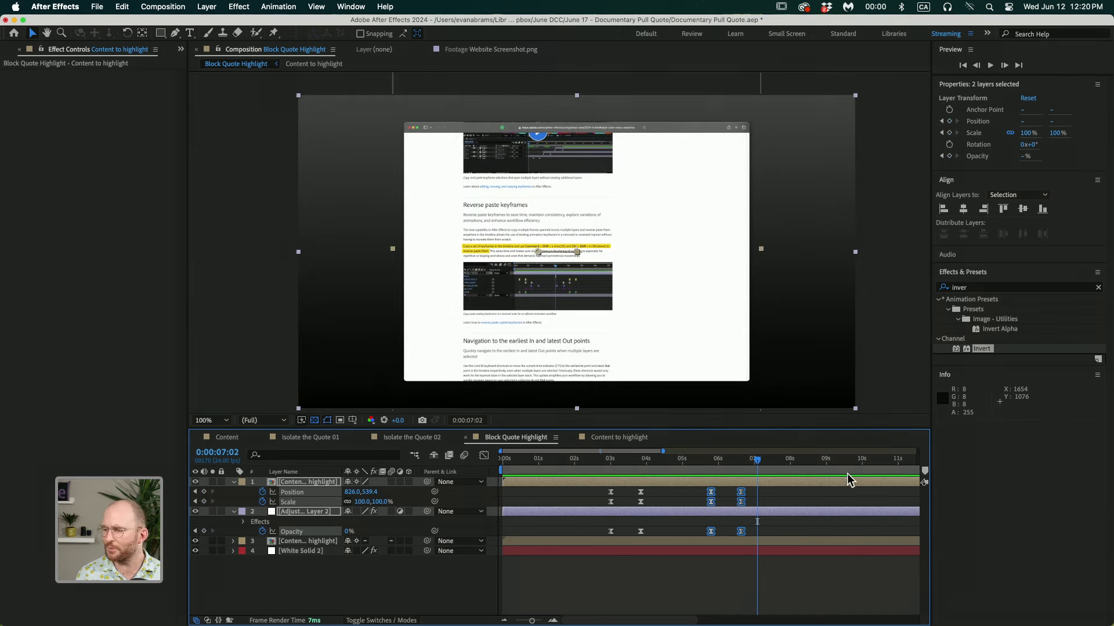
drag(758, 460, 710, 477)
drag(696, 472, 710, 475)
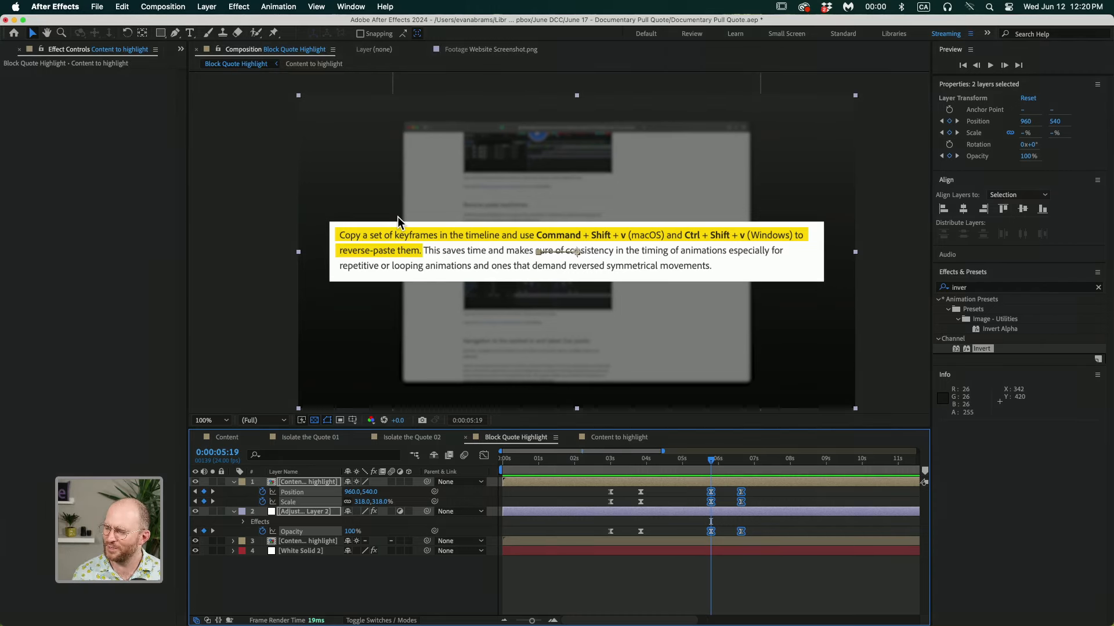
key(space)
key(space)
- Open Content to highlight at 0:00:07:03 and paste the Website Screenshot.png layer's second Position keyframe there
drag(754, 466, 759, 466)
click(764, 488)
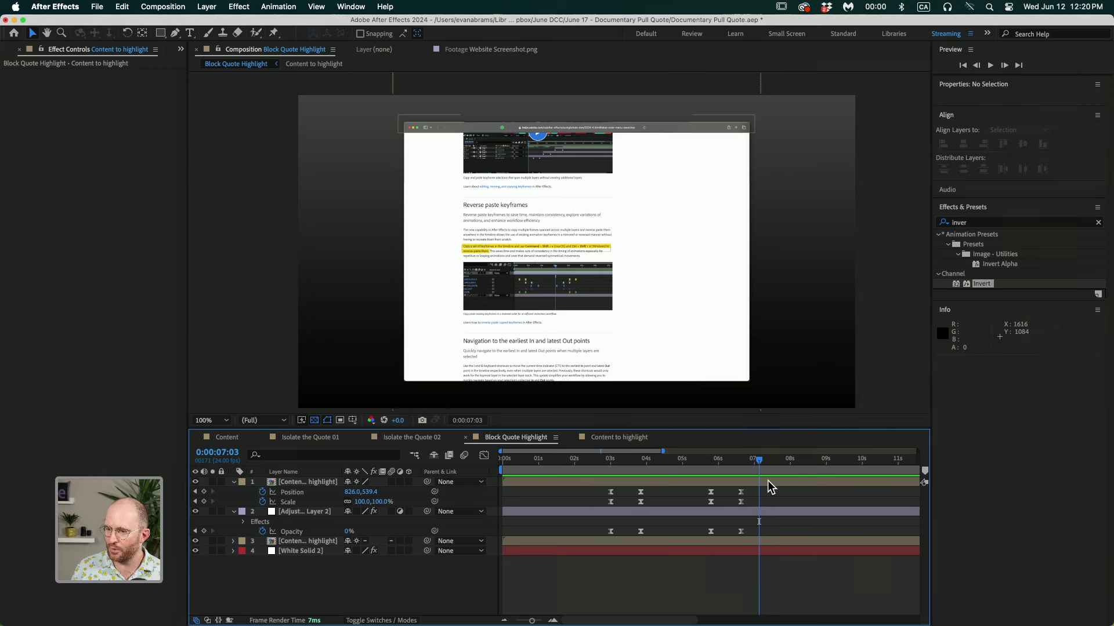
click(767, 484)
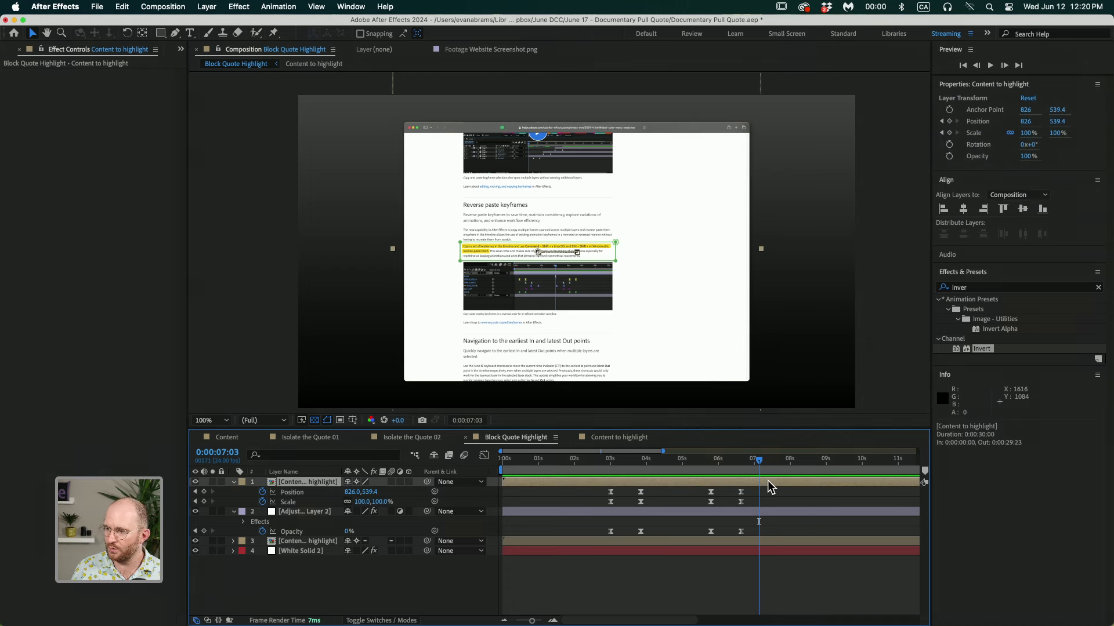
double_click(760, 540)
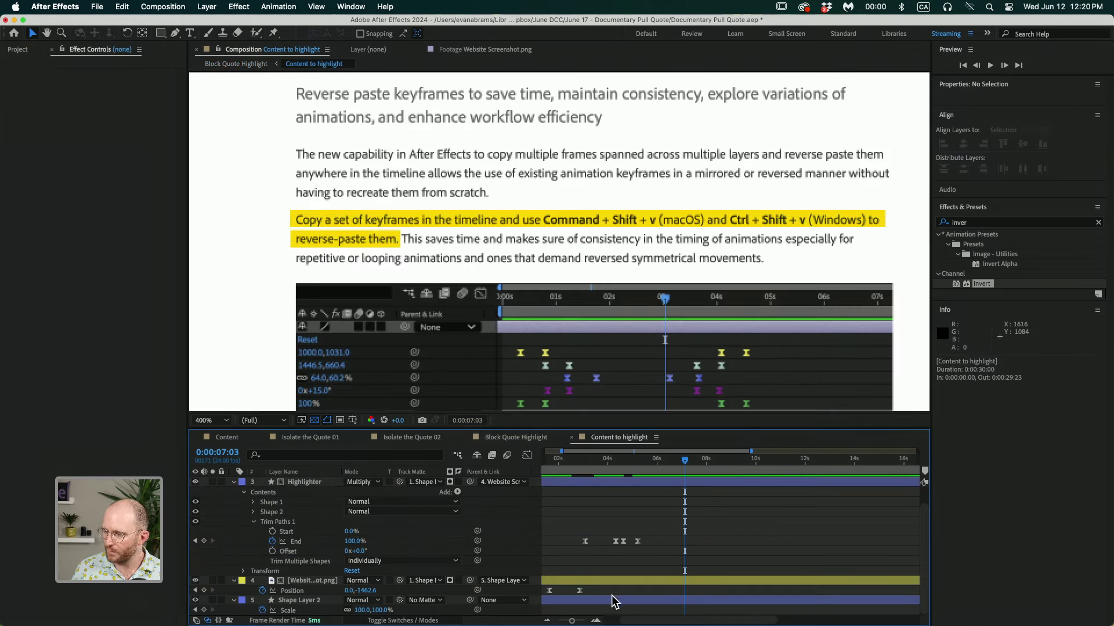
drag(609, 591, 573, 600)
key(super+v)
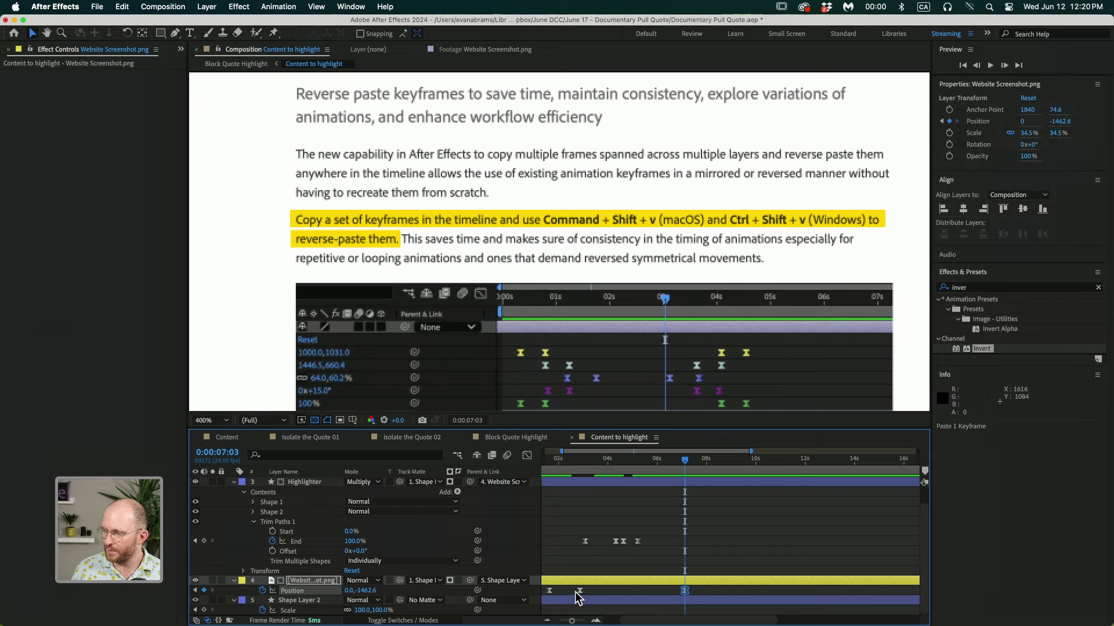
- Keyframe the Website Screenshot.png layer's Position at 0, -1868.6 at 0:00:08:09 to scroll the page onward
key(shift+Page_Down)
key(shift+Page_Down)
key(shift+Page_Down)
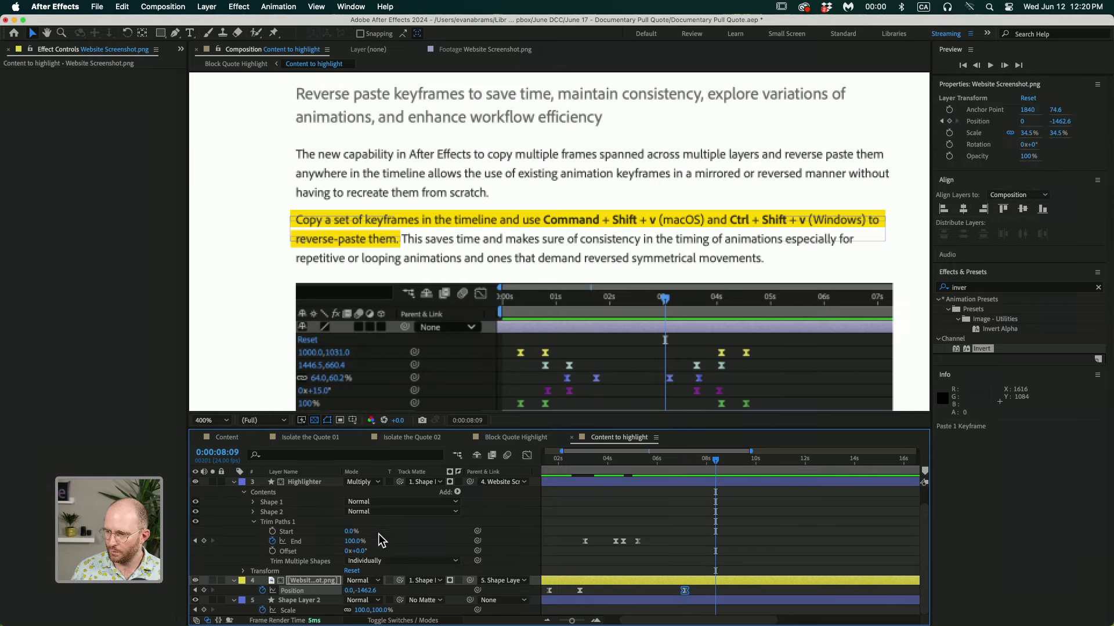
drag(363, 592, 256, 592)
scroll(575, 249, down, 2)
drag(366, 590, 253, 587)
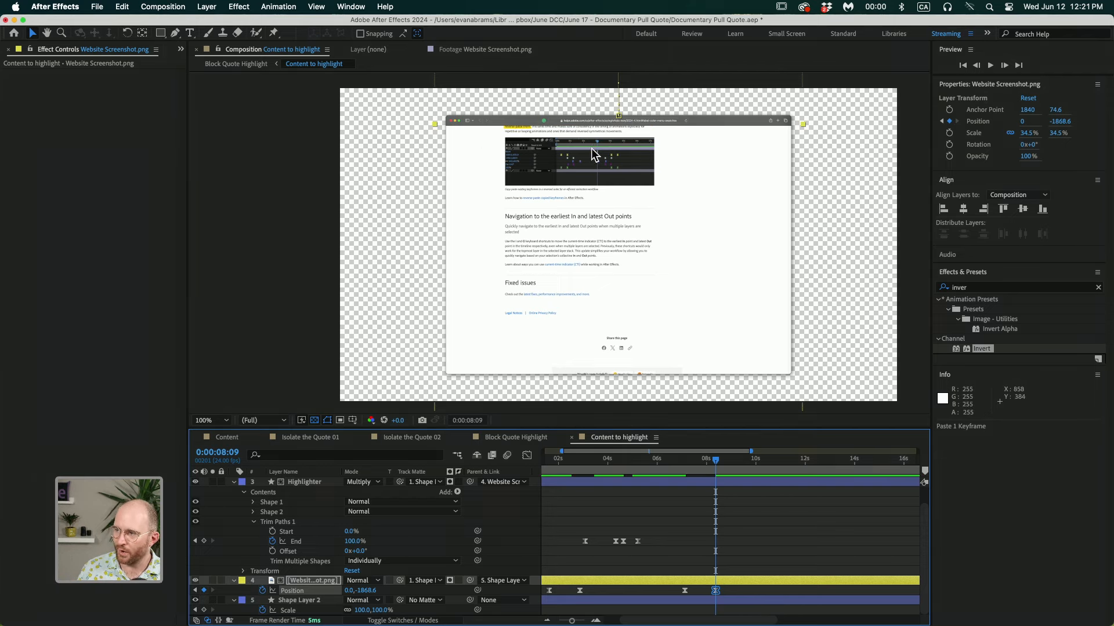
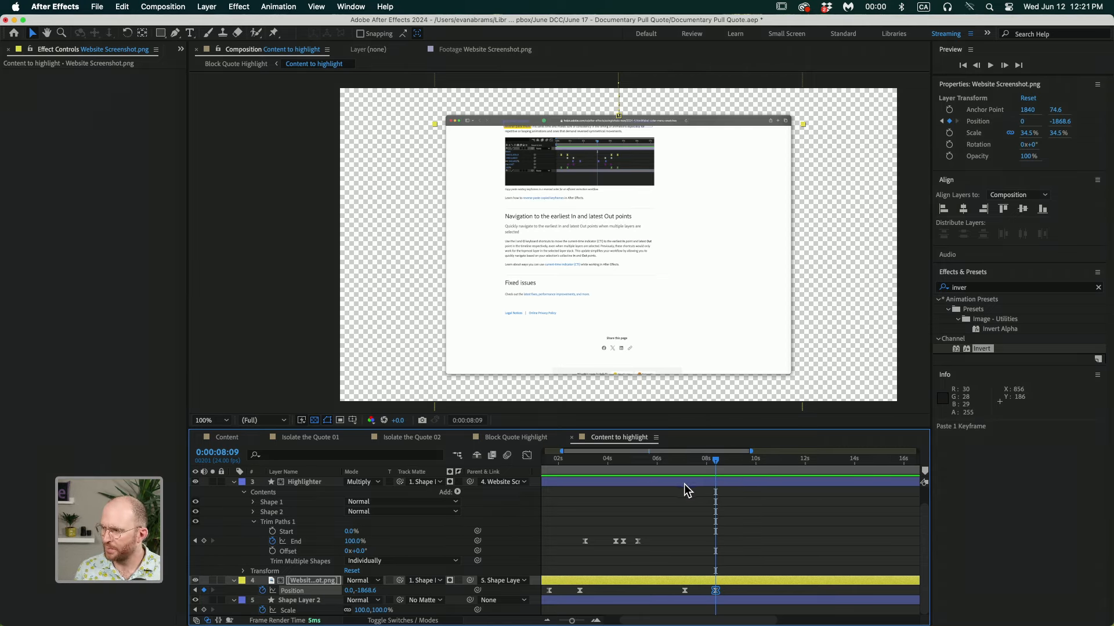
- Review the Content to highlight animation and return the playhead to 0:00:00:00
drag(691, 463, 723, 475)
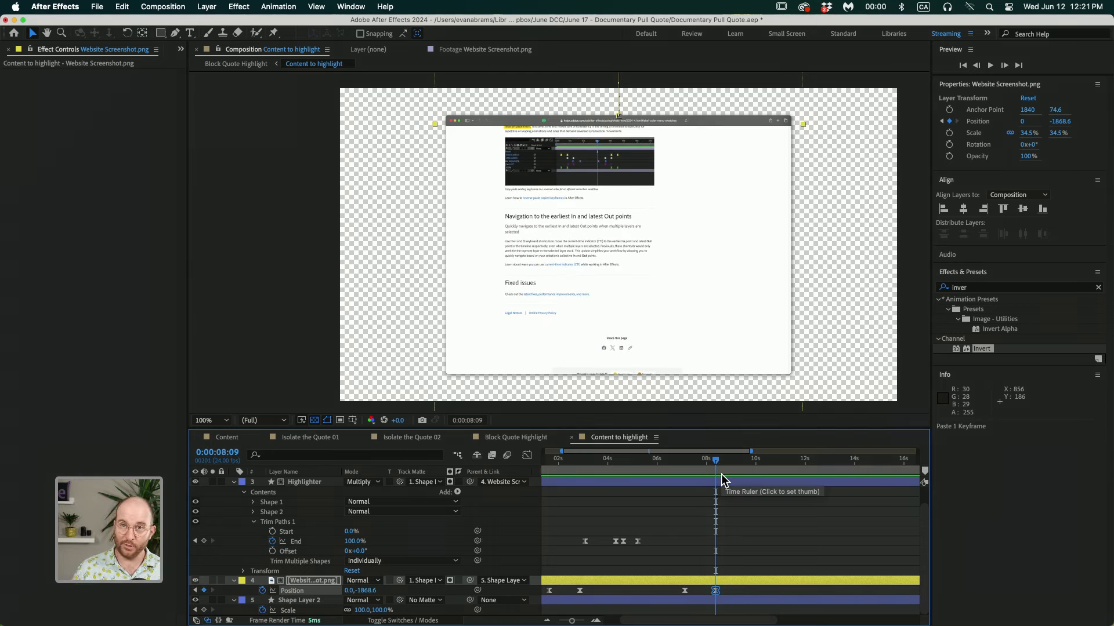
click(679, 489)
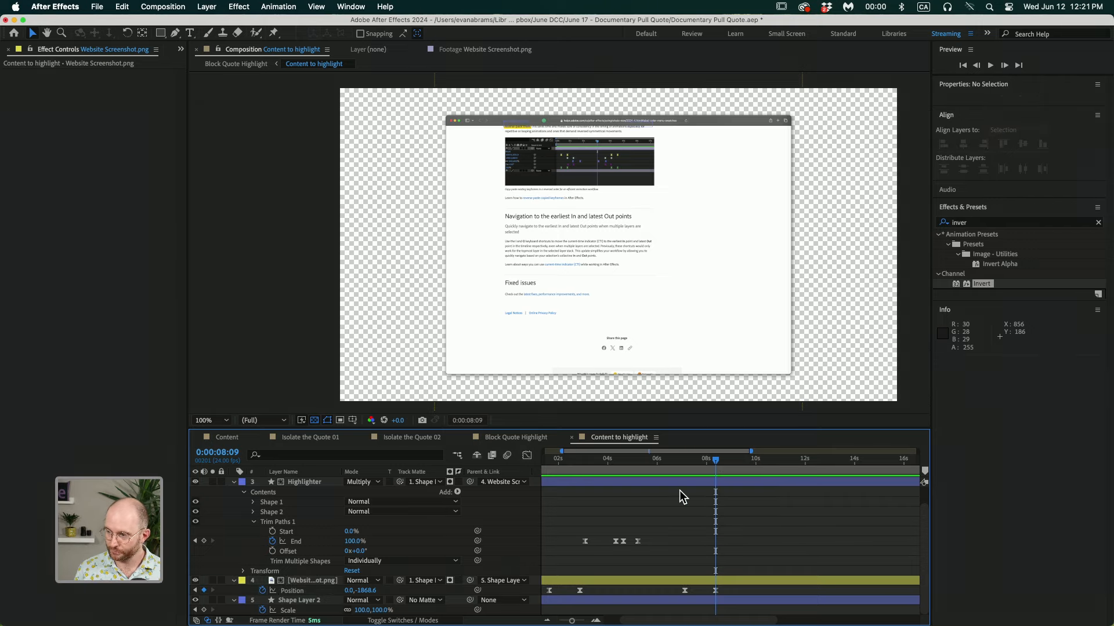
drag(597, 468, 545, 473)
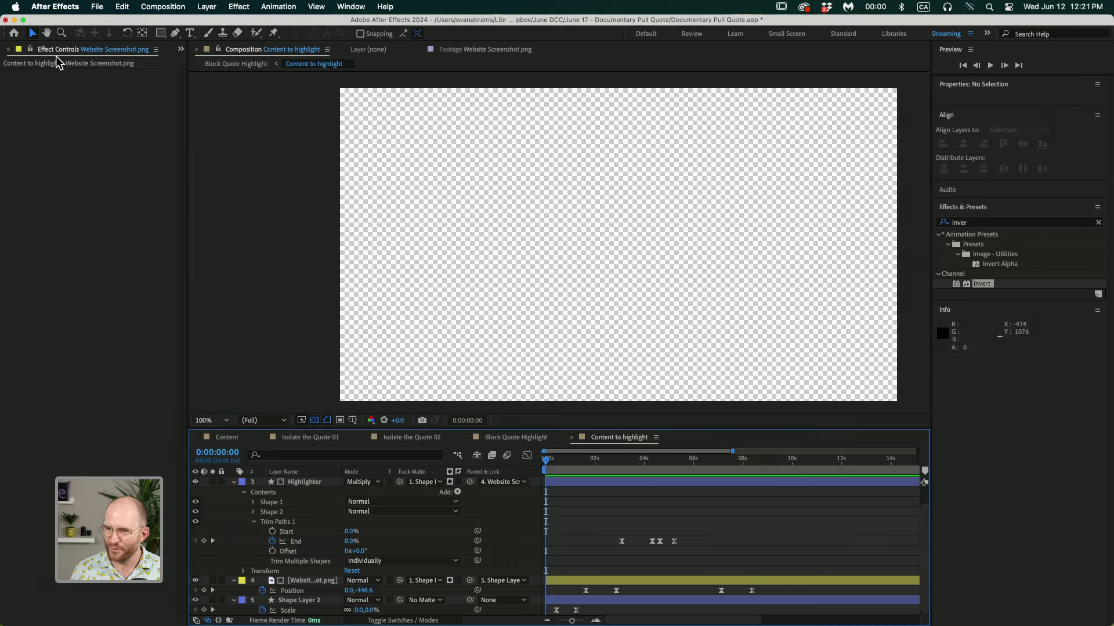
- Open the Website Screenshot.png source footage from the project and examine the full page at 25% zoom
click(180, 49)
click(185, 65)
click(87, 253)
double_click(68, 257)
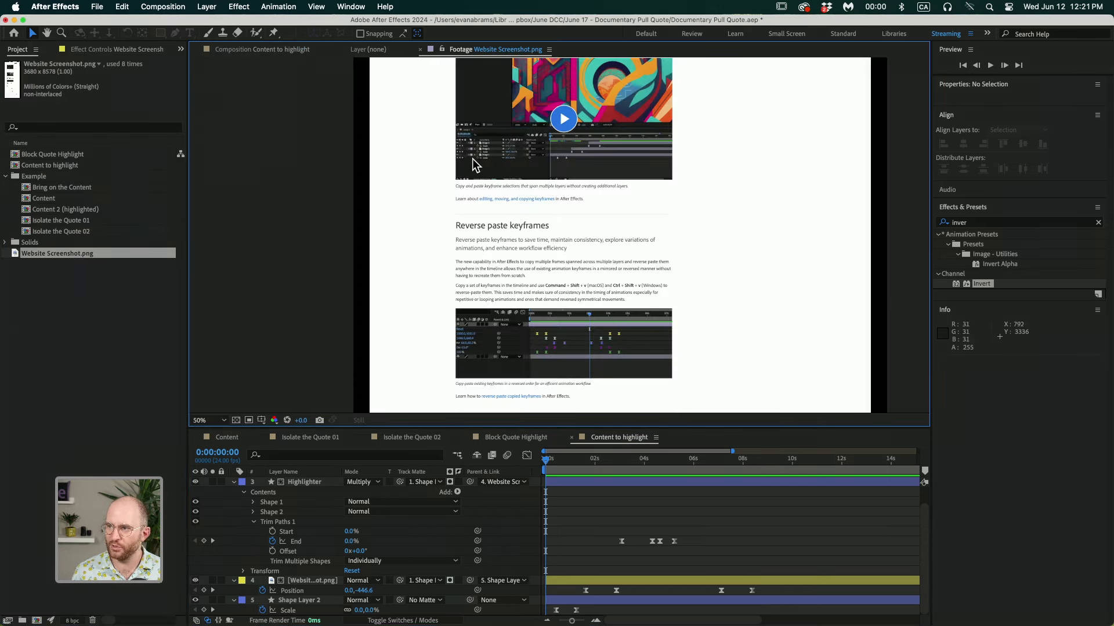
scroll(479, 174, down, 1)
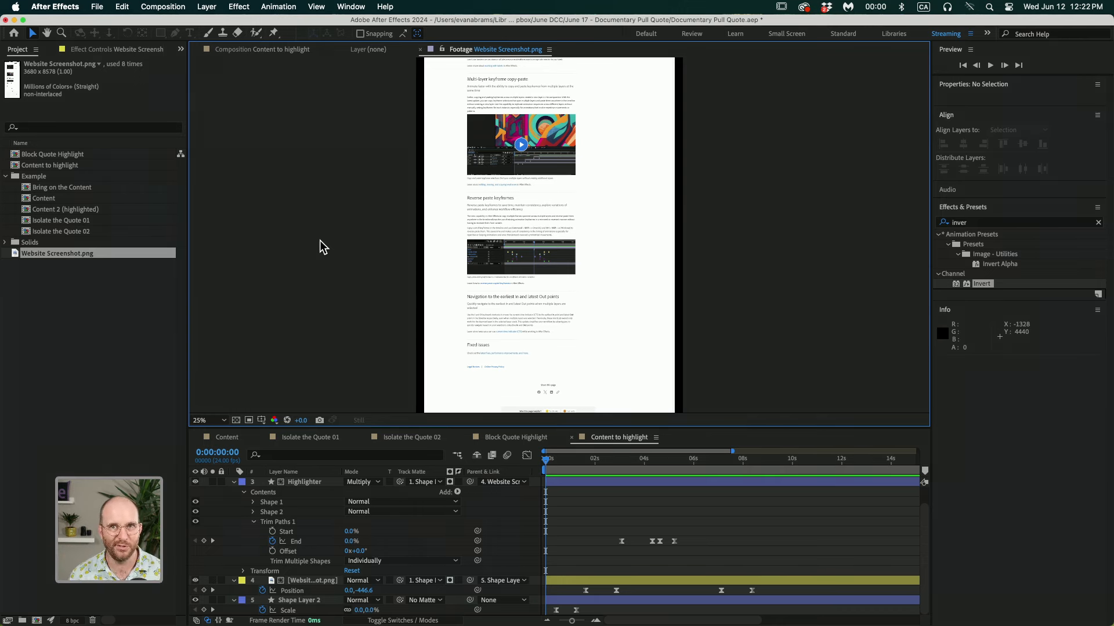
- Return to Content to highlight at 0:00:03:02 and collapse the properties of all its layers
click(576, 527)
drag(575, 471, 623, 475)
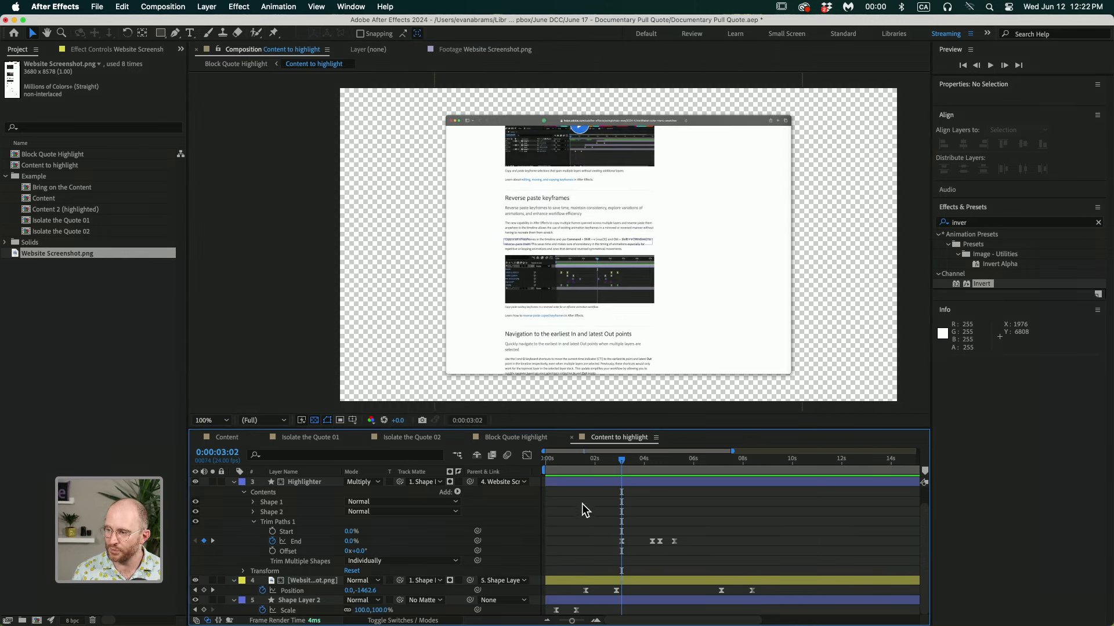
click(277, 482)
key(super+a)
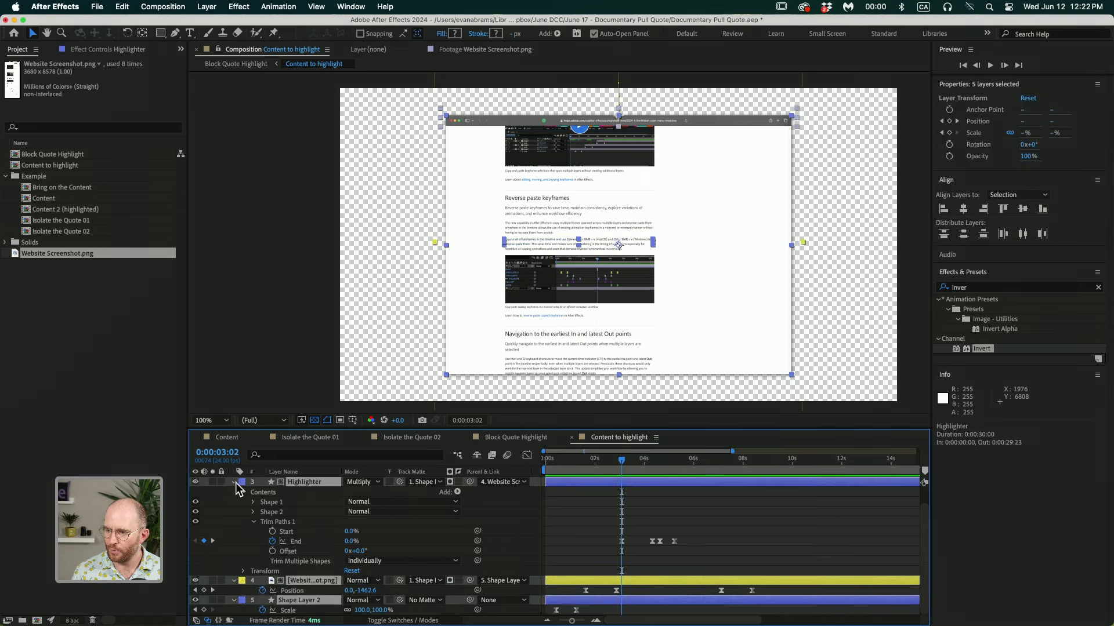
click(234, 482)
click(339, 530)
- Examine the Highlighter, Shape Layer 1 and Website Screenshot.png layers to see how the composition is structured
click(316, 502)
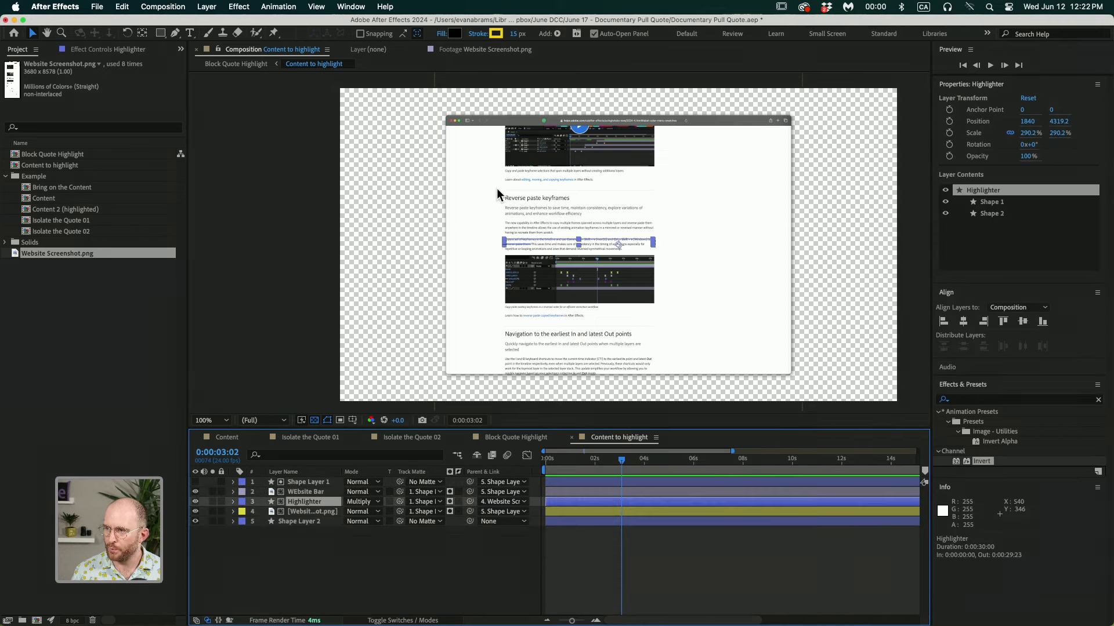
click(317, 482)
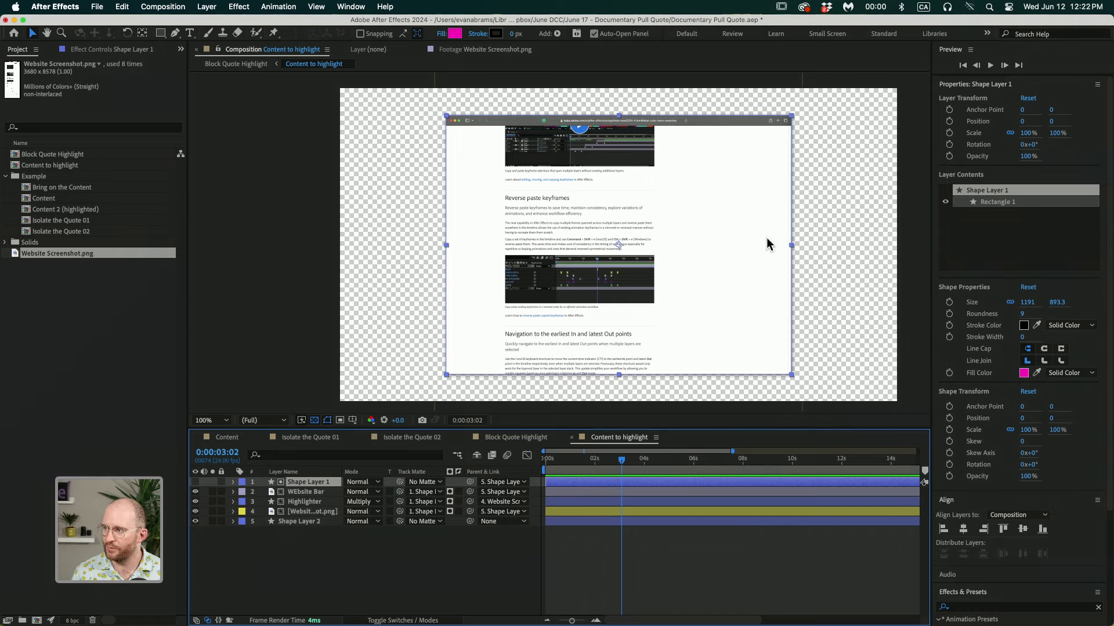
mouse_move(625, 465)
mouse_down()
mouse_move(589, 464)
mouse_move(624, 469)
mouse_up()
click(318, 501)
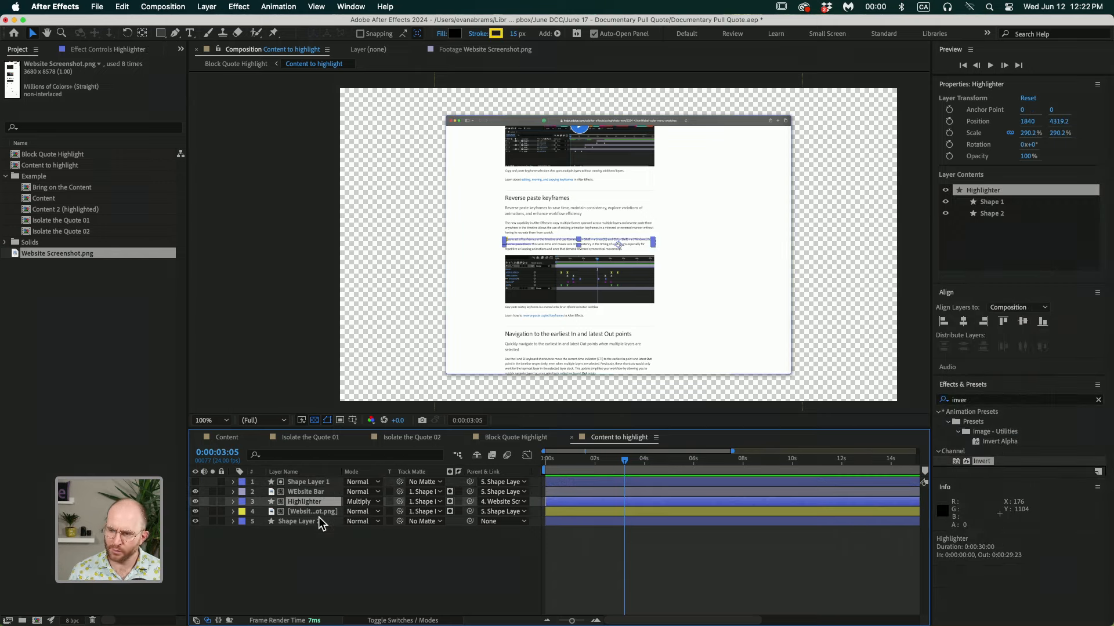
click(319, 513)
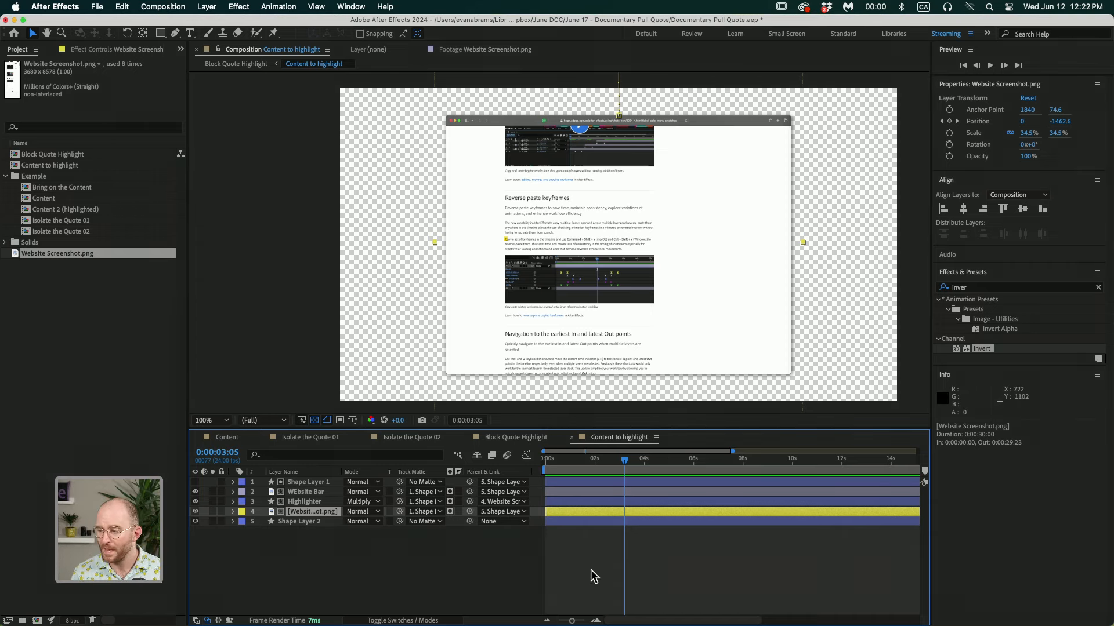
- Inspect the highlighted passage at 0:00:06:05 in Content to highlight at 200% zoom
click(607, 533)
drag(622, 463, 698, 463)
key(period)
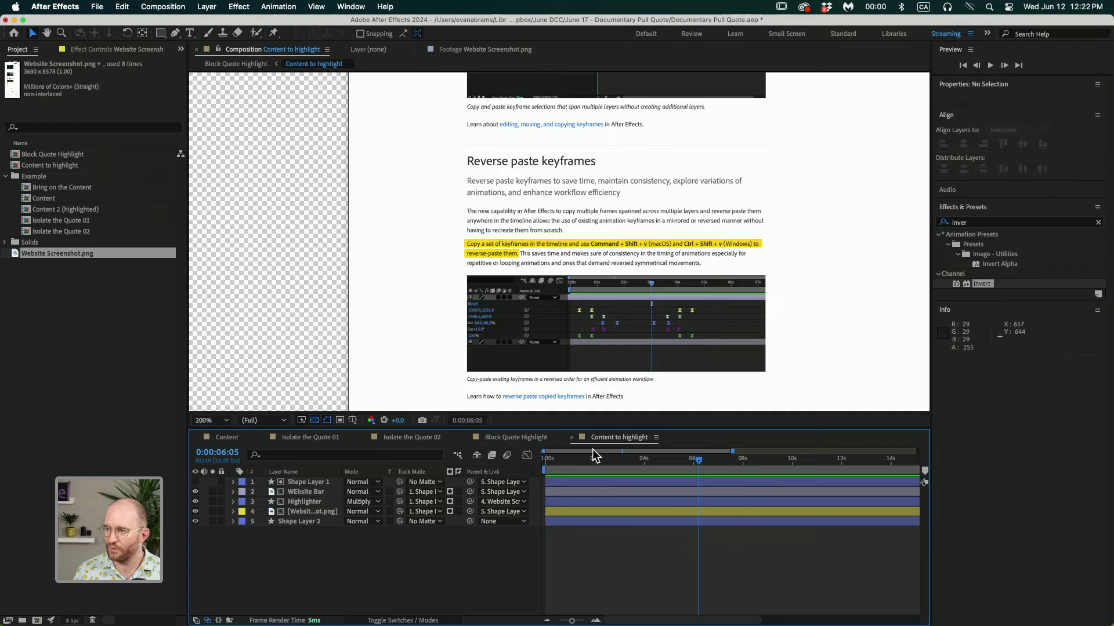
- Inspect the Highlighter layer's animated End property, its modified properties, and how Shape 1 and Shape 2 share Trim Paths 1
click(320, 500)
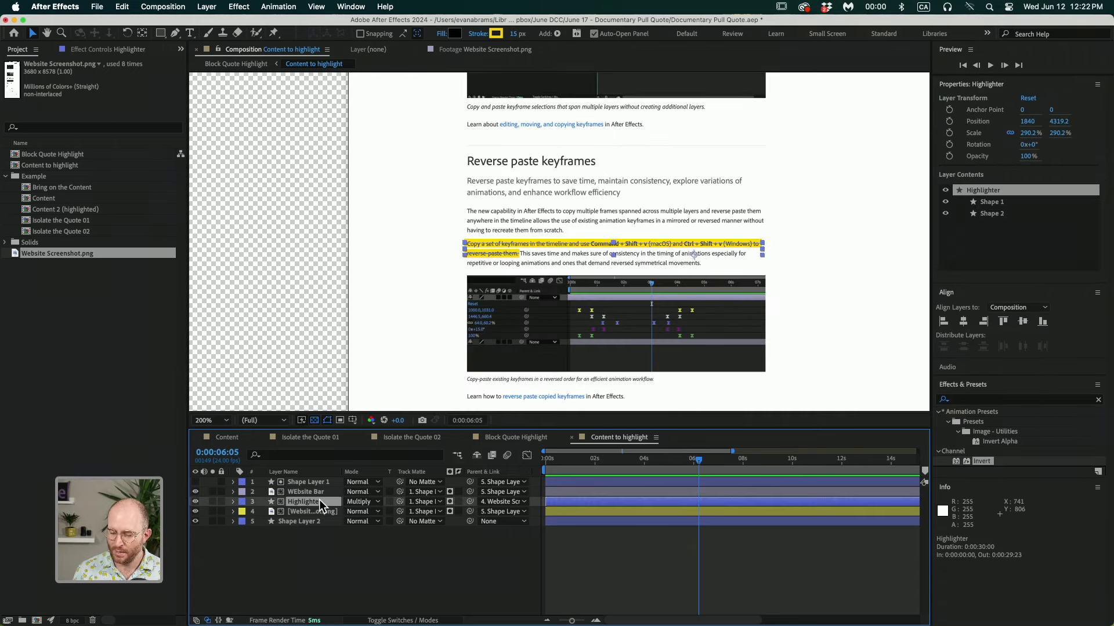
key(u)
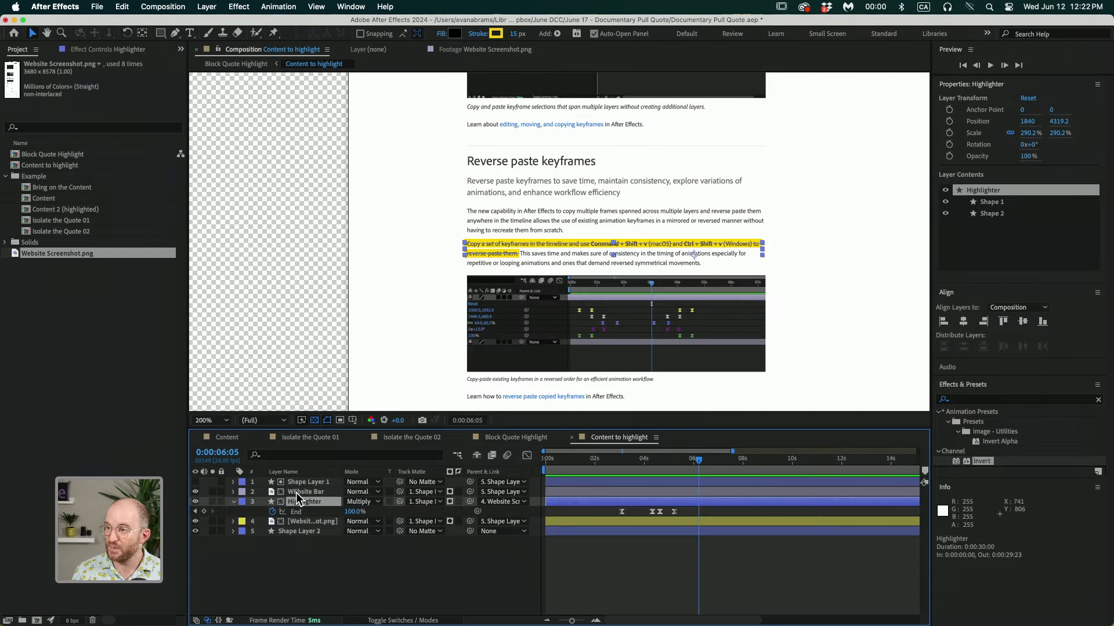
key(u)
key(u)
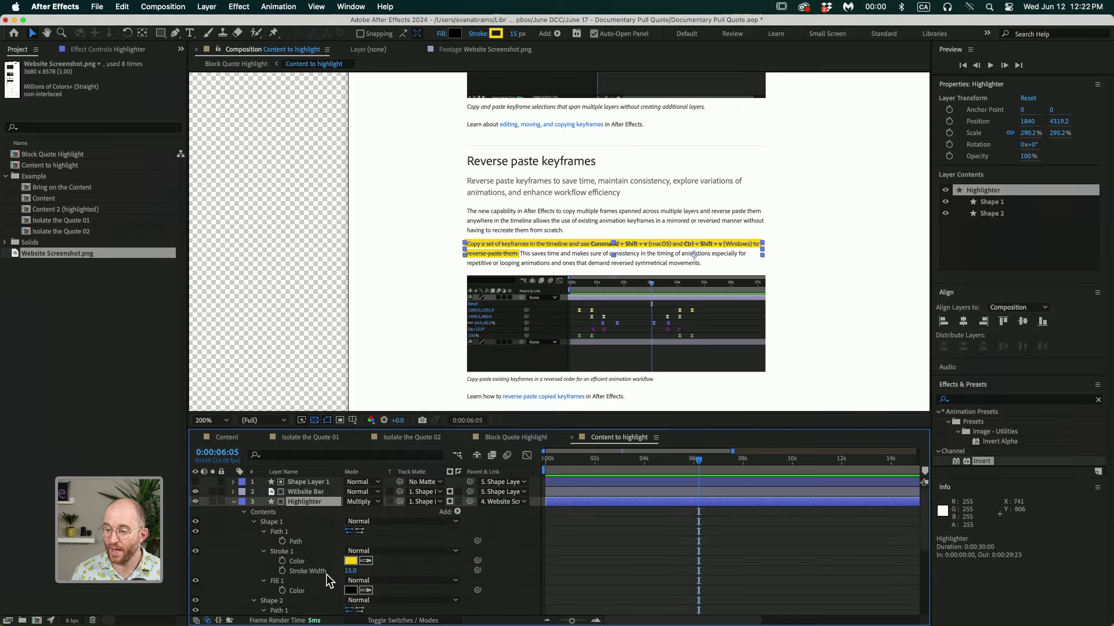
click(254, 522)
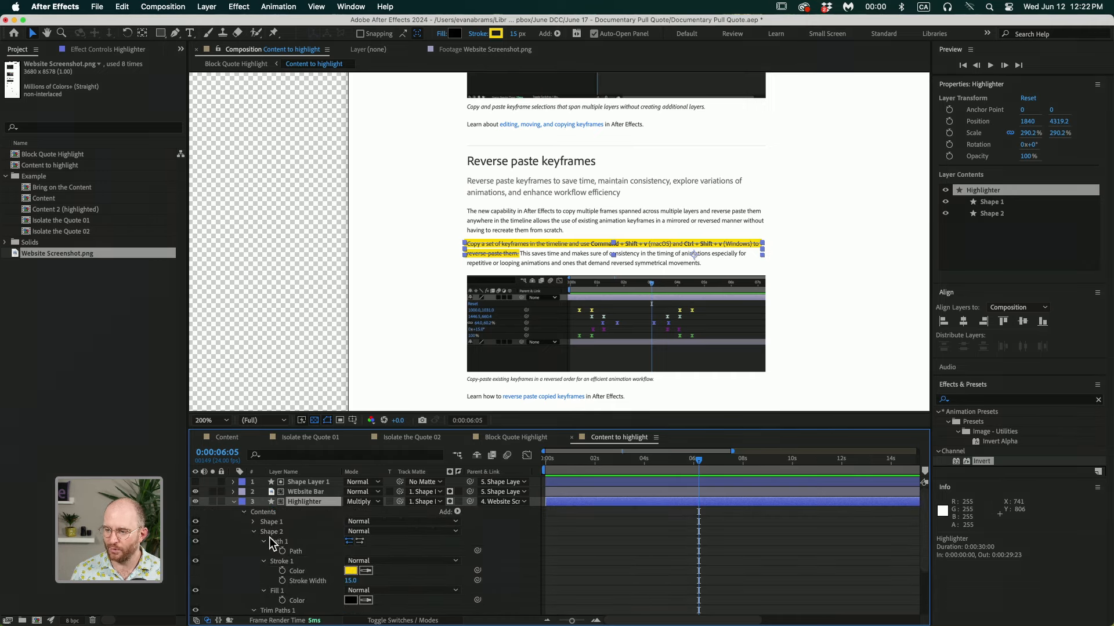
click(254, 532)
click(276, 532)
shift+click(279, 523)
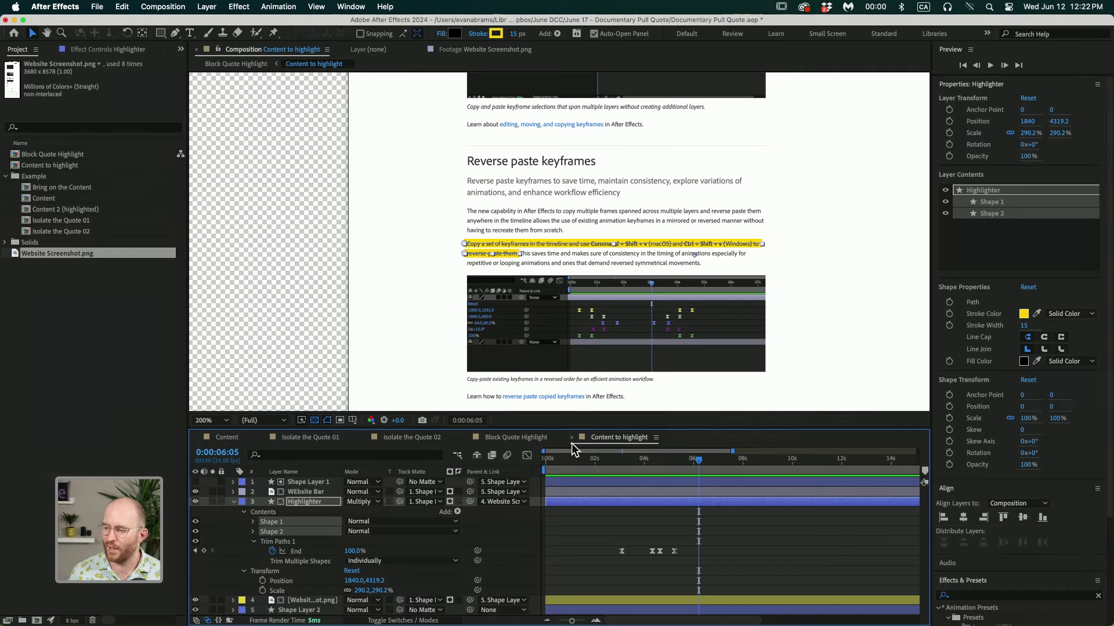
- Close the Content to highlight timeline and review the quote's enlargement in Block Quote Highlight from about 3 seconds to 0:00:04:02
click(562, 475)
key(super+w)
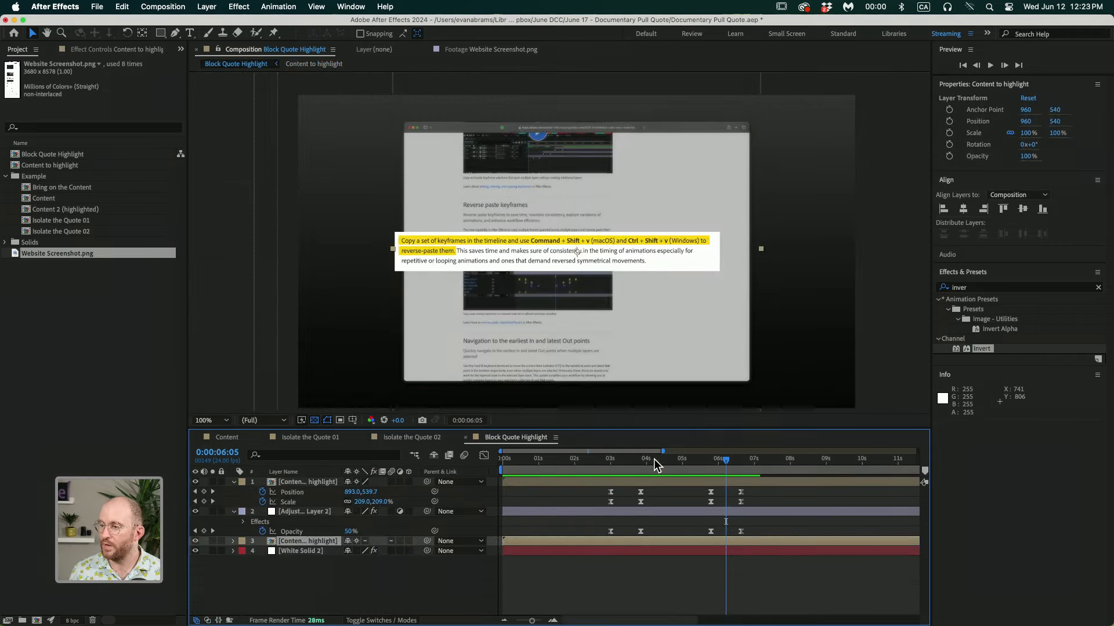
click(648, 558)
click(655, 511)
drag(607, 461, 649, 476)
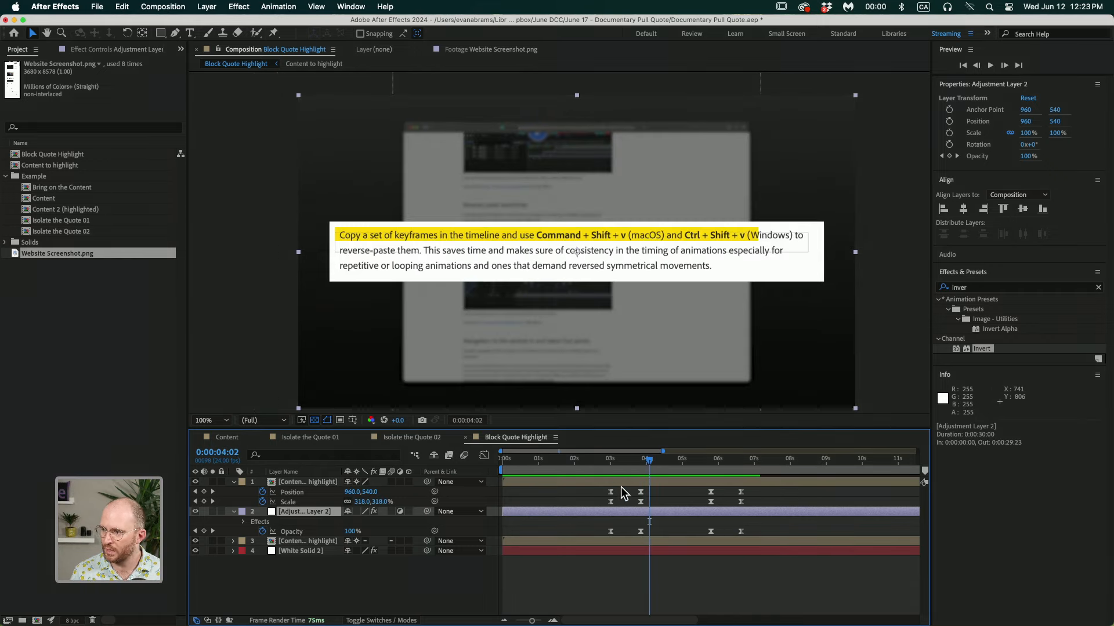
click(623, 482)
click(674, 513)
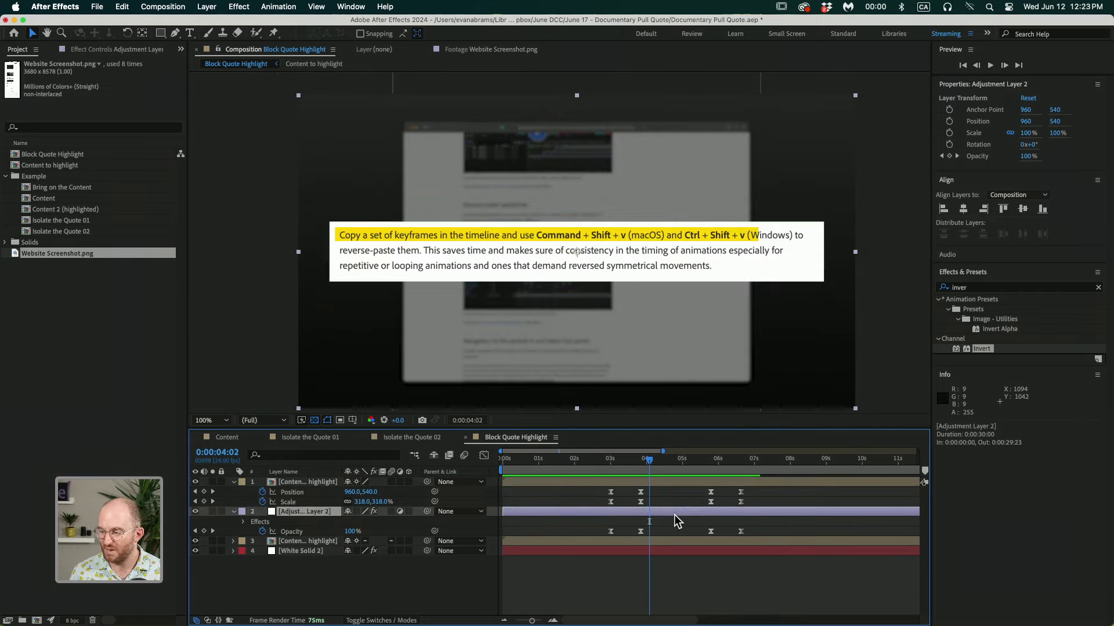
- Examine Adjustment Layer 2's Brightness & Contrast and Gaussian Blur effects, and review its Opacity animation through to 0:00:04:17
click(153, 51)
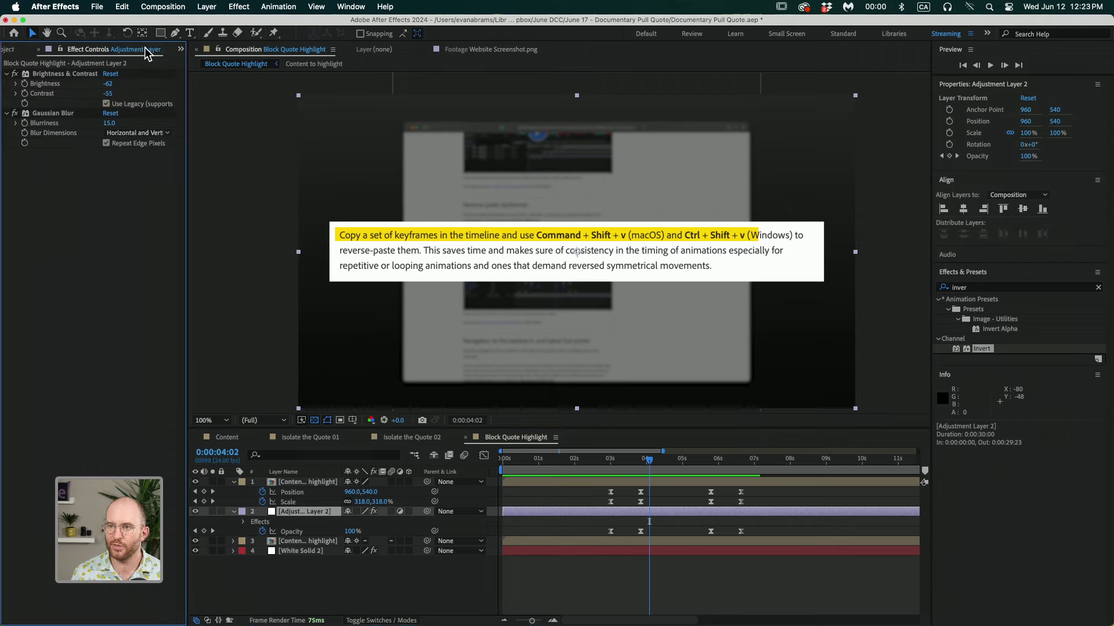
click(61, 114)
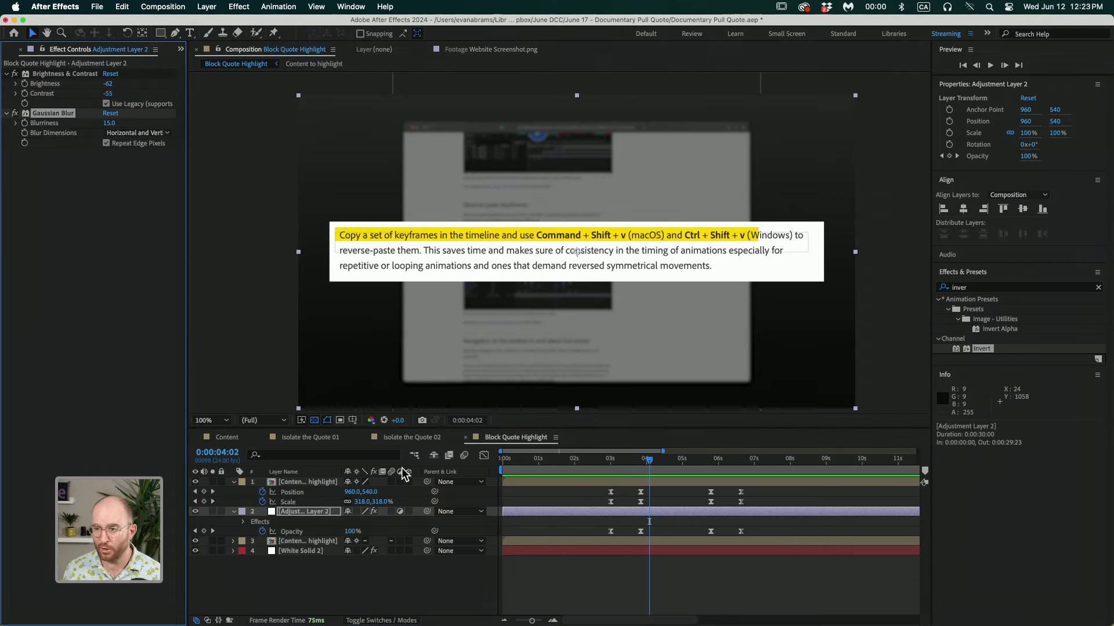
click(607, 464)
drag(607, 469, 657, 471)
click(311, 531)
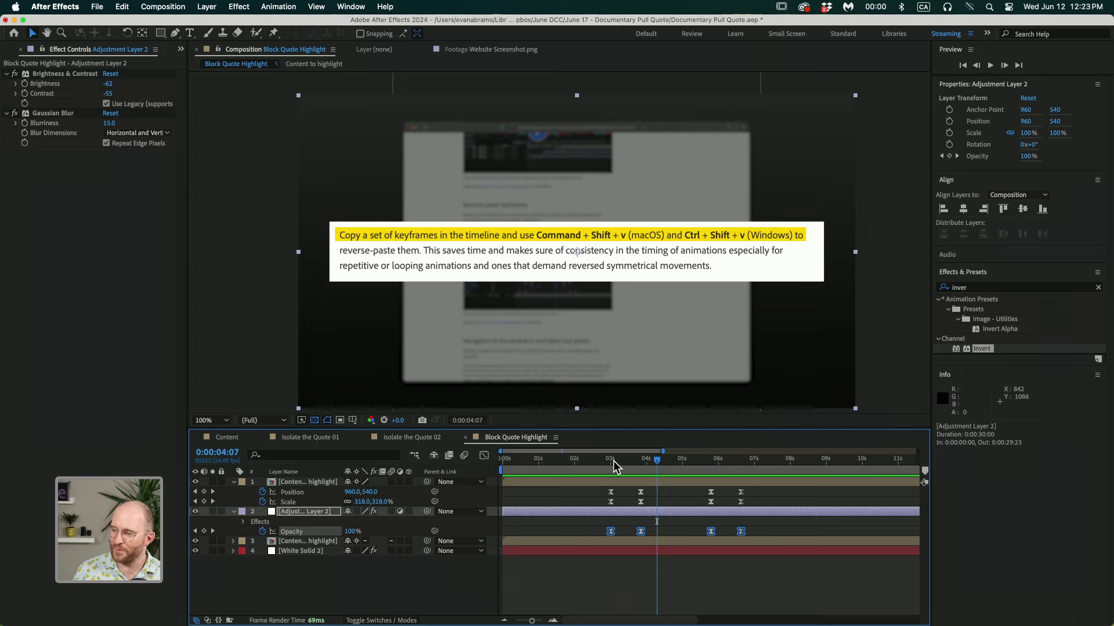
drag(656, 459, 673, 462)
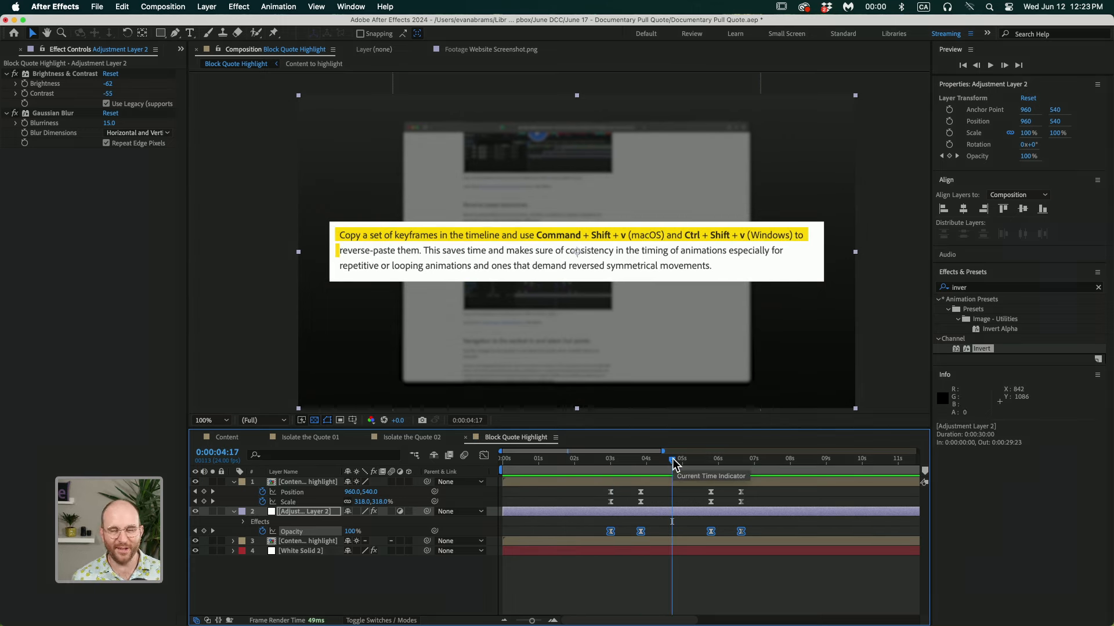